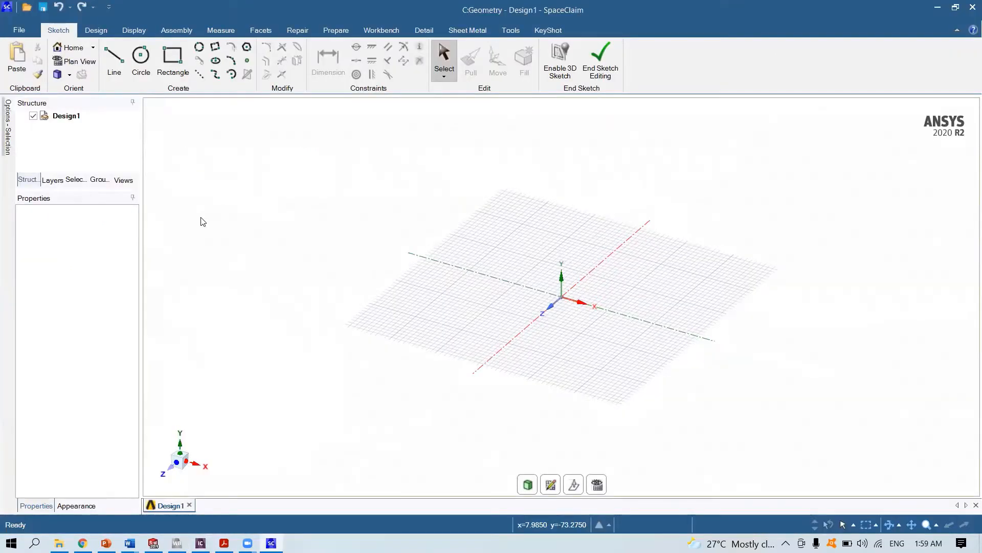
- Review the advanced and general file options in the SpaceClaim Options dialog, then close it
{"action": "left_click", "coordinate": [21, 31]}
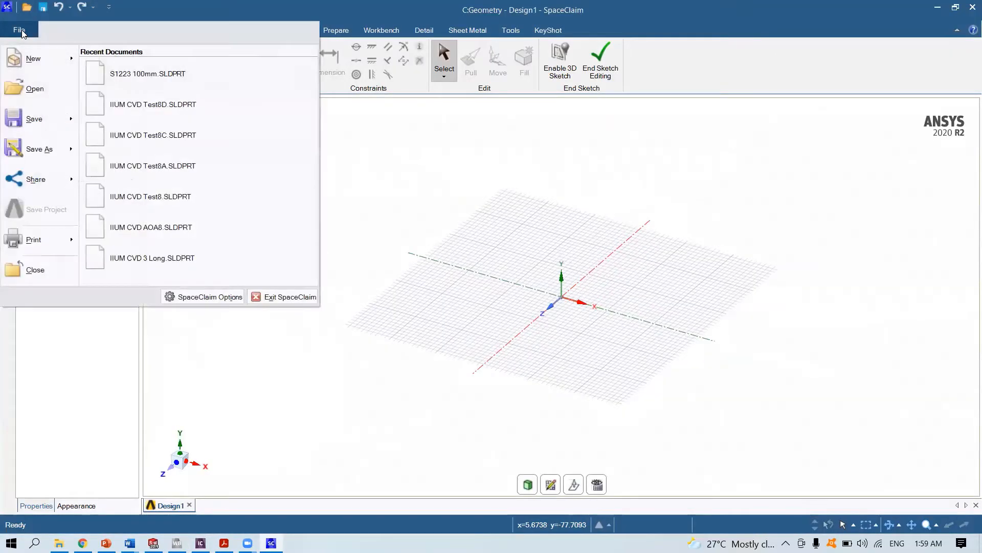
{"action": "left_click", "coordinate": [209, 296]}
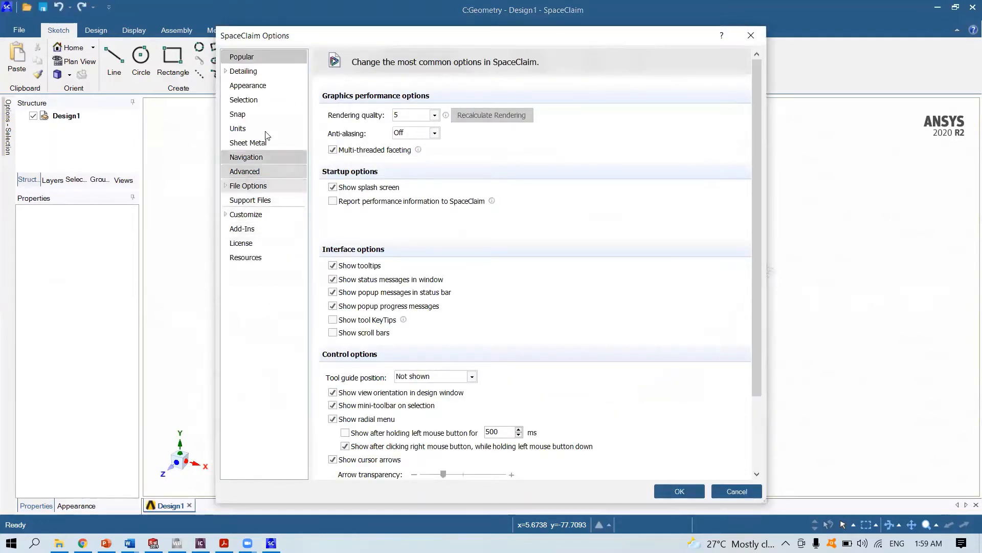
{"action": "left_click", "coordinate": [268, 174]}
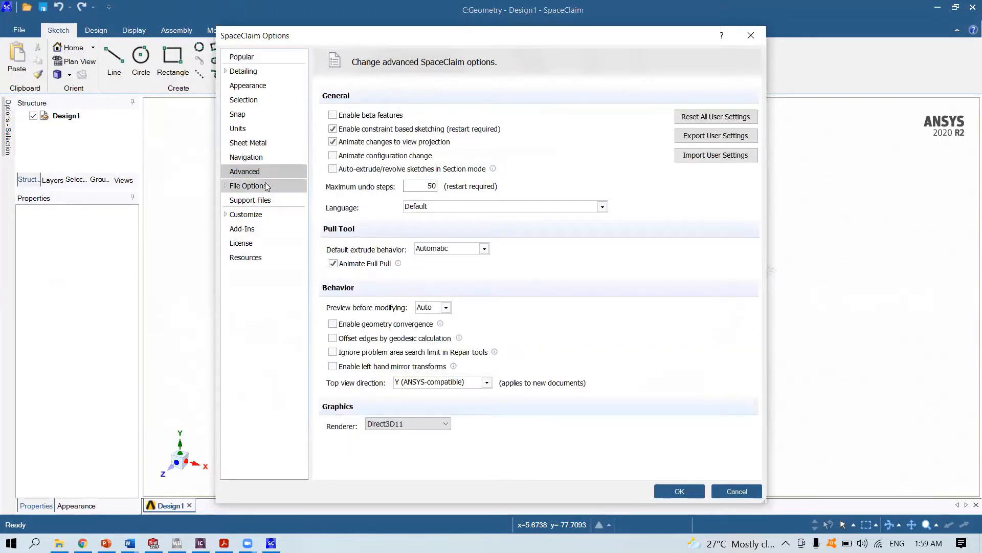
{"action": "left_click", "coordinate": [265, 186]}
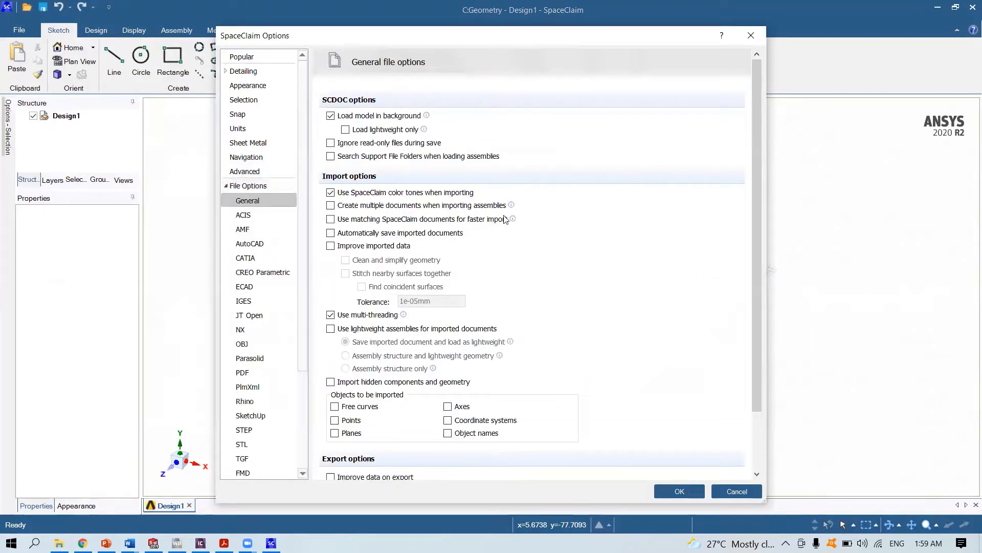
{"action": "left_click_drag", "start_coordinate": [757, 90], "coordinate": [776, 144]}
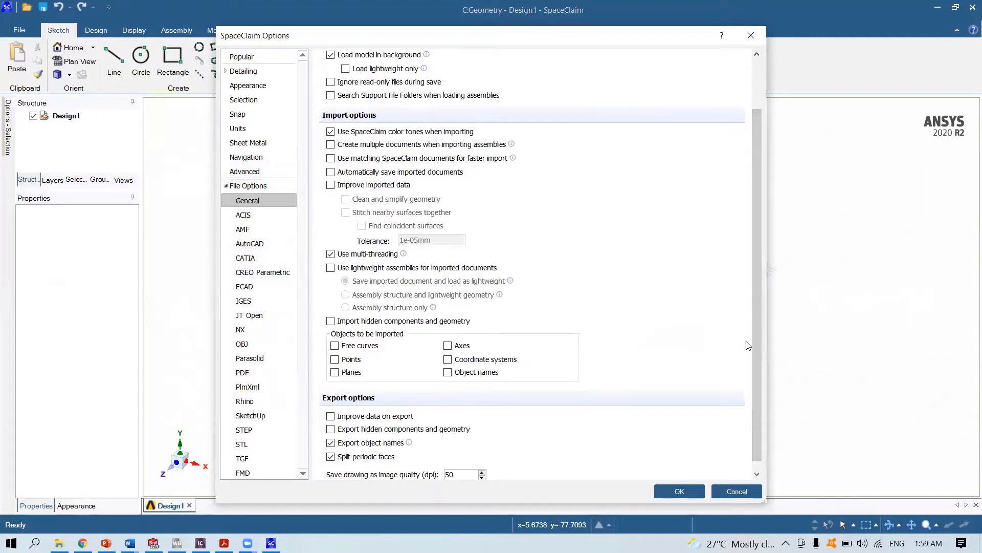
{"action": "left_click_drag", "start_coordinate": [754, 309], "coordinate": [754, 404]}
{"action": "left_click", "coordinate": [679, 491]}
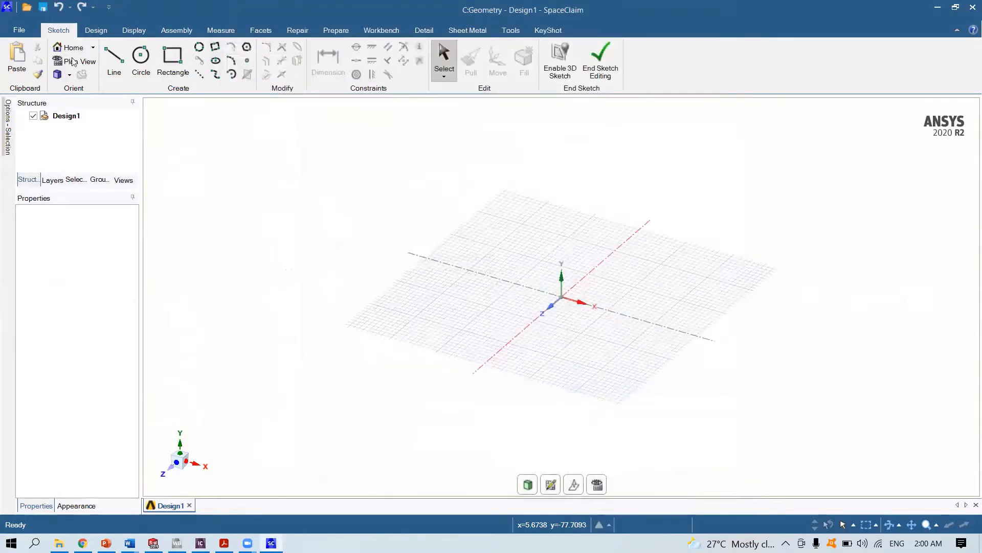
- Open the recent document S1223 100mm.SLDPRT
{"action": "left_click", "coordinate": [20, 31]}
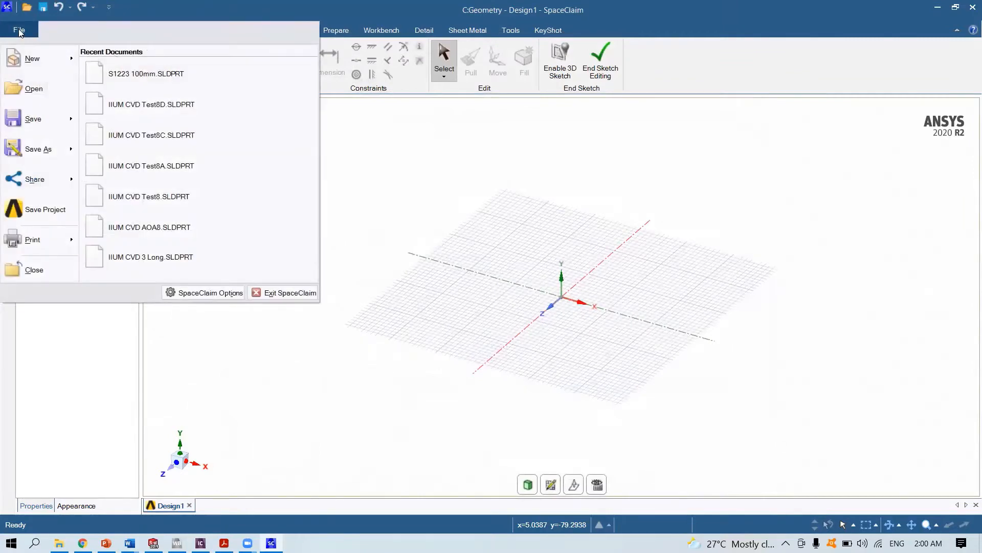
{"action": "left_click", "coordinate": [170, 74]}
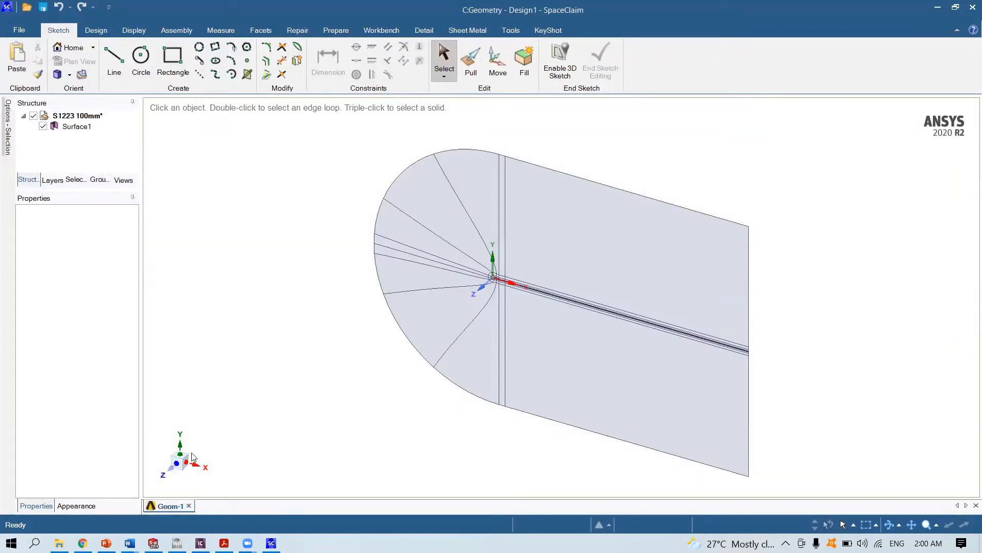
- Inspect the airfoil and its surrounding C-domain faces and edges up close
{"action": "left_click", "coordinate": [481, 287]}
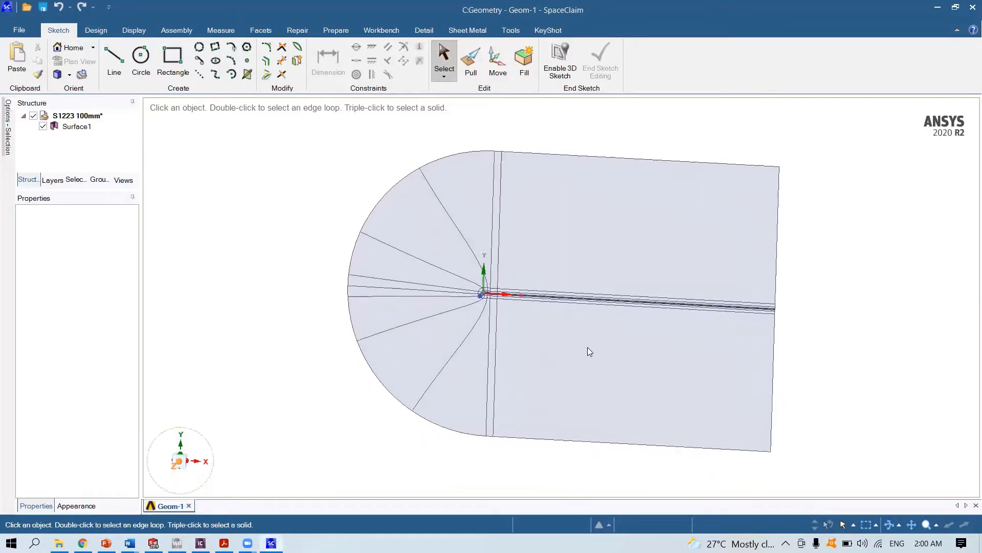
{"action": "scroll", "coordinate": [494, 305], "scroll_direction": "up", "scroll_amount": 8}
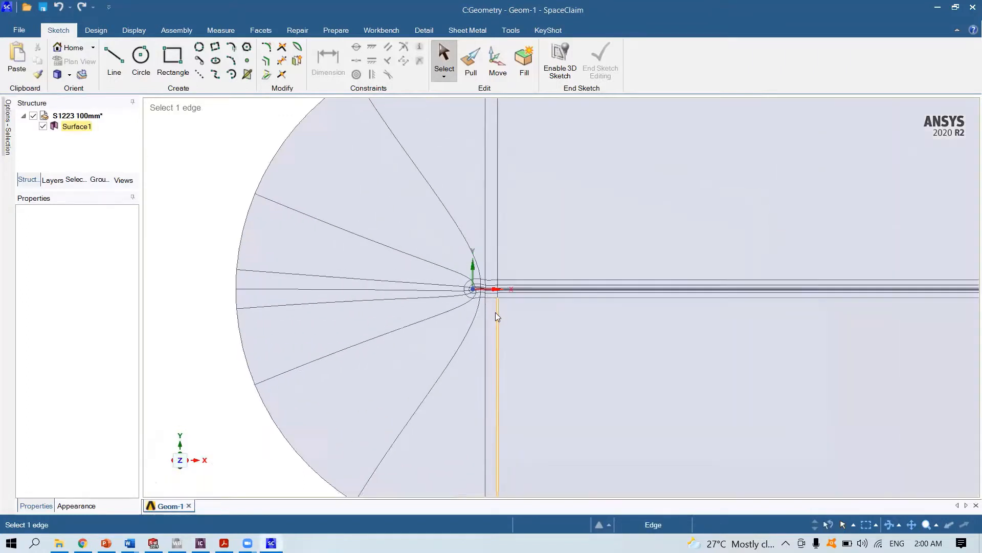
{"action": "scroll", "coordinate": [483, 270], "scroll_direction": "up", "scroll_amount": 3}
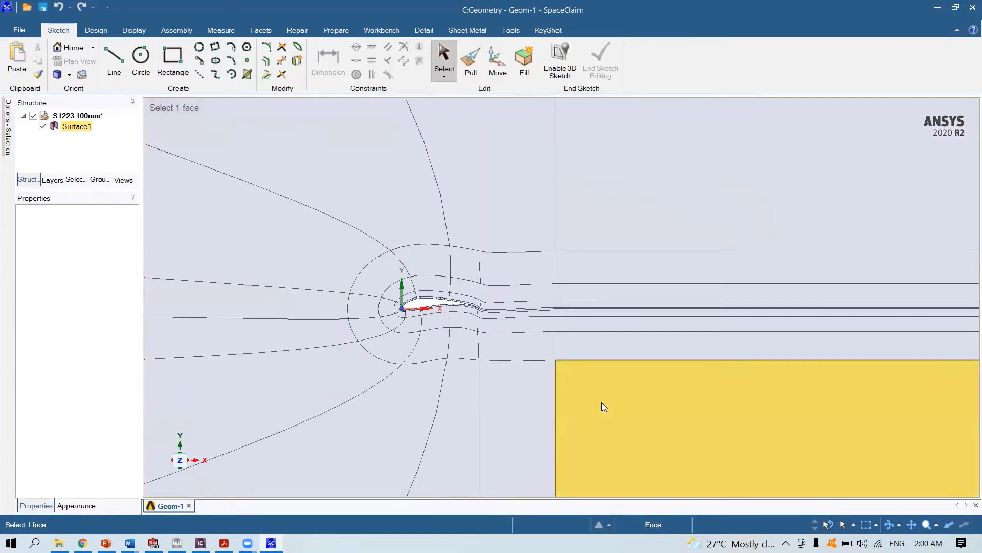
{"action": "scroll", "coordinate": [435, 339], "scroll_direction": "up", "scroll_amount": 2}
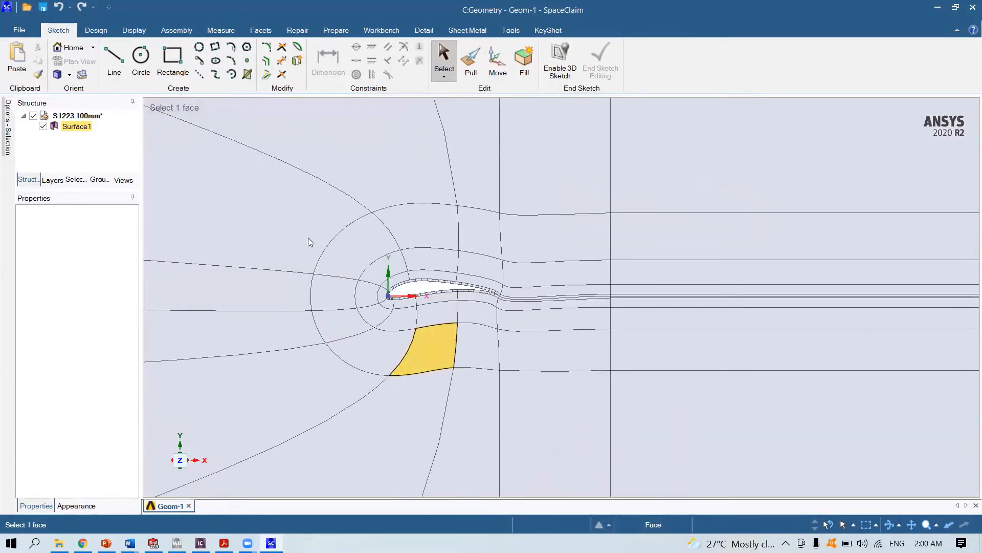
{"action": "scroll", "coordinate": [449, 320], "scroll_direction": "up", "scroll_amount": 5}
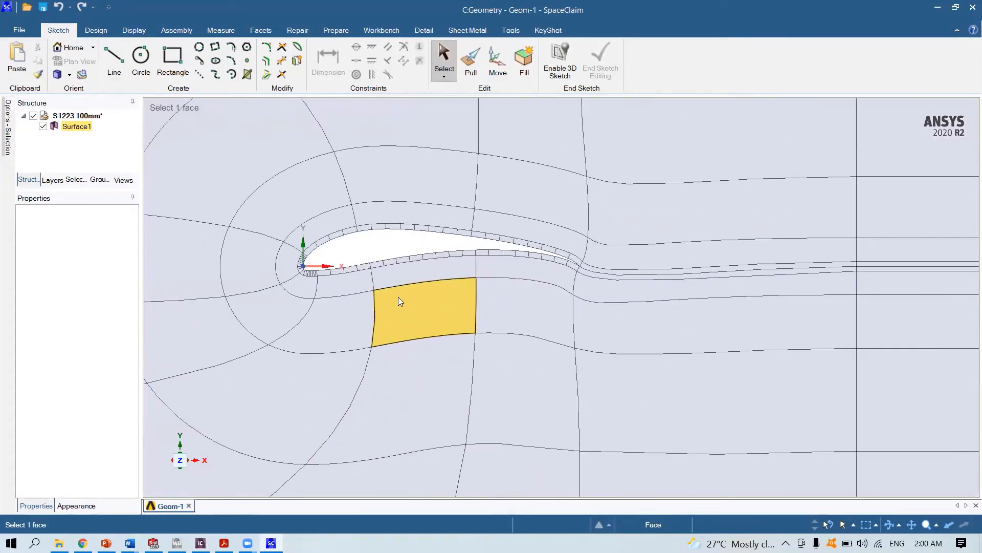
{"action": "scroll", "coordinate": [404, 315], "scroll_direction": "down", "scroll_amount": 2}
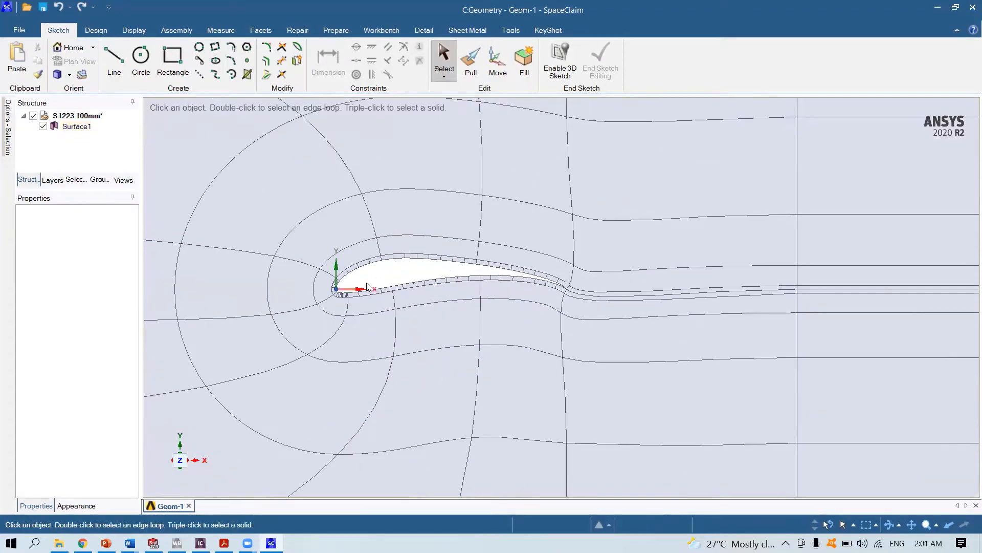
{"action": "left_click", "coordinate": [483, 302]}
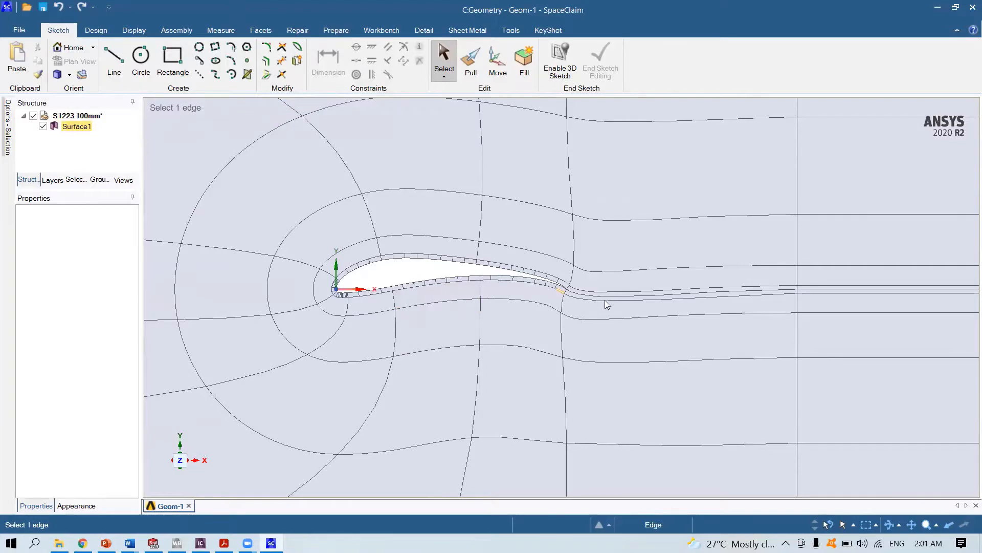
{"action": "scroll", "coordinate": [603, 302], "scroll_direction": "up", "scroll_amount": 5}
{"action": "scroll", "coordinate": [494, 278], "scroll_direction": "up", "scroll_amount": 8}
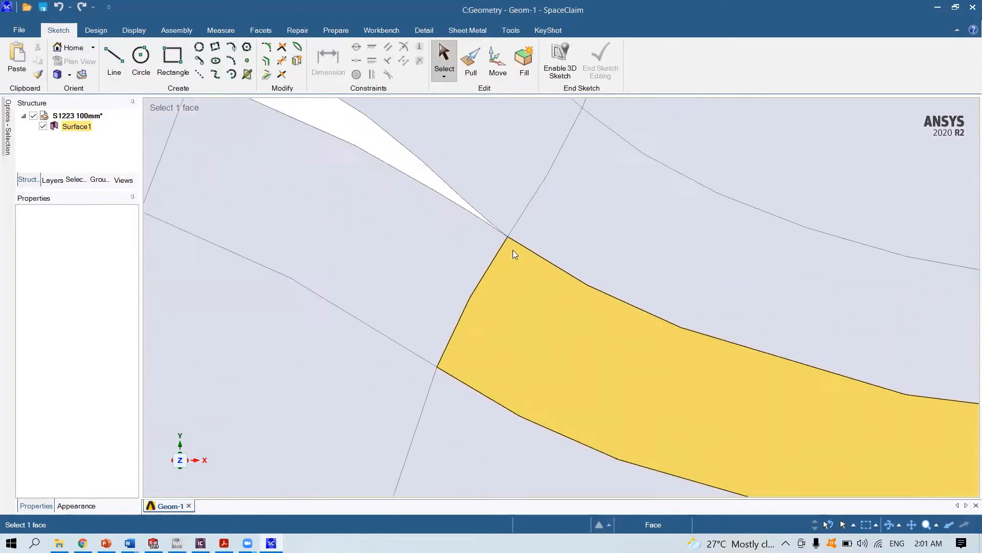
{"action": "scroll", "coordinate": [509, 237], "scroll_direction": "down", "scroll_amount": 5}
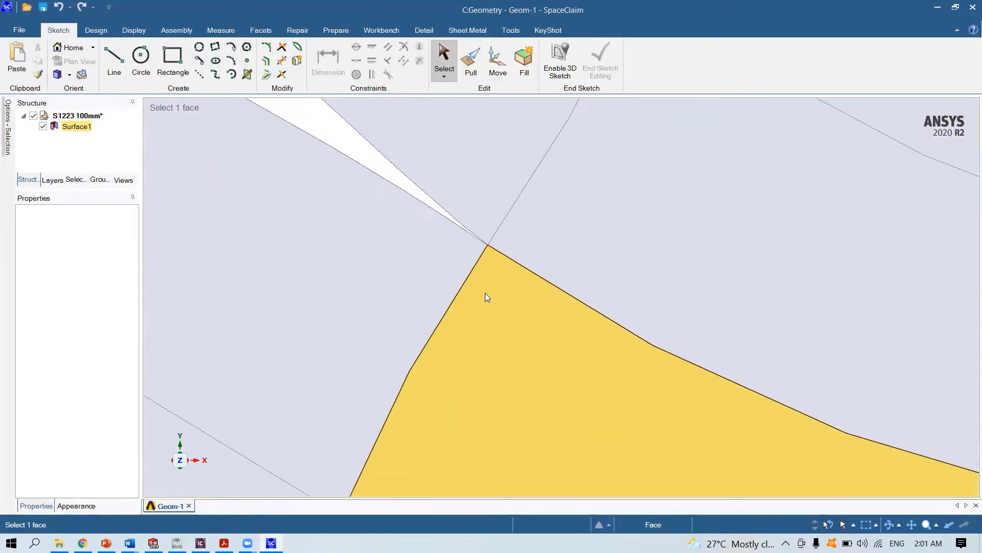
{"action": "scroll", "coordinate": [484, 295], "scroll_direction": "down", "scroll_amount": 10}
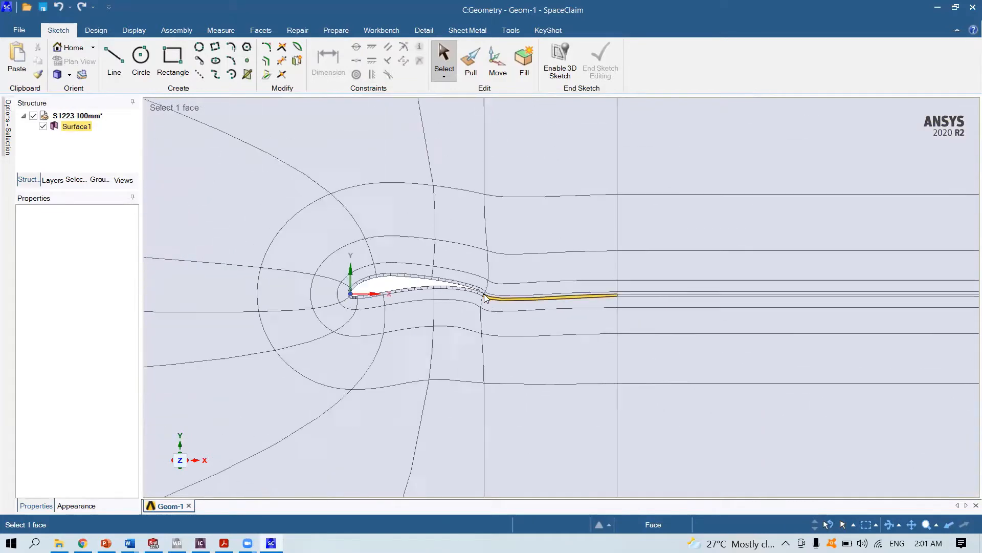
{"action": "scroll", "coordinate": [486, 296], "scroll_direction": "down", "scroll_amount": 6}
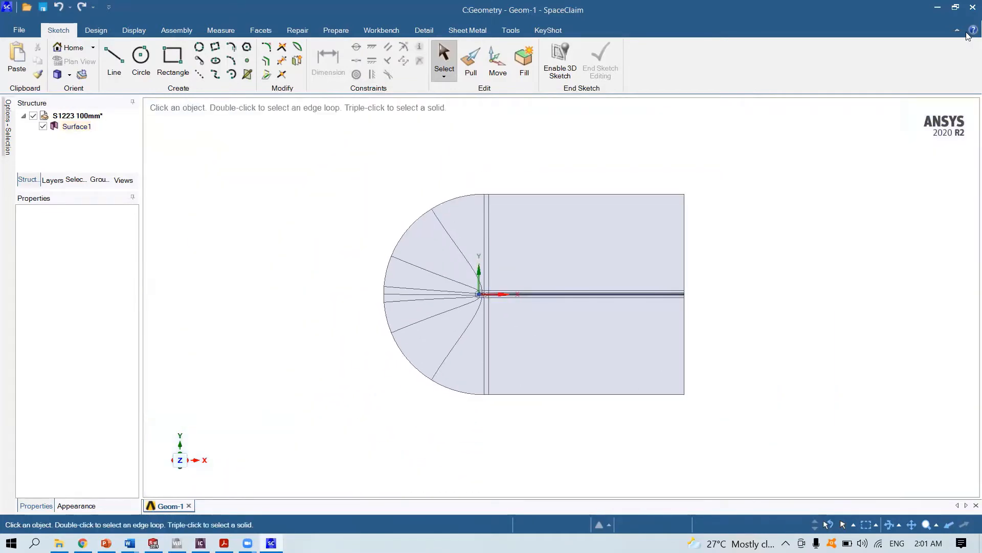
- Save the geometry and link a new ICEM CFD system to the Geometry component in the project schematic
{"action": "key", "text": "ctrl+s"}
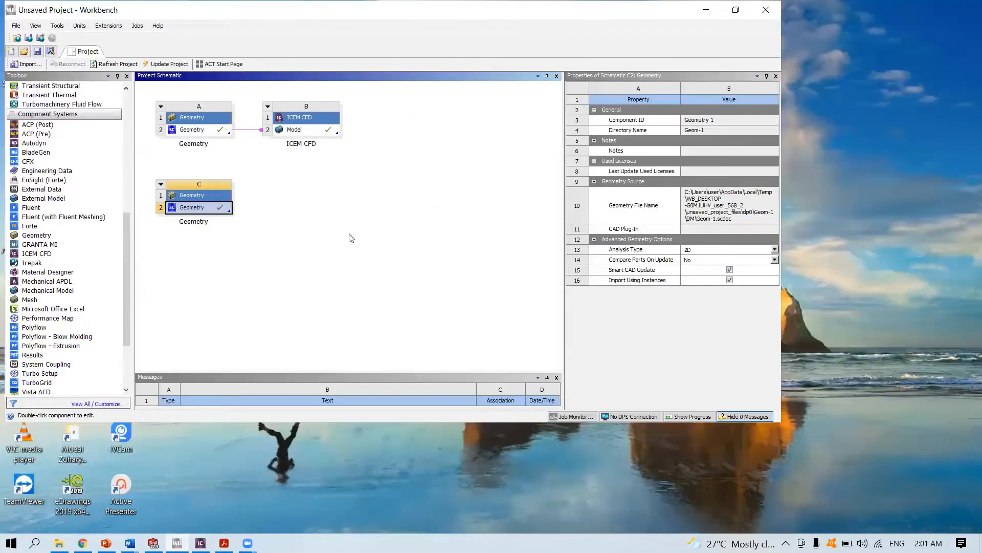
{"action": "left_click", "coordinate": [249, 258]}
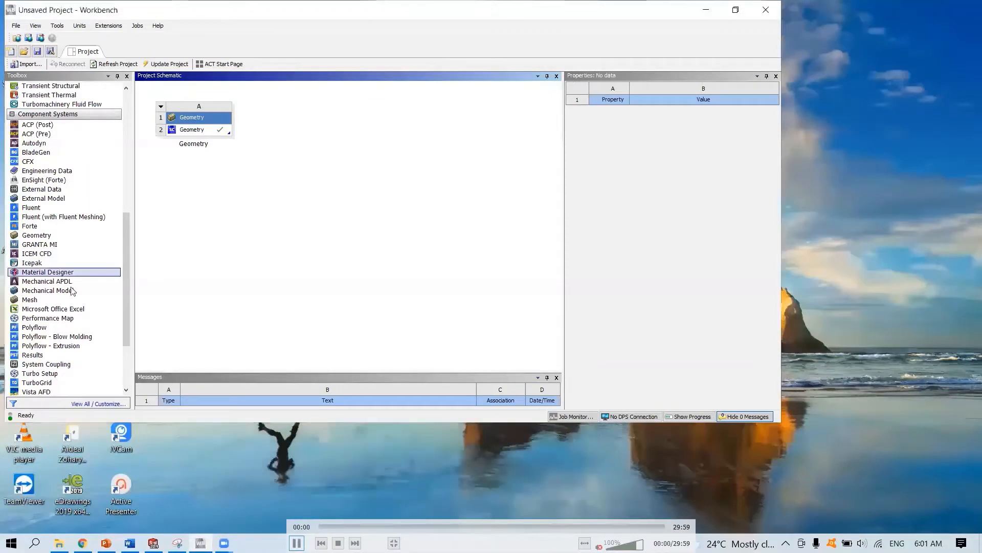
{"action": "left_click_drag", "start_coordinate": [36, 253], "coordinate": [195, 129]}
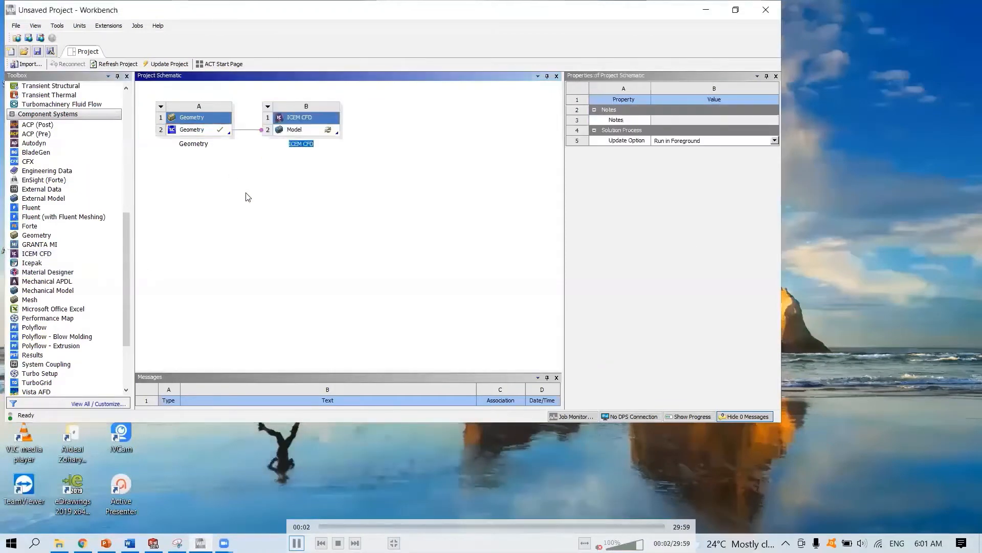
- Open the ICEM CFD Model cell and maximize the ICEM CFD window
{"action": "left_click", "coordinate": [297, 130]}
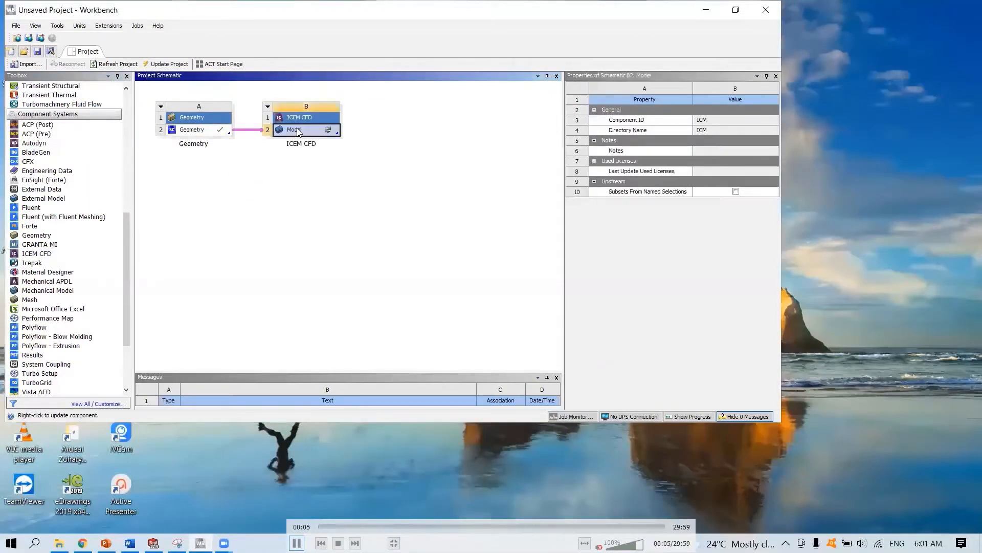
{"action": "double_click", "coordinate": [299, 131]}
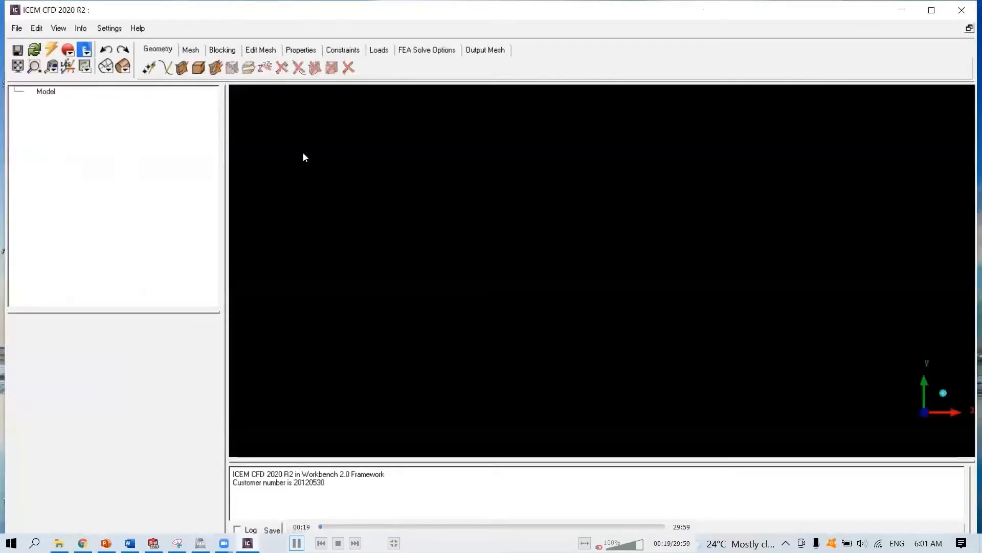
{"action": "left_click", "coordinate": [932, 10]}
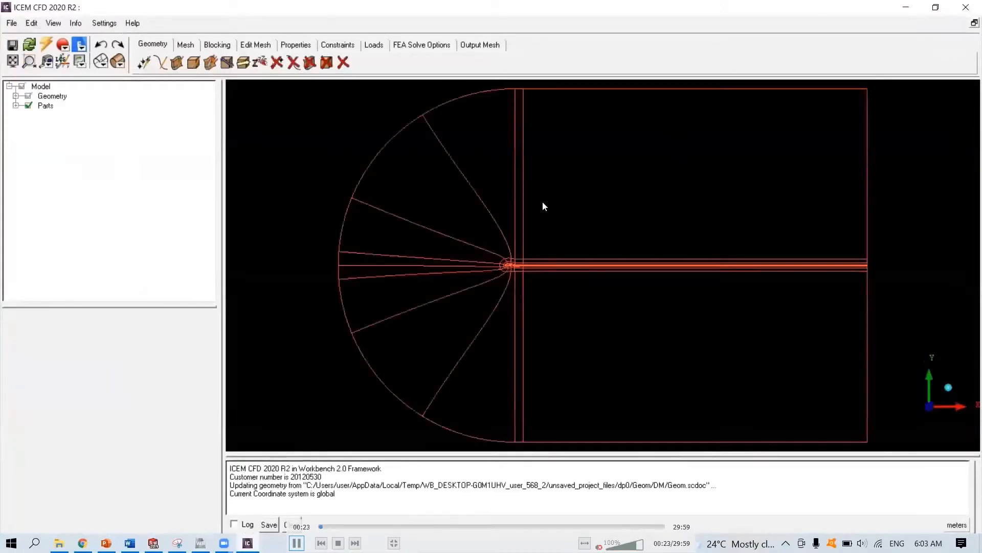
- Create a part named INLET from the curved front boundary and its adjoining edges, then hide it
{"action": "right_click", "coordinate": [53, 110]}
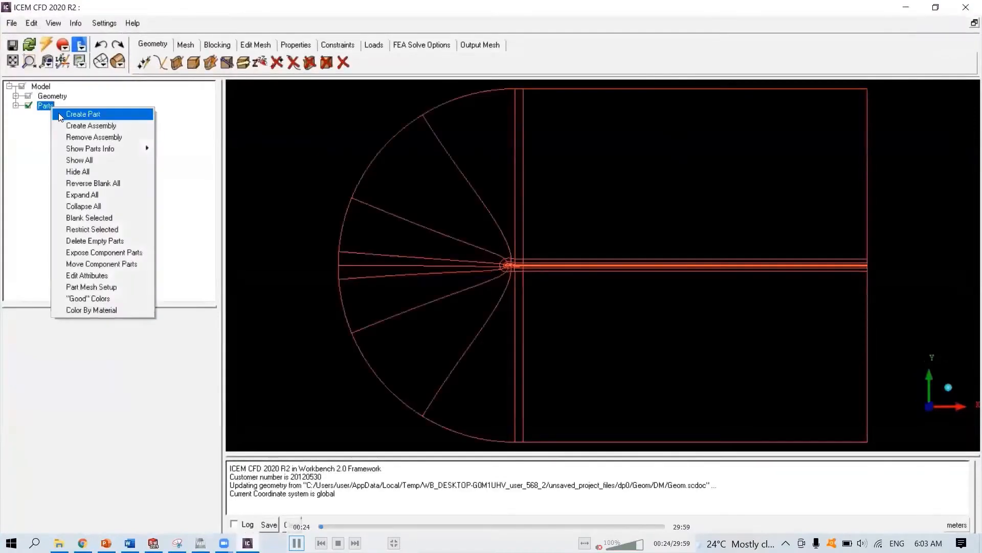
{"action": "left_click", "coordinate": [62, 113]}
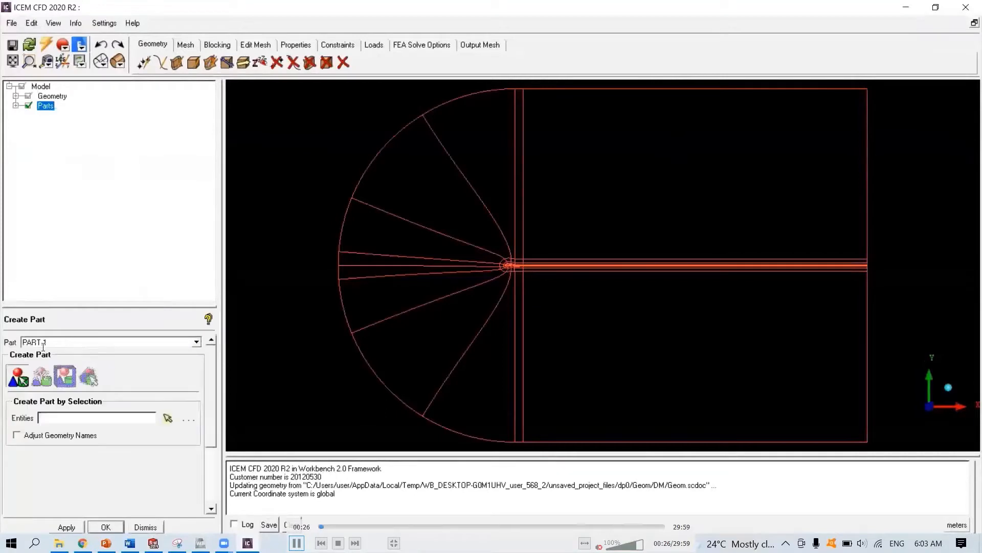
{"action": "type", "text": "INLET"}
{"action": "left_click", "coordinate": [167, 418]}
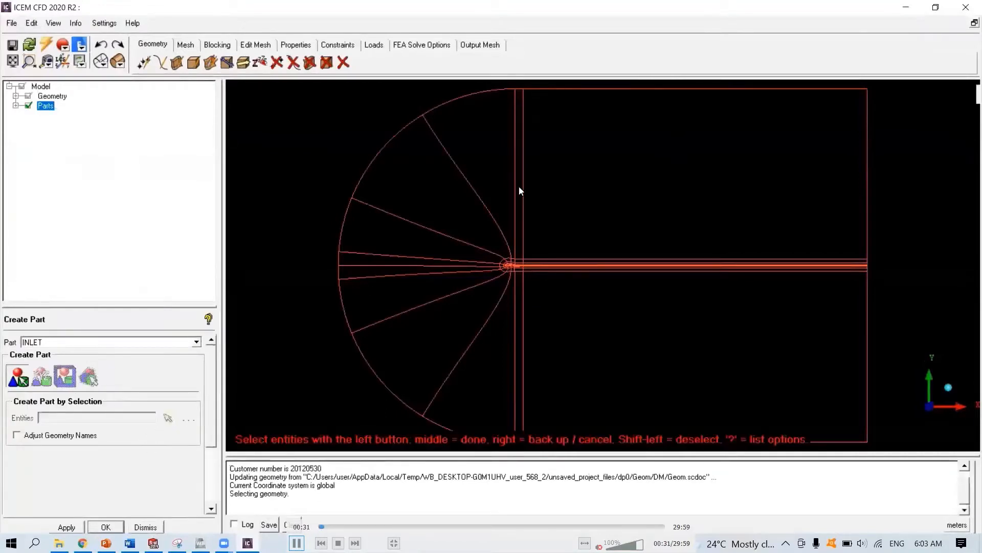
{"action": "scroll", "coordinate": [520, 189], "scroll_direction": "down", "scroll_amount": 2}
{"action": "left_click_drag", "start_coordinate": [525, 179], "coordinate": [394, 220]}
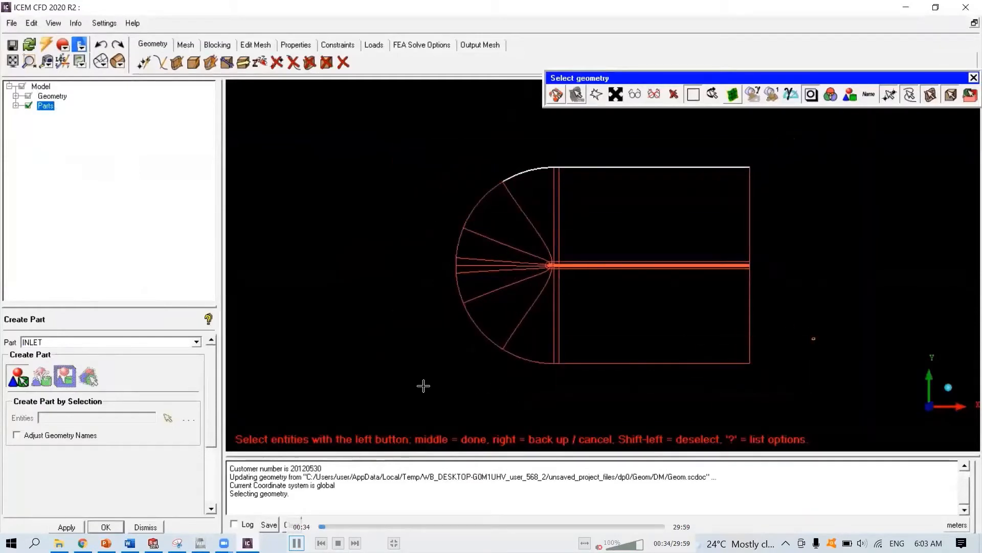
{"action": "left_click_drag", "start_coordinate": [391, 131], "coordinate": [521, 369]}
{"action": "middle_click", "coordinate": [459, 387]}
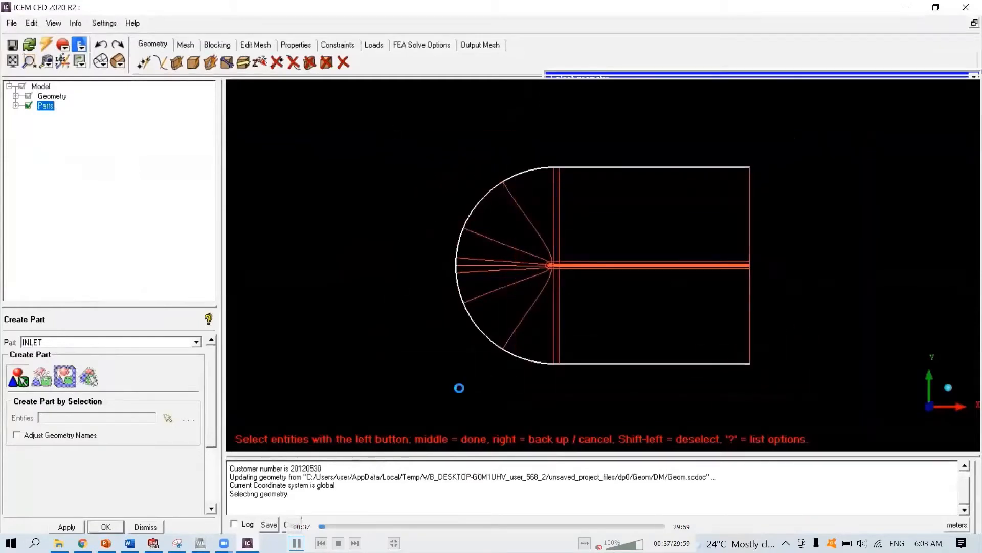
{"action": "left_click", "coordinate": [16, 106]}
{"action": "left_click", "coordinate": [34, 125]}
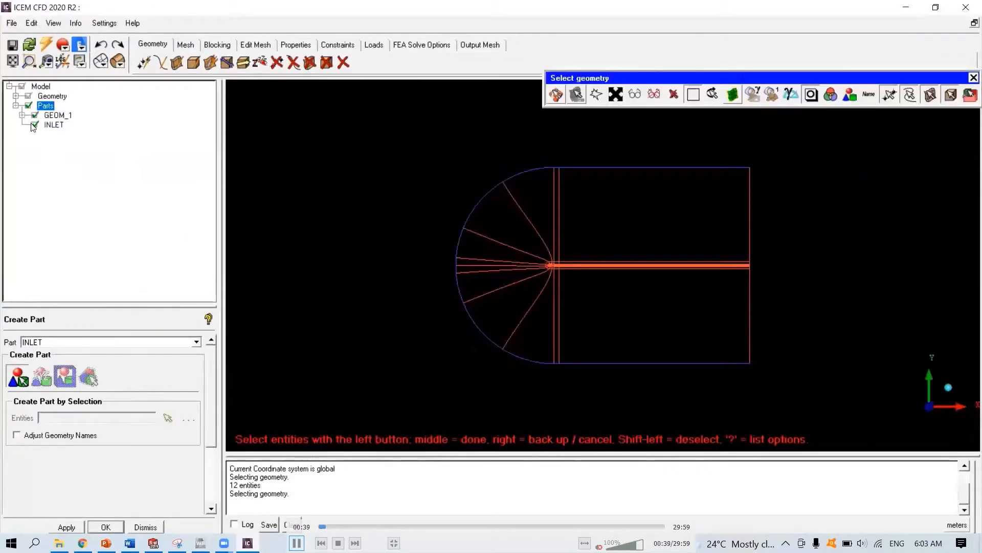
- Create a part named OUTLET from the downstream boundary edges and hide it
{"action": "double_click", "coordinate": [49, 338]}
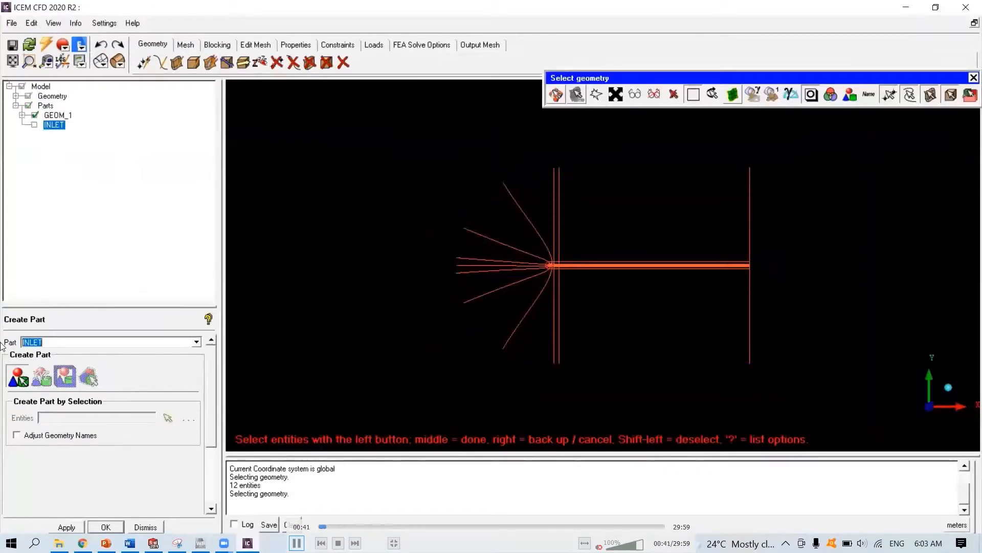
{"action": "type", "text": "OUTL"}
{"action": "left_click_drag", "start_coordinate": [721, 145], "coordinate": [802, 399]}
{"action": "middle_click", "coordinate": [803, 399]}
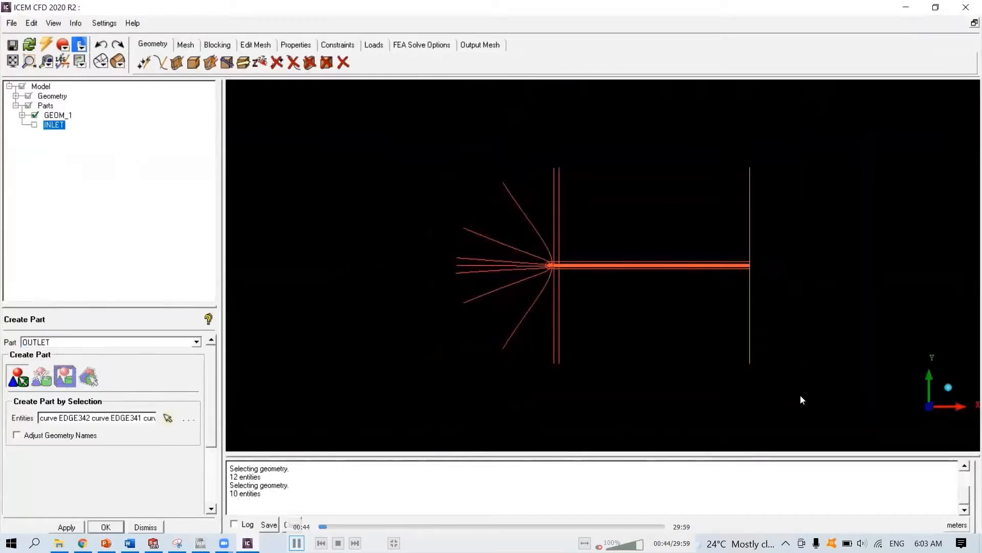
{"action": "left_click", "coordinate": [35, 135]}
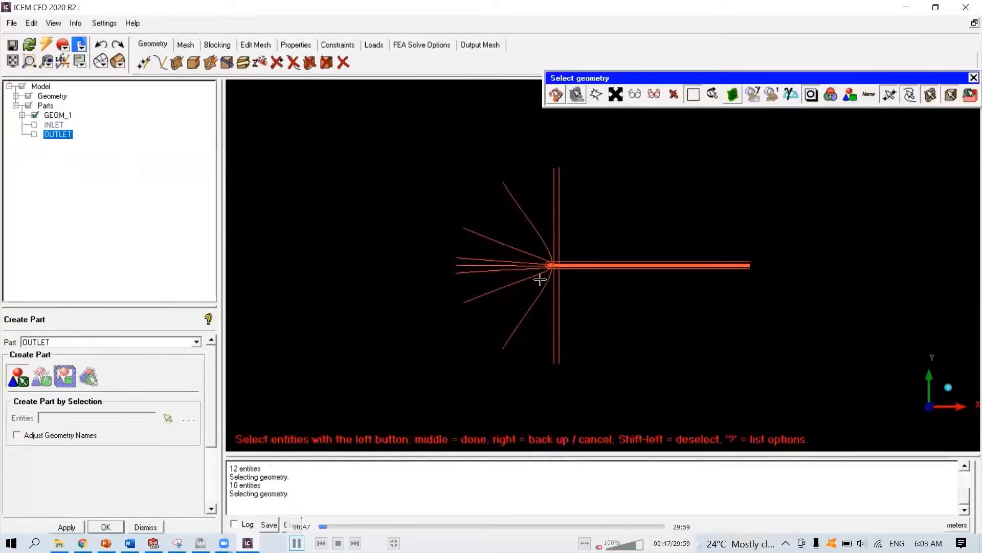
{"action": "scroll", "coordinate": [539, 278], "scroll_direction": "up", "scroll_amount": 6}
{"action": "middle_click", "coordinate": [510, 314]}
{"action": "scroll", "coordinate": [432, 296], "scroll_direction": "up", "scroll_amount": 2}
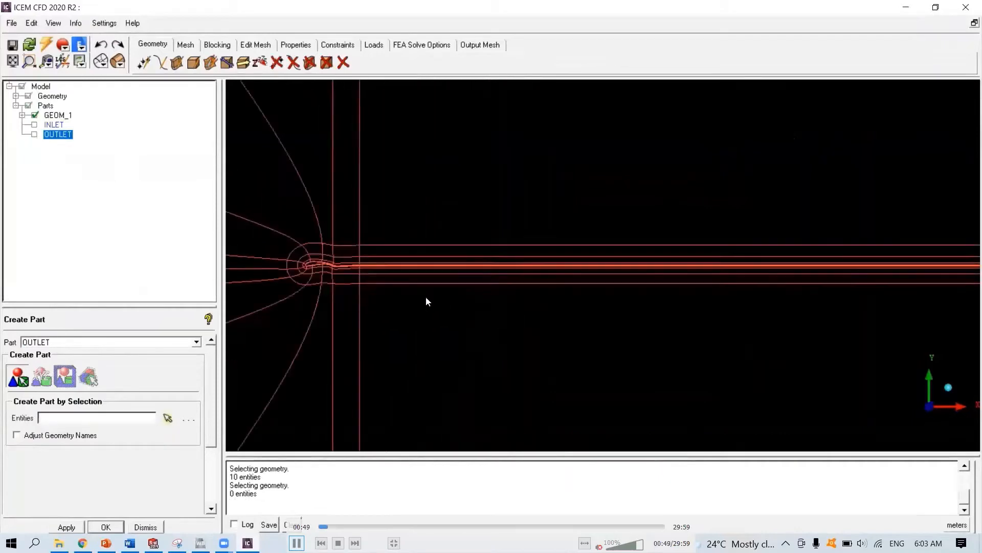
- Create a part named SHELL_4 from the outermost ring of curves surrounding the airfoil and its wake
{"action": "middle_click_drag", "start_coordinate": [353, 298], "coordinate": [536, 320]}
{"action": "scroll", "coordinate": [635, 270], "scroll_direction": "up", "scroll_amount": 7}
{"action": "scroll", "coordinate": [482, 314], "scroll_direction": "up", "scroll_amount": 4}
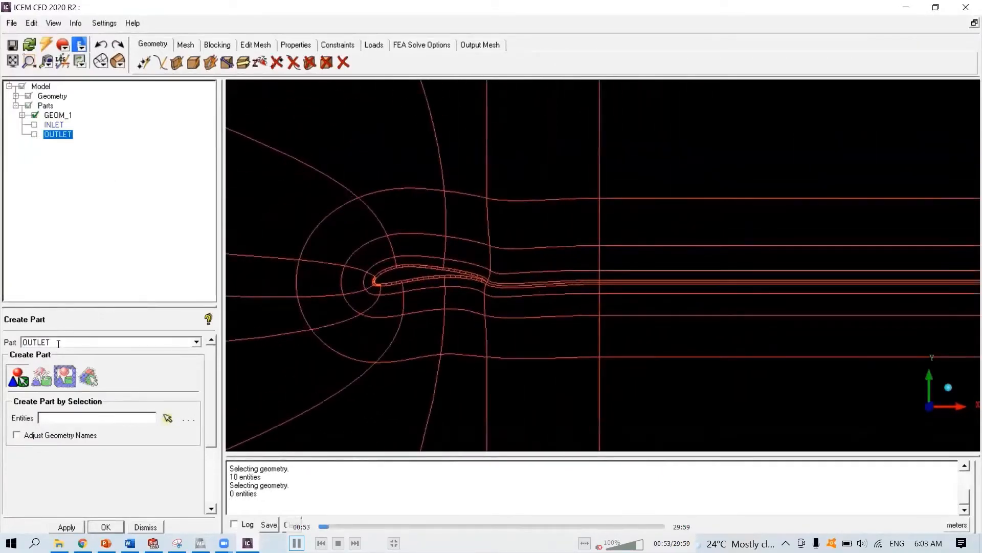
{"action": "left_click_drag", "start_coordinate": [59, 343], "coordinate": [2, 350]}
{"action": "type", "text": "SHELL 4"}
{"action": "left_click", "coordinate": [167, 417]}
{"action": "left_click", "coordinate": [630, 198]}
{"action": "left_click", "coordinate": [536, 199]}
{"action": "left_click", "coordinate": [466, 193]}
{"action": "left_click", "coordinate": [405, 188]}
{"action": "left_click", "coordinate": [314, 222]}
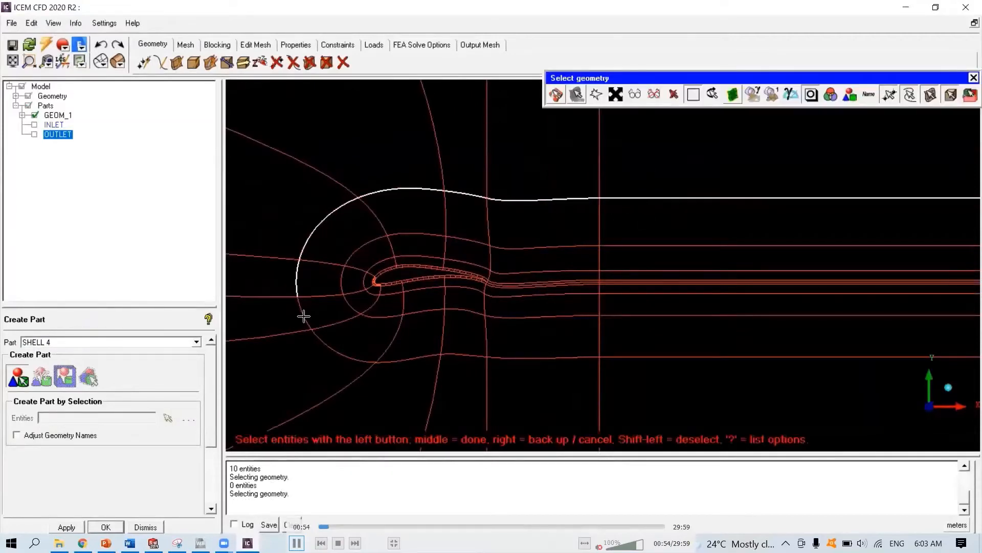
{"action": "left_click", "coordinate": [304, 317]}
{"action": "left_click", "coordinate": [323, 338]}
{"action": "left_click", "coordinate": [406, 360]}
{"action": "left_click", "coordinate": [457, 353]}
{"action": "left_click", "coordinate": [542, 357]}
{"action": "left_click", "coordinate": [633, 355]}
{"action": "middle_click", "coordinate": [634, 351]}
- Create a part named SHELL_3 from the next inner ring of curves around the airfoil and wake
{"action": "double_click", "coordinate": [77, 343]}
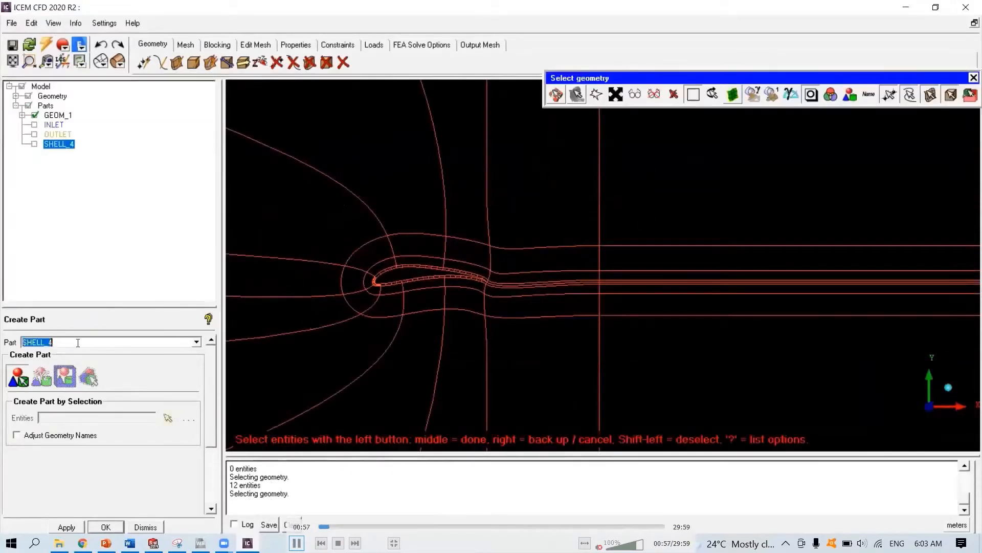
{"action": "left_click", "coordinate": [78, 343]}
{"action": "type", "text": "3"}
{"action": "left_click", "coordinate": [630, 246]}
{"action": "left_click", "coordinate": [467, 240]}
{"action": "left_click", "coordinate": [376, 238]}
{"action": "left_click", "coordinate": [340, 284]}
{"action": "left_click", "coordinate": [433, 307]}
{"action": "left_click", "coordinate": [517, 316]}
{"action": "left_click", "coordinate": [625, 318]}
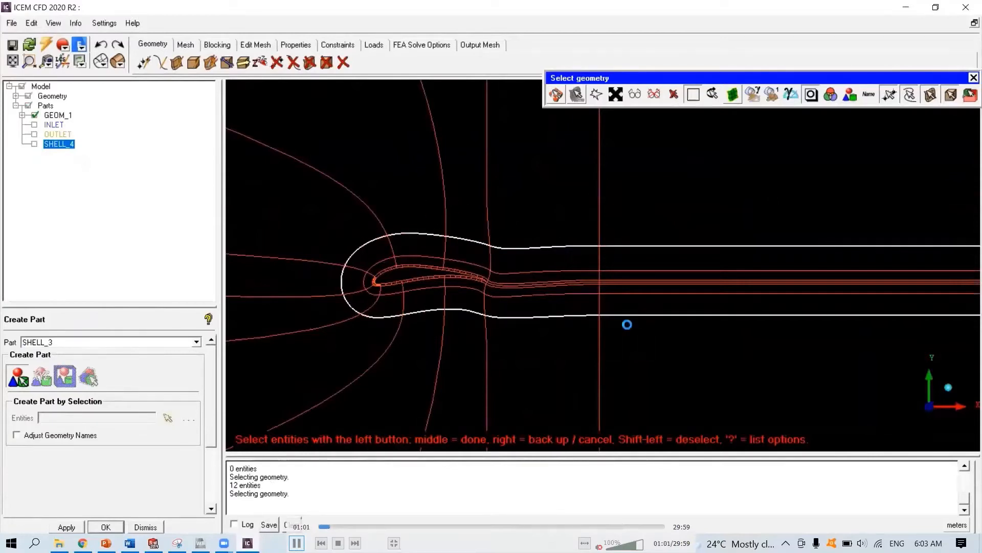
{"action": "middle_click", "coordinate": [625, 324]}
- Create a part named SHELL_2 from the next inner ring of curves hugging the airfoil
{"action": "left_click", "coordinate": [81, 344]}
{"action": "left_click", "coordinate": [80, 343]}
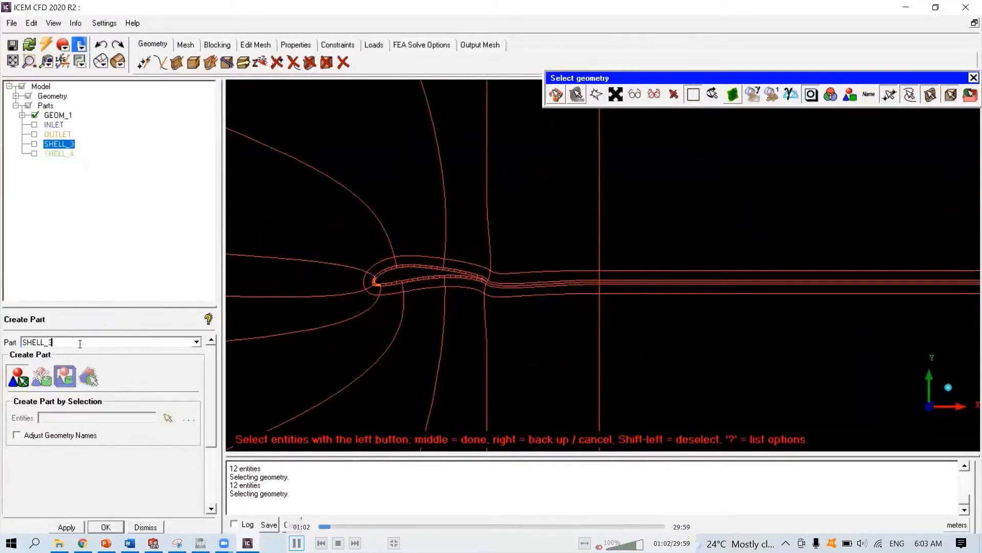
{"action": "left_click", "coordinate": [631, 268]}
{"action": "left_click", "coordinate": [460, 256]}
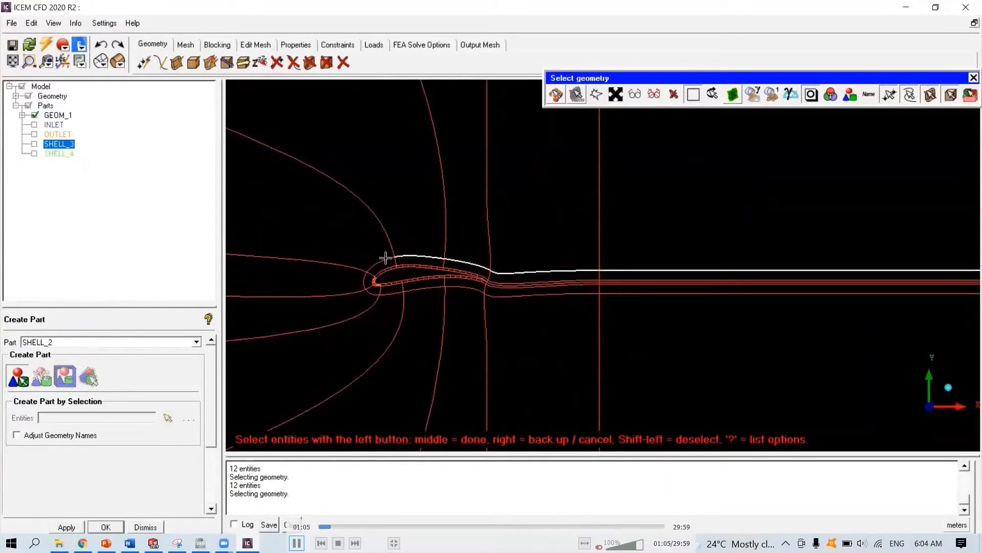
{"action": "left_click", "coordinate": [365, 280]}
{"action": "left_click", "coordinate": [394, 293]}
{"action": "left_click", "coordinate": [460, 288]}
{"action": "middle_click", "coordinate": [530, 300]}
- Create a part named SHELL_1 from the inner layer curves directly enclosing the airfoil upper and lower surfaces
{"action": "left_click", "coordinate": [76, 342]}
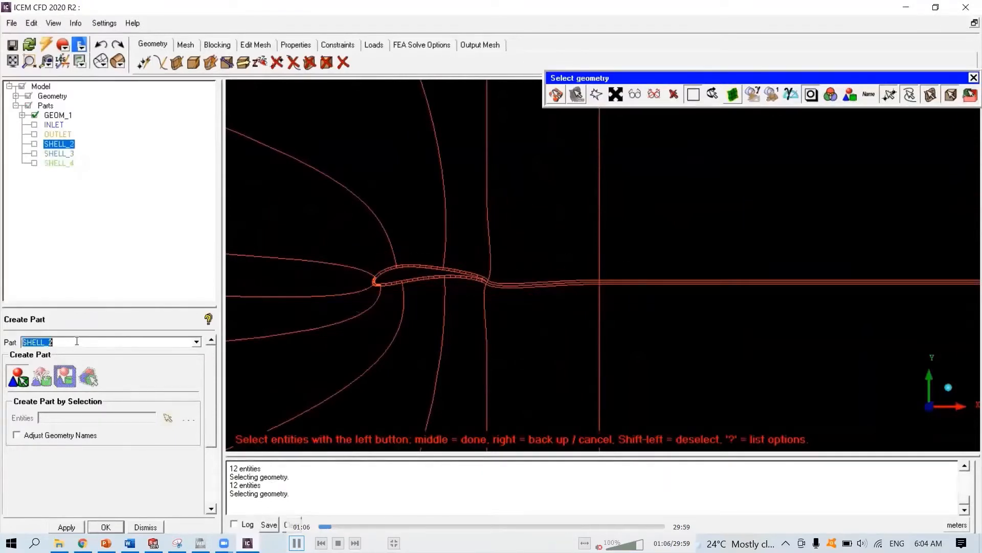
{"action": "key", "text": "BackSpace"}
{"action": "left_click", "coordinate": [612, 282]}
{"action": "scroll", "coordinate": [454, 296], "scroll_direction": "up", "scroll_amount": 5}
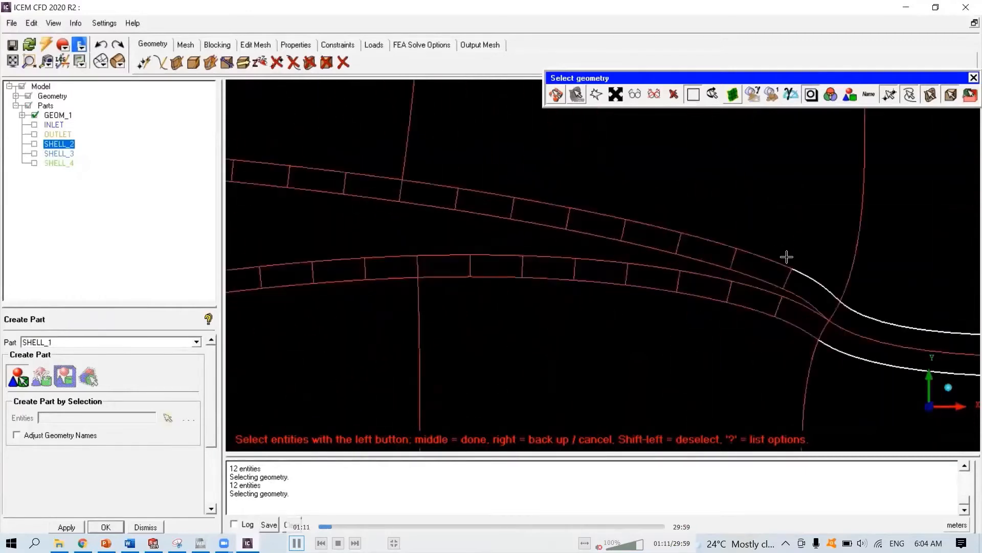
{"action": "left_click", "coordinate": [767, 257]}
{"action": "left_click", "coordinate": [713, 242]}
{"action": "left_click", "coordinate": [650, 223]}
{"action": "left_click", "coordinate": [543, 199]}
{"action": "left_click", "coordinate": [435, 184]}
{"action": "scroll", "coordinate": [434, 183], "scroll_direction": "down", "scroll_amount": 3}
{"action": "left_click", "coordinate": [434, 195]}
{"action": "left_click", "coordinate": [740, 313]}
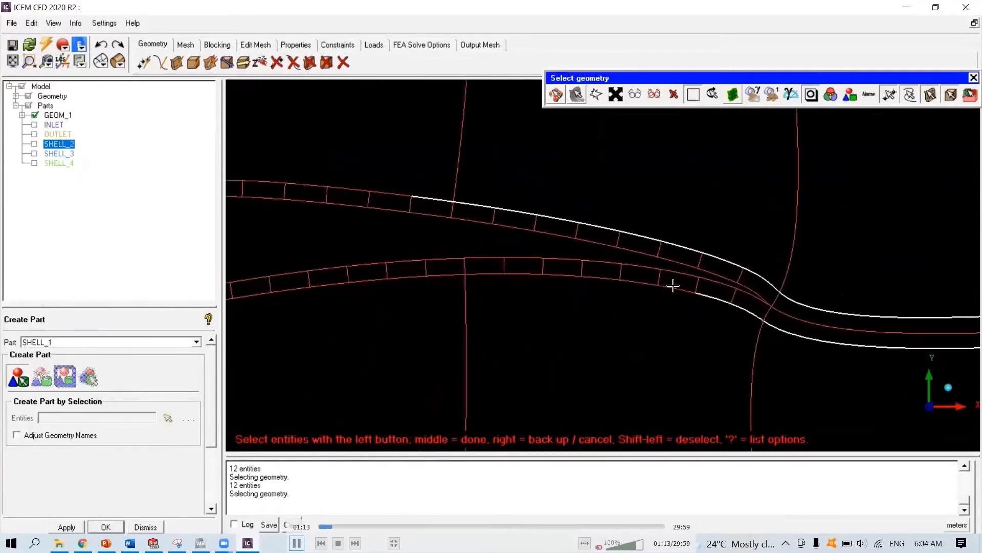
{"action": "left_click", "coordinate": [674, 287]}
{"action": "left_click", "coordinate": [601, 277]}
{"action": "left_click", "coordinate": [527, 275]}
{"action": "scroll", "coordinate": [439, 275], "scroll_direction": "down", "scroll_amount": 2}
{"action": "middle_click_drag", "start_coordinate": [439, 276], "coordinate": [699, 272]}
{"action": "left_click", "coordinate": [706, 216]}
{"action": "left_click", "coordinate": [643, 209]}
{"action": "left_click", "coordinate": [581, 206]}
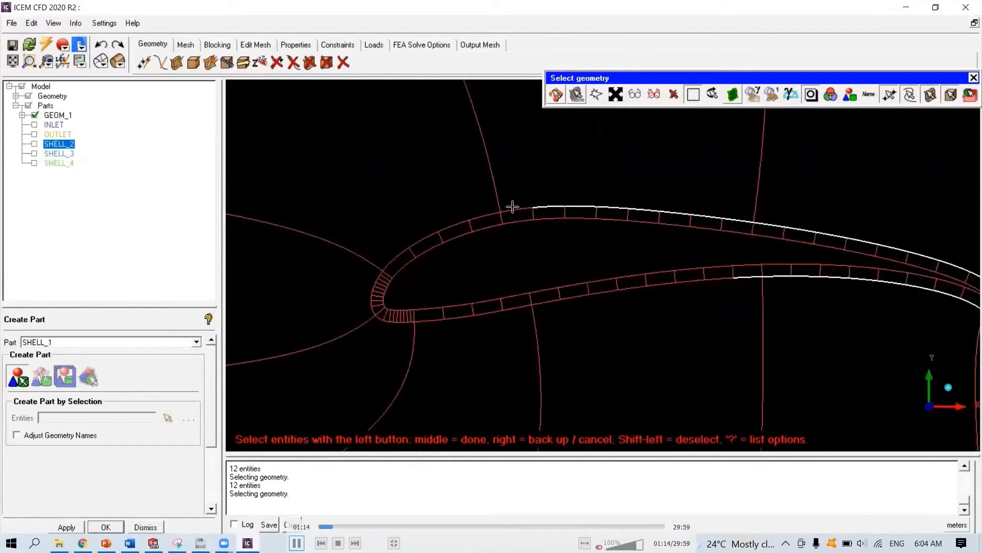
{"action": "left_click", "coordinate": [512, 207]}
{"action": "left_click", "coordinate": [454, 225]}
{"action": "left_click", "coordinate": [394, 256]}
{"action": "left_click", "coordinate": [707, 282]}
{"action": "left_click", "coordinate": [660, 286]}
{"action": "left_click", "coordinate": [607, 291]}
{"action": "left_click", "coordinate": [546, 301]}
{"action": "left_click", "coordinate": [486, 314]}
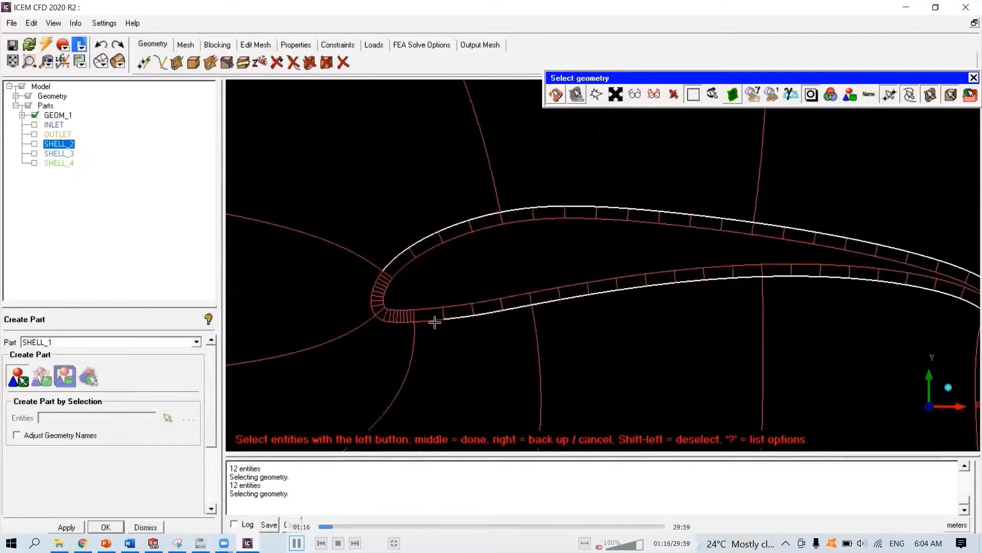
{"action": "left_click", "coordinate": [435, 323]}
{"action": "middle_click_drag", "start_coordinate": [435, 323], "coordinate": [643, 266]}
{"action": "scroll", "coordinate": [728, 256], "scroll_direction": "up", "scroll_amount": 6}
{"action": "left_click_drag", "start_coordinate": [732, 241], "coordinate": [481, 318]}
{"action": "middle_click_drag", "start_coordinate": [520, 298], "coordinate": [514, 435]}
{"action": "scroll", "coordinate": [514, 410], "scroll_direction": "down", "scroll_amount": 1}
{"action": "left_click_drag", "start_coordinate": [491, 338], "coordinate": [514, 247]}
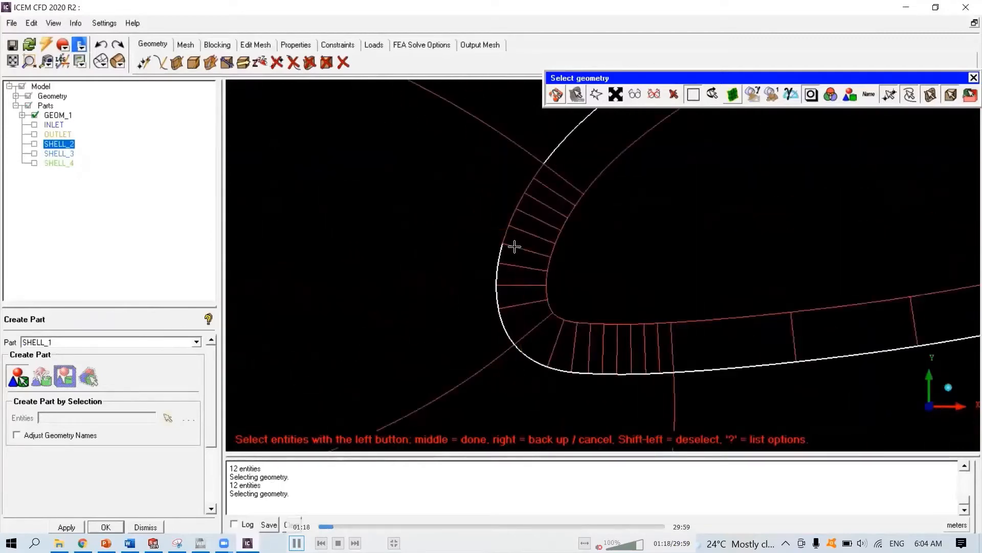
{"action": "left_click", "coordinate": [511, 229]}
{"action": "left_click", "coordinate": [521, 197]}
{"action": "left_click", "coordinate": [535, 164]}
{"action": "middle_click", "coordinate": [536, 165]}
{"action": "scroll", "coordinate": [825, 241], "scroll_direction": "down", "scroll_amount": 5}
{"action": "middle_click_drag", "start_coordinate": [824, 241], "coordinate": [592, 268]}
{"action": "middle_click", "coordinate": [592, 268]}
{"action": "left_click", "coordinate": [34, 143]}
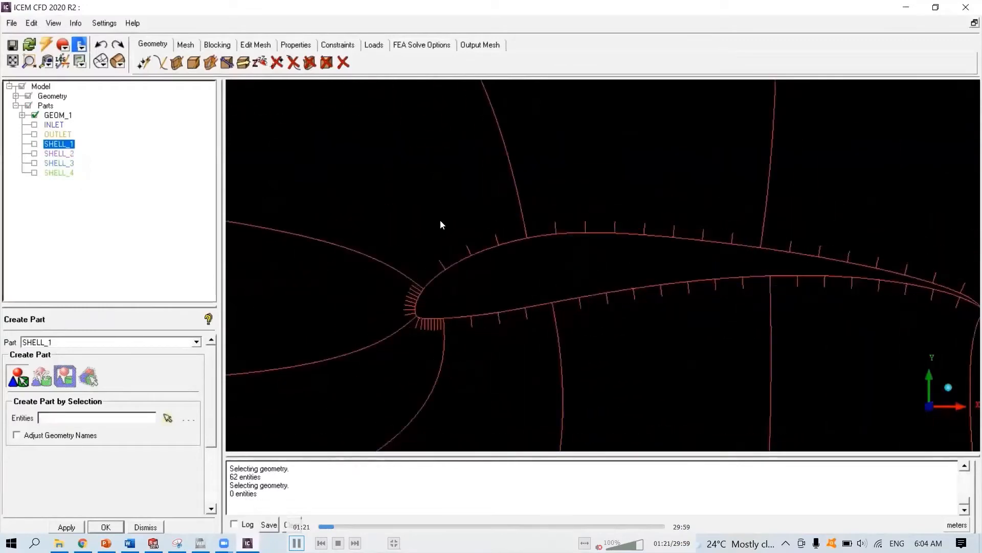
- Create a part named SHELL_0 from the wake-line curves running downstream from the trailing edge
{"action": "scroll", "coordinate": [757, 258], "scroll_direction": "down", "scroll_amount": 3}
{"action": "middle_click_drag", "start_coordinate": [906, 271], "coordinate": [423, 268]}
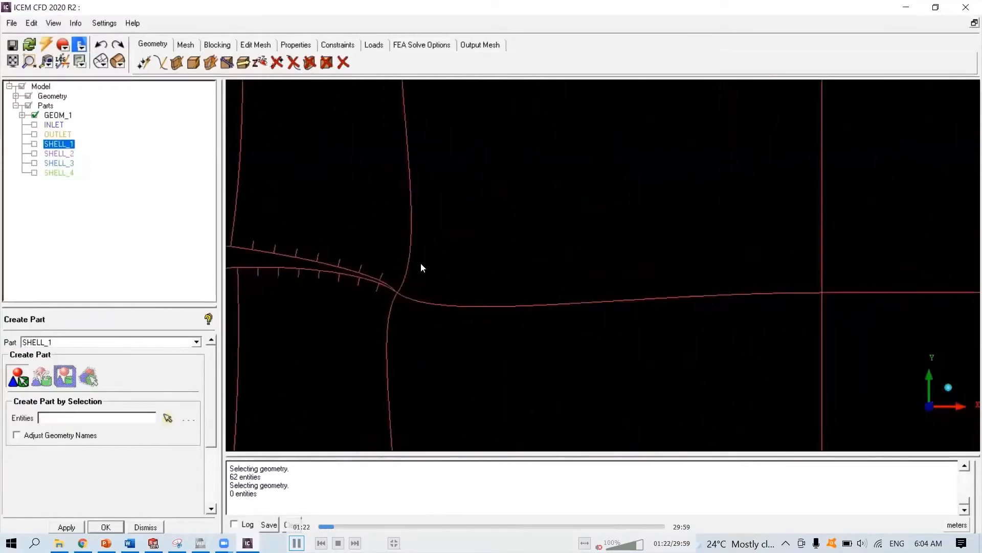
{"action": "left_click", "coordinate": [76, 342]}
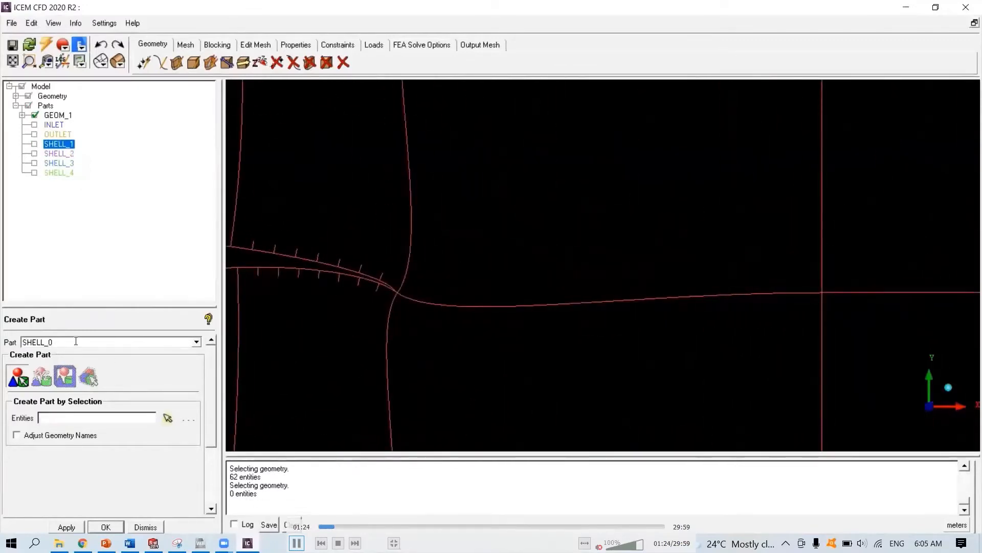
{"action": "left_click", "coordinate": [167, 417]}
{"action": "left_click", "coordinate": [514, 298]}
{"action": "scroll", "coordinate": [614, 287], "scroll_direction": "down", "scroll_amount": 2}
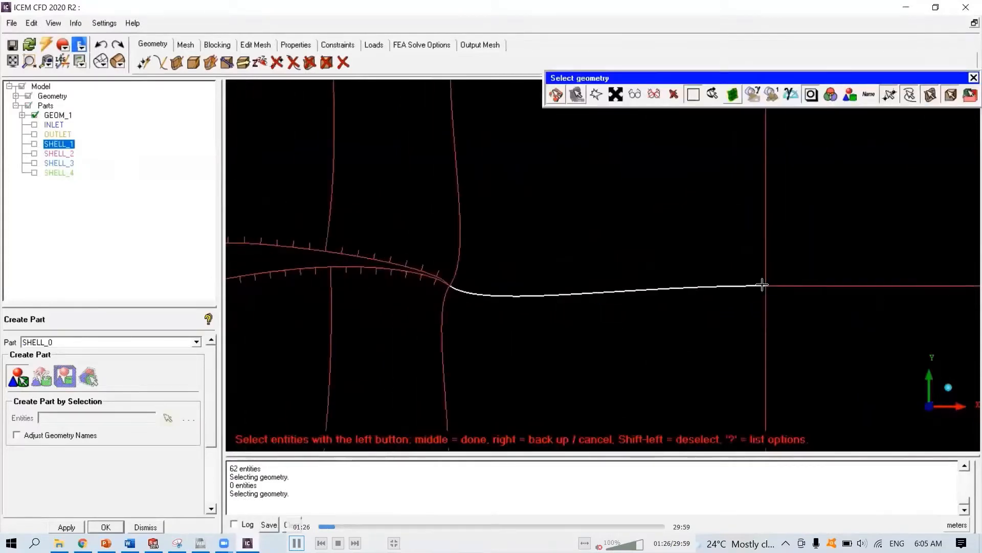
{"action": "left_click", "coordinate": [806, 285]}
{"action": "middle_click", "coordinate": [792, 287]}
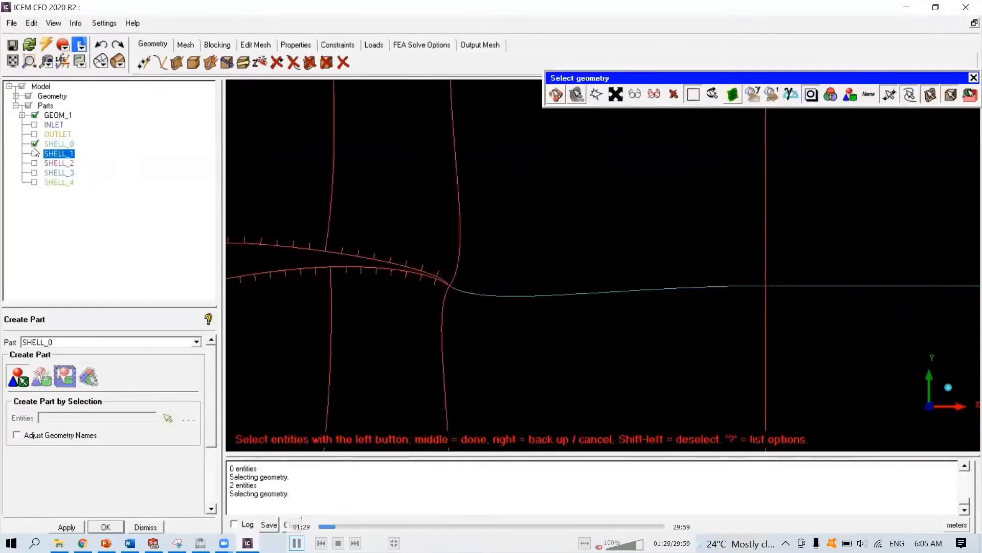
- Create a part named NORMAL_LINES from all the short normal lines around the airfoil surface
{"action": "scroll", "coordinate": [557, 302], "scroll_direction": "down", "scroll_amount": 3}
{"action": "middle_click", "coordinate": [556, 303]}
{"action": "scroll", "coordinate": [452, 311], "scroll_direction": "up", "scroll_amount": 6}
{"action": "middle_click_drag", "start_coordinate": [412, 319], "coordinate": [967, 259]}
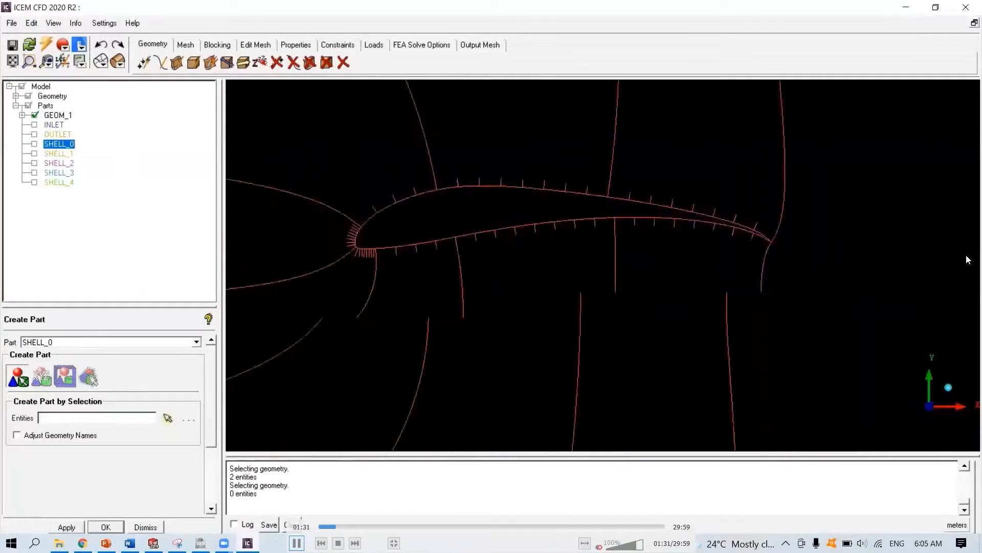
{"action": "scroll", "coordinate": [675, 284], "scroll_direction": "up", "scroll_amount": 5}
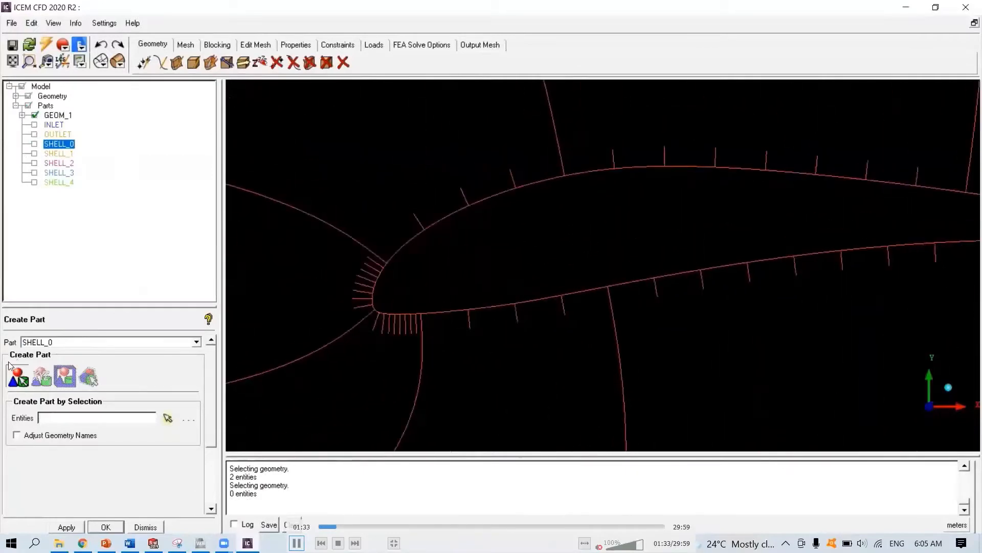
{"action": "double_click", "coordinate": [59, 341]}
{"action": "type", "text": "NORMAL LINES"}
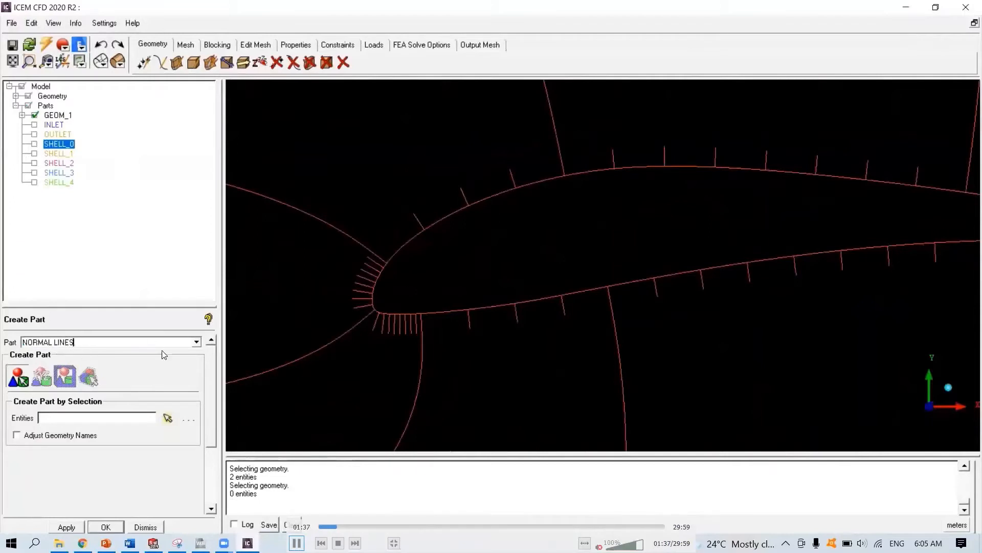
{"action": "left_click", "coordinate": [168, 418]}
{"action": "left_click", "coordinate": [463, 197]}
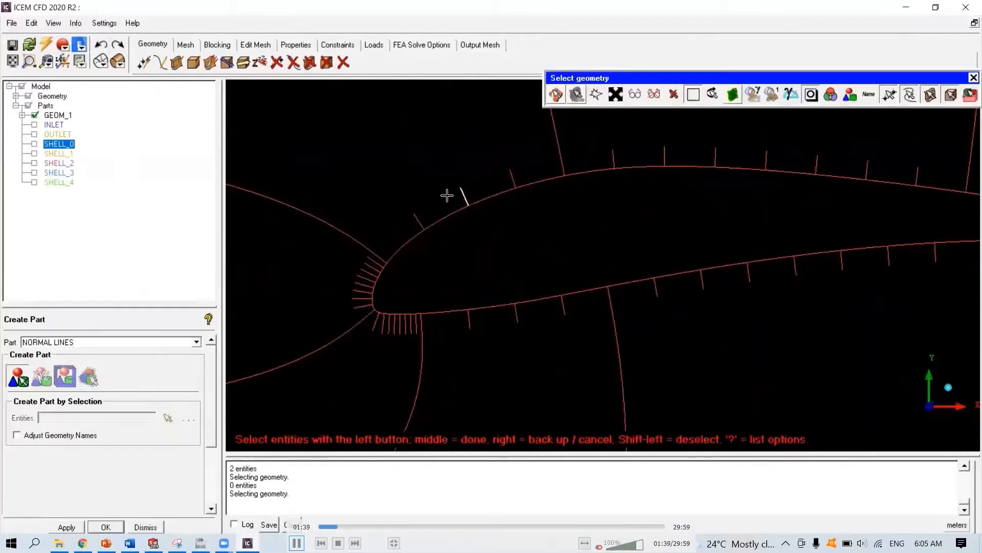
{"action": "left_click", "coordinate": [513, 178]}
{"action": "left_click", "coordinate": [562, 163]}
{"action": "left_click", "coordinate": [468, 318]}
{"action": "left_click", "coordinate": [516, 313]}
{"action": "left_click", "coordinate": [564, 304]}
{"action": "left_click", "coordinate": [608, 295]}
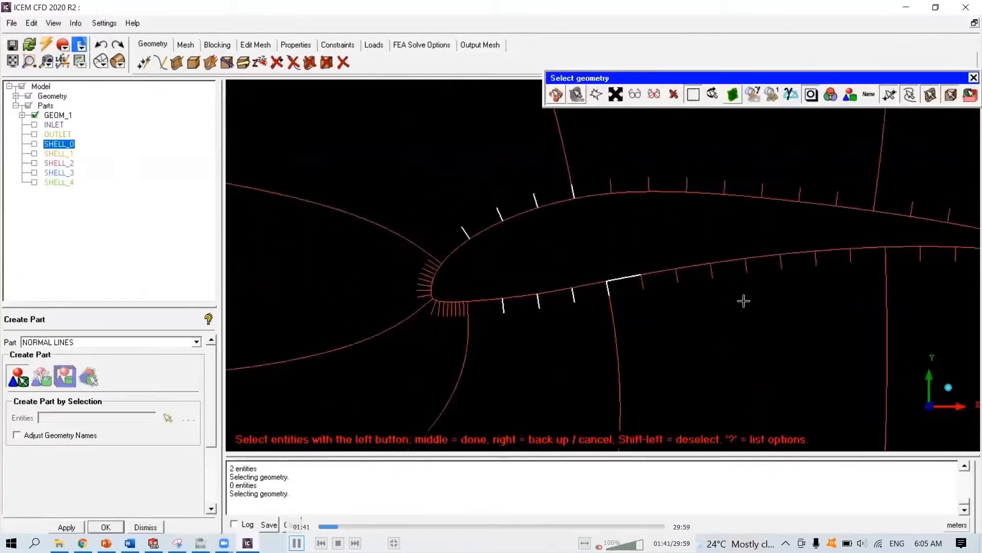
{"action": "left_click", "coordinate": [367, 204]}
{"action": "left_click", "coordinate": [418, 203]}
{"action": "left_click", "coordinate": [468, 204]}
{"action": "left_click", "coordinate": [518, 206]}
{"action": "left_click", "coordinate": [568, 208]}
{"action": "left_click", "coordinate": [619, 212]}
{"action": "left_click", "coordinate": [670, 221]}
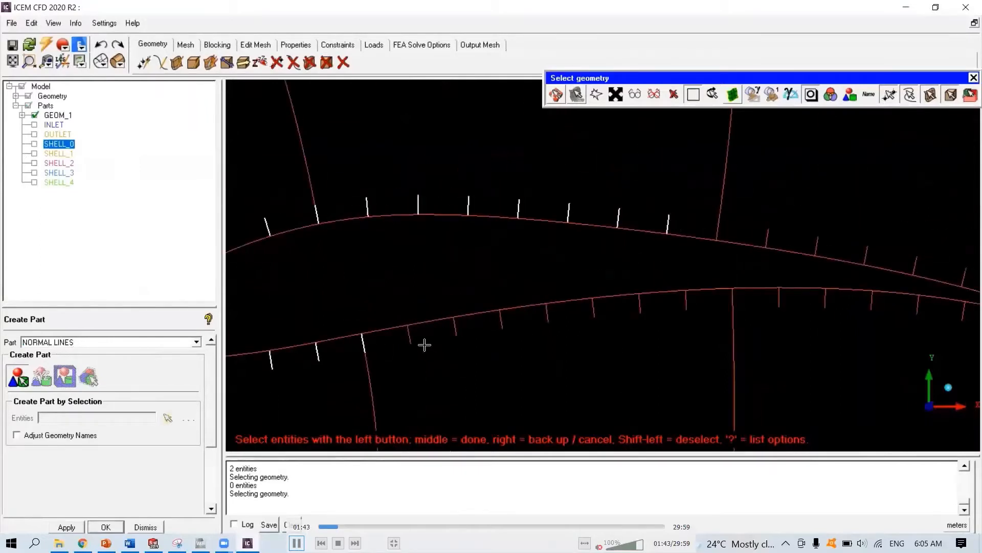
{"action": "left_click", "coordinate": [411, 338]}
{"action": "left_click", "coordinate": [457, 330]}
{"action": "left_click", "coordinate": [502, 323]}
{"action": "left_click", "coordinate": [549, 317]}
{"action": "left_click", "coordinate": [594, 313]}
{"action": "left_click", "coordinate": [640, 309]}
{"action": "left_click", "coordinate": [686, 306]}
{"action": "left_click", "coordinate": [410, 329]}
{"action": "left_click", "coordinate": [445, 266]}
{"action": "left_click", "coordinate": [493, 282]}
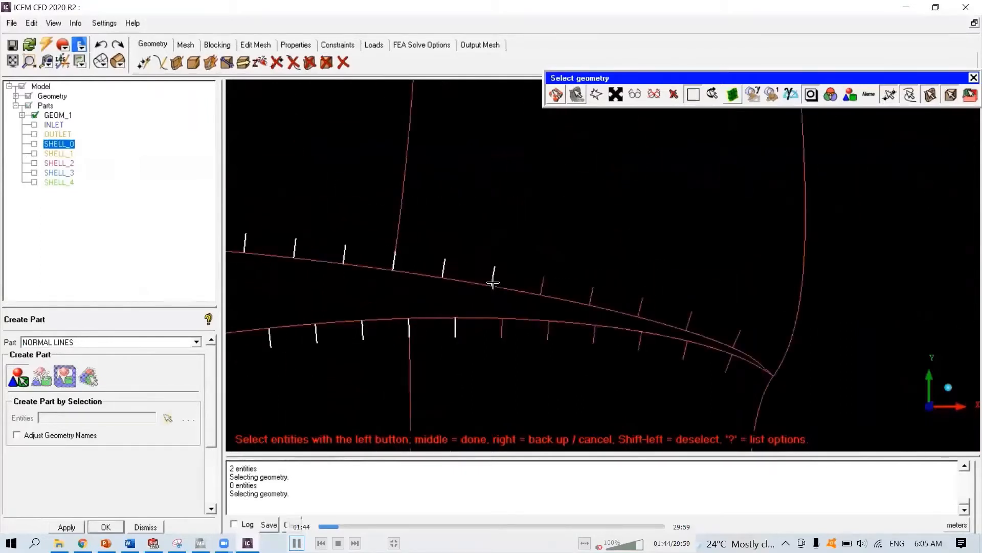
{"action": "left_click", "coordinate": [455, 329]}
{"action": "left_click", "coordinate": [502, 329]}
{"action": "left_click", "coordinate": [542, 285]}
{"action": "left_click", "coordinate": [592, 295]}
{"action": "left_click", "coordinate": [549, 335]}
{"action": "left_click", "coordinate": [732, 365]}
{"action": "left_click", "coordinate": [684, 356]}
{"action": "left_click", "coordinate": [651, 352]}
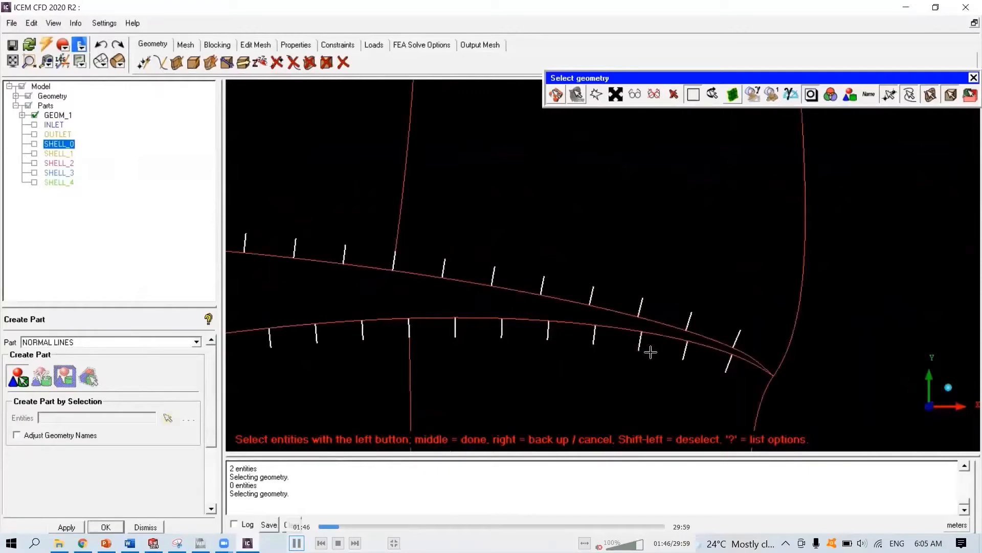
{"action": "left_click", "coordinate": [795, 372]}
{"action": "left_click", "coordinate": [761, 381]}
{"action": "scroll", "coordinate": [762, 382], "scroll_direction": "down", "scroll_amount": 5}
{"action": "scroll", "coordinate": [618, 289], "scroll_direction": "up", "scroll_amount": 8}
{"action": "left_click", "coordinate": [543, 260]}
{"action": "left_click", "coordinate": [567, 261]}
{"action": "left_click", "coordinate": [584, 258]}
{"action": "left_click", "coordinate": [601, 256]}
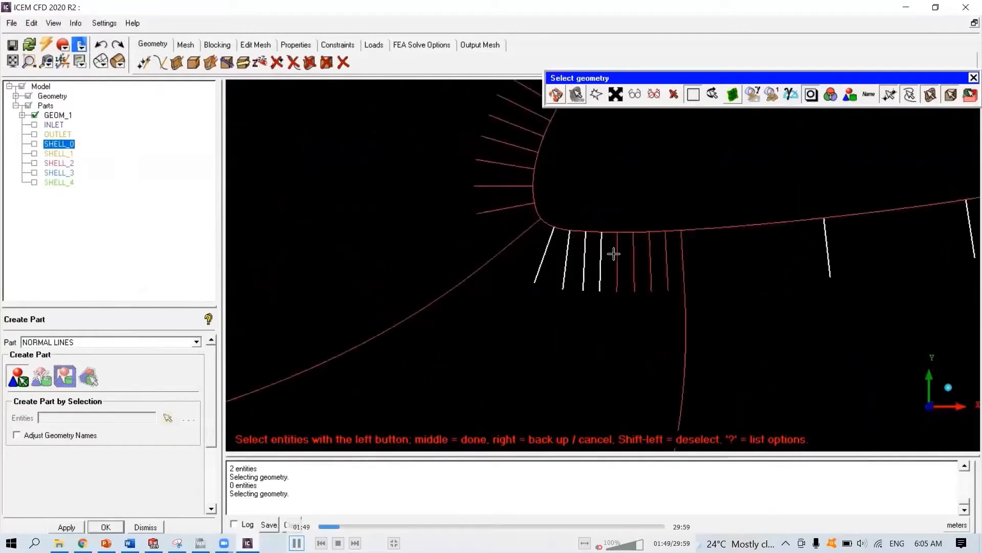
{"action": "left_click", "coordinate": [617, 254]}
{"action": "left_click", "coordinate": [634, 252]}
{"action": "left_click", "coordinate": [650, 249]}
{"action": "left_click", "coordinate": [668, 249]}
{"action": "middle_click_drag", "start_coordinate": [489, 323], "coordinate": [463, 358]}
{"action": "left_click", "coordinate": [423, 272]}
{"action": "left_click", "coordinate": [433, 261]}
{"action": "left_click", "coordinate": [440, 248]}
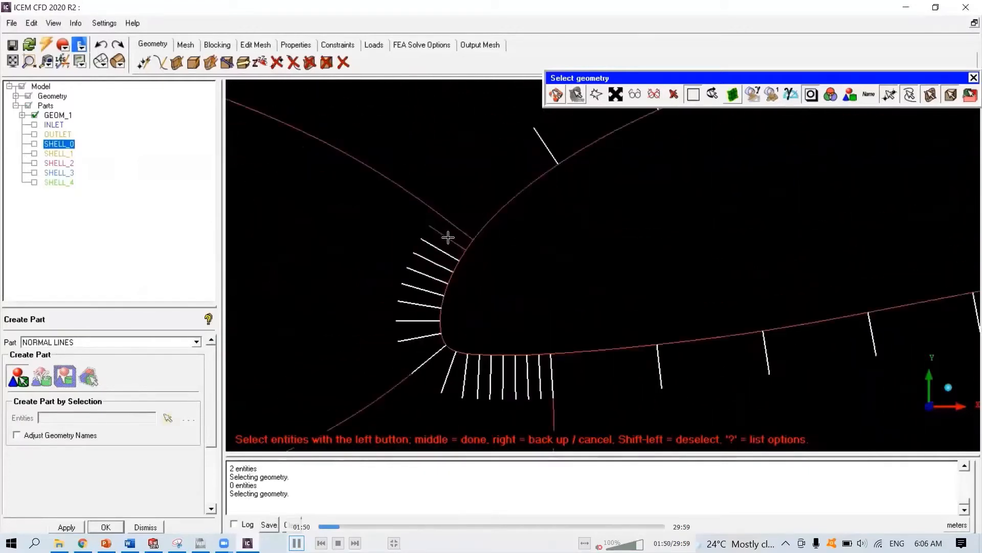
{"action": "left_click", "coordinate": [448, 237]}
{"action": "left_click", "coordinate": [454, 225]}
{"action": "middle_click", "coordinate": [454, 255]}
{"action": "scroll", "coordinate": [454, 255], "scroll_direction": "down", "scroll_amount": 3}
{"action": "scroll", "coordinate": [561, 302], "scroll_direction": "up", "scroll_amount": 2}
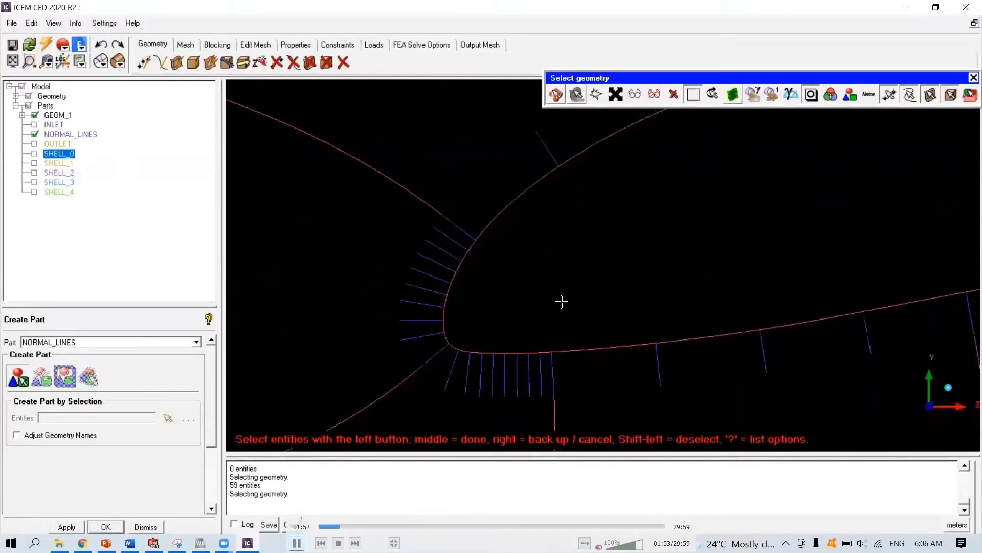
- Create a part named AIRFOIL_UPPER from the curves forming the airfoil's upper surface
{"action": "left_click", "coordinate": [35, 134]}
{"action": "left_click_drag", "start_coordinate": [87, 344], "coordinate": [3, 355]}
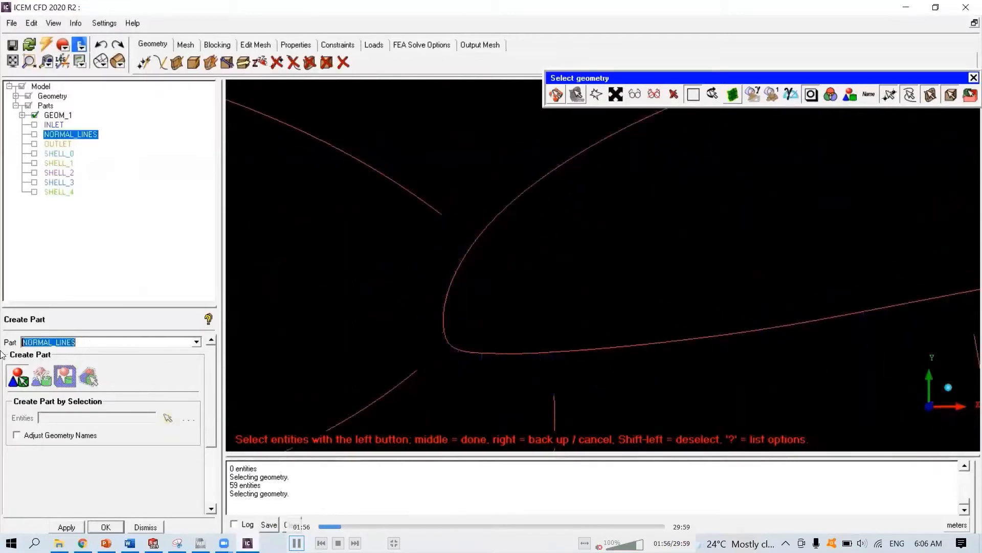
{"action": "type", "text": "AIRFOIL UPPER"}
{"action": "left_click", "coordinate": [34, 144]}
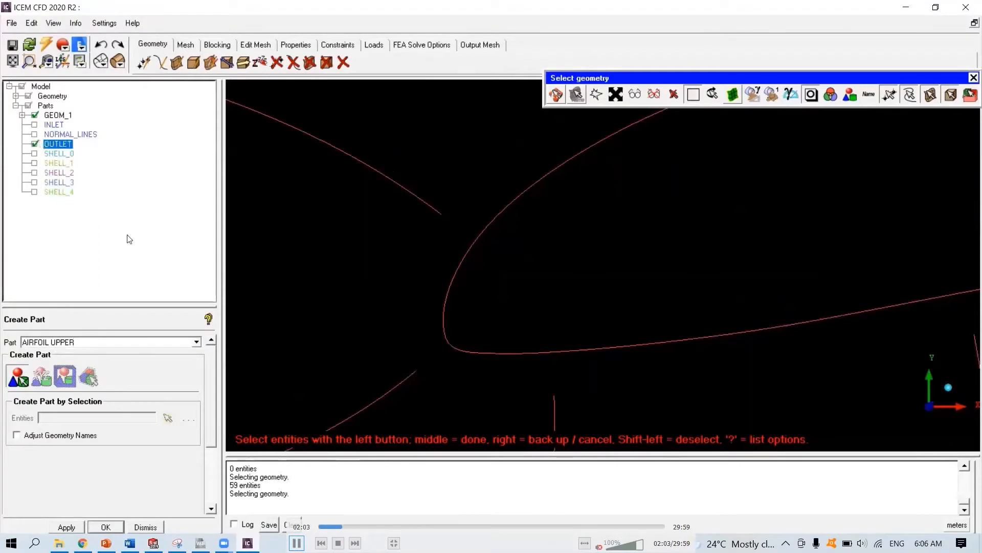
{"action": "left_click", "coordinate": [35, 144]}
{"action": "left_click", "coordinate": [35, 135]}
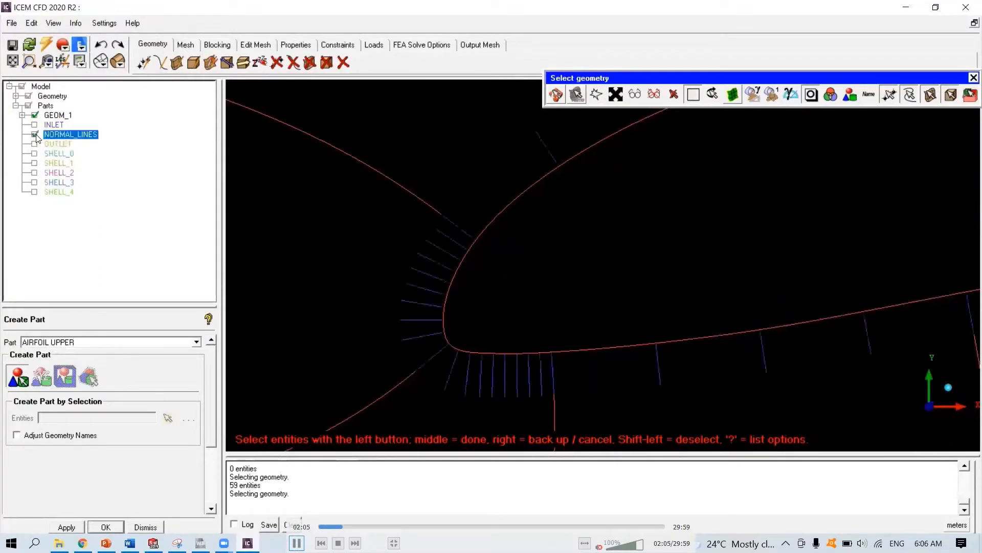
{"action": "left_click", "coordinate": [447, 335]}
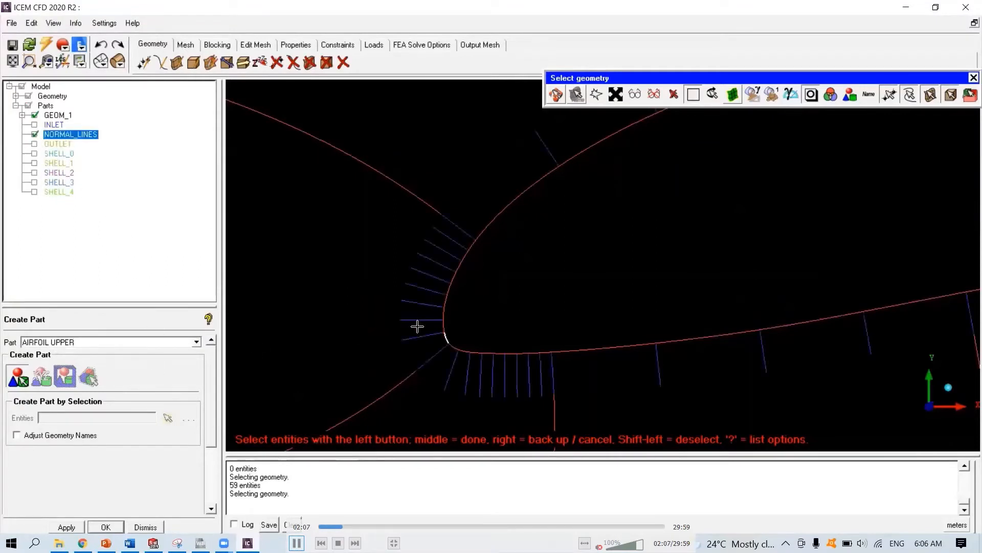
{"action": "left_click", "coordinate": [34, 134]}
{"action": "left_click_drag", "start_coordinate": [420, 339], "coordinate": [522, 219]}
{"action": "scroll", "coordinate": [663, 276], "scroll_direction": "down", "scroll_amount": 2}
{"action": "scroll", "coordinate": [663, 277], "scroll_direction": "down", "scroll_amount": 2}
{"action": "middle_click_drag", "start_coordinate": [663, 276], "coordinate": [570, 312]}
{"action": "left_click_drag", "start_coordinate": [440, 287], "coordinate": [561, 245]}
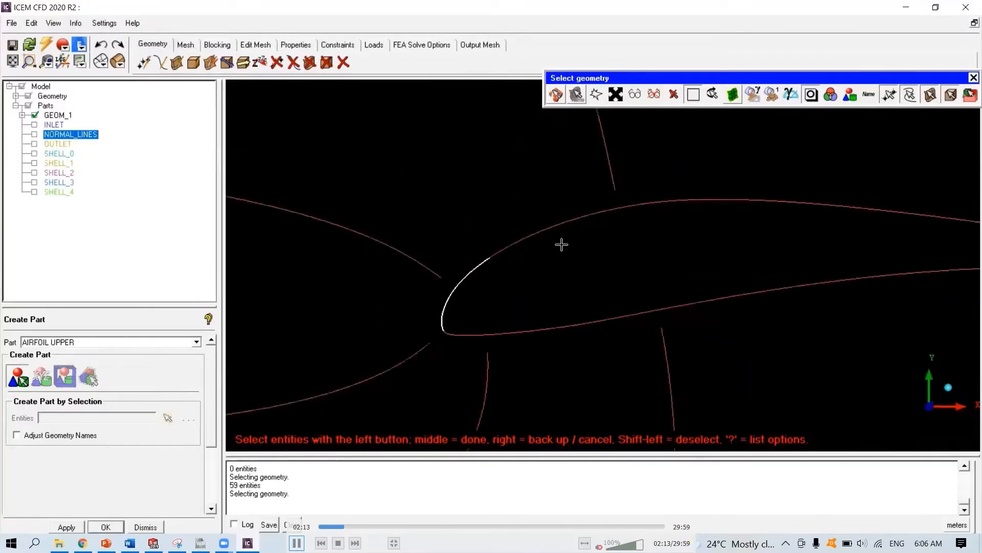
{"action": "scroll", "coordinate": [647, 263], "scroll_direction": "down", "scroll_amount": 1}
{"action": "middle_click_drag", "start_coordinate": [647, 263], "coordinate": [469, 289]}
{"action": "left_click_drag", "start_coordinate": [393, 243], "coordinate": [649, 287]}
{"action": "middle_click_drag", "start_coordinate": [649, 287], "coordinate": [406, 281]}
{"action": "left_click_drag", "start_coordinate": [400, 243], "coordinate": [602, 295]}
{"action": "scroll", "coordinate": [635, 294], "scroll_direction": "up", "scroll_amount": 2}
{"action": "middle_click_drag", "start_coordinate": [649, 302], "coordinate": [403, 206]}
{"action": "left_click_drag", "start_coordinate": [404, 206], "coordinate": [560, 250]}
{"action": "middle_click", "coordinate": [524, 219]}
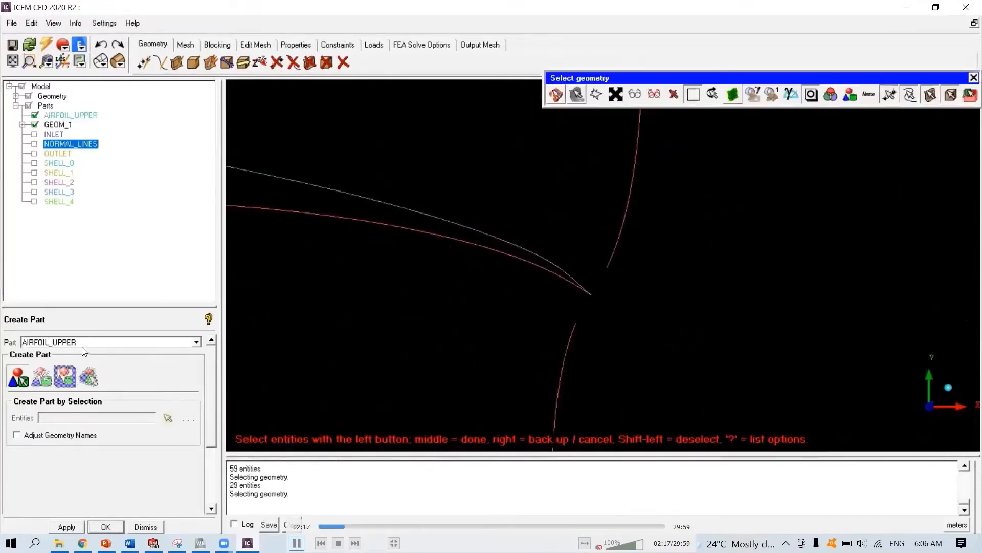
- Create a part named AIRFOIL_LOWER from the curves forming the airfoil's lower surface
{"action": "left_click", "coordinate": [35, 115]}
{"action": "left_click_drag", "start_coordinate": [79, 343], "coordinate": [46, 341]}
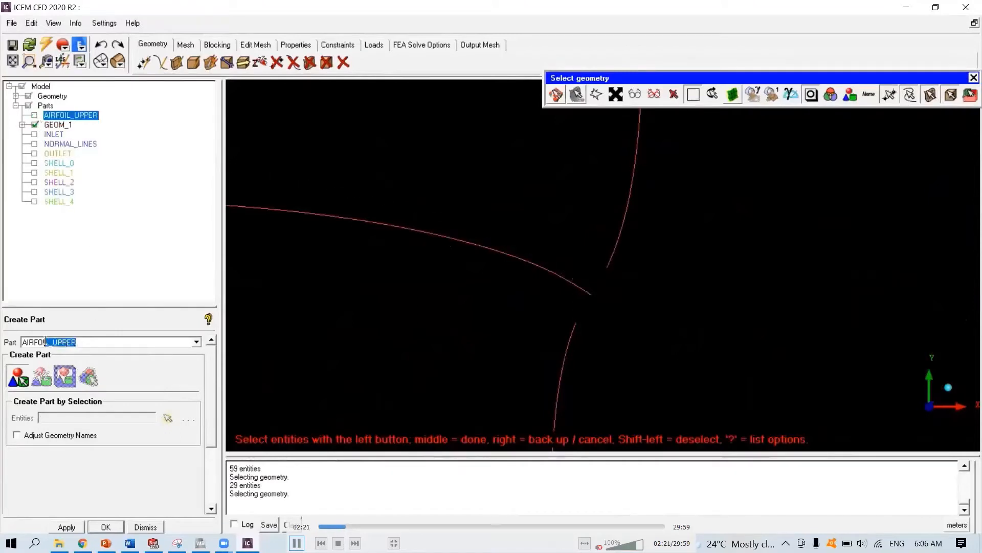
{"action": "type", "text": "L"}
{"action": "left_click", "coordinate": [562, 278]}
{"action": "left_click", "coordinate": [502, 258]}
{"action": "scroll", "coordinate": [491, 272], "scroll_direction": "down", "scroll_amount": 1}
{"action": "middle_click_drag", "start_coordinate": [491, 272], "coordinate": [757, 261], "text": "ctrl"}
{"action": "left_click", "coordinate": [486, 207]}
{"action": "middle_click_drag", "start_coordinate": [417, 269], "coordinate": [763, 271], "text": "ctrl"}
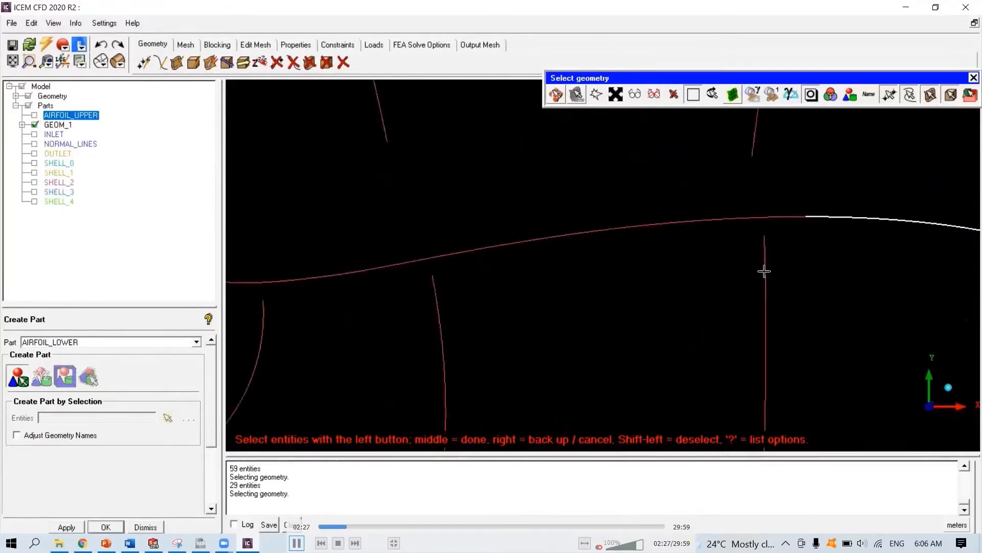
{"action": "left_click", "coordinate": [677, 228]}
{"action": "middle_click_drag", "start_coordinate": [258, 218], "coordinate": [459, 180], "text": "ctrl"}
{"action": "left_click", "coordinate": [747, 199]}
{"action": "left_click", "coordinate": [531, 240]}
{"action": "left_click", "coordinate": [473, 243]}
{"action": "middle_click", "coordinate": [513, 252]}
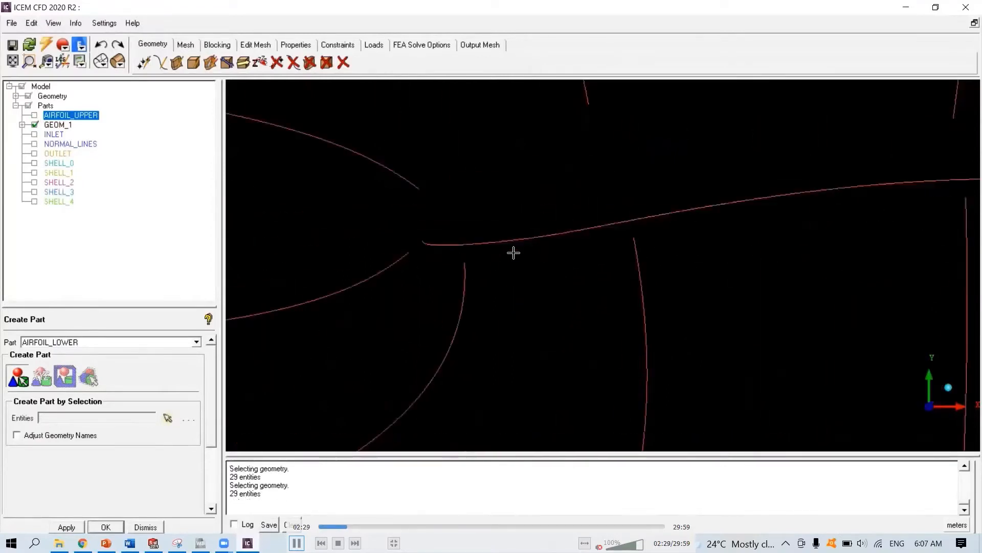
- Create a part named GUIDE_CURVES from the fan of guide curves and lines around the trailing edge
{"action": "left_click", "coordinate": [34, 115]}
{"action": "scroll", "coordinate": [669, 271], "scroll_direction": "down", "scroll_amount": 4}
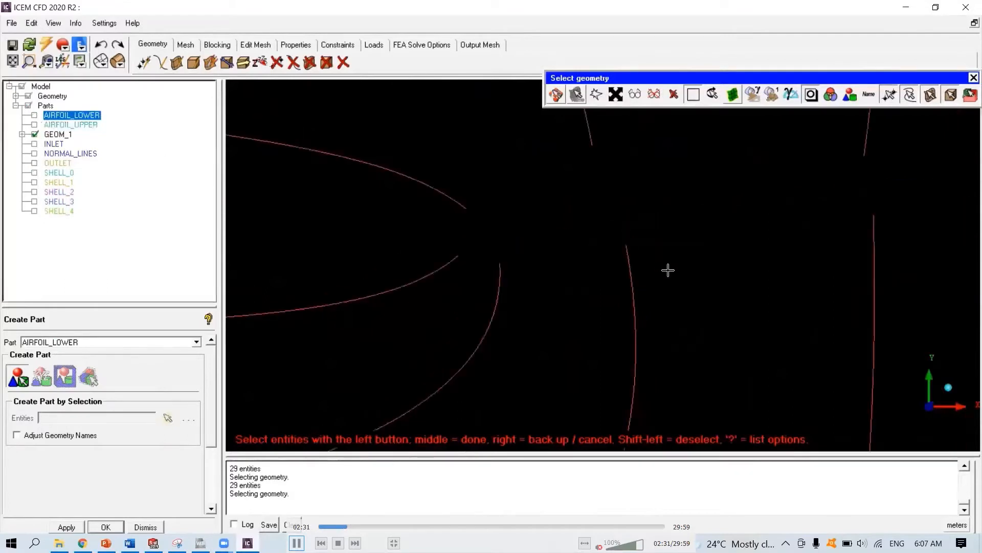
{"action": "scroll", "coordinate": [668, 274], "scroll_direction": "down", "scroll_amount": 3}
{"action": "middle_click", "coordinate": [668, 279]}
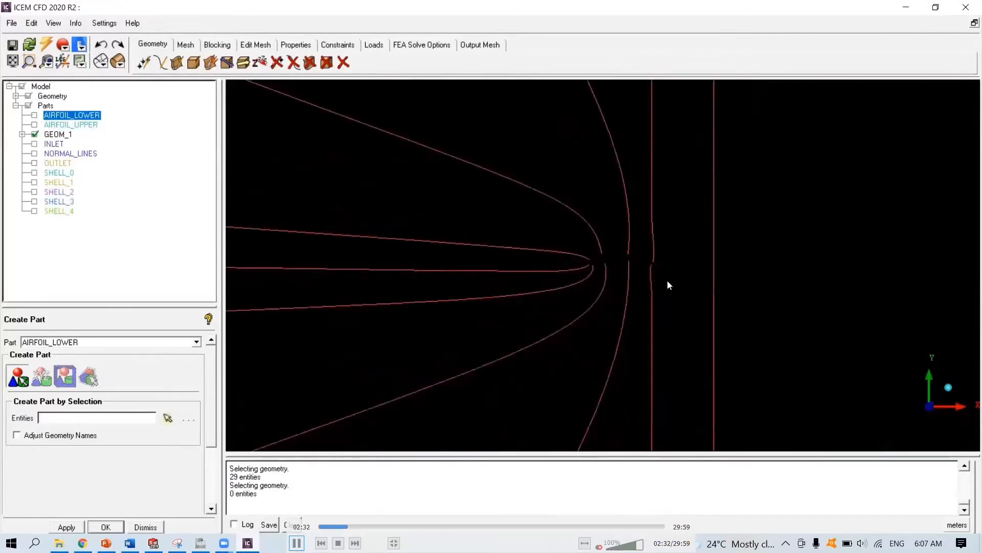
{"action": "scroll", "coordinate": [668, 281], "scroll_direction": "down", "scroll_amount": 4}
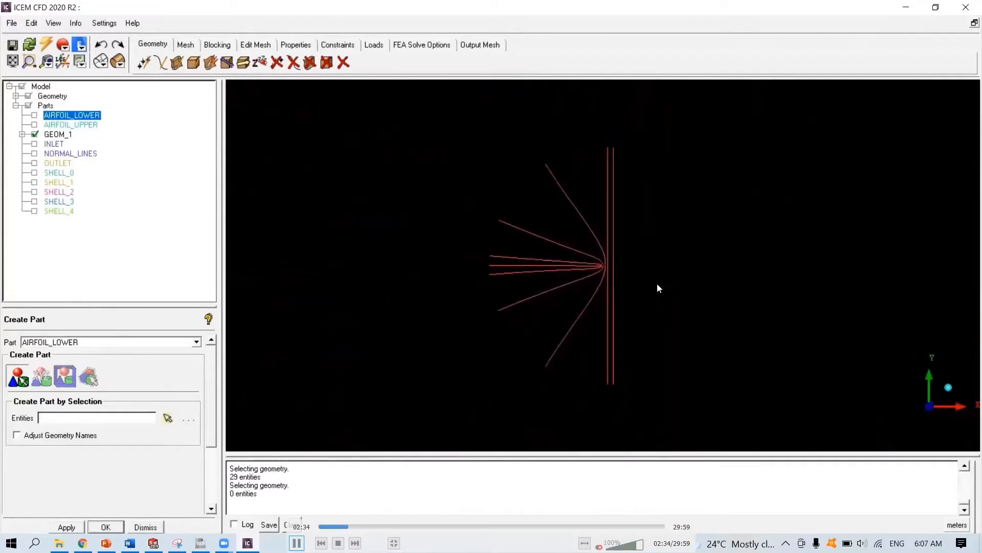
{"action": "double_click", "coordinate": [87, 342]}
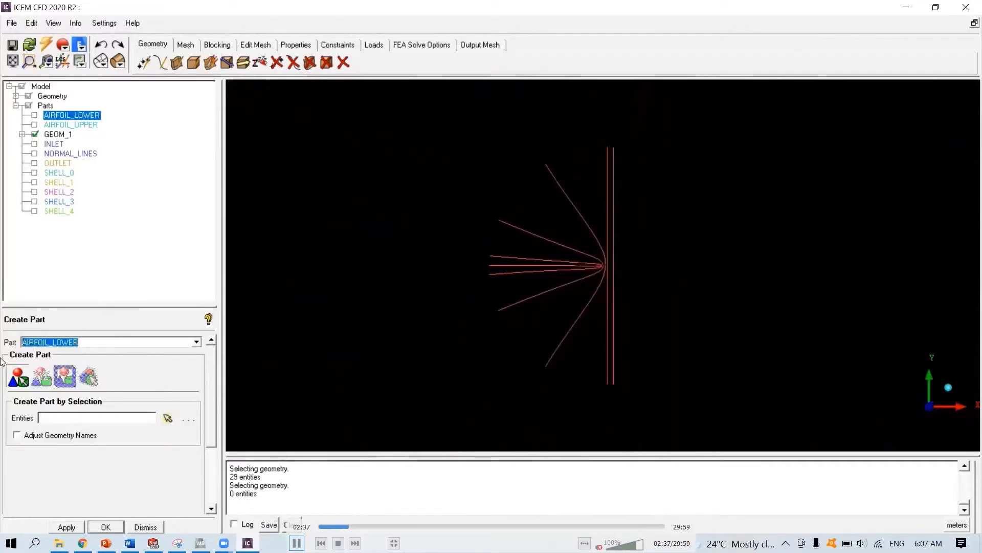
{"action": "type", "text": "GUIDE CURVES"}
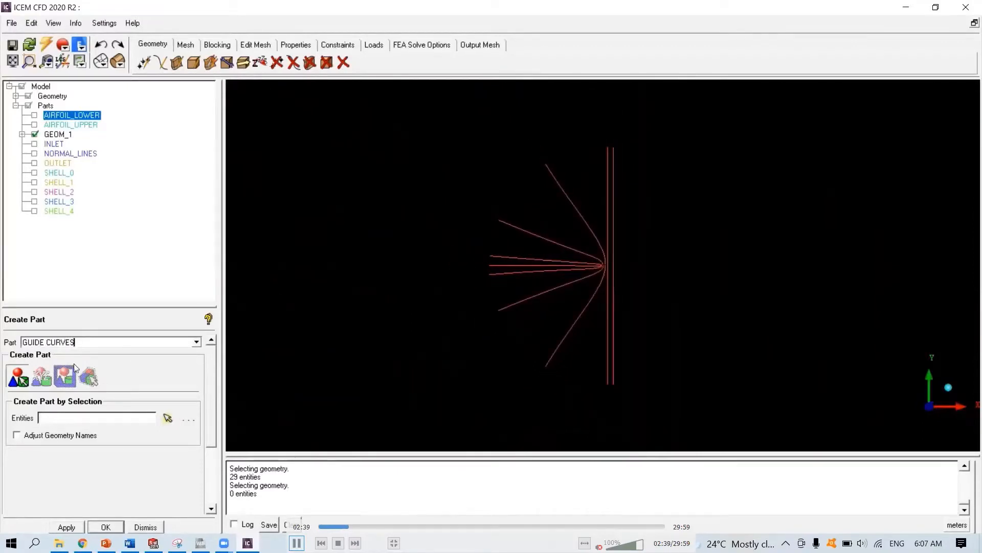
{"action": "left_click", "coordinate": [167, 419]}
{"action": "scroll", "coordinate": [565, 204], "scroll_direction": "down", "scroll_amount": 1}
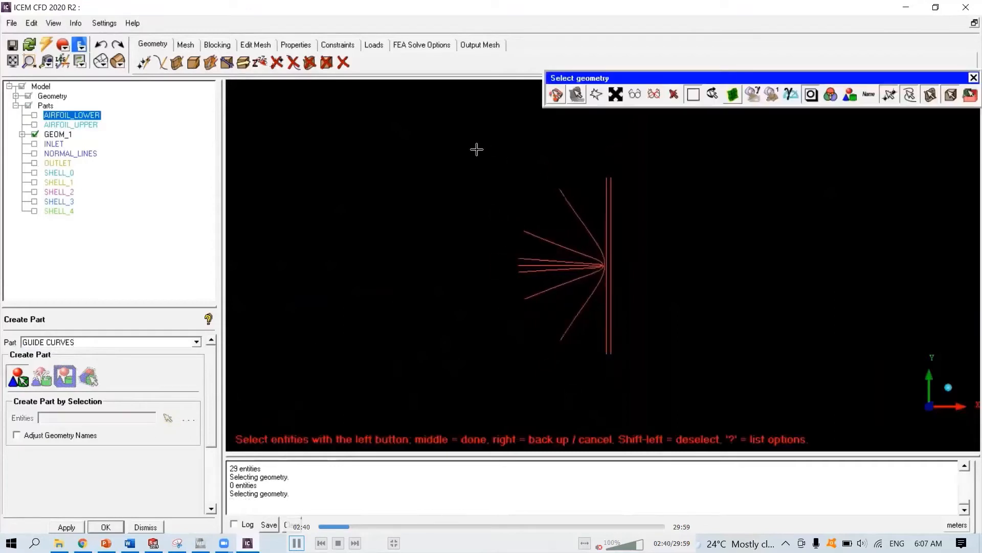
{"action": "left_click_drag", "start_coordinate": [476, 148], "coordinate": [688, 360]}
{"action": "middle_click", "coordinate": [682, 359]}
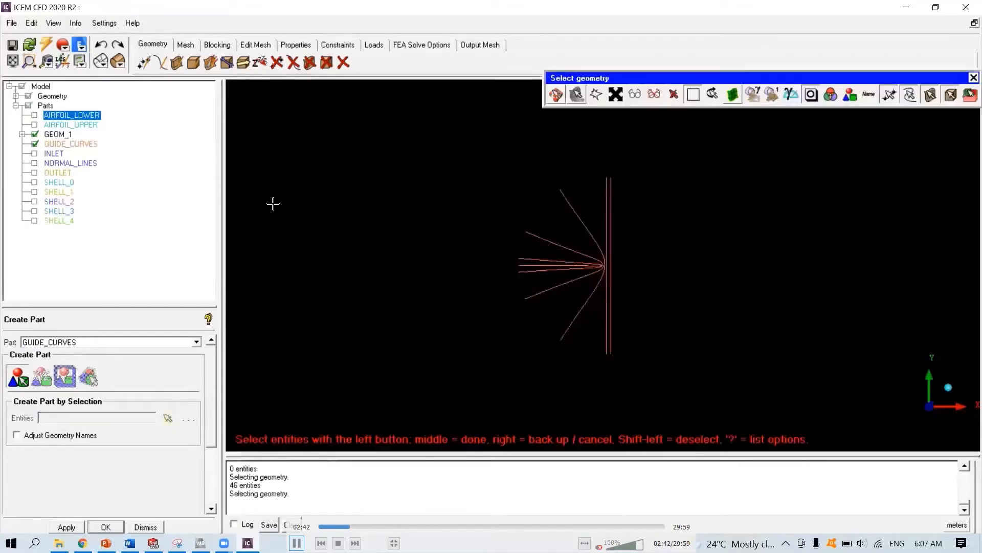
- Show only the inlet and outlet parts, then initialize a 2D Planar block in a new part named FLUID
{"action": "left_click", "coordinate": [35, 145]}
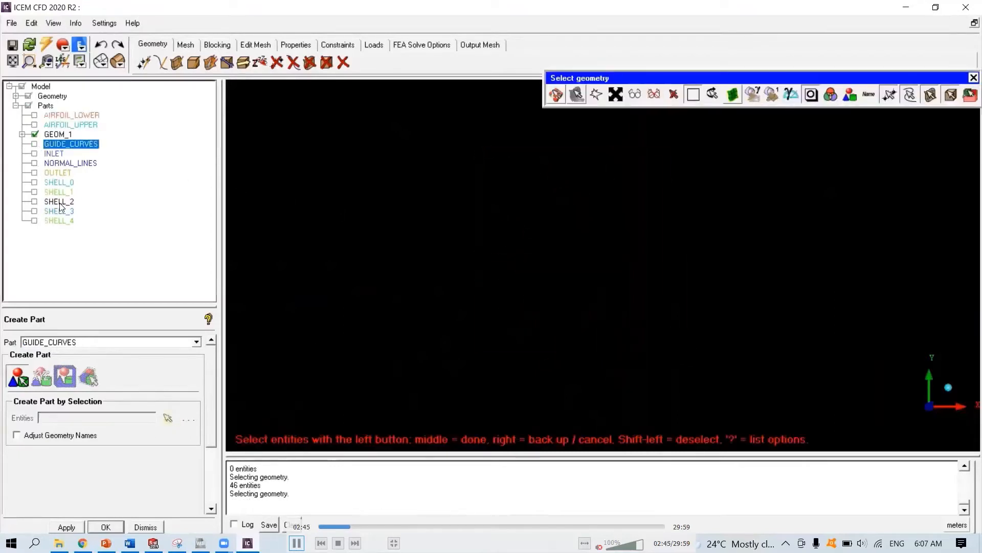
{"action": "left_click", "coordinate": [35, 154]}
{"action": "left_click", "coordinate": [34, 172]}
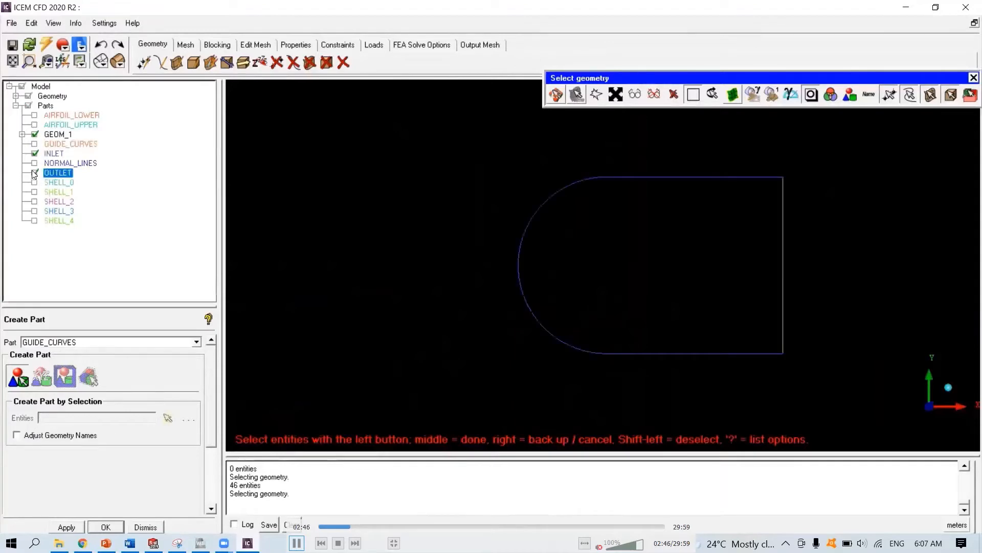
{"action": "left_click", "coordinate": [212, 44]}
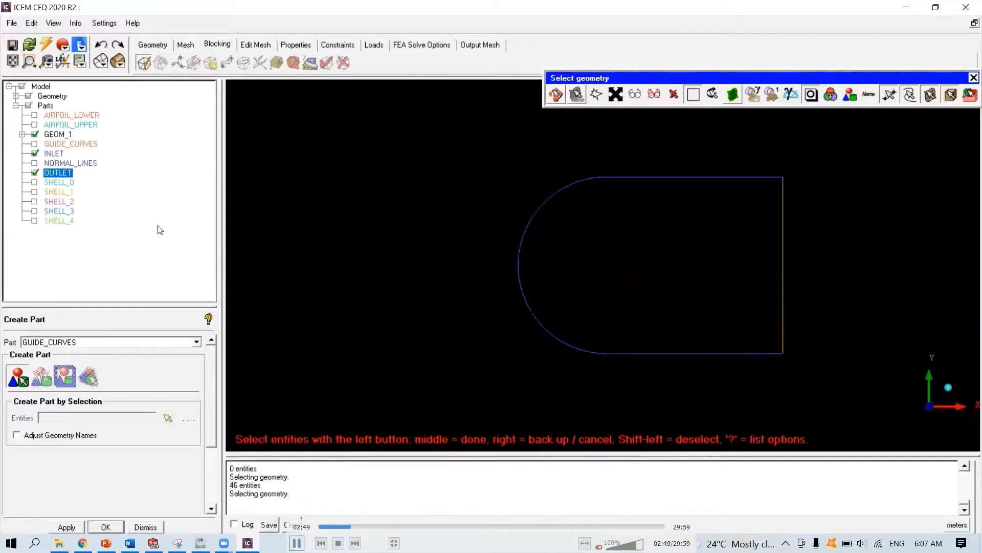
{"action": "left_click_drag", "start_coordinate": [76, 340], "coordinate": [2, 333]}
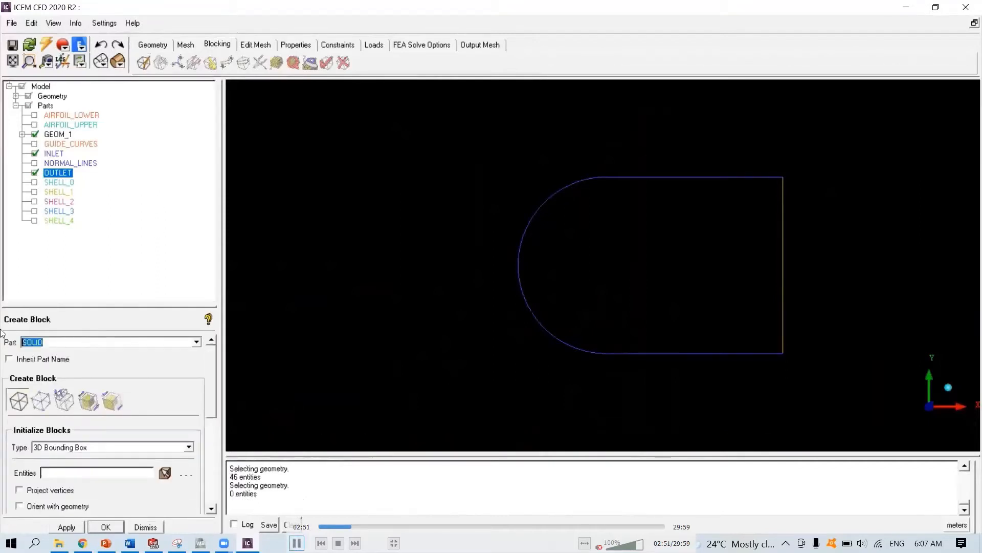
{"action": "type", "text": "FLU"}
{"action": "left_click", "coordinate": [92, 448]}
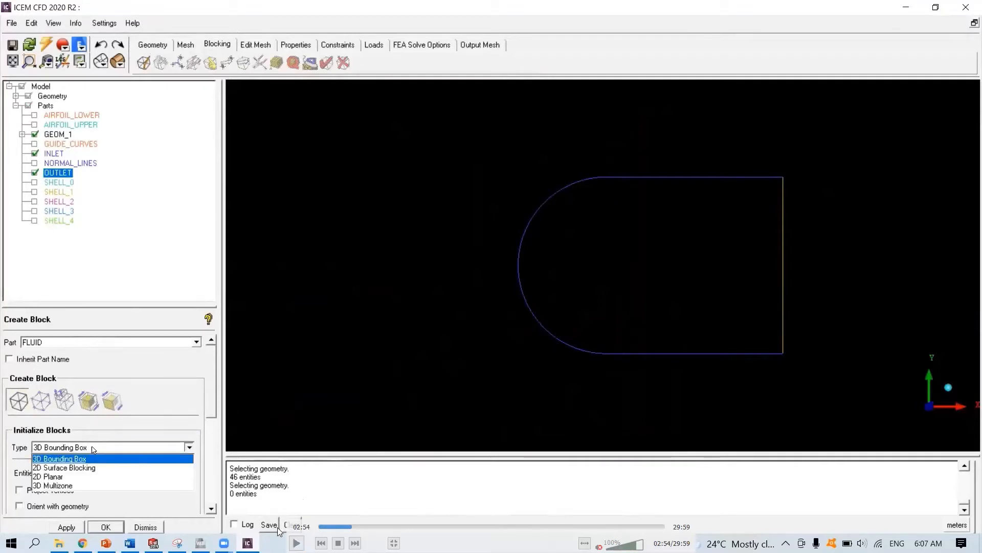
{"action": "left_click", "coordinate": [53, 476]}
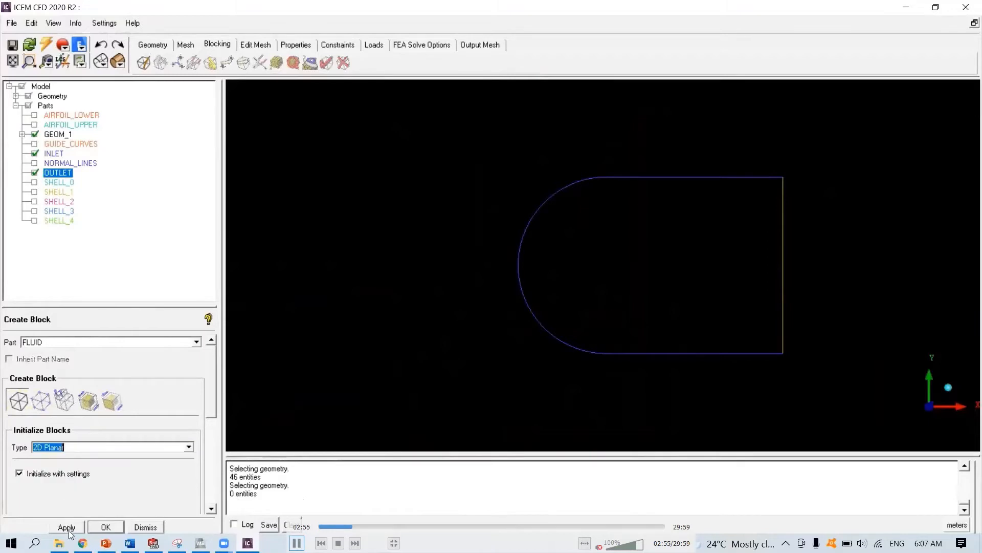
{"action": "left_click", "coordinate": [68, 528]}
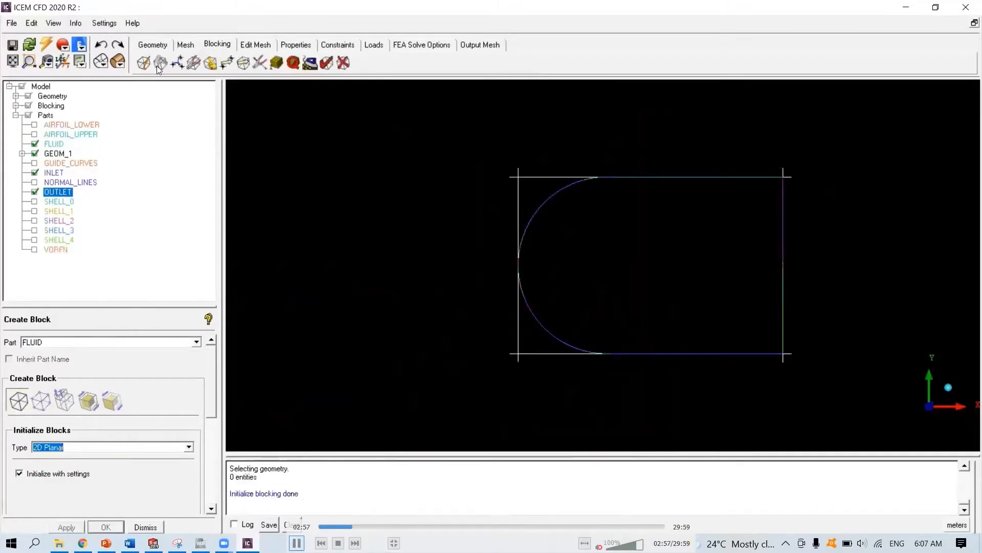
{"action": "key", "text": "space"}
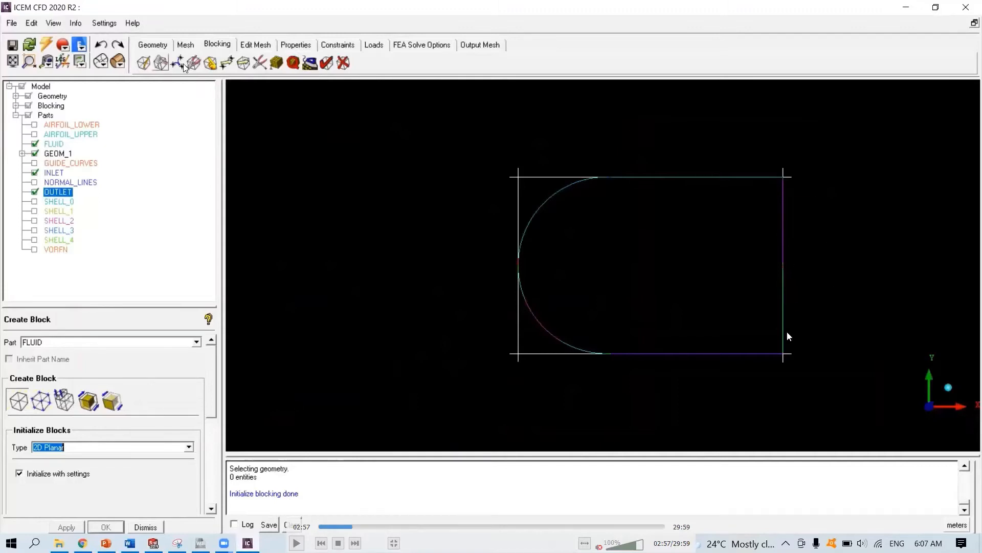
{"action": "key", "text": "space"}
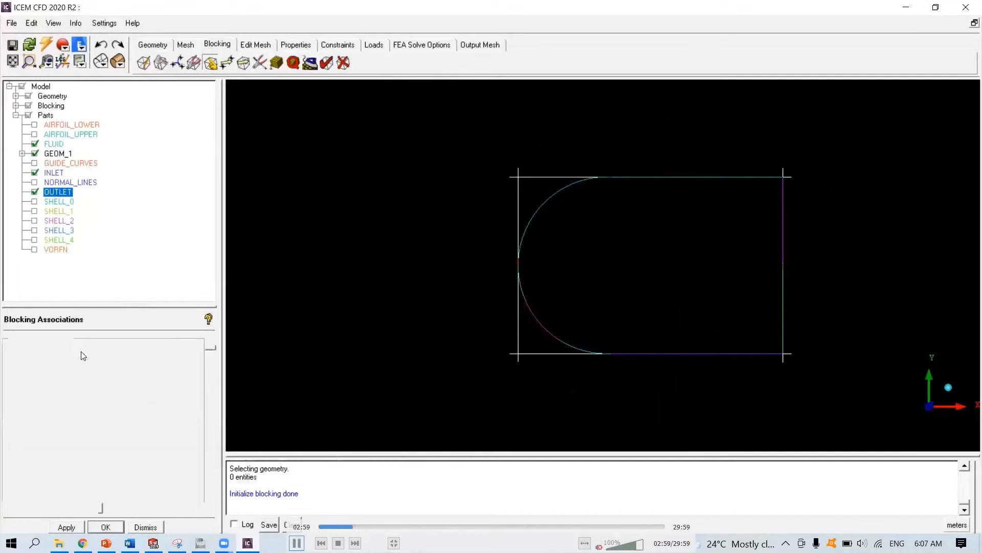
{"action": "left_click", "coordinate": [296, 543]}
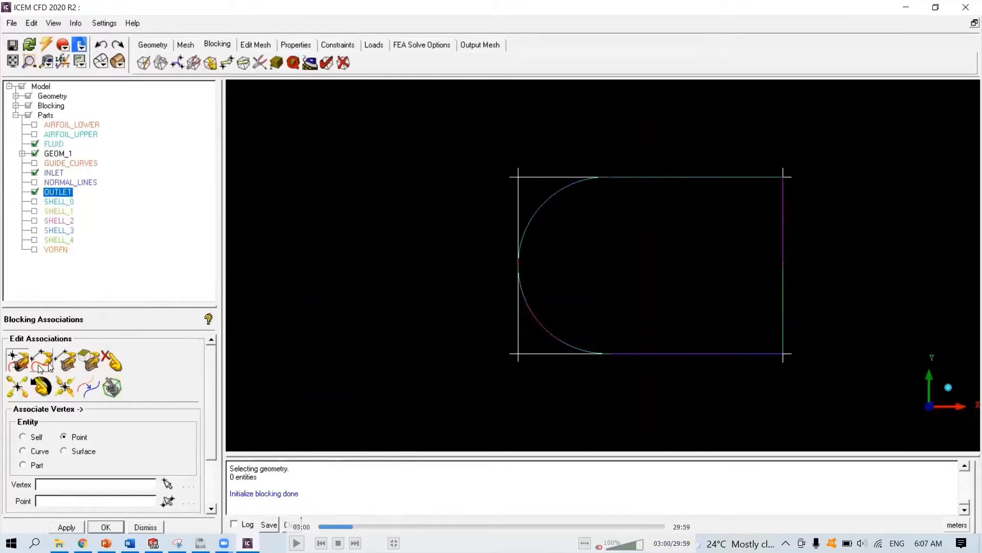
{"action": "left_click", "coordinate": [296, 543]}
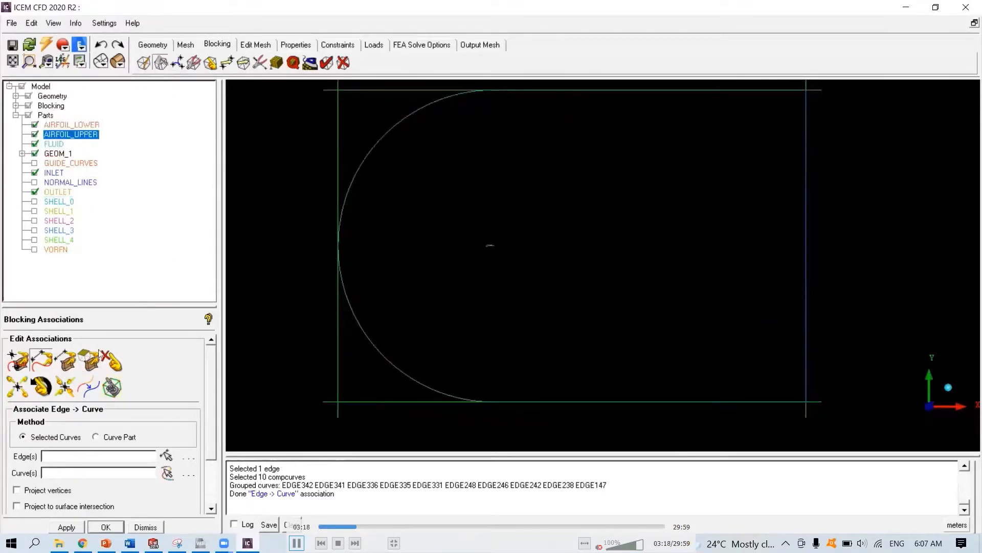
{"action": "key", "text": "space"}
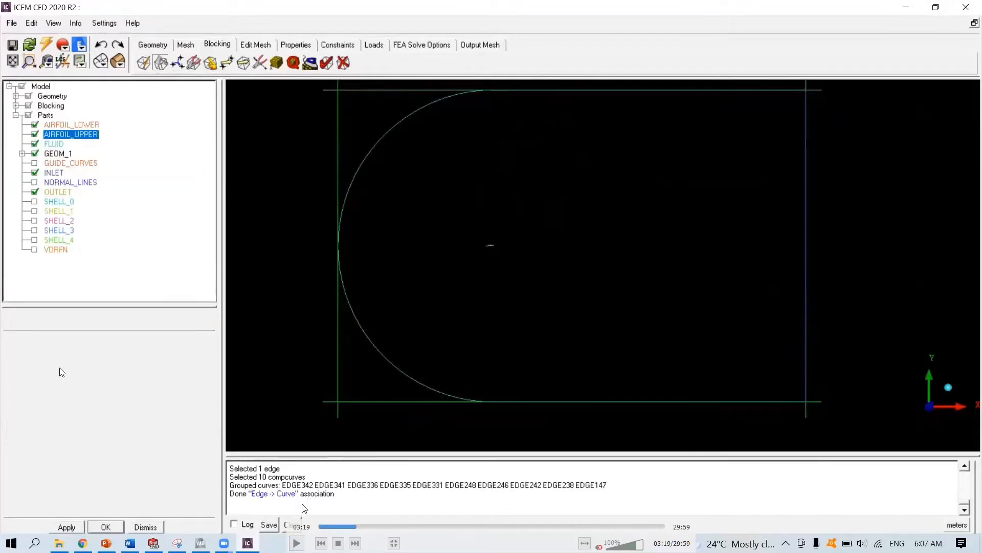
{"action": "left_click", "coordinate": [297, 543]}
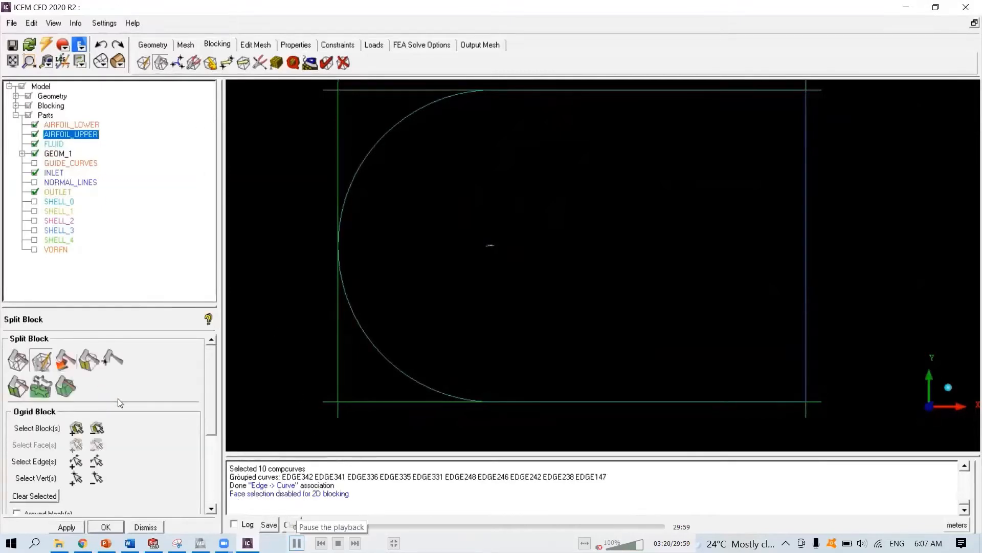
{"action": "left_click", "coordinate": [297, 543]}
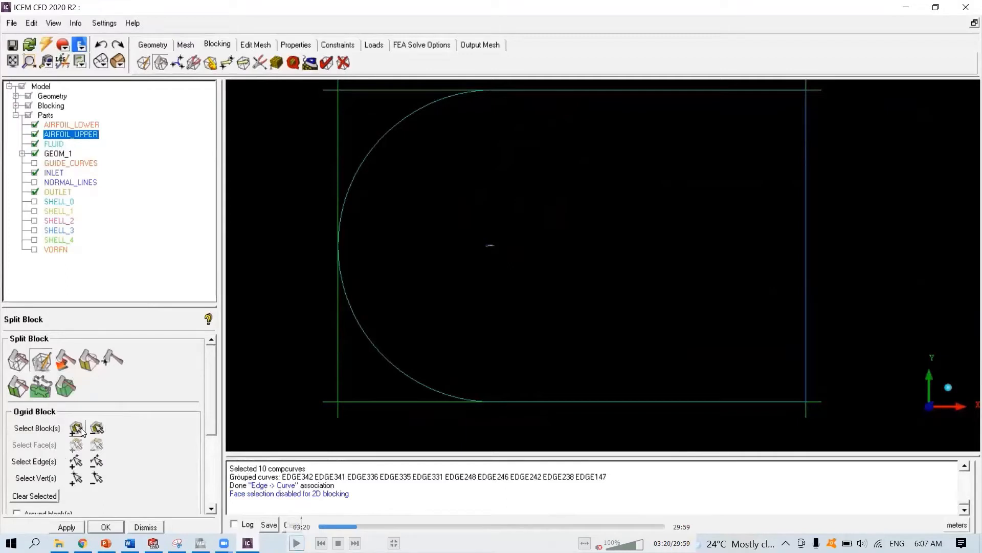
{"action": "key", "text": "space"}
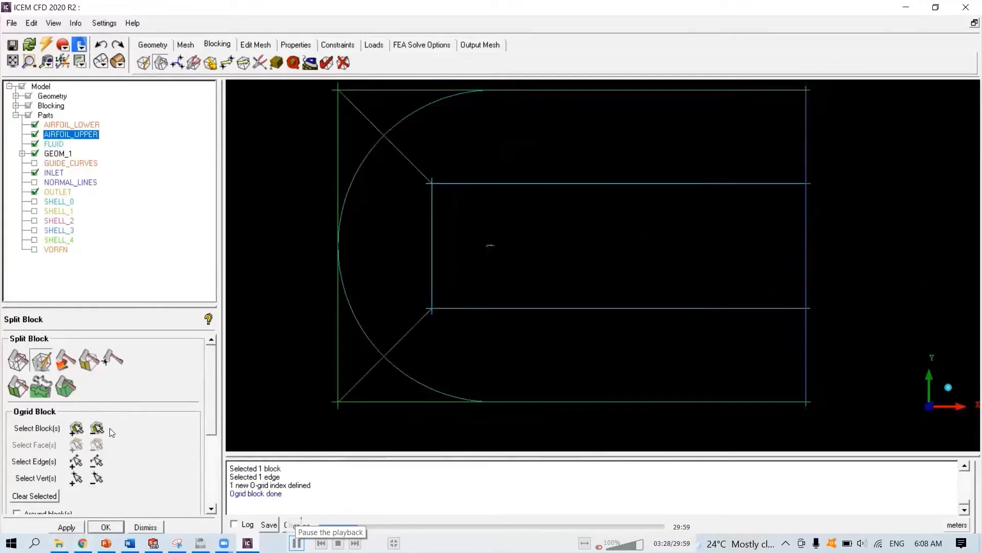
{"action": "left_click", "coordinate": [297, 543]}
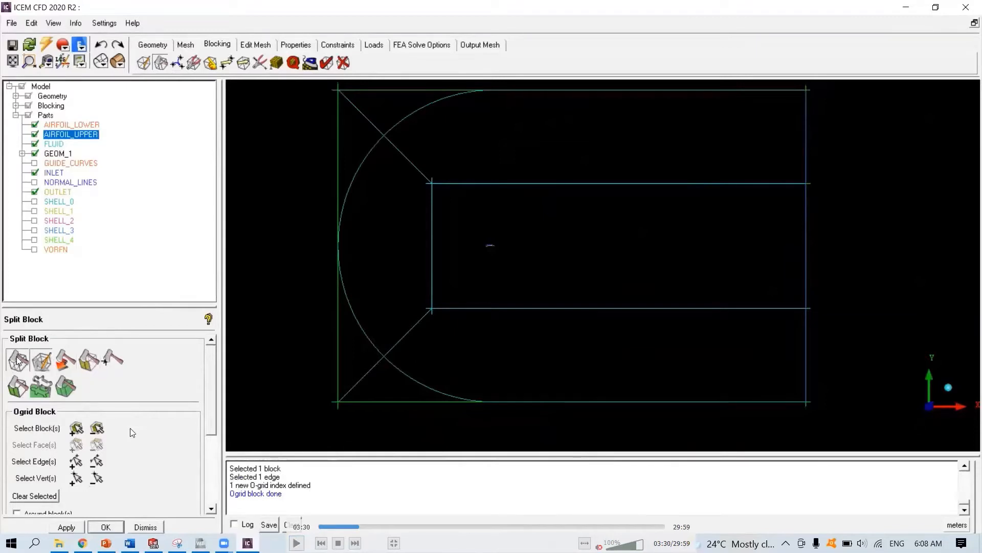
{"action": "left_click", "coordinate": [296, 543]}
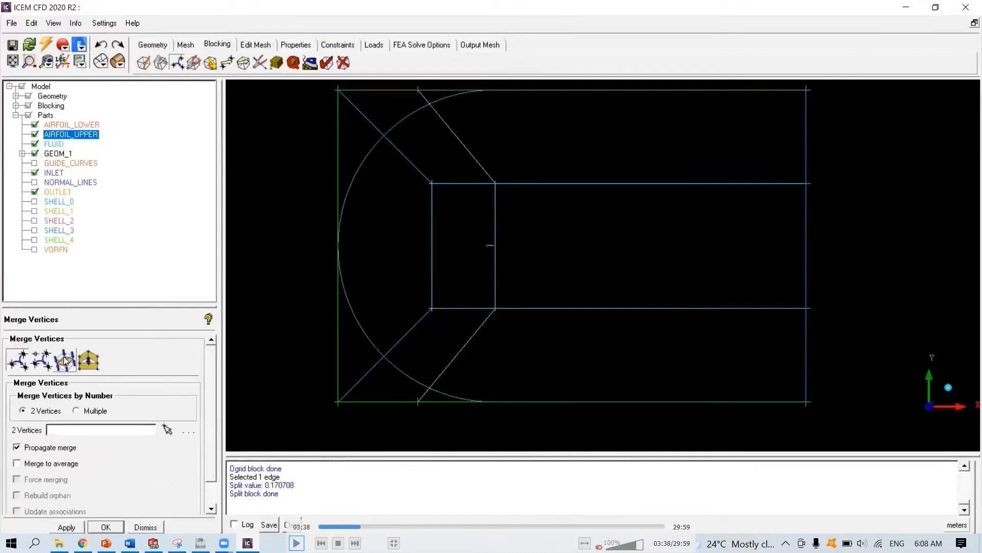
{"action": "left_click", "coordinate": [274, 477]}
{"action": "left_click", "coordinate": [297, 543]}
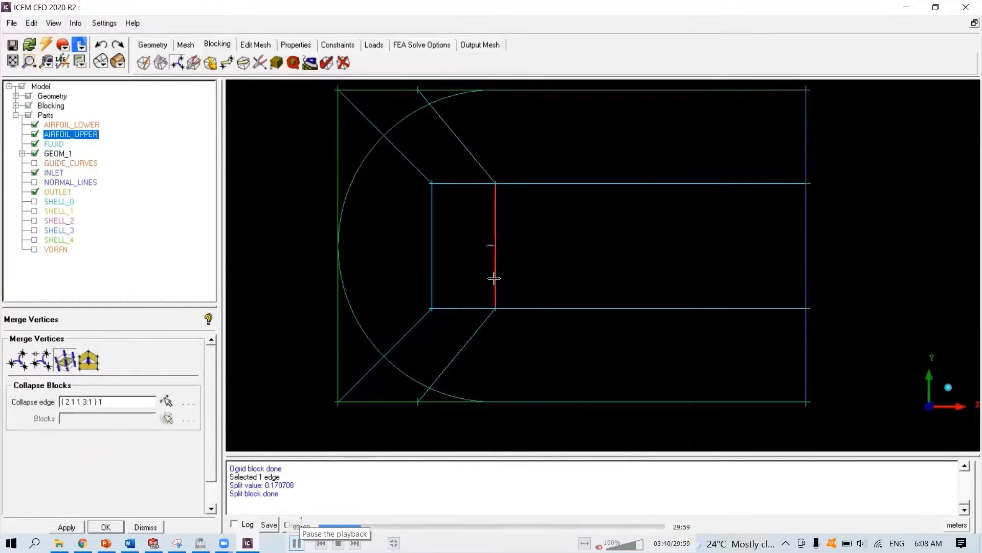
{"action": "left_click", "coordinate": [296, 542]}
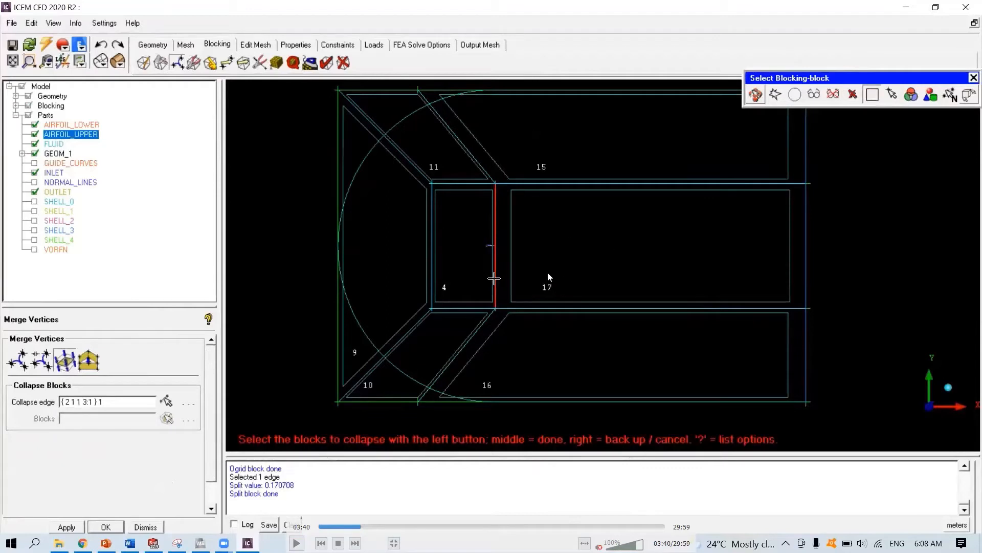
{"action": "left_click", "coordinate": [296, 542]}
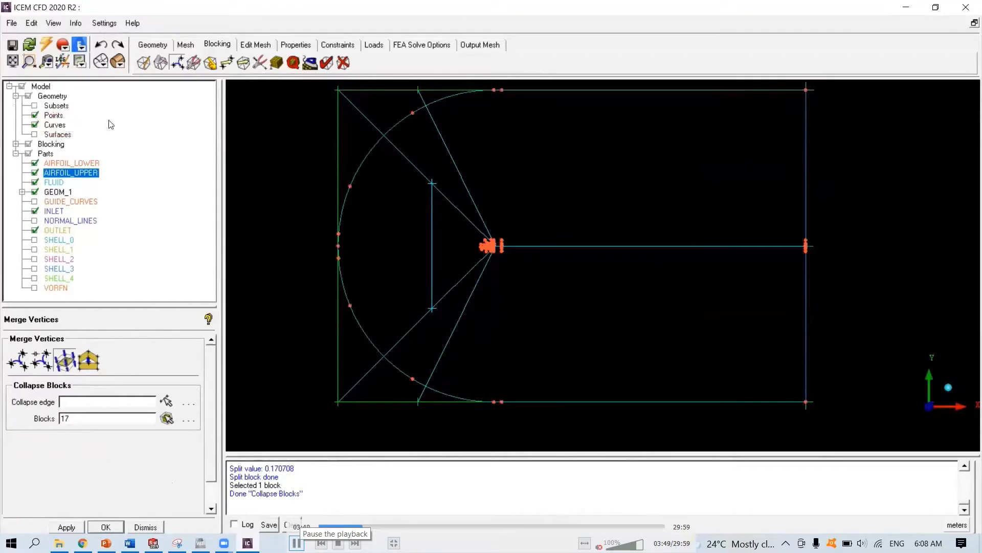
{"action": "left_click", "coordinate": [296, 542]}
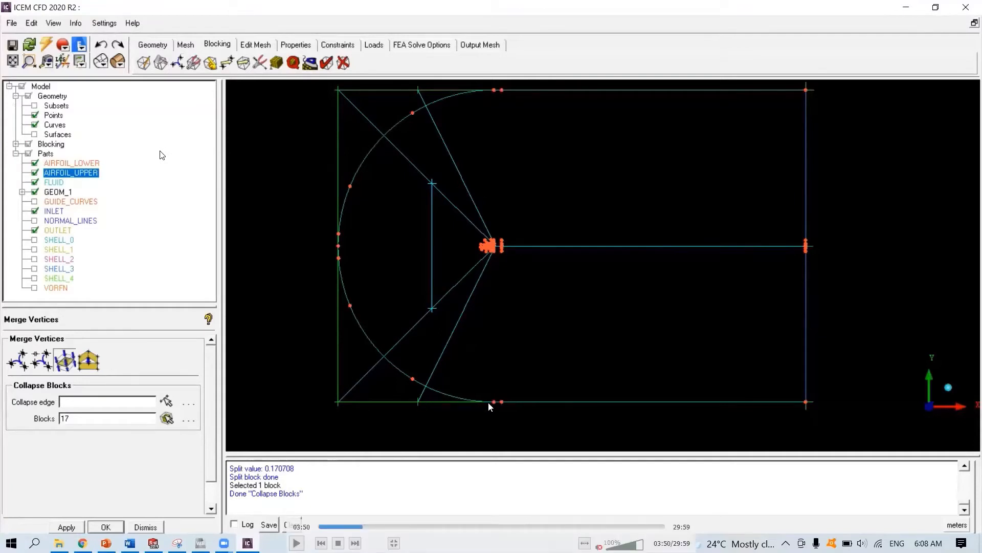
{"action": "key", "text": "space"}
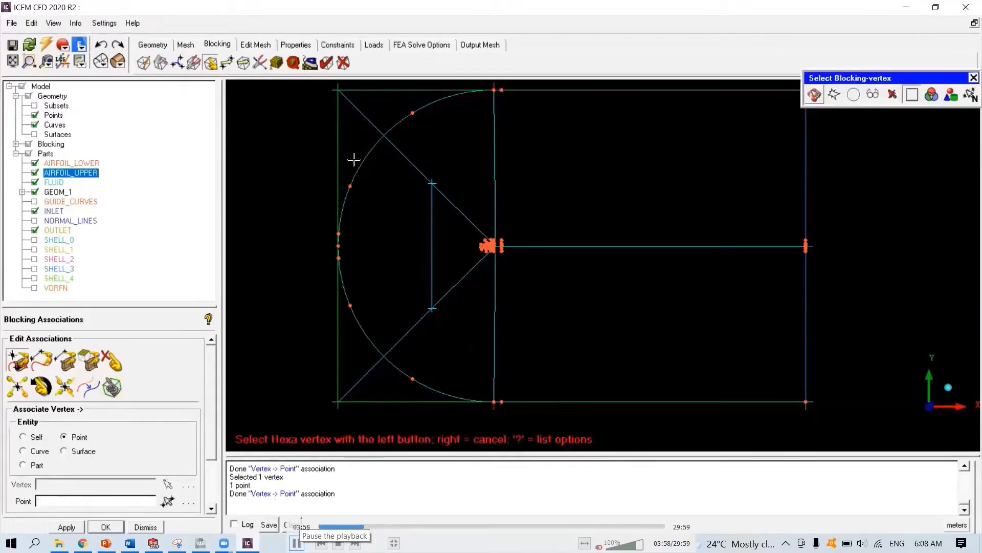
{"action": "right_click", "coordinate": [265, 140]}
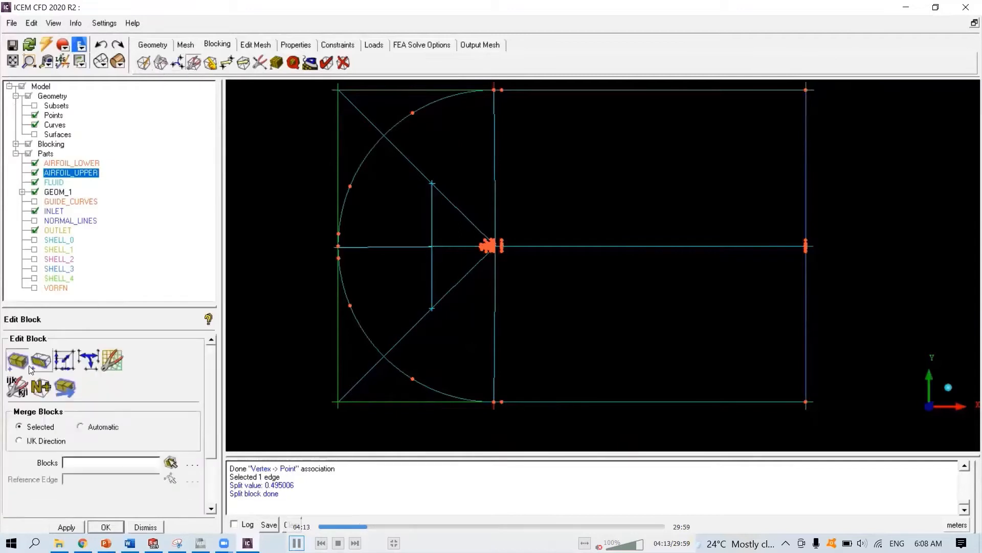
{"action": "left_click", "coordinate": [297, 543]}
{"action": "left_click", "coordinate": [297, 543]}
{"action": "left_click", "coordinate": [296, 543]}
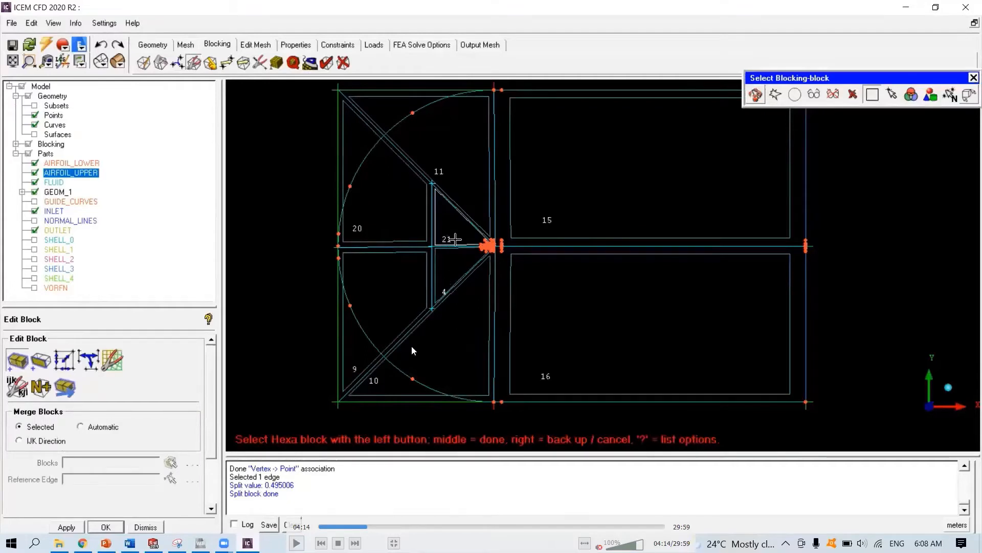
{"action": "left_click", "coordinate": [297, 543]}
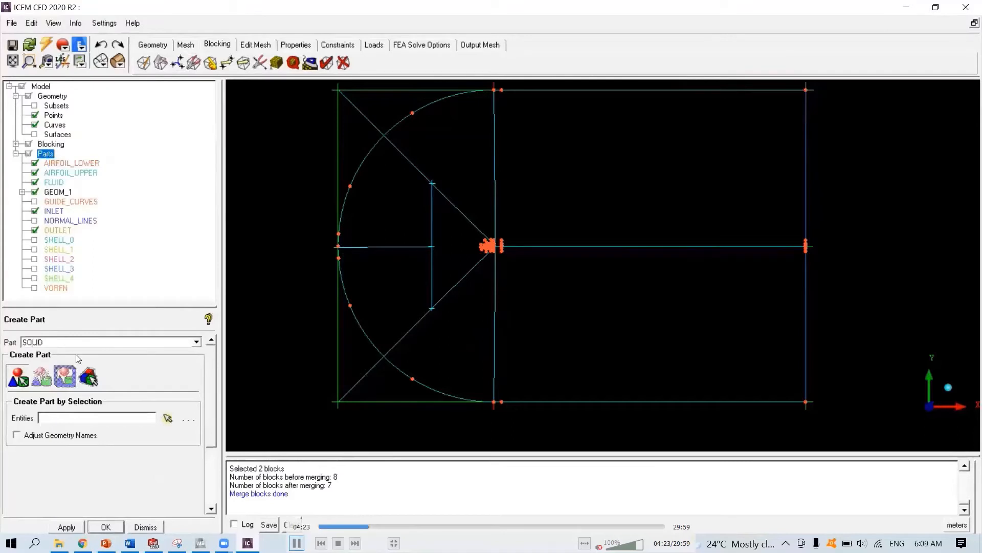
{"action": "left_click", "coordinate": [296, 542]}
{"action": "left_click", "coordinate": [296, 543]}
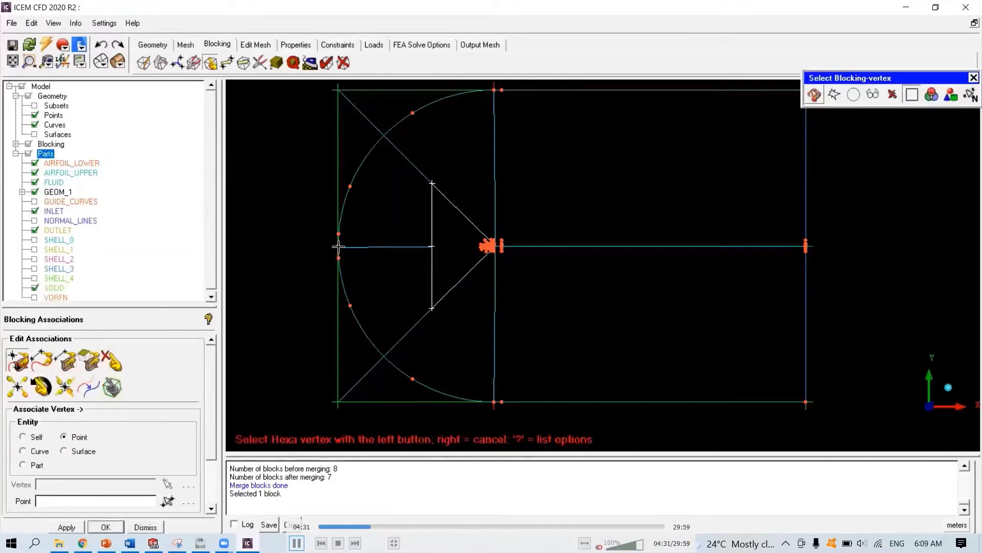
{"action": "key", "text": "space"}
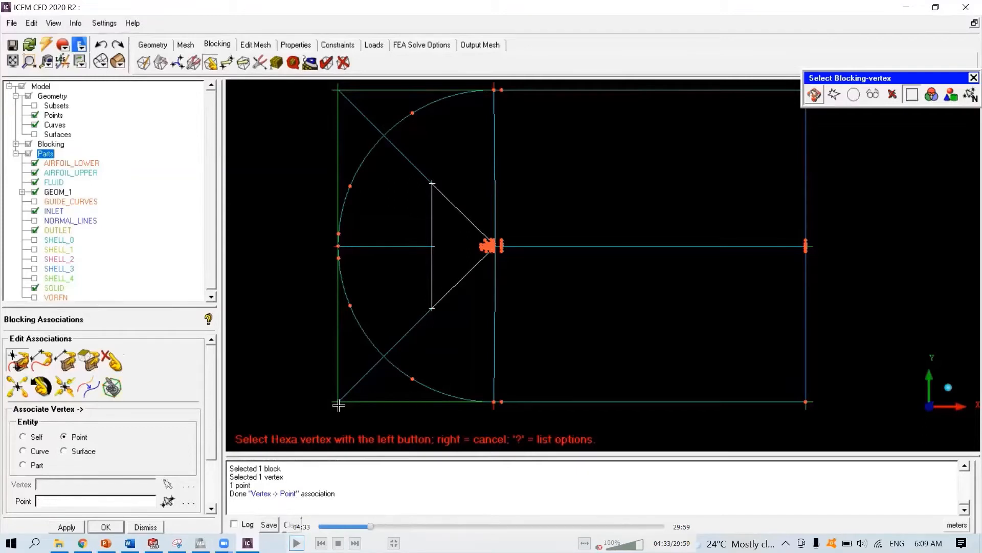
{"action": "left_click", "coordinate": [297, 543]}
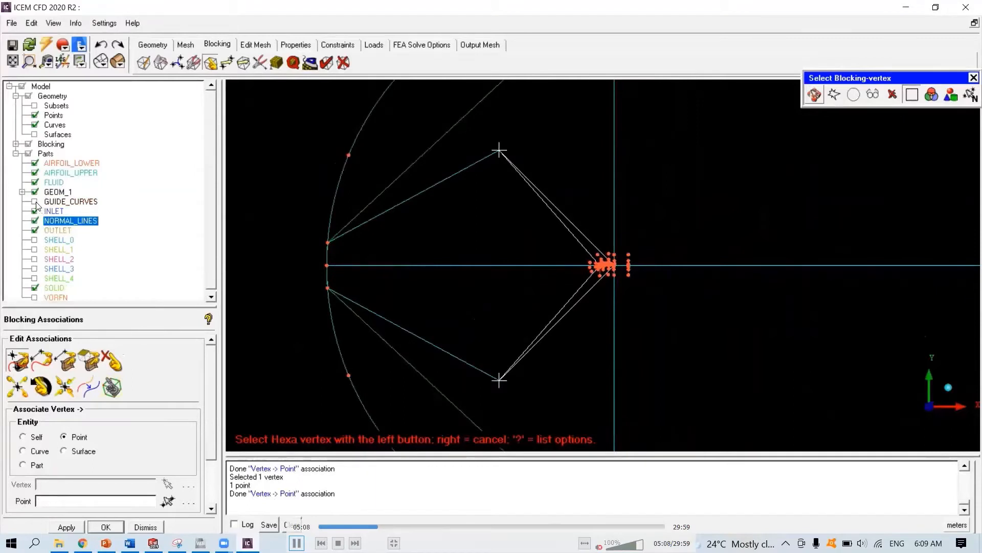
{"action": "key", "text": "space"}
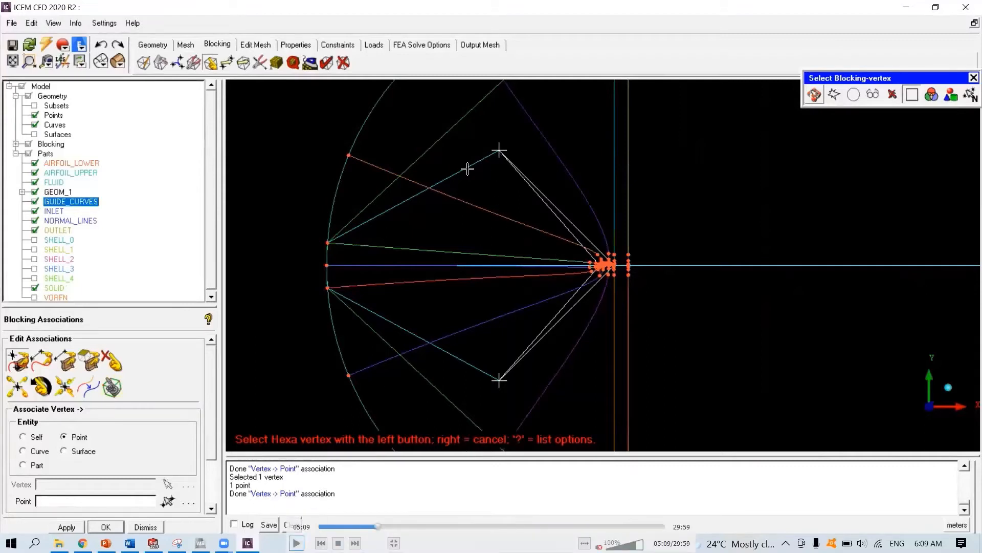
{"action": "left_click", "coordinate": [297, 542]}
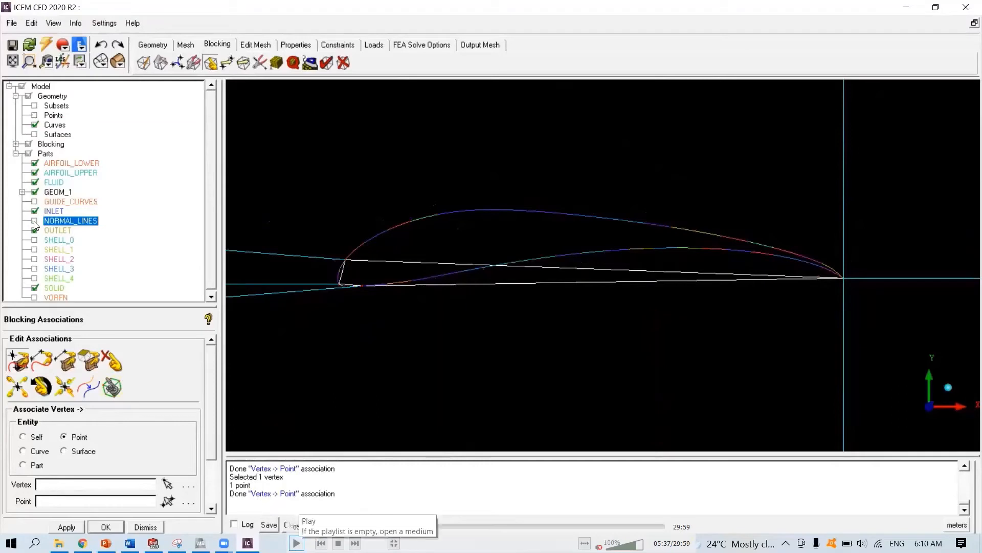
{"action": "left_click", "coordinate": [296, 543]}
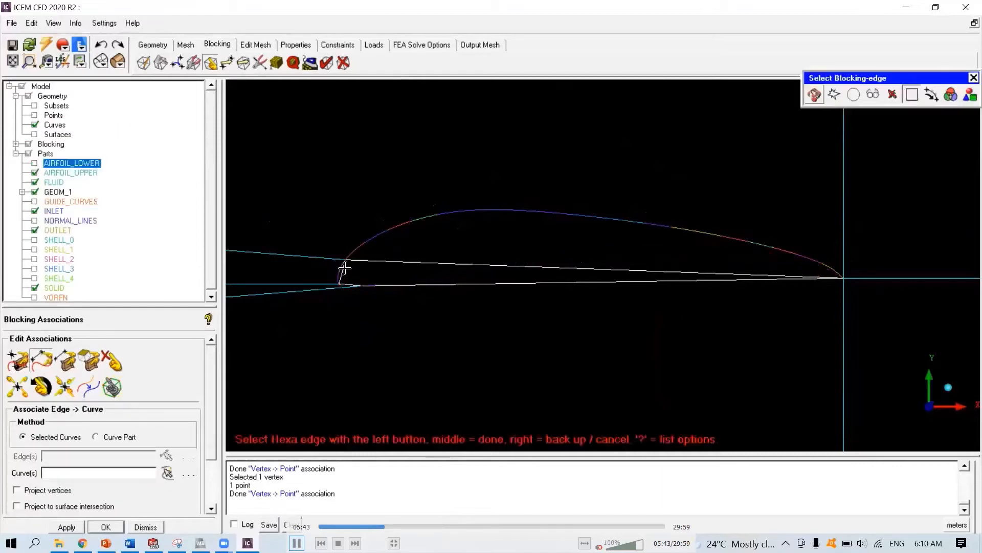
- Associate the blocking edges around the airfoil with the airfoil's upper and lower curves
{"action": "left_click", "coordinate": [271, 434]}
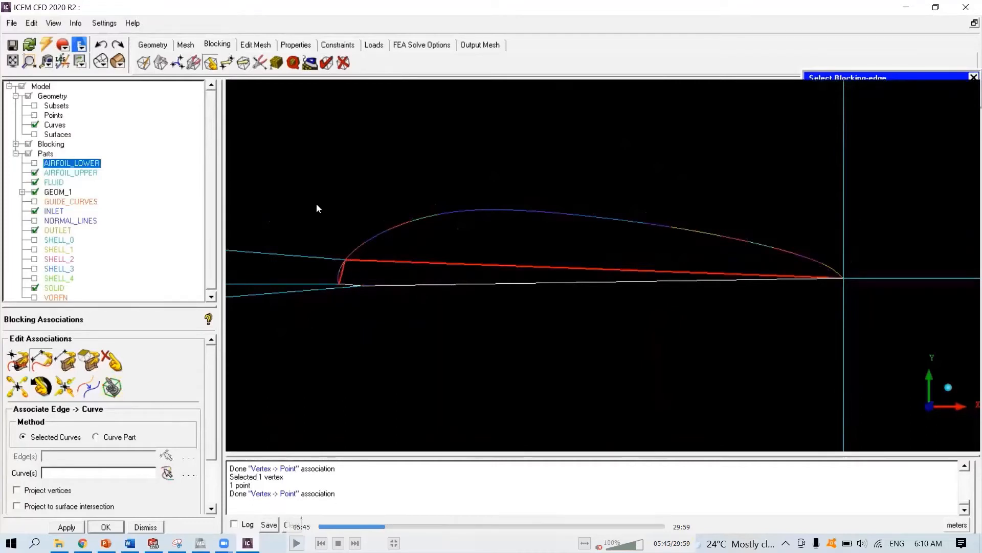
{"action": "left_click", "coordinate": [296, 542]}
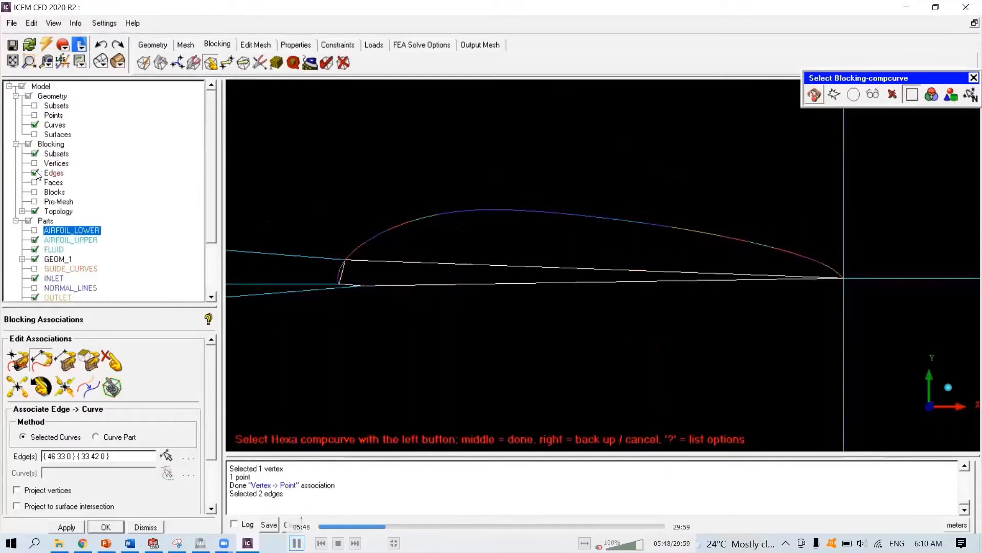
{"action": "left_click", "coordinate": [296, 543]}
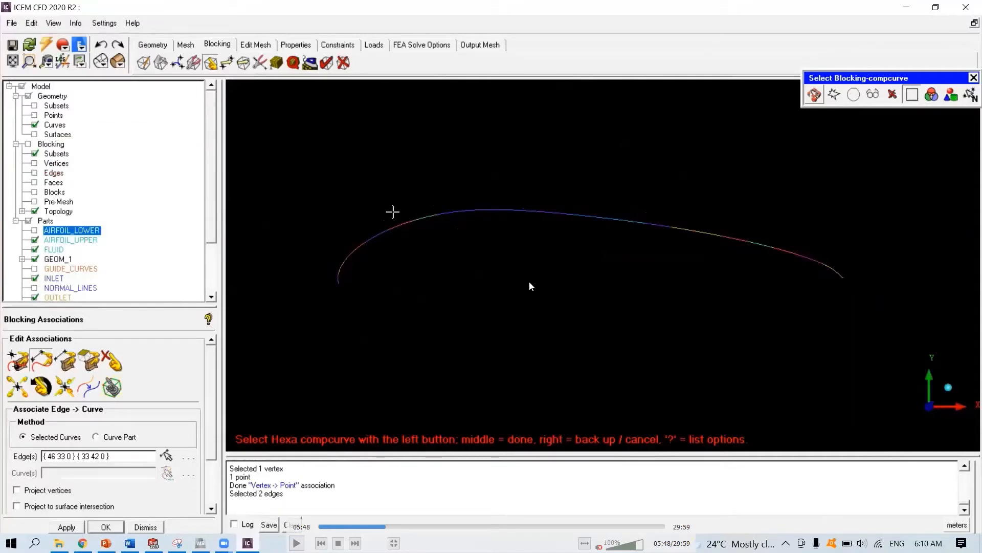
{"action": "left_click", "coordinate": [297, 543]}
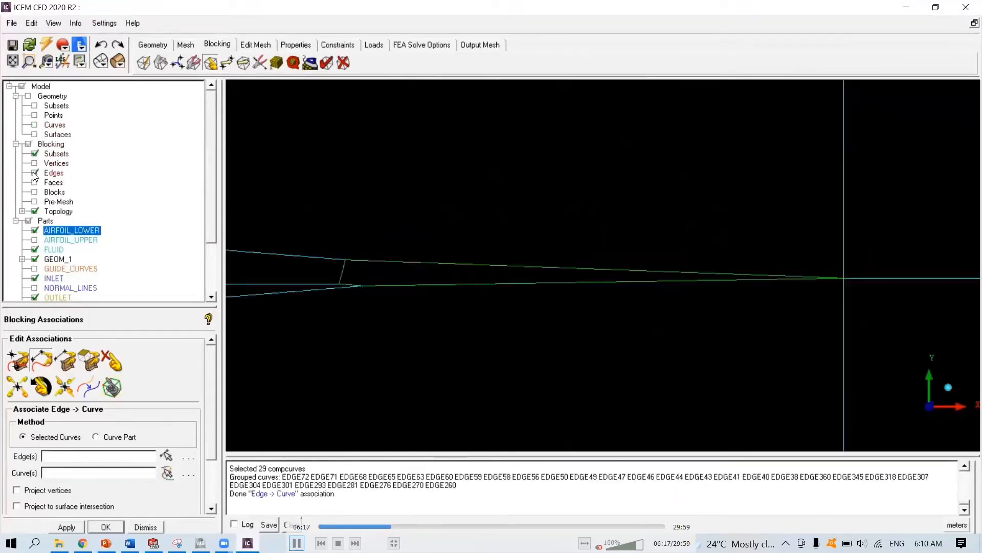
{"action": "left_click", "coordinate": [297, 543]}
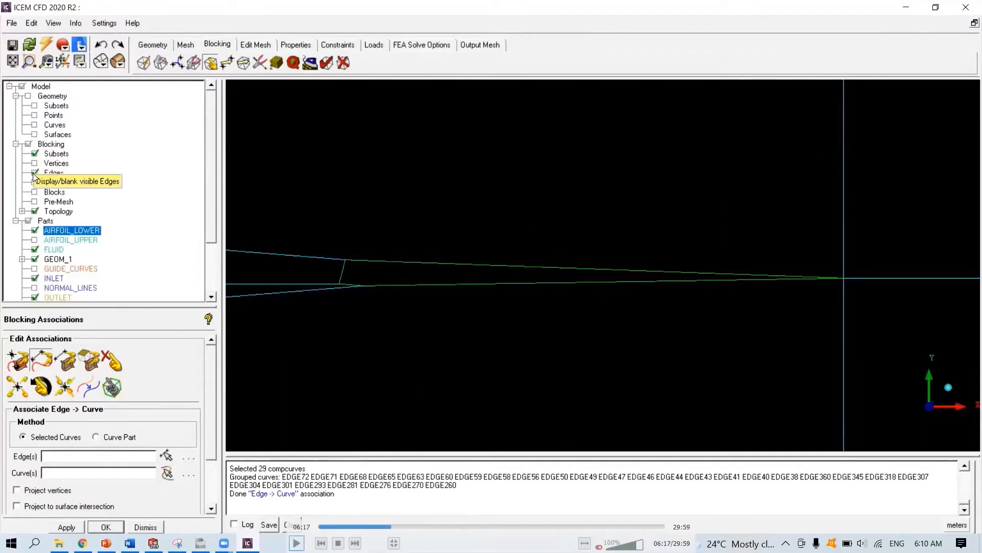
{"action": "left_click", "coordinate": [296, 543]}
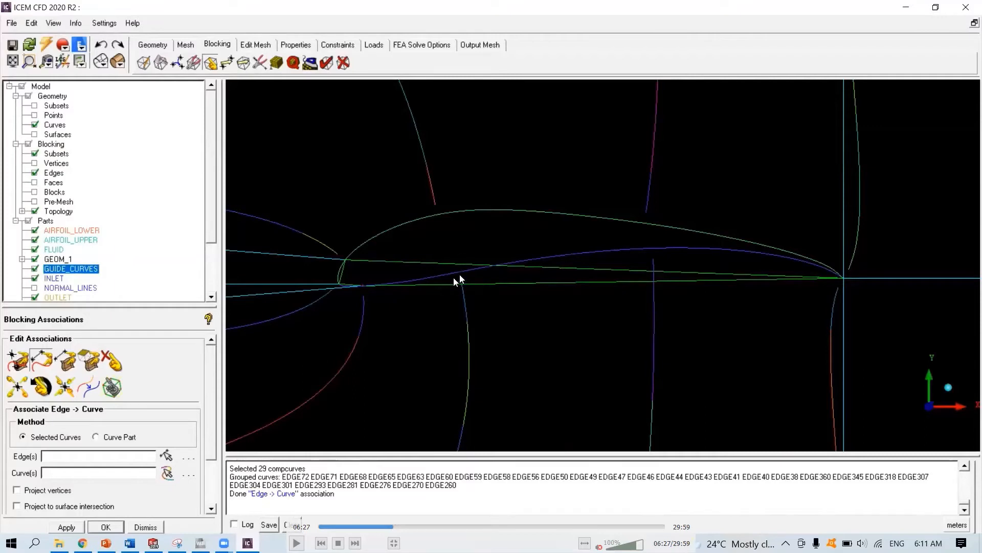
{"action": "key", "text": "space"}
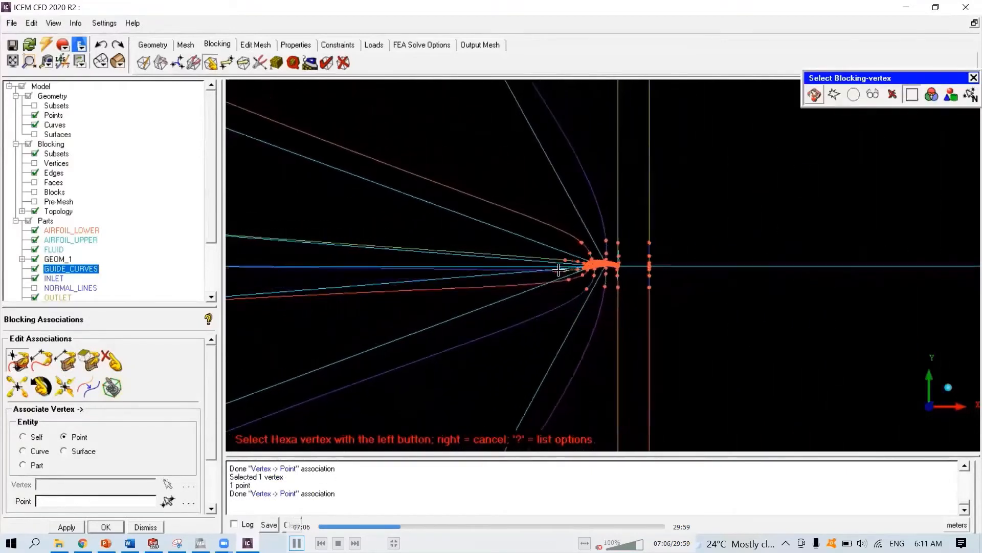
{"action": "key", "text": "space"}
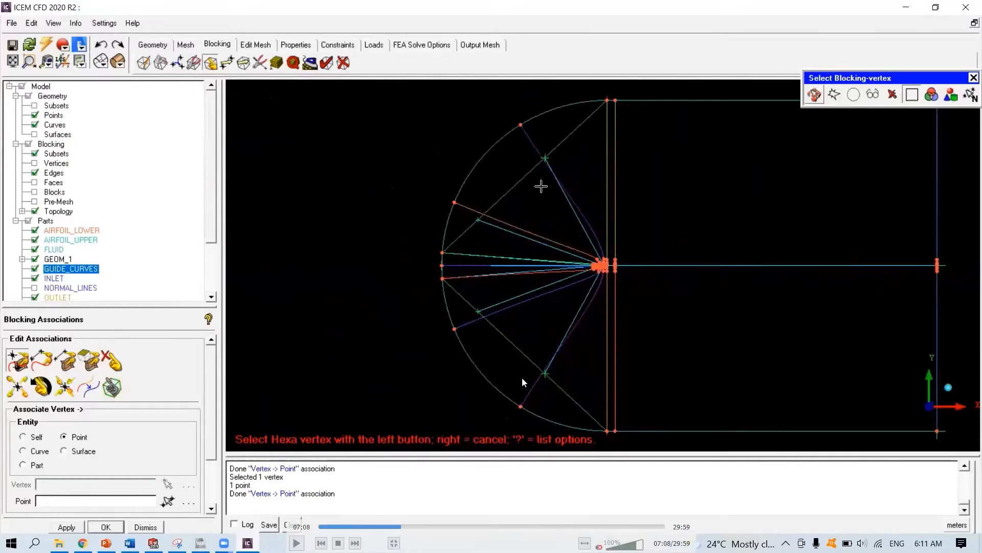
{"action": "key", "text": "space"}
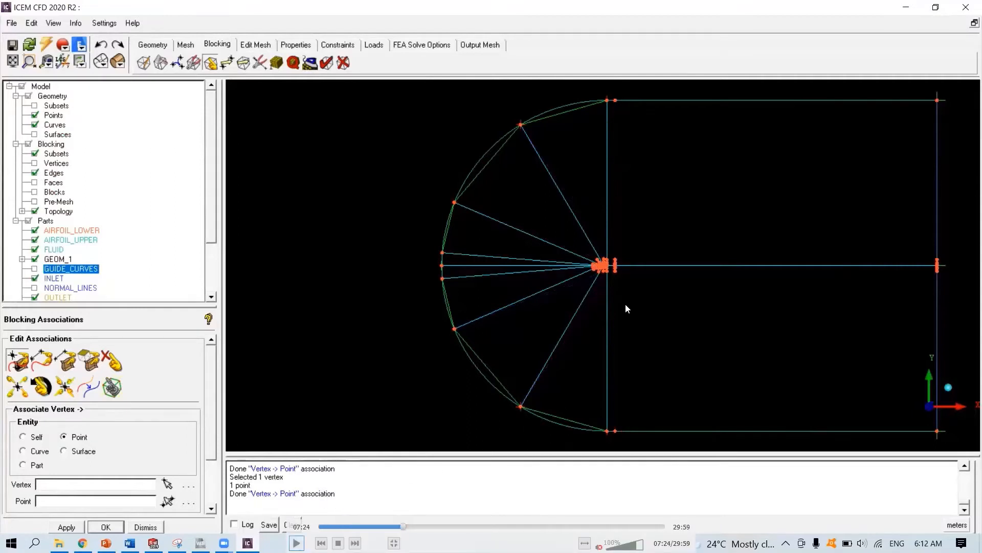
{"action": "left_click", "coordinate": [296, 542]}
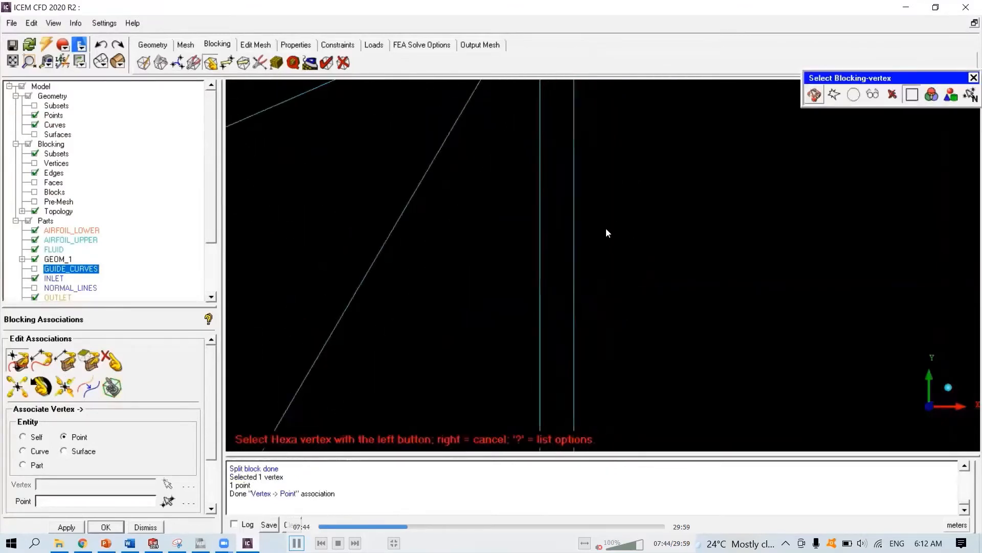
- Associate the trailing-edge block vertex with the point at the airfoil's trailing edge
{"action": "middle_click_drag", "start_coordinate": [579, 189], "coordinate": [593, 410]}
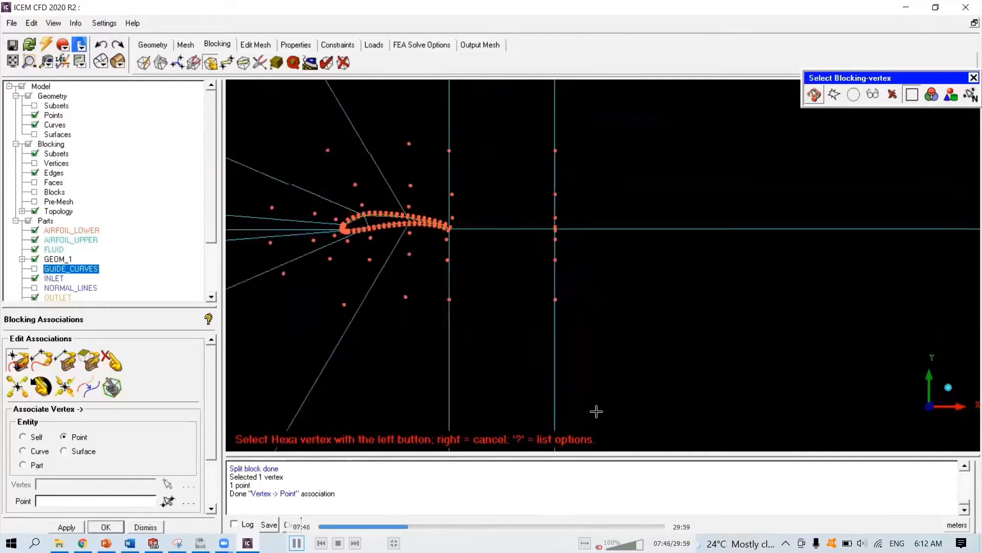
{"action": "scroll", "coordinate": [541, 234], "scroll_direction": "up", "scroll_amount": 5}
{"action": "middle_click_drag", "start_coordinate": [502, 233], "coordinate": [684, 340]}
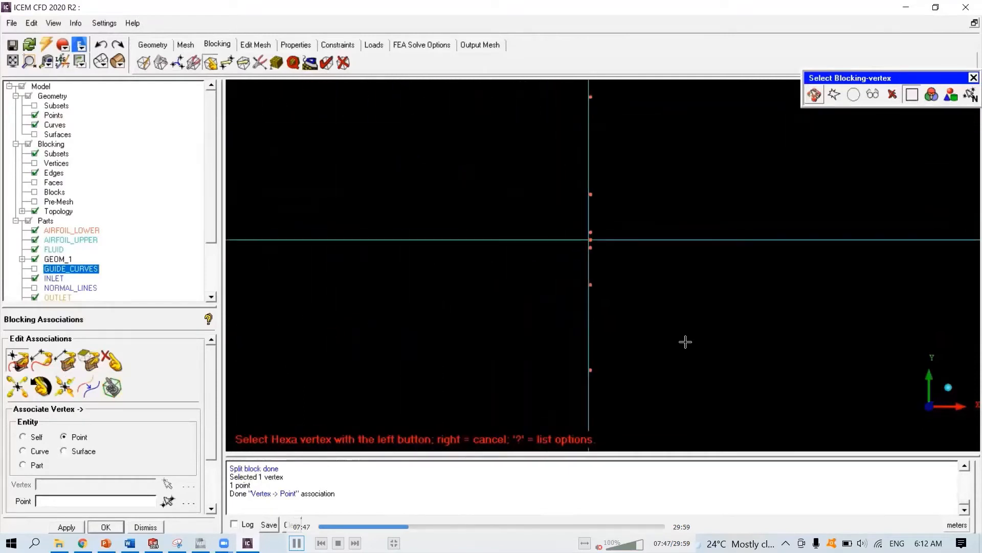
{"action": "scroll", "coordinate": [583, 234], "scroll_direction": "up", "scroll_amount": 1}
{"action": "left_click", "coordinate": [584, 230]}
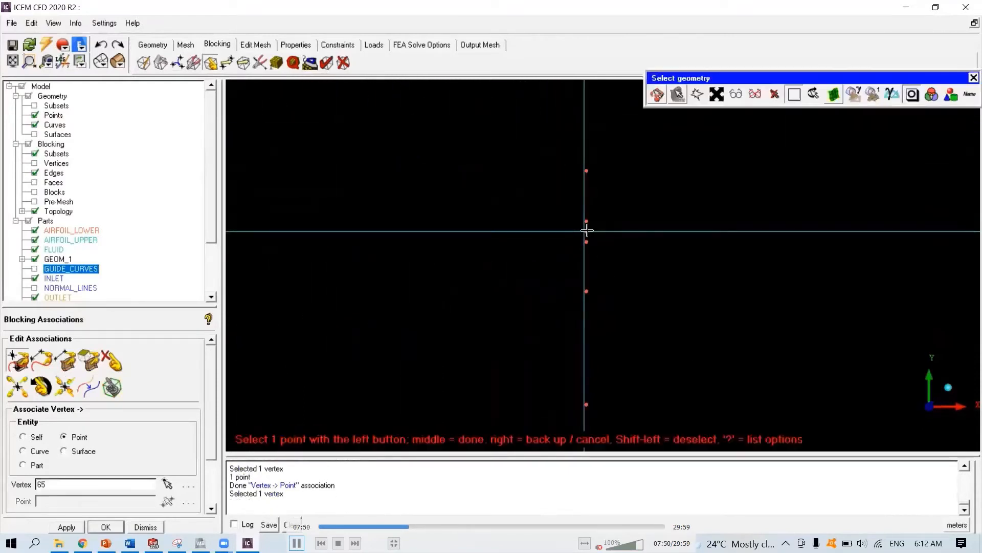
{"action": "left_click", "coordinate": [586, 229]}
{"action": "scroll", "coordinate": [575, 175], "scroll_direction": "down", "scroll_amount": 4}
{"action": "scroll", "coordinate": [575, 175], "scroll_direction": "down", "scroll_amount": 8}
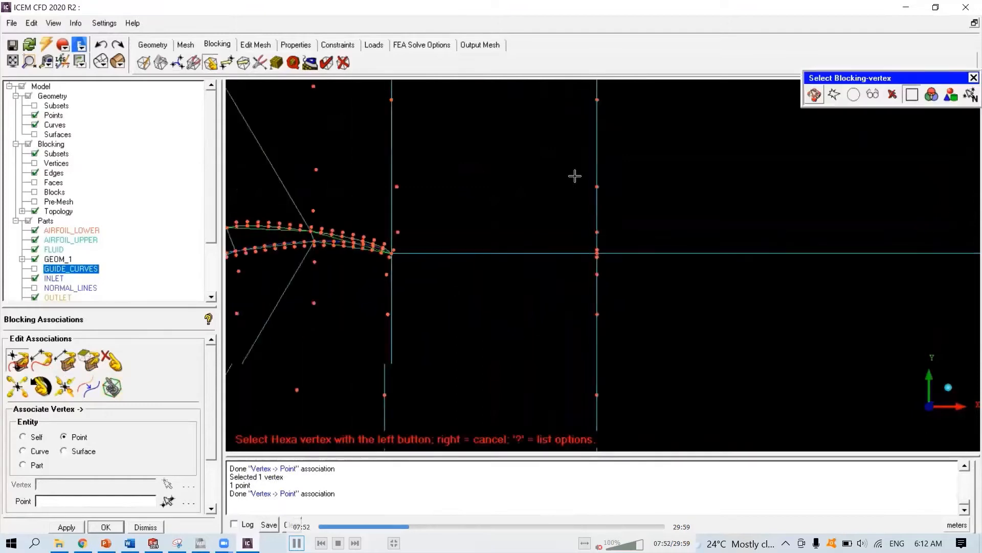
- Associate the vertex near the top of the far-field arc with the point where the arc meets the upper boundary
{"action": "middle_click_drag", "start_coordinate": [600, 144], "coordinate": [586, 430]}
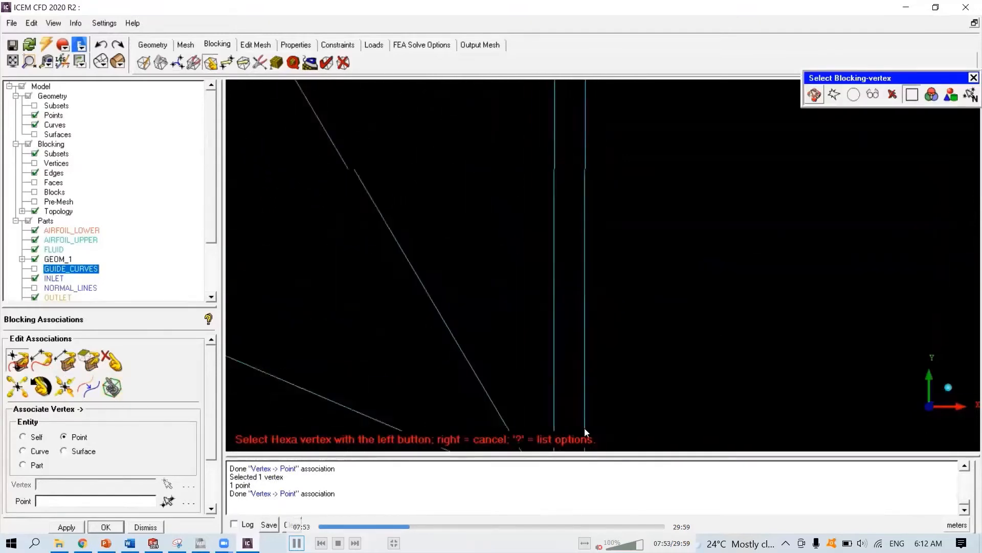
{"action": "scroll", "coordinate": [607, 219], "scroll_direction": "down", "scroll_amount": 4}
{"action": "middle_click_drag", "start_coordinate": [608, 219], "coordinate": [607, 412]}
{"action": "scroll", "coordinate": [581, 194], "scroll_direction": "up", "scroll_amount": 3}
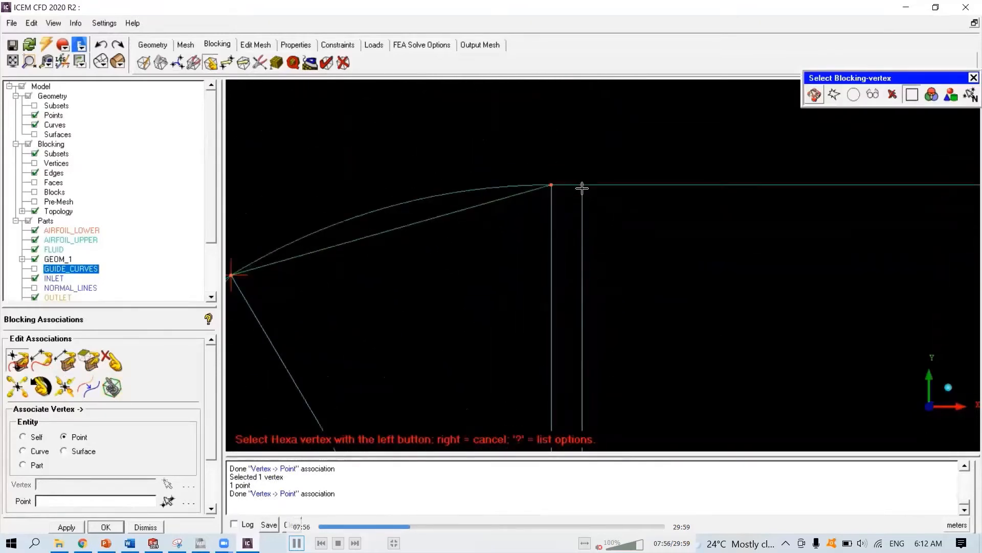
{"action": "left_click", "coordinate": [581, 186]}
{"action": "left_click", "coordinate": [582, 185]}
{"action": "scroll", "coordinate": [613, 264], "scroll_direction": "down", "scroll_amount": 2}
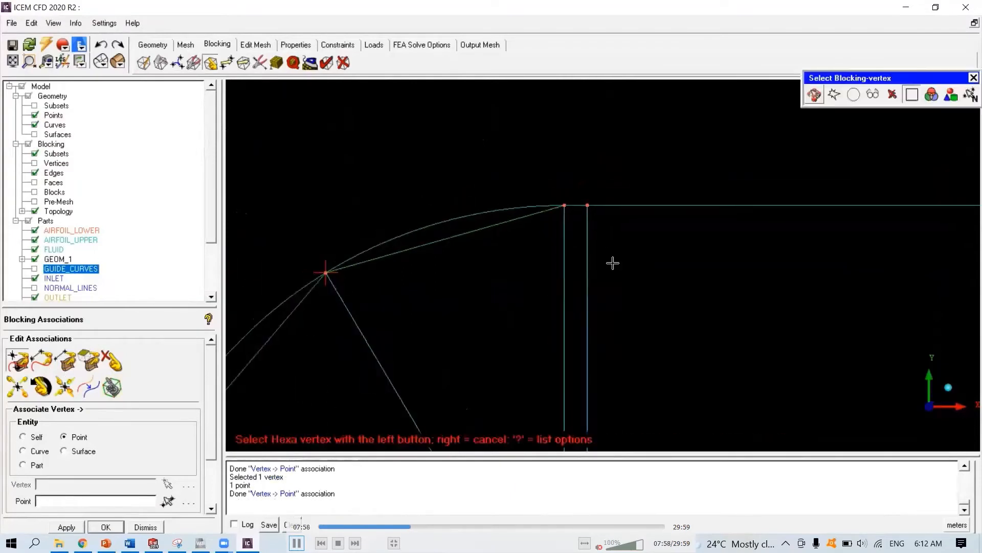
{"action": "right_click", "coordinate": [613, 264]}
- Display the SHELL_4 part around the airfoil
{"action": "scroll", "coordinate": [623, 308], "scroll_direction": "down", "scroll_amount": 4}
{"action": "middle_click_drag", "start_coordinate": [617, 352], "coordinate": [481, 135]}
{"action": "scroll", "coordinate": [487, 265], "scroll_direction": "up", "scroll_amount": 4}
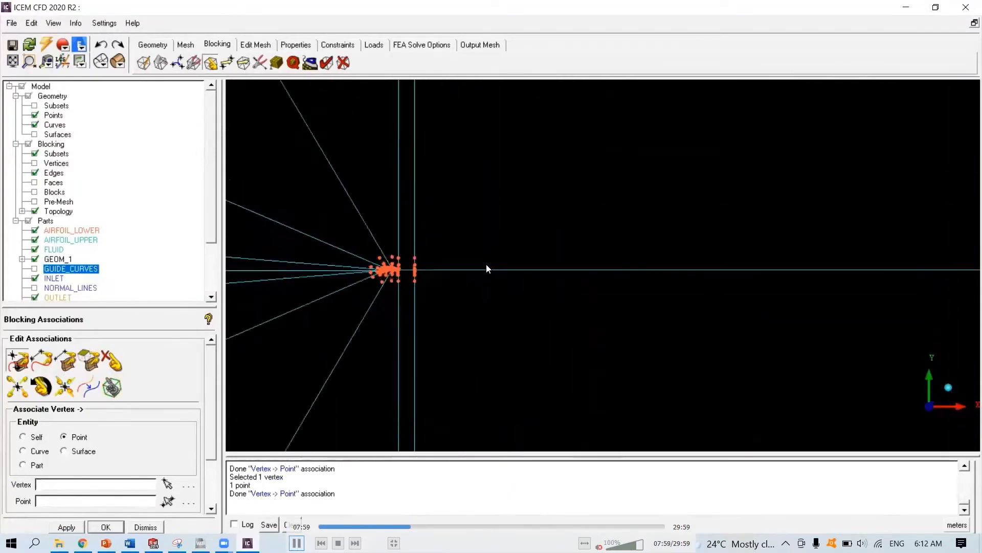
{"action": "middle_click_drag", "start_coordinate": [484, 273], "coordinate": [736, 261]}
{"action": "scroll", "coordinate": [567, 277], "scroll_direction": "up", "scroll_amount": 6}
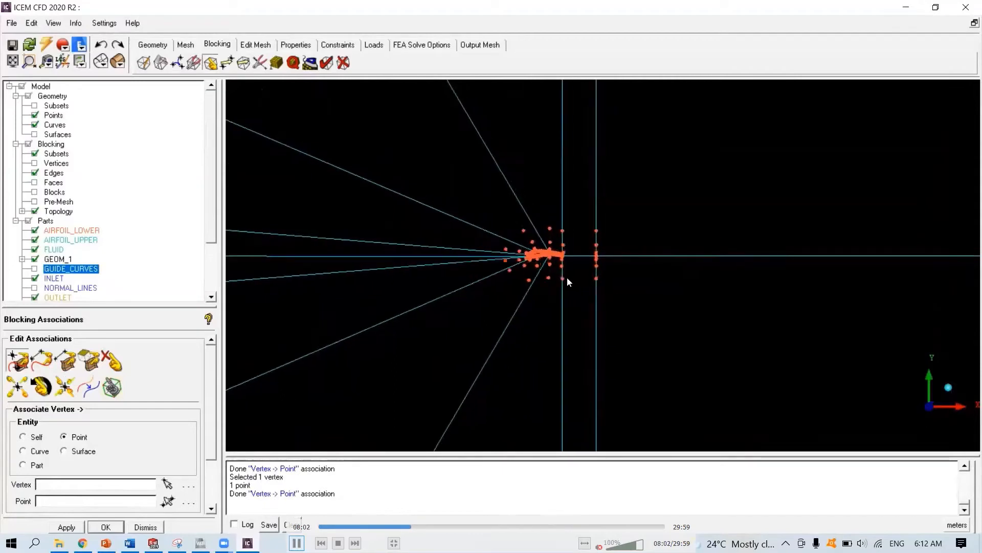
{"action": "middle_click_drag", "start_coordinate": [528, 260], "coordinate": [582, 272]}
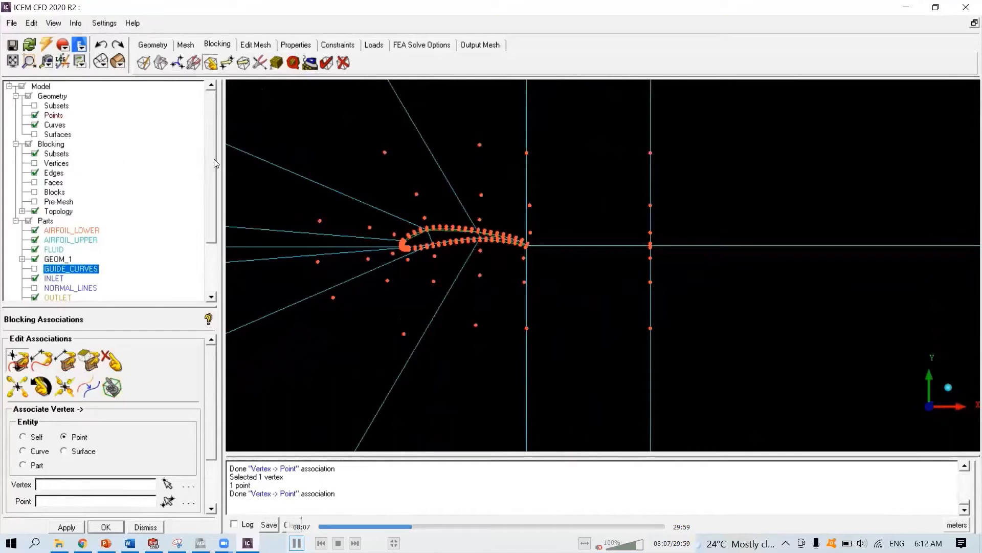
{"action": "left_click_drag", "start_coordinate": [213, 166], "coordinate": [205, 226]}
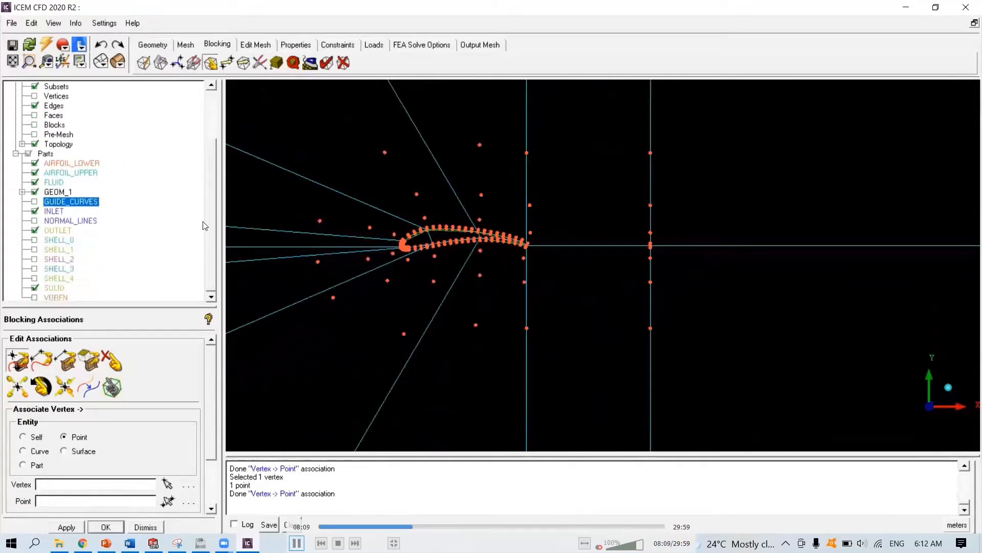
{"action": "left_click", "coordinate": [34, 279]}
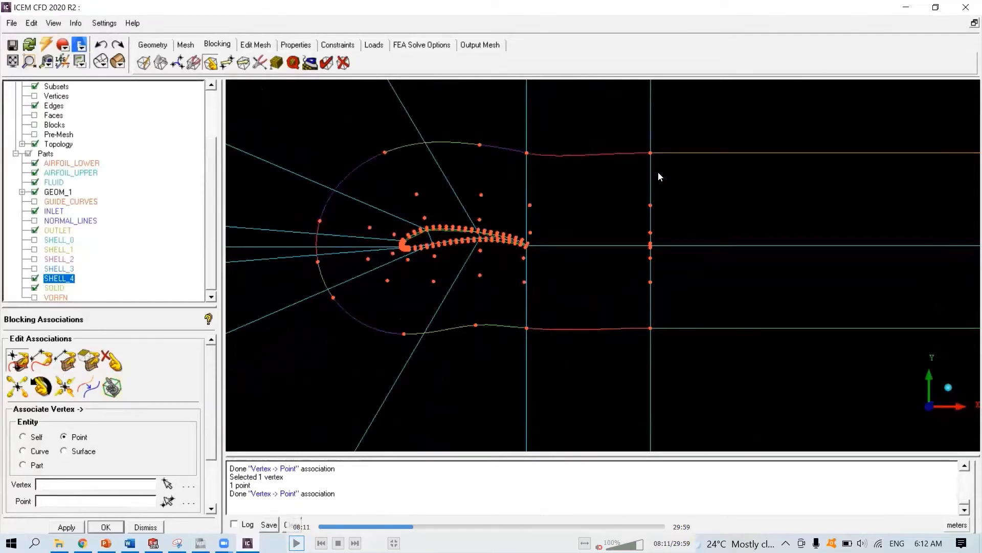
{"action": "key", "text": "space"}
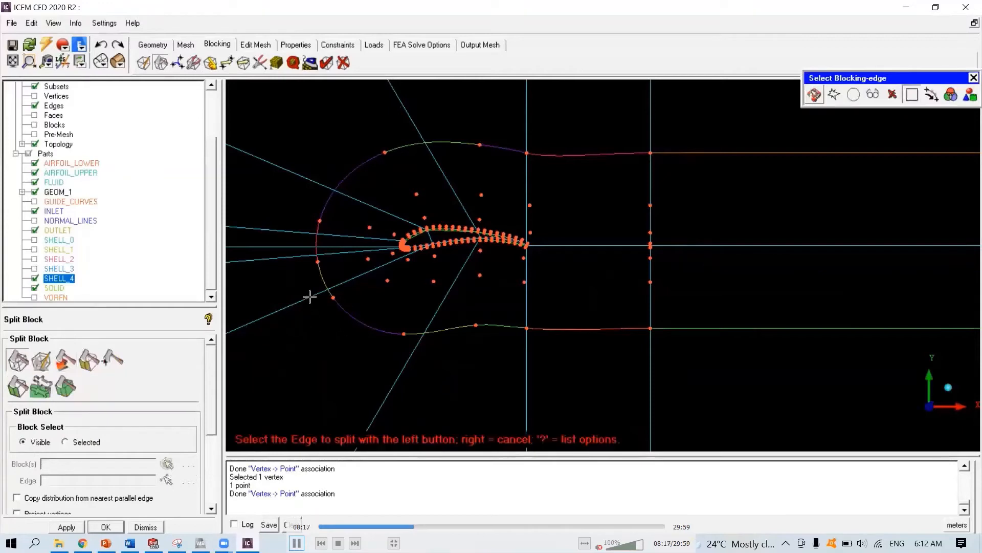
{"action": "key", "text": "space"}
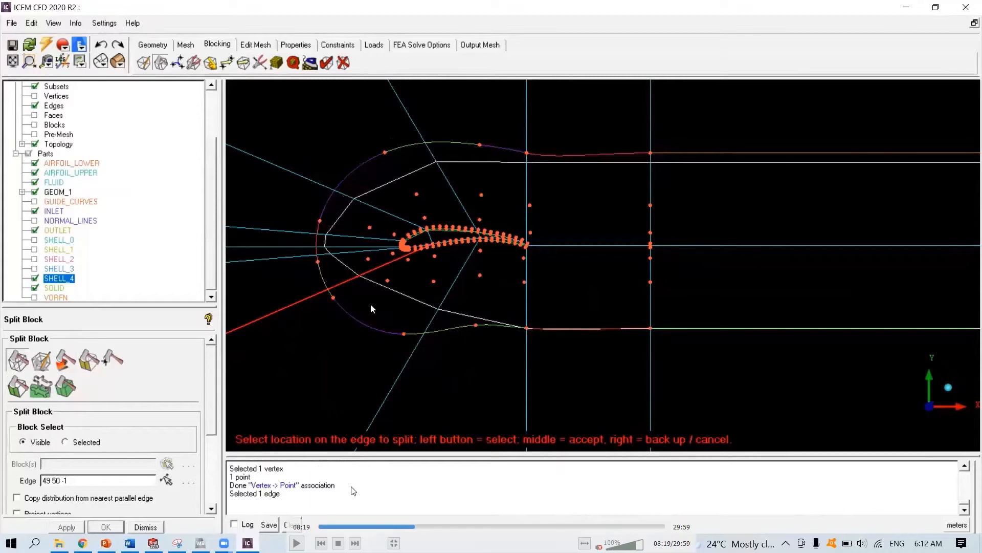
- Associate the block vertices on the two vertical edges behind the airfoil with SHELL_4's upper and lower points
{"action": "key", "text": "space"}
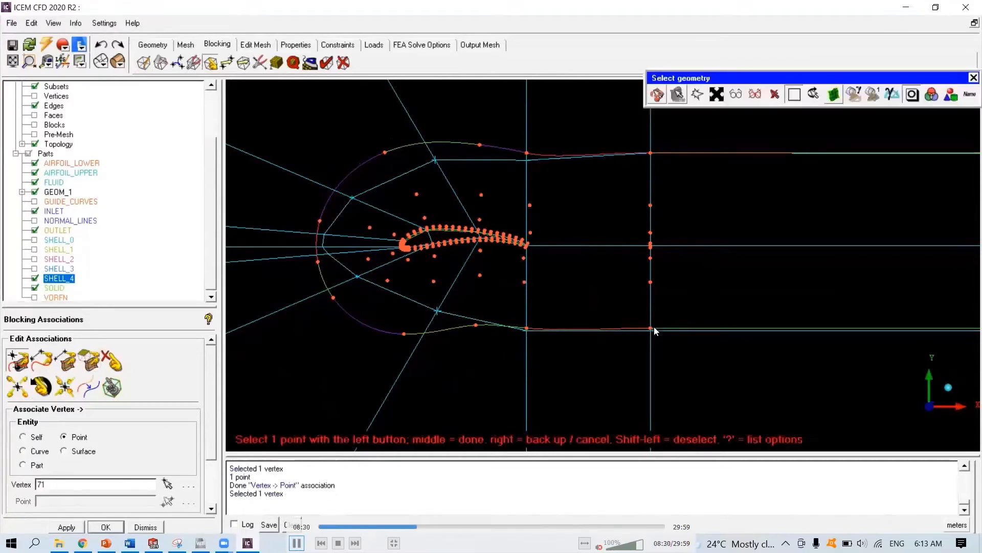
{"action": "left_click", "coordinate": [529, 160]}
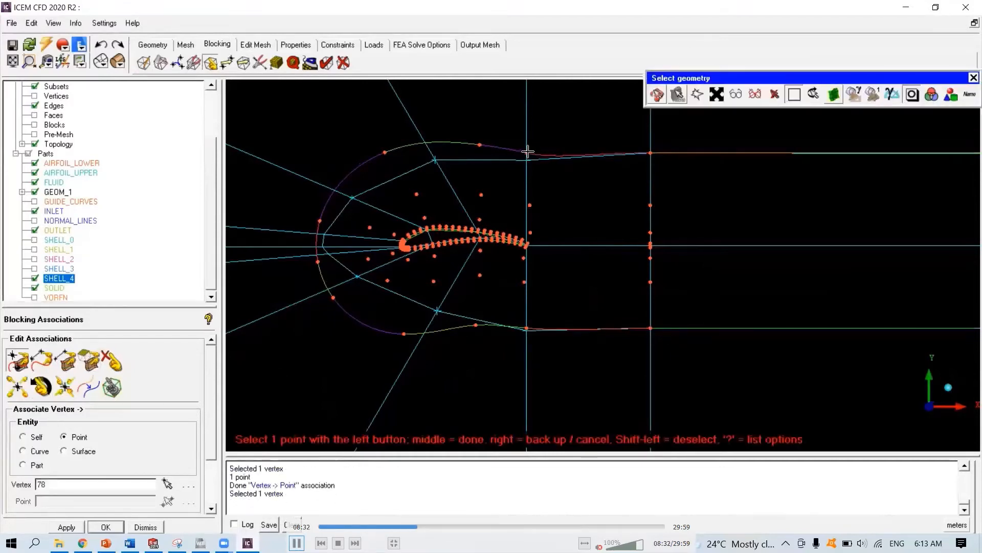
{"action": "left_click", "coordinate": [527, 152]}
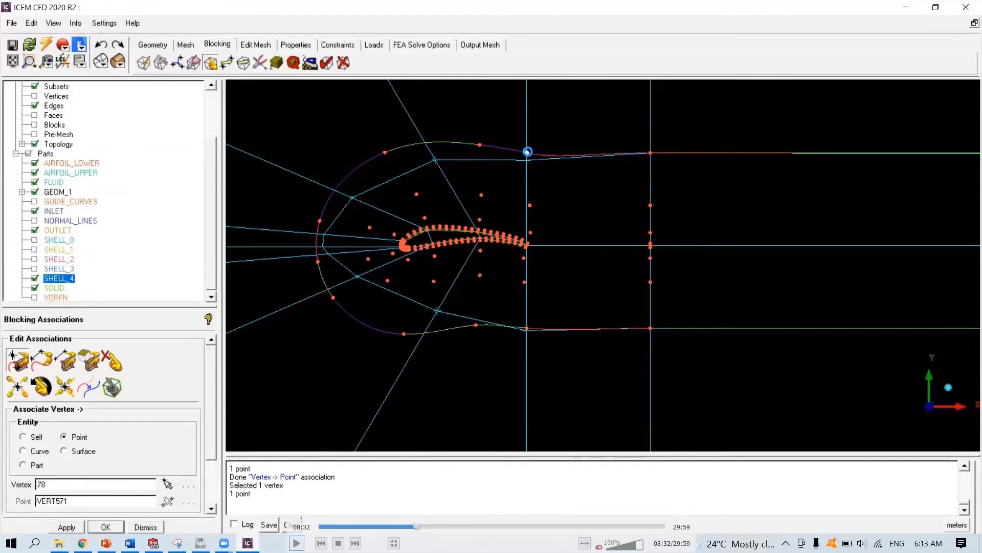
{"action": "left_click", "coordinate": [526, 331]}
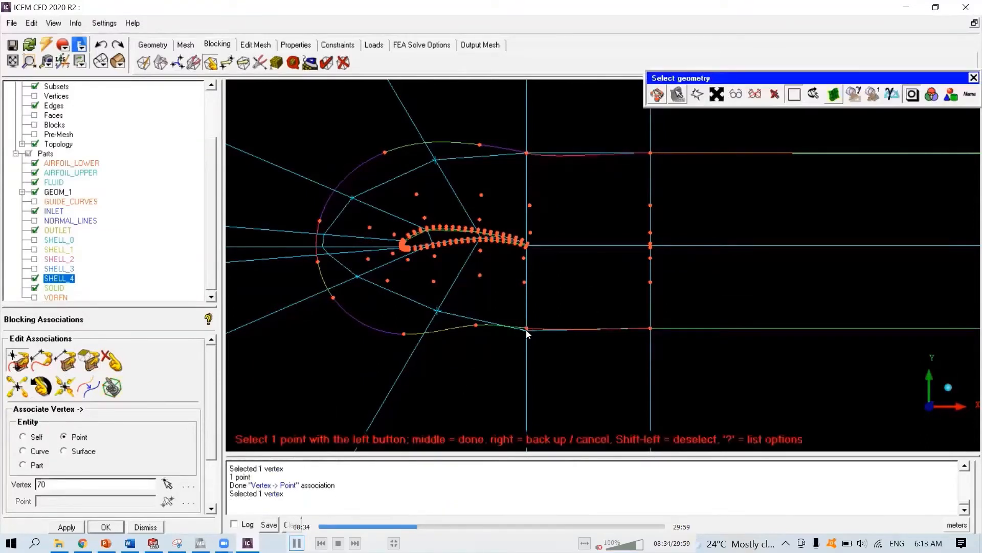
{"action": "left_click", "coordinate": [527, 331]}
{"action": "left_click", "coordinate": [478, 144]}
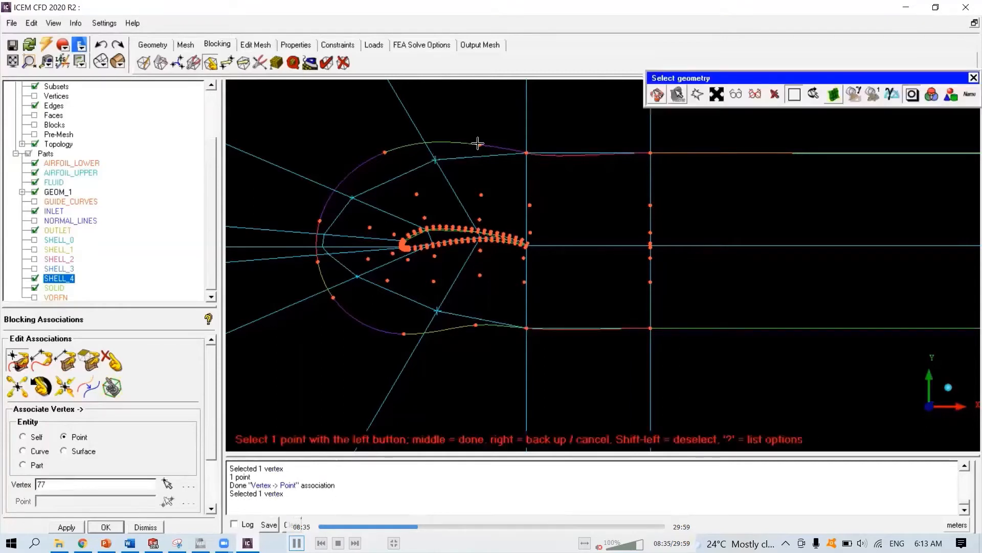
{"action": "left_click", "coordinate": [478, 143]}
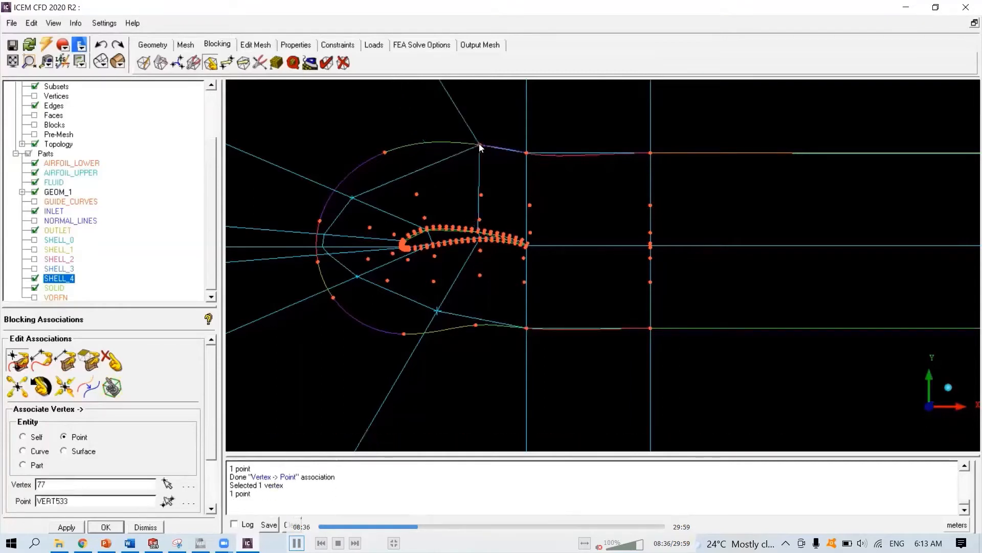
{"action": "left_click", "coordinate": [475, 331]}
{"action": "left_click", "coordinate": [477, 326]}
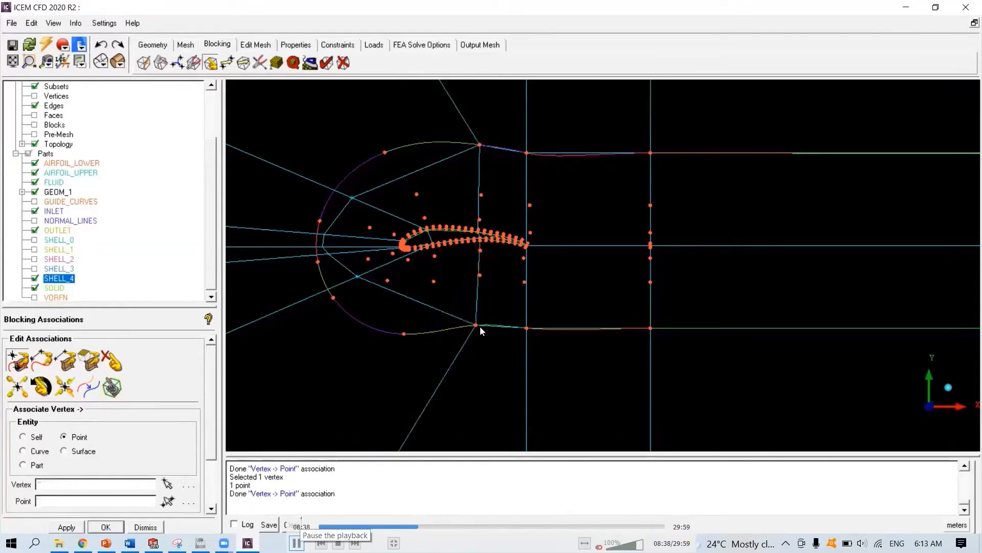
- Associate the remaining block vertices around the airfoil's leading edge with points on SHELL_4's front arc
{"action": "left_click", "coordinate": [354, 198]}
{"action": "left_click", "coordinate": [385, 152]}
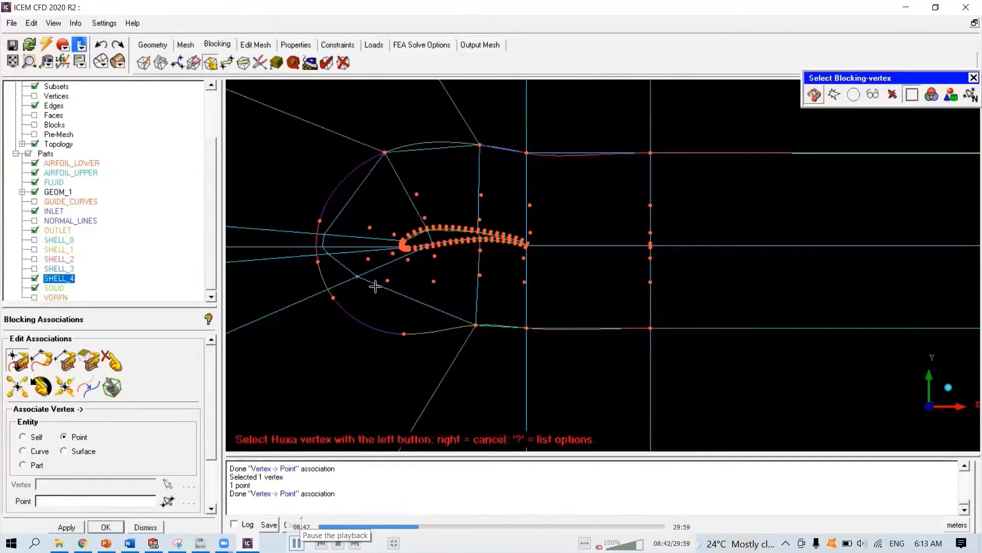
{"action": "left_click", "coordinate": [357, 279]}
{"action": "left_click", "coordinate": [405, 335]}
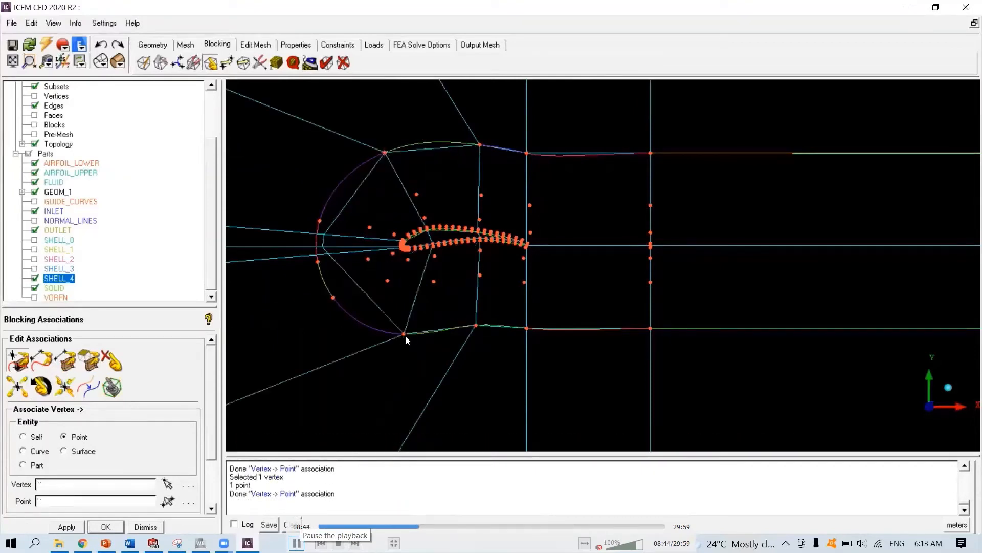
{"action": "left_click", "coordinate": [324, 235]}
{"action": "left_click", "coordinate": [319, 221]}
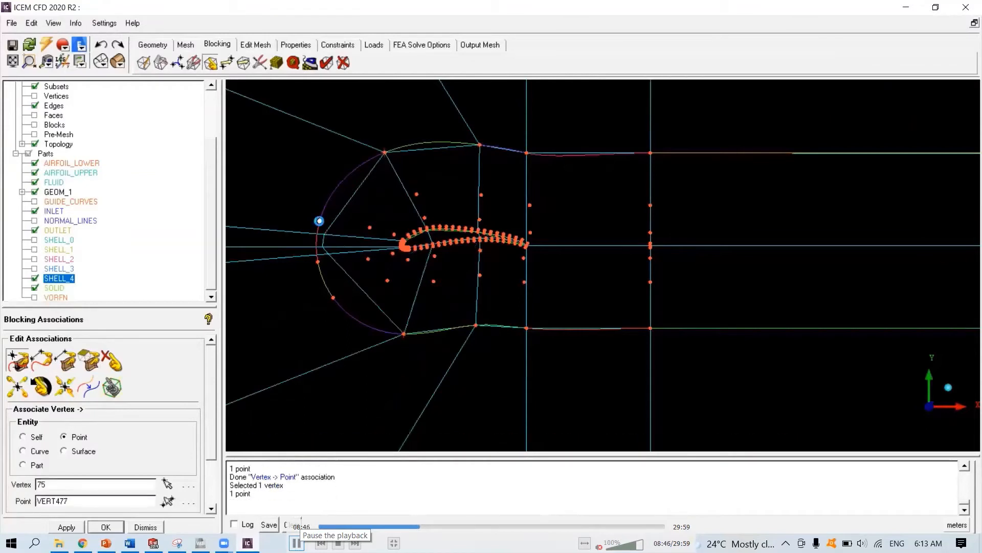
{"action": "left_click", "coordinate": [332, 257]}
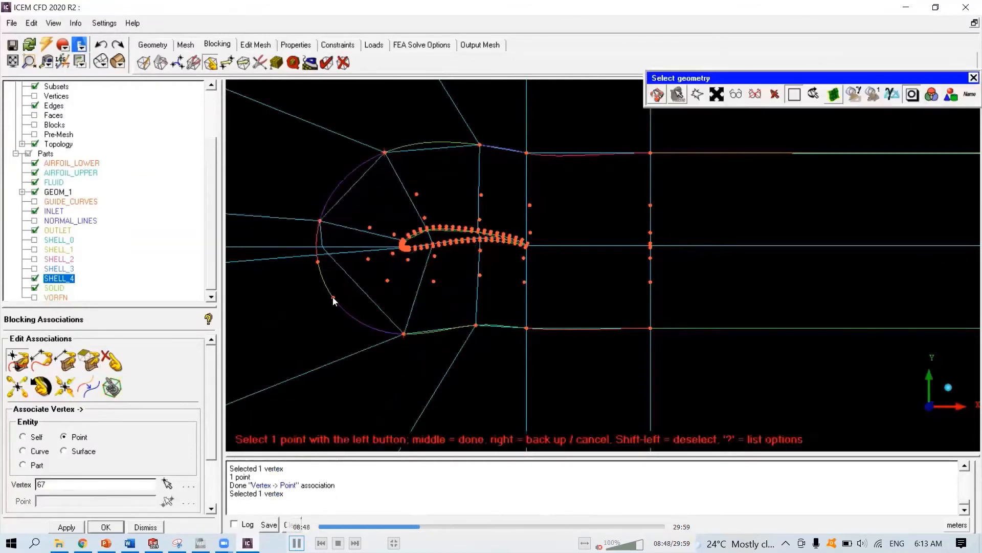
{"action": "left_click", "coordinate": [333, 297]}
{"action": "left_click", "coordinate": [321, 247]}
{"action": "left_click", "coordinate": [317, 261]}
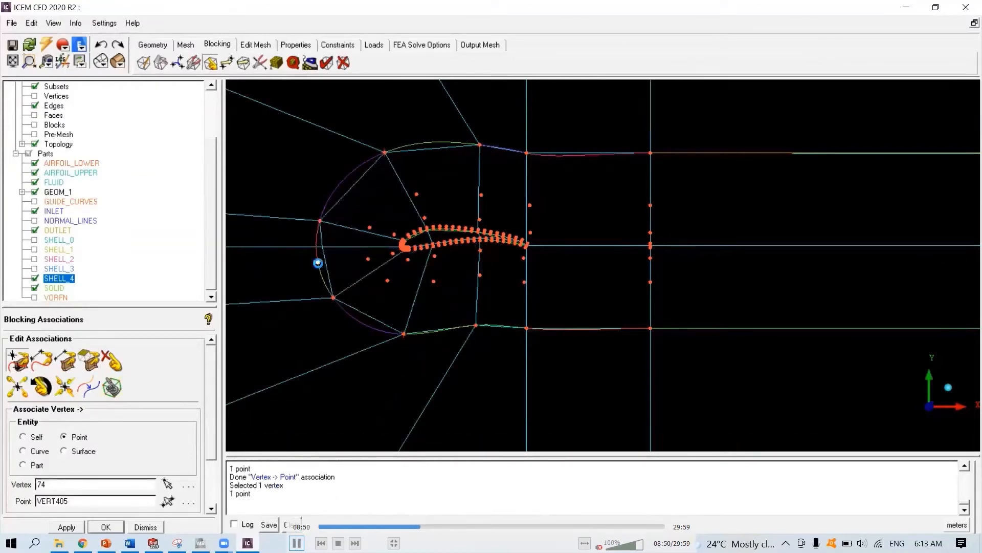
{"action": "right_click", "coordinate": [288, 245]}
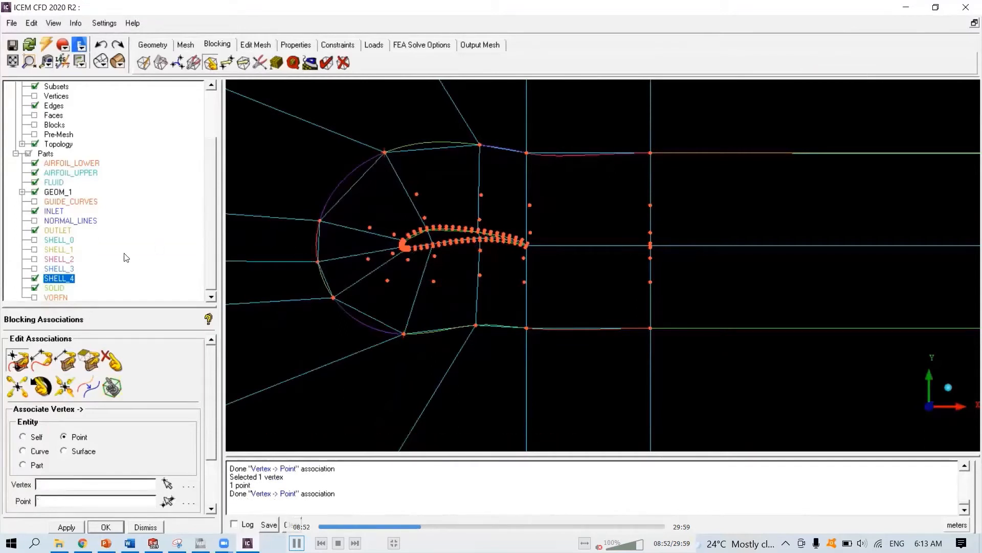
- Display SHELL_3 instead of SHELL_4 and split the block edge below the leading edge near the SHELL_3 curve
{"action": "left_click", "coordinate": [35, 278]}
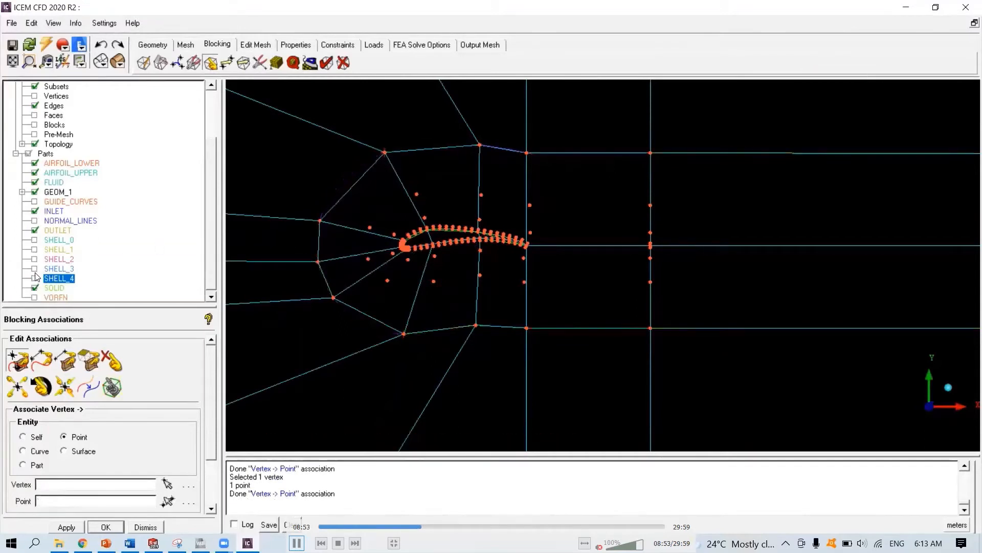
{"action": "left_click", "coordinate": [35, 268]}
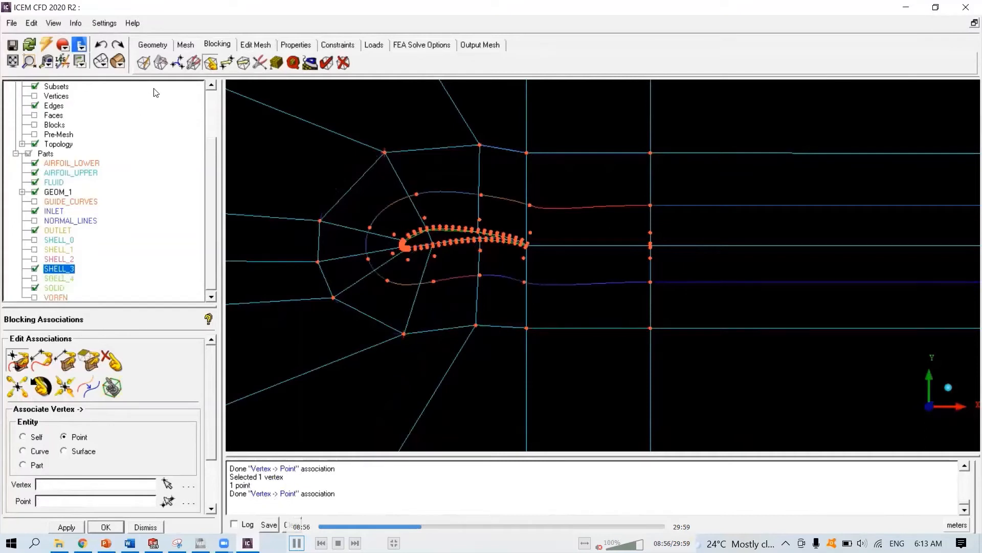
{"action": "left_click", "coordinate": [160, 64]}
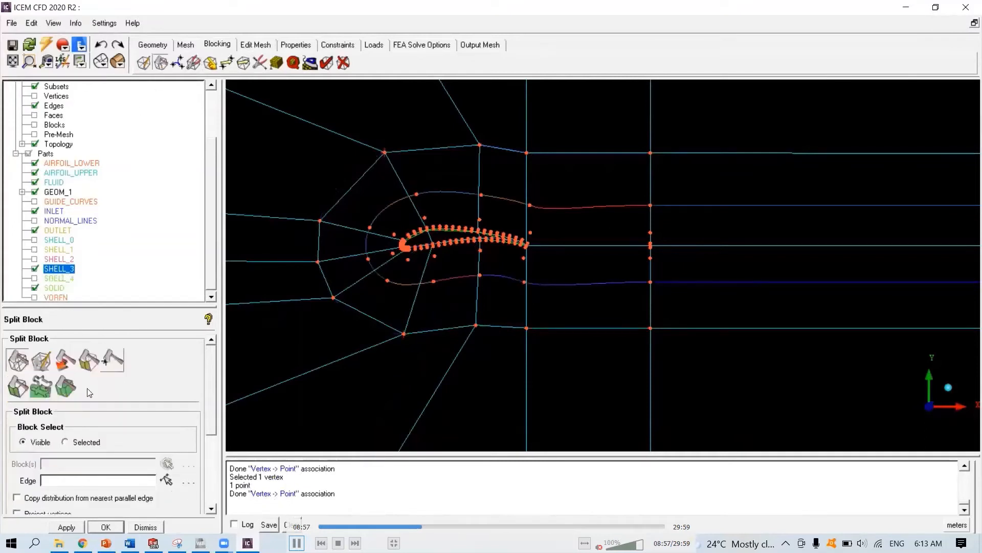
{"action": "left_click", "coordinate": [16, 360]}
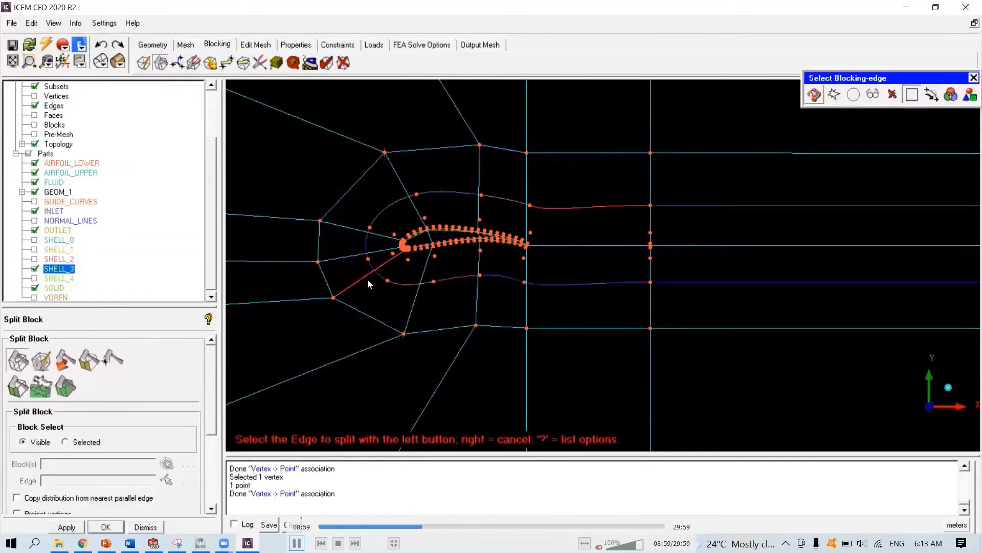
{"action": "left_click", "coordinate": [368, 280]}
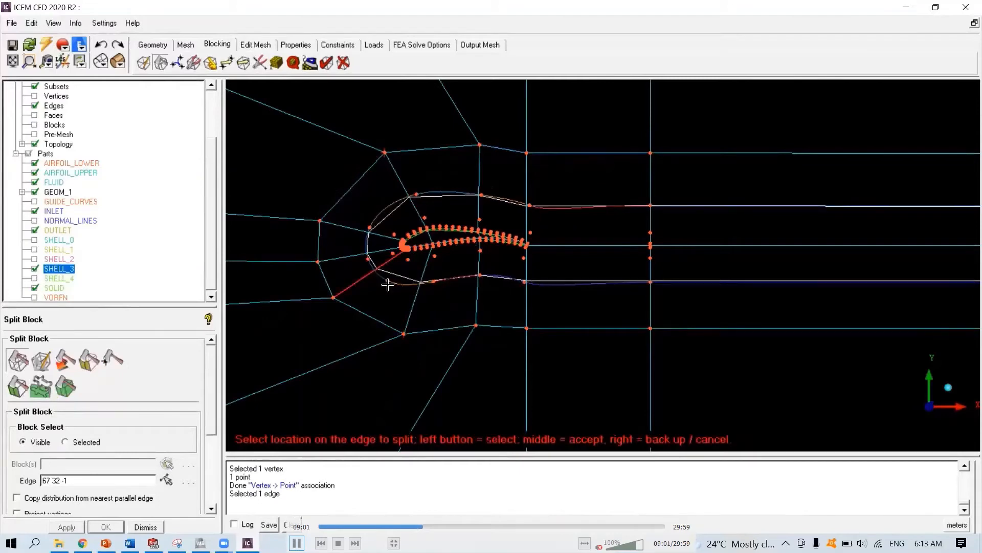
{"action": "left_click", "coordinate": [387, 285]}
{"action": "middle_click", "coordinate": [409, 286]}
{"action": "scroll", "coordinate": [519, 266], "scroll_direction": "up", "scroll_amount": 2}
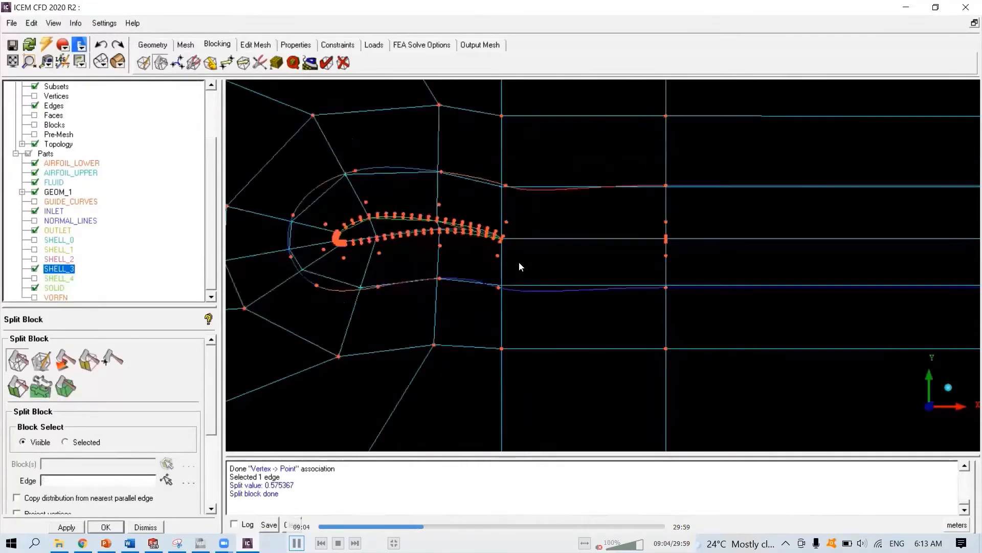
- Associate the new split vertices behind and above and below the airfoil with the matching SHELL_3 points
{"action": "left_click", "coordinate": [210, 62]}
{"action": "left_click", "coordinate": [18, 360]}
{"action": "left_click", "coordinate": [666, 186]}
{"action": "left_click", "coordinate": [666, 187]}
{"action": "left_click", "coordinate": [666, 287]}
{"action": "left_click", "coordinate": [667, 287]}
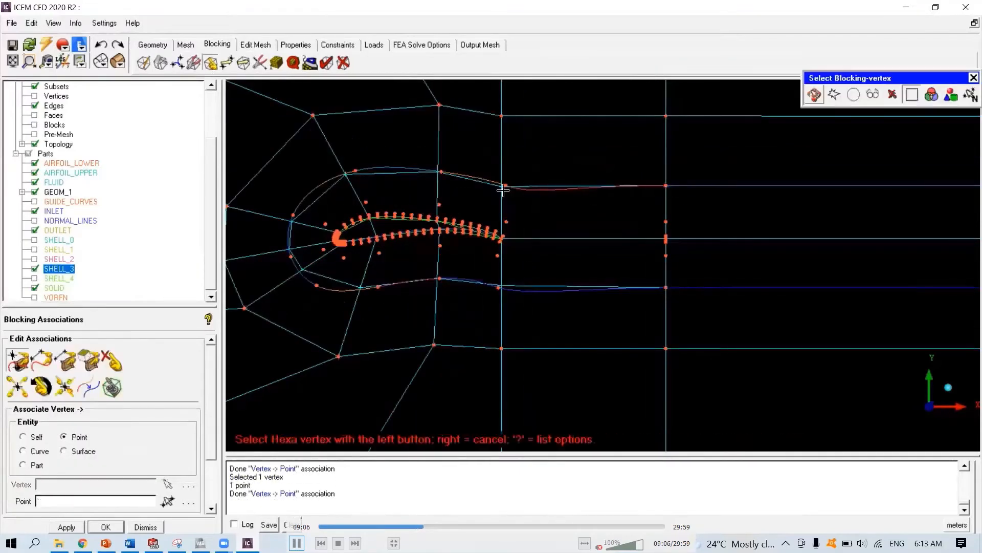
{"action": "left_click", "coordinate": [504, 188]}
{"action": "left_click", "coordinate": [505, 186]}
{"action": "left_click", "coordinate": [500, 285]}
{"action": "left_click", "coordinate": [500, 286]}
{"action": "double_click", "coordinate": [439, 279]}
{"action": "double_click", "coordinate": [440, 172]}
{"action": "middle_click", "coordinate": [378, 194]}
{"action": "middle_click", "coordinate": [372, 195]}
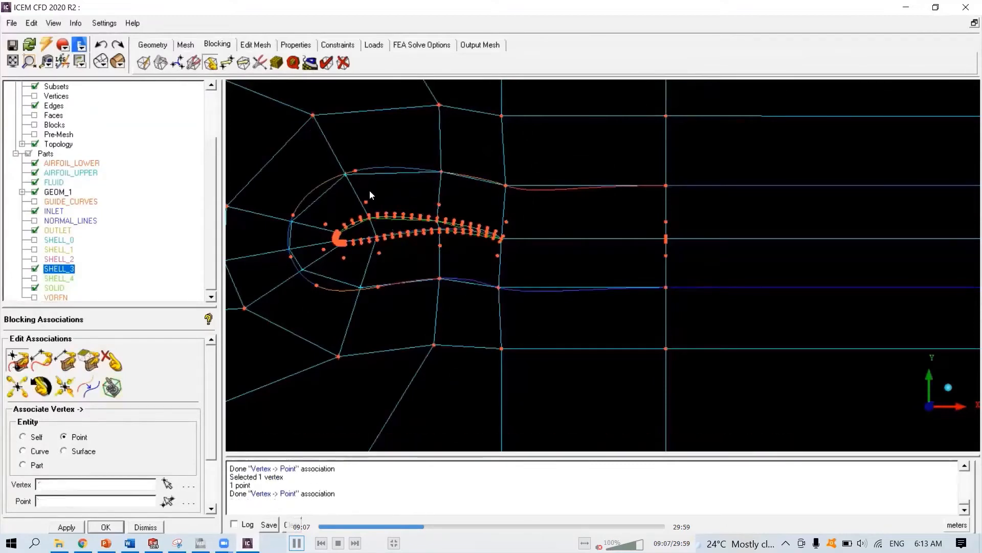
- Associate the new split vertices around the leading edge with points on SHELL_3's front arc
{"action": "left_click", "coordinate": [346, 175]}
{"action": "left_click", "coordinate": [356, 171]}
{"action": "left_click", "coordinate": [361, 287]}
{"action": "left_click", "coordinate": [378, 287]}
{"action": "left_click", "coordinate": [292, 220]}
{"action": "left_click", "coordinate": [293, 215]}
{"action": "left_click", "coordinate": [303, 271]}
{"action": "left_click", "coordinate": [317, 285]}
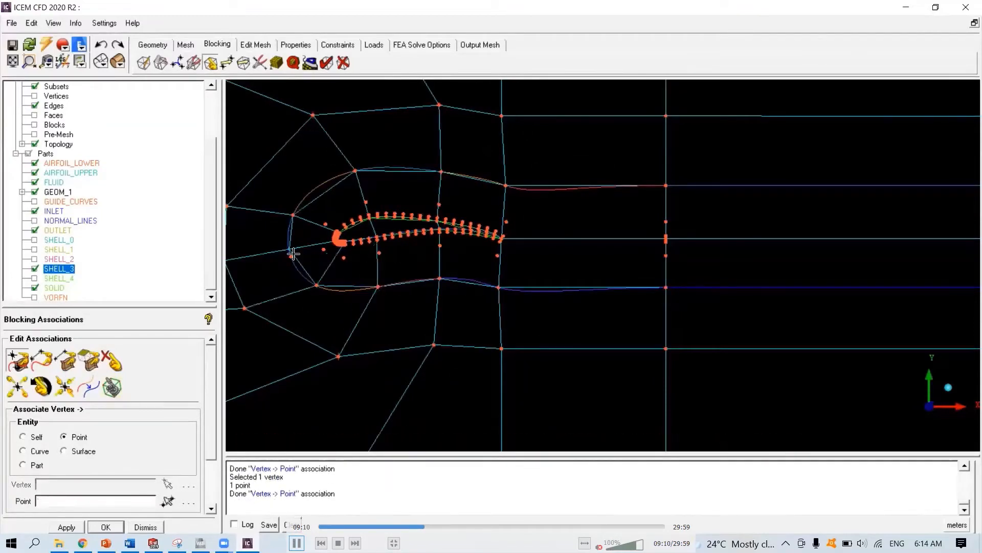
{"action": "left_click", "coordinate": [292, 256]}
{"action": "middle_click", "coordinate": [284, 268]}
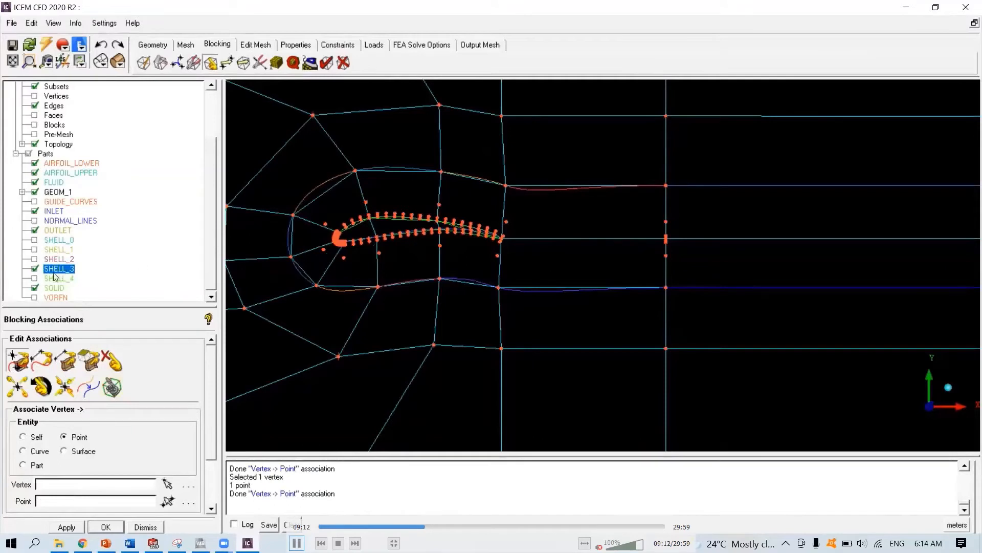
- Display SHELL_2 instead of SHELL_3 and split the block edge below the leading edge near the SHELL_2 curve
{"action": "left_click", "coordinate": [34, 268]}
{"action": "left_click", "coordinate": [35, 259]}
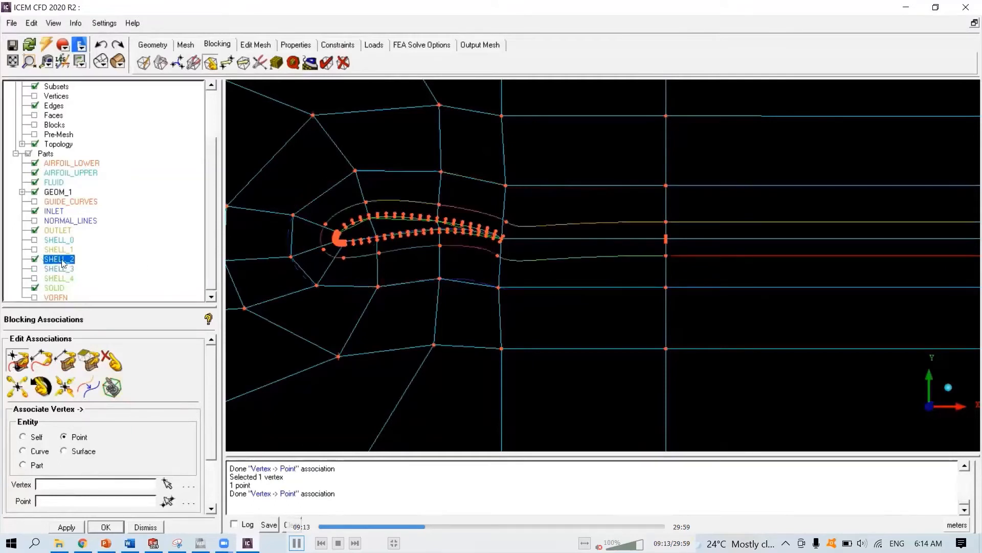
{"action": "left_click", "coordinate": [162, 63]}
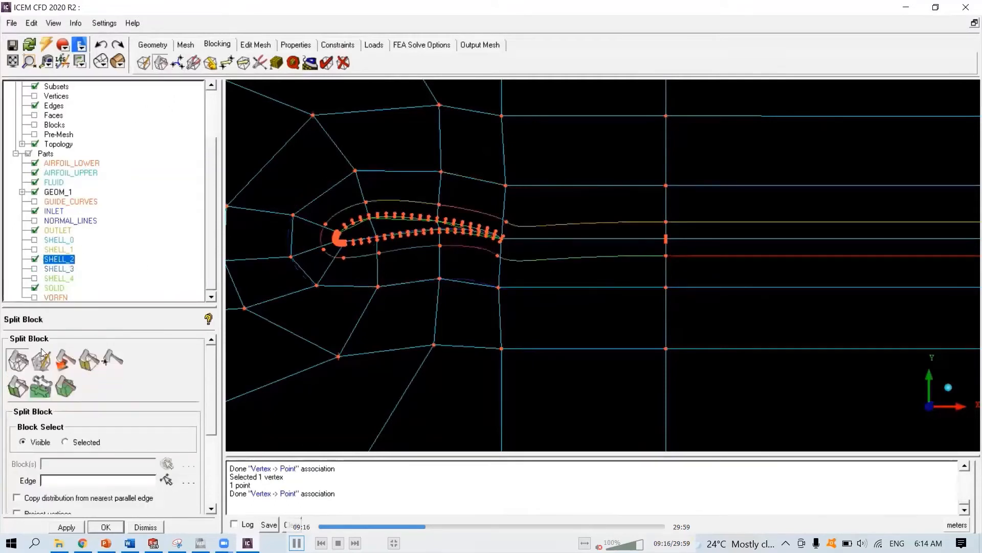
{"action": "left_click", "coordinate": [18, 362]}
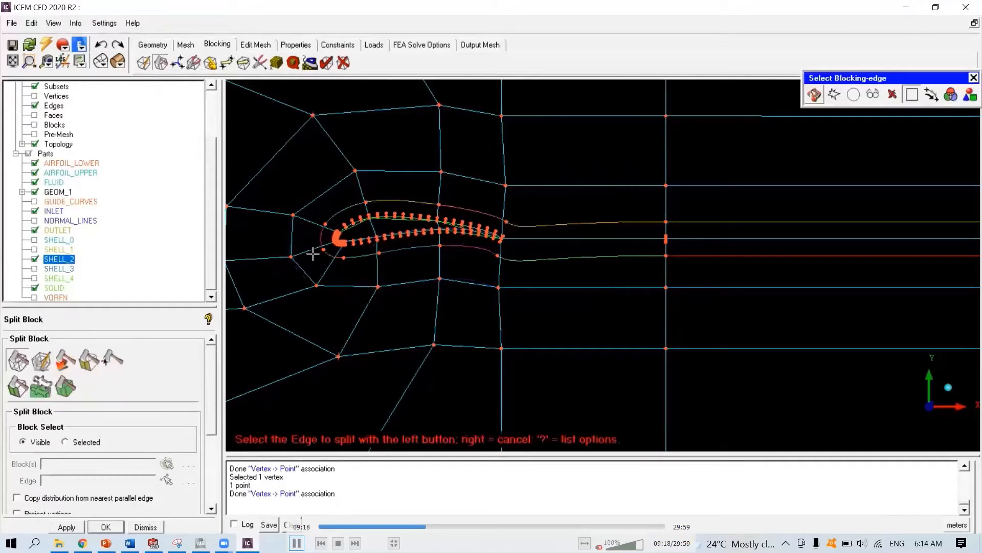
{"action": "left_click", "coordinate": [313, 253]}
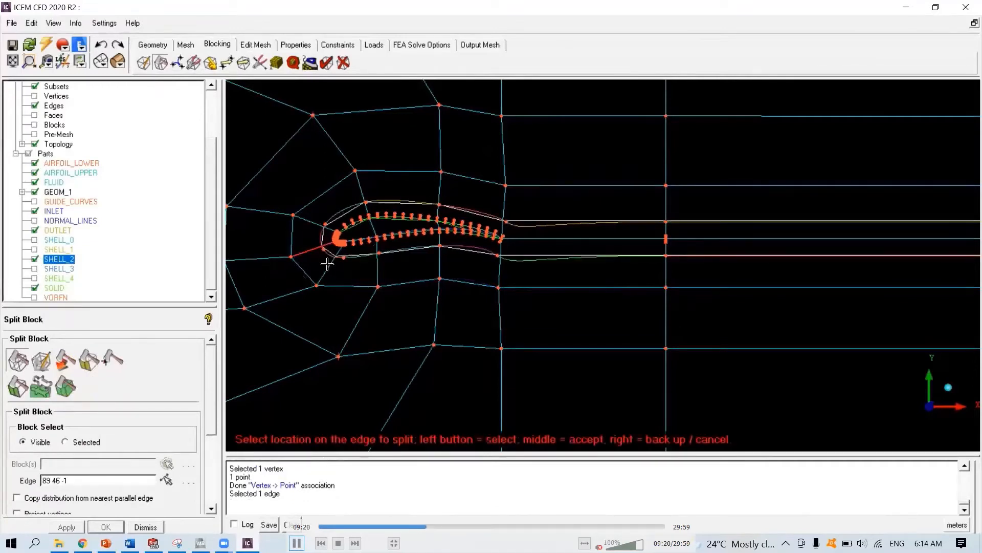
{"action": "left_click", "coordinate": [328, 263]}
{"action": "middle_click", "coordinate": [329, 266]}
{"action": "scroll", "coordinate": [370, 246], "scroll_direction": "up", "scroll_amount": 2}
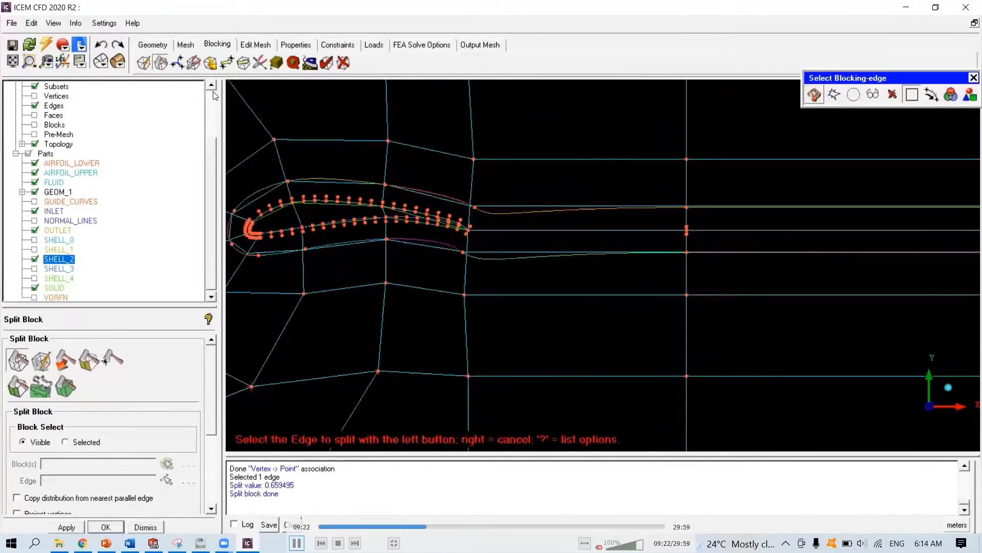
- Associate the two new vertices on the far vertical edge with SHELL_2's upper and lower points
{"action": "left_click", "coordinate": [211, 63]}
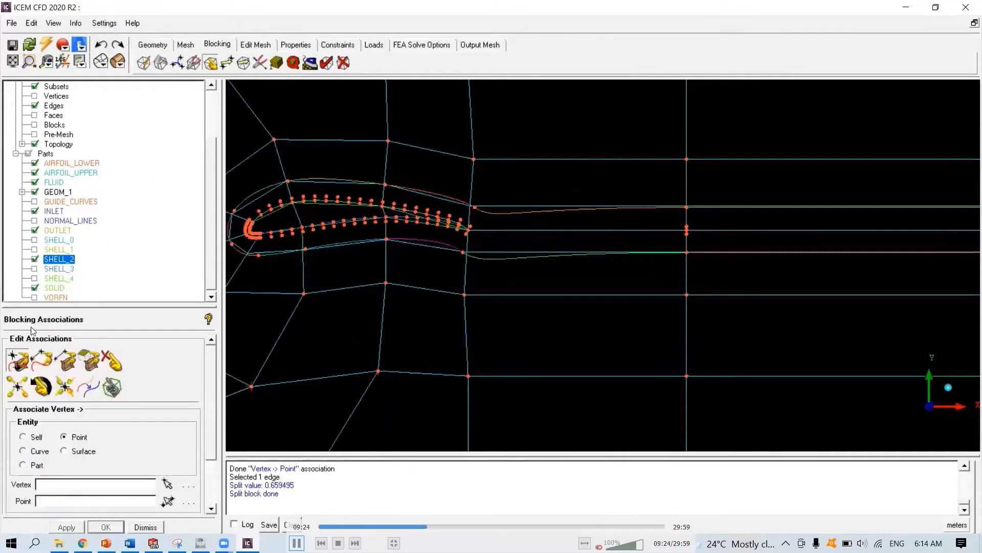
{"action": "left_click", "coordinate": [16, 355]}
{"action": "left_click", "coordinate": [689, 209]}
{"action": "left_click", "coordinate": [689, 210]}
{"action": "left_click", "coordinate": [690, 253]}
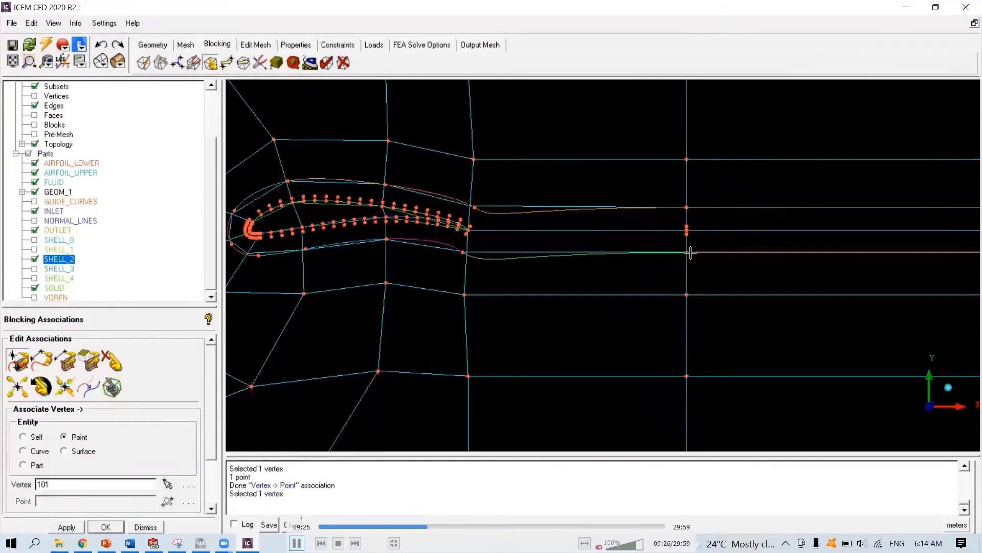
{"action": "left_click", "coordinate": [690, 253]}
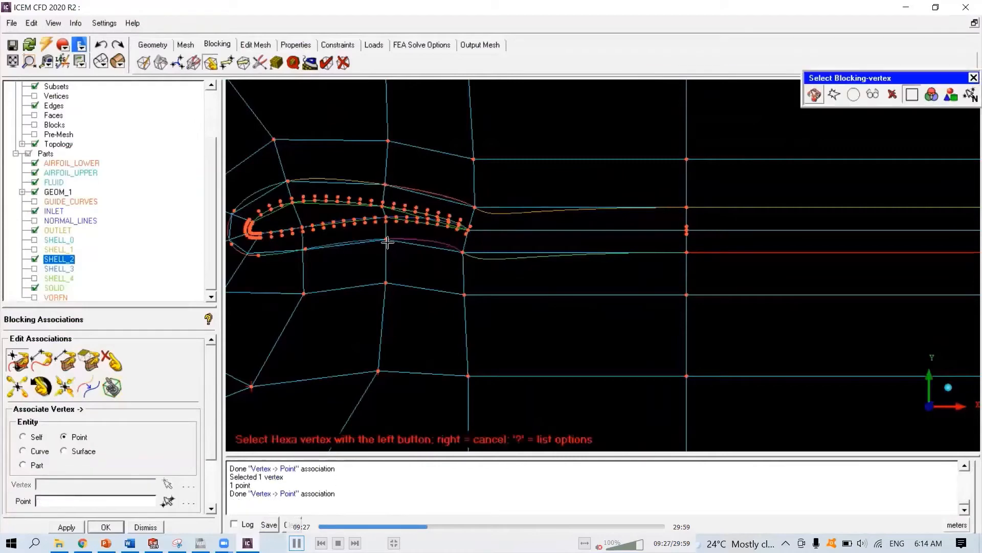
{"action": "middle_click_drag", "start_coordinate": [435, 261], "coordinate": [552, 285]}
- Associate the new split vertices around the airfoil with the nearby SHELL_2 points
{"action": "left_click", "coordinate": [405, 207]}
{"action": "left_click", "coordinate": [405, 207]}
{"action": "left_click", "coordinate": [422, 274]}
{"action": "left_click", "coordinate": [423, 274]}
{"action": "left_click", "coordinate": [365, 279]}
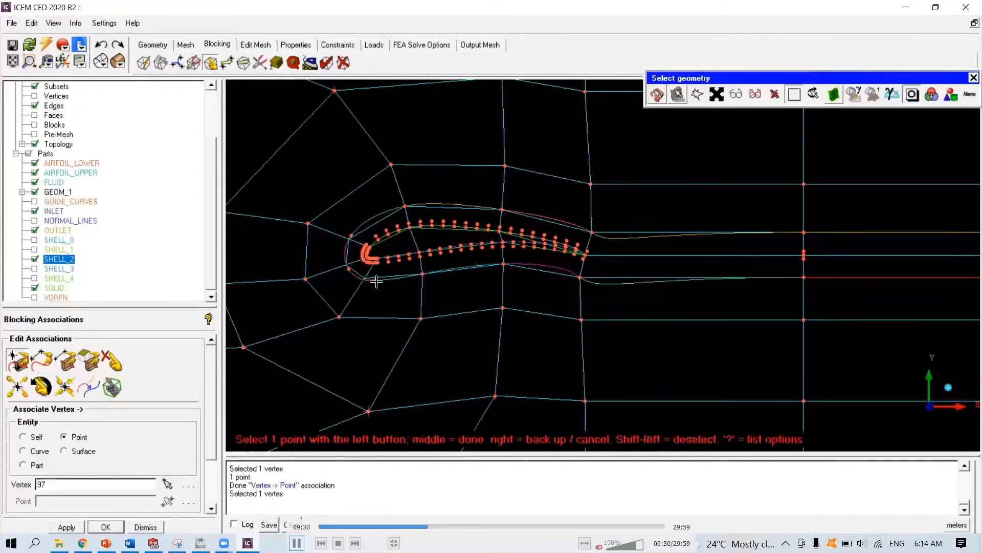
{"action": "left_click", "coordinate": [375, 281]}
{"action": "left_click", "coordinate": [348, 237]}
{"action": "left_click", "coordinate": [348, 234]}
- Split the block edge just below the leading edge to add another thin layer around the airfoil
{"action": "scroll", "coordinate": [493, 245], "scroll_direction": "up", "scroll_amount": 3}
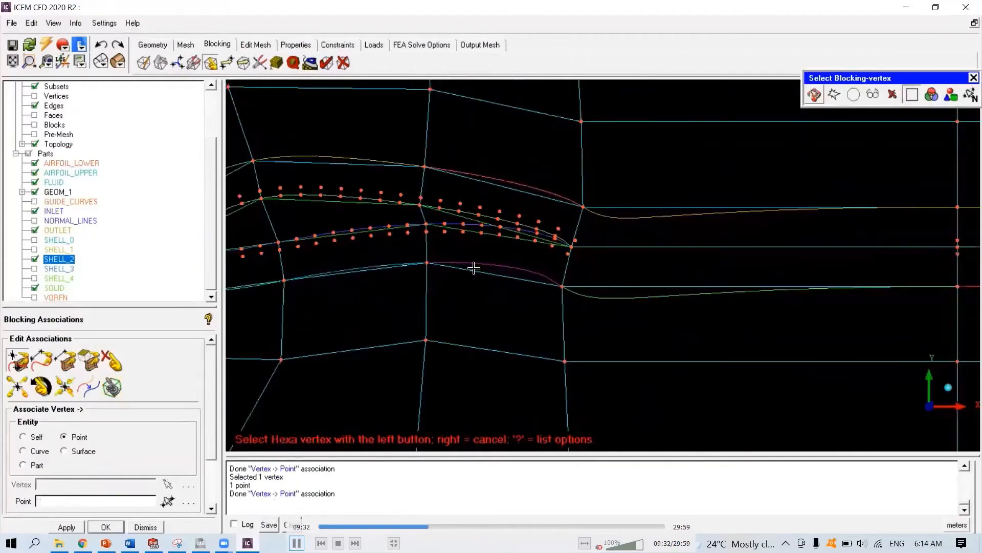
{"action": "scroll", "coordinate": [462, 275], "scroll_direction": "up", "scroll_amount": 3}
{"action": "middle_click_drag", "start_coordinate": [394, 266], "coordinate": [673, 282]}
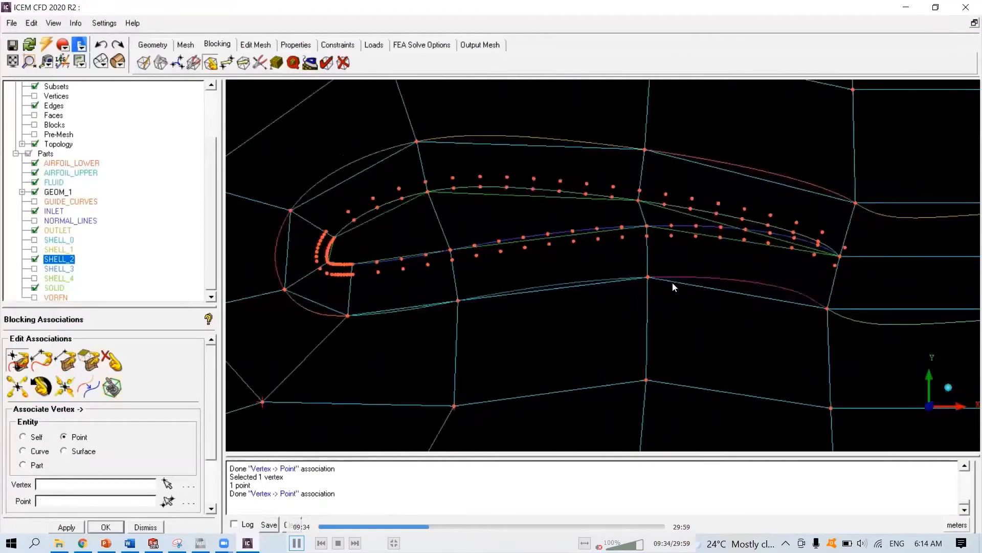
{"action": "left_click", "coordinate": [161, 63]}
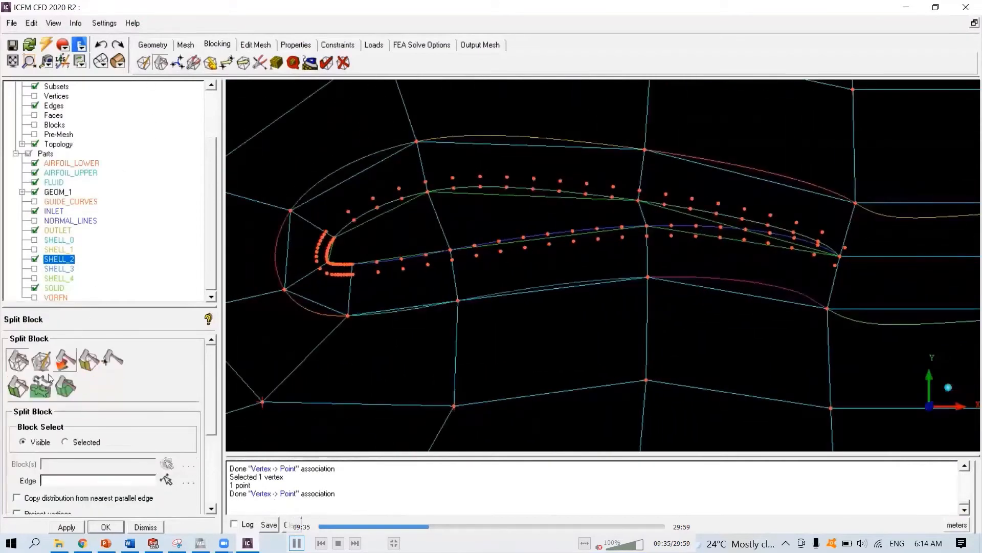
{"action": "left_click", "coordinate": [18, 362]}
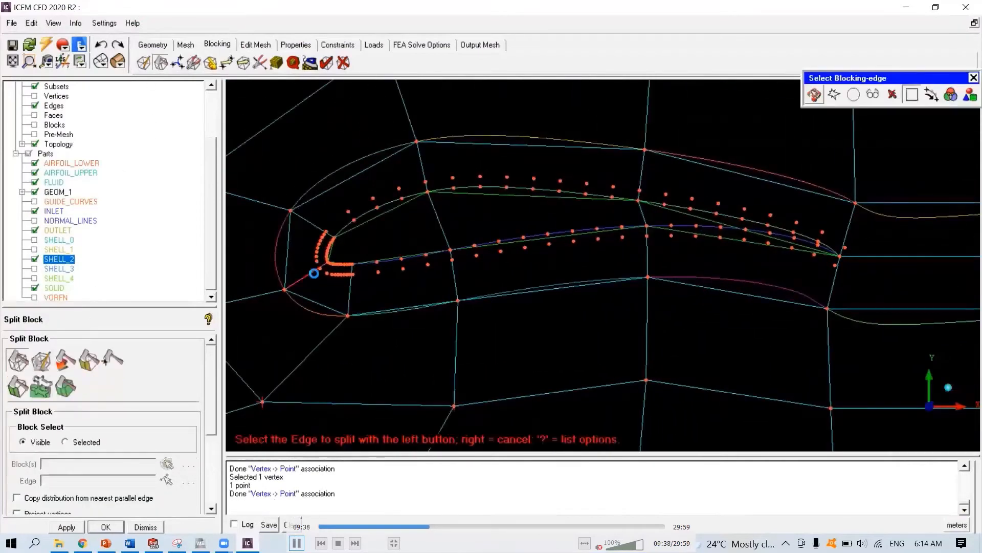
{"action": "left_click", "coordinate": [314, 273]}
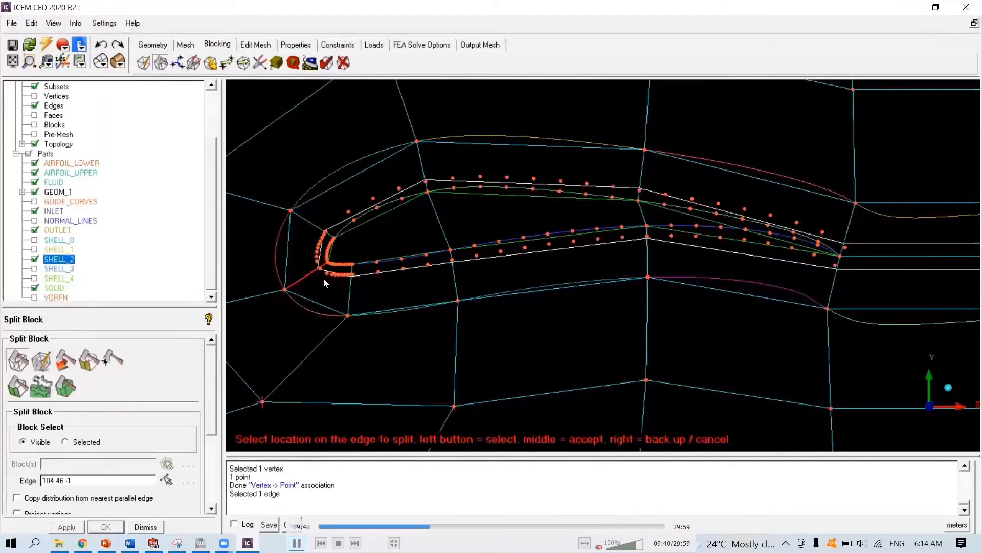
{"action": "left_click", "coordinate": [323, 280]}
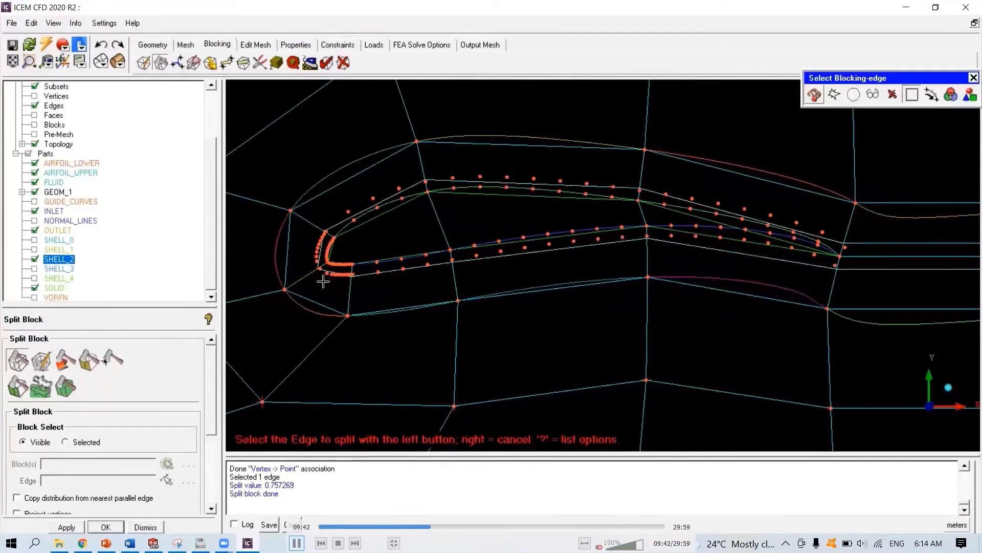
{"action": "right_click", "coordinate": [324, 281]}
- Display SHELL_1 instead of SHELL_2 and associate the two new vertices on the far vertical edge with SHELL_1's points
{"action": "left_click", "coordinate": [35, 259]}
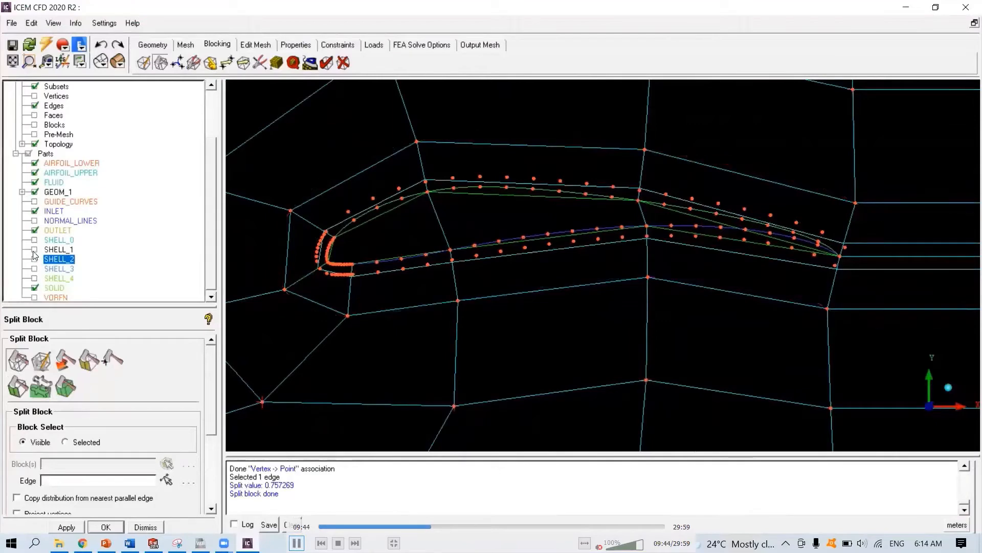
{"action": "left_click", "coordinate": [34, 250]}
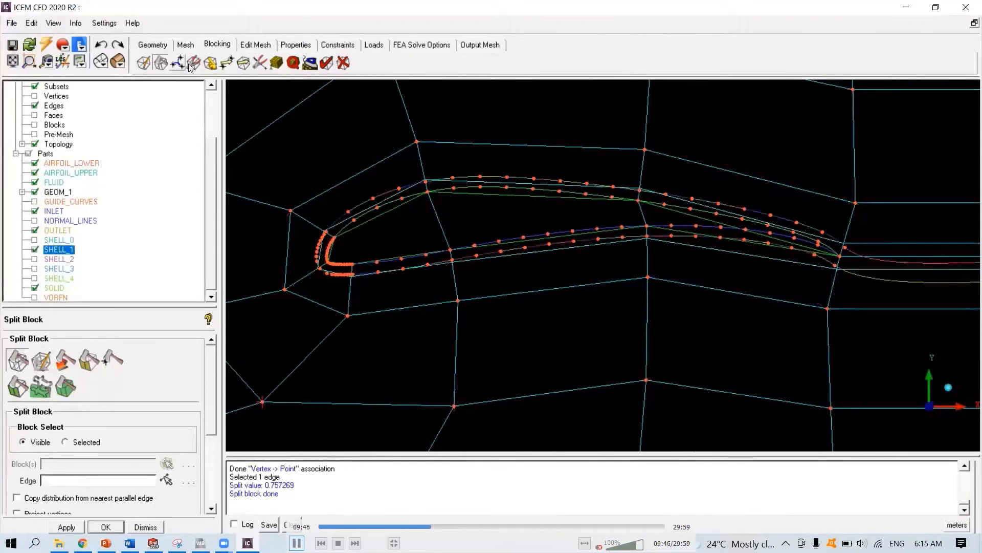
{"action": "left_click", "coordinate": [211, 63]}
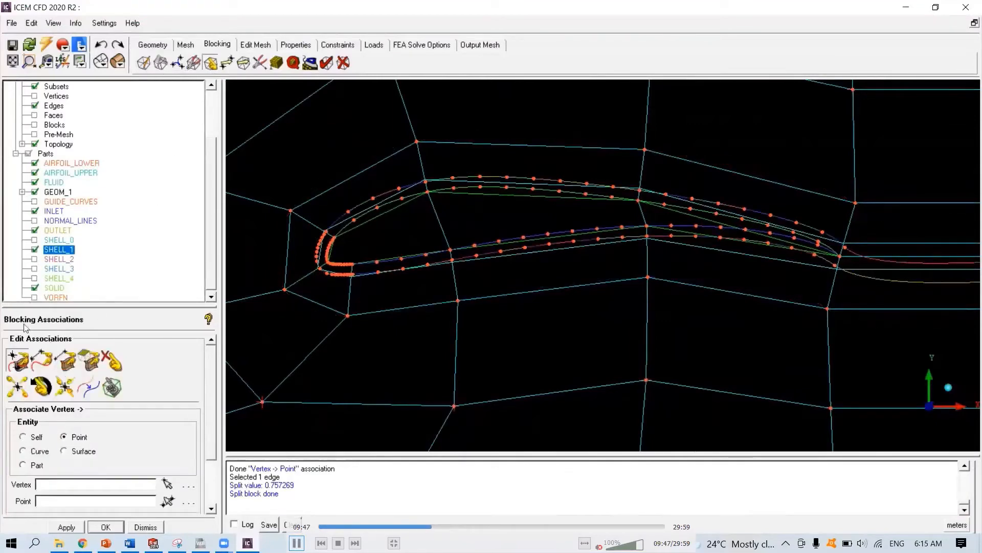
{"action": "left_click", "coordinate": [34, 249]}
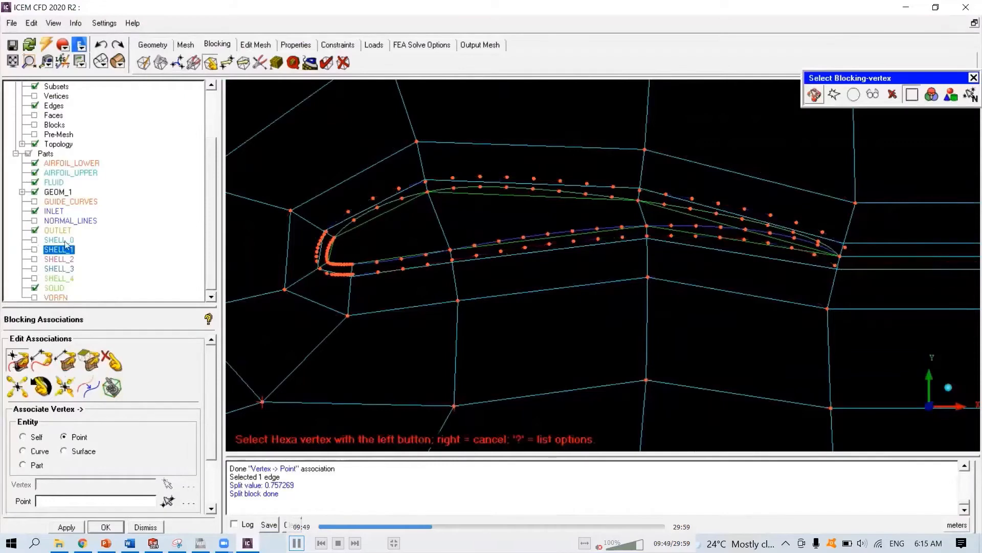
{"action": "scroll", "coordinate": [632, 258], "scroll_direction": "up", "scroll_amount": 2}
{"action": "middle_click_drag", "start_coordinate": [936, 281], "coordinate": [589, 334]}
{"action": "middle_click_drag", "start_coordinate": [921, 328], "coordinate": [614, 302]}
{"action": "scroll", "coordinate": [629, 276], "scroll_direction": "up", "scroll_amount": 2}
{"action": "left_click", "coordinate": [624, 260]}
{"action": "left_click", "coordinate": [625, 266]}
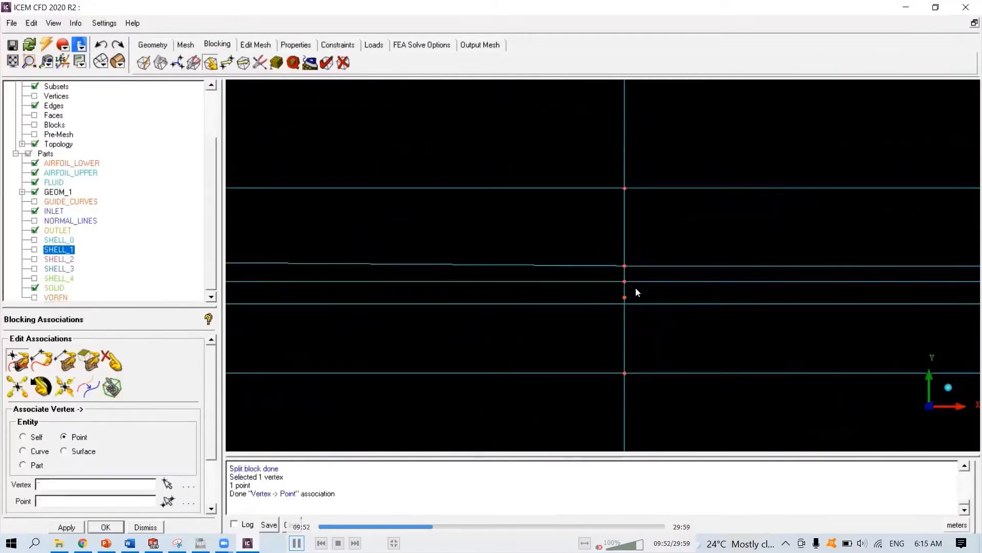
{"action": "left_click", "coordinate": [625, 304]}
{"action": "left_click", "coordinate": [625, 297]}
- Associate the new vertices around the trailing edge with the nearby SHELL_1 points
{"action": "middle_click_drag", "start_coordinate": [307, 307], "coordinate": [589, 271]}
{"action": "middle_click_drag", "start_coordinate": [449, 270], "coordinate": [660, 296]}
{"action": "scroll", "coordinate": [614, 277], "scroll_direction": "up", "scroll_amount": 3}
{"action": "left_click", "coordinate": [579, 218]}
{"action": "left_click", "coordinate": [579, 234]}
{"action": "left_click", "coordinate": [545, 322]}
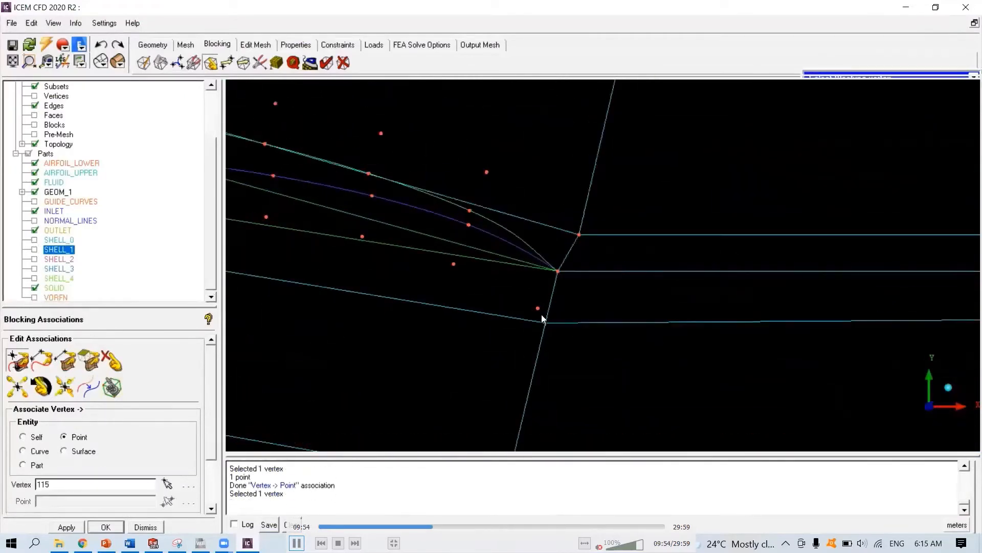
{"action": "left_click", "coordinate": [537, 308]}
- Associate the new vertices along the airfoil's upper and lower mid-sections with the nearby SHELL_1 points
{"action": "scroll", "coordinate": [368, 271], "scroll_direction": "down", "scroll_amount": 2}
{"action": "middle_click_drag", "start_coordinate": [368, 272], "coordinate": [810, 325]}
{"action": "left_click", "coordinate": [571, 166]}
{"action": "left_click", "coordinate": [574, 173]}
{"action": "left_click", "coordinate": [590, 277]}
{"action": "left_click", "coordinate": [589, 275]}
{"action": "scroll", "coordinate": [388, 245], "scroll_direction": "down", "scroll_amount": 1}
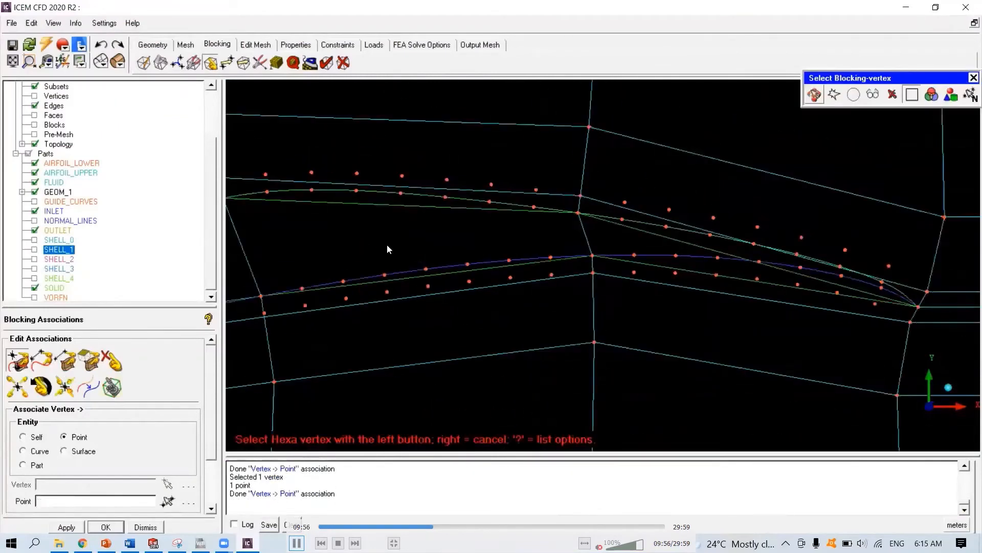
{"action": "middle_click_drag", "start_coordinate": [388, 246], "coordinate": [841, 248]}
{"action": "left_click", "coordinate": [675, 181]}
{"action": "left_click", "coordinate": [675, 178]}
{"action": "left_click", "coordinate": [718, 316]}
{"action": "left_click", "coordinate": [718, 313]}
- Associate the new vertices around the leading edge with SHELL_1's points and finish the association
{"action": "scroll", "coordinate": [501, 328], "scroll_direction": "up", "scroll_amount": 3}
{"action": "left_click", "coordinate": [520, 200]}
{"action": "left_click", "coordinate": [526, 197]}
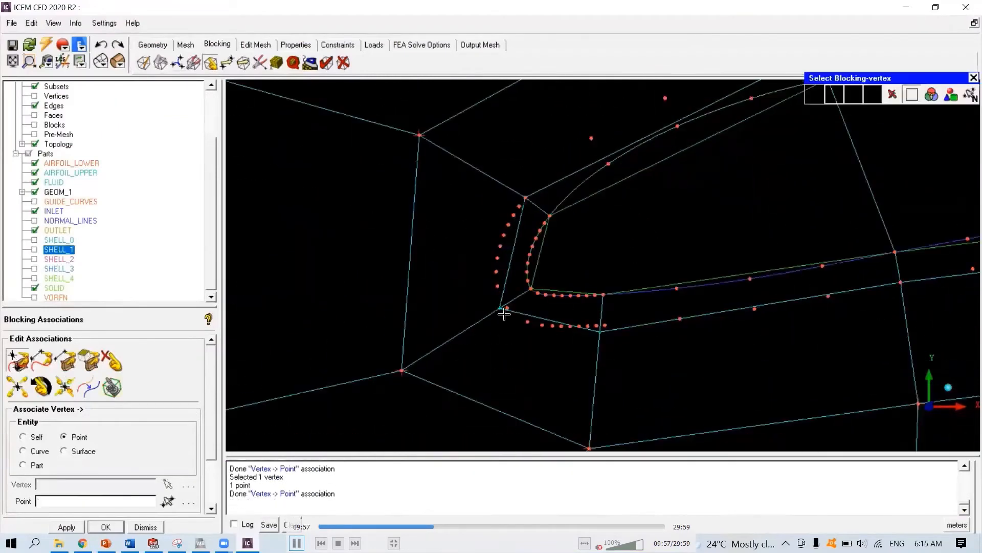
{"action": "left_click", "coordinate": [503, 311]}
{"action": "left_click", "coordinate": [507, 309]}
{"action": "left_click", "coordinate": [600, 331]}
{"action": "left_click", "coordinate": [605, 325]}
{"action": "scroll", "coordinate": [695, 268], "scroll_direction": "down", "scroll_amount": 4}
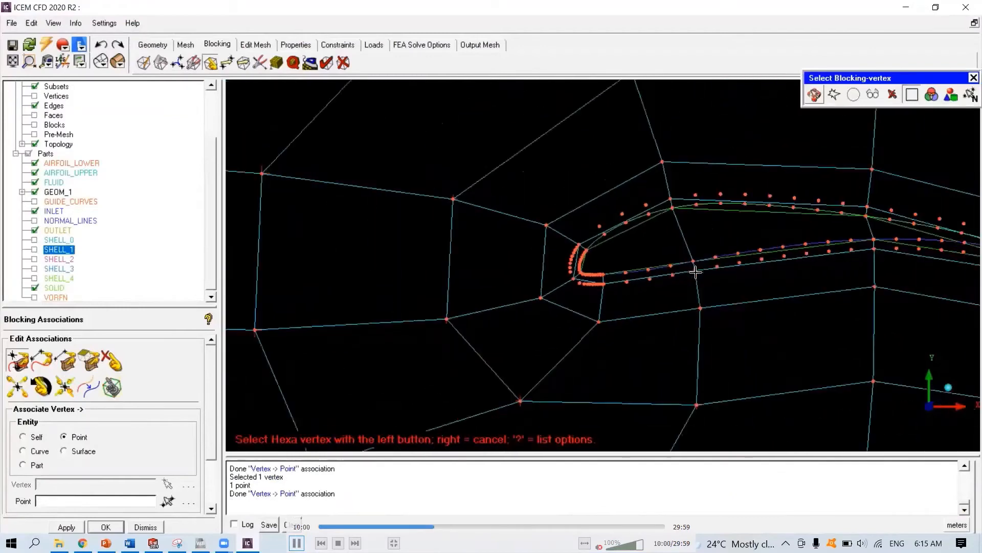
{"action": "right_click", "coordinate": [695, 272]}
- Associate the split vertices on the outlet boundary edge with their matching outlet points
{"action": "scroll", "coordinate": [697, 271], "scroll_direction": "down", "scroll_amount": 5}
{"action": "middle_click_drag", "start_coordinate": [683, 301], "coordinate": [646, 302]}
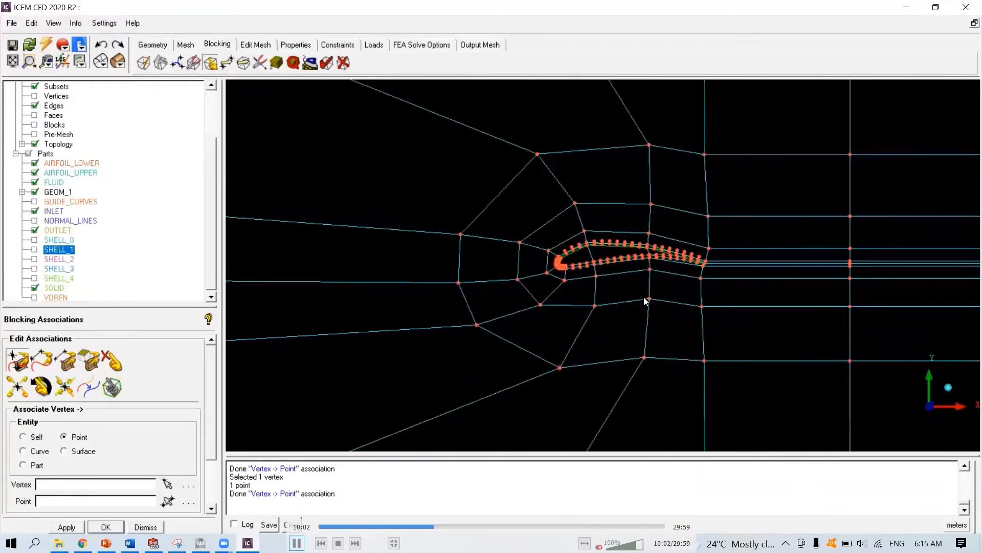
{"action": "scroll", "coordinate": [574, 298], "scroll_direction": "down", "scroll_amount": 8}
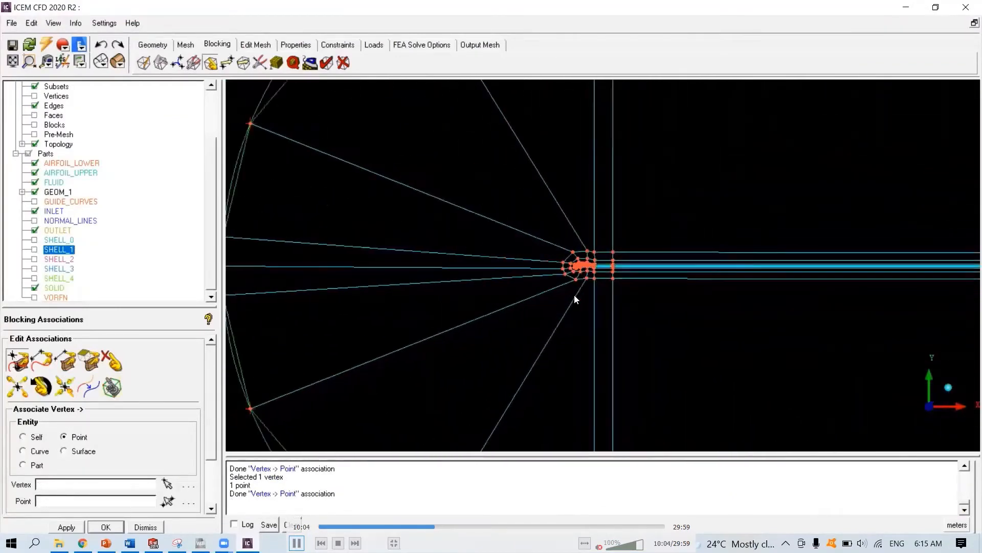
{"action": "scroll", "coordinate": [681, 308], "scroll_direction": "down", "scroll_amount": 5}
{"action": "middle_click_drag", "start_coordinate": [675, 306], "coordinate": [406, 305]}
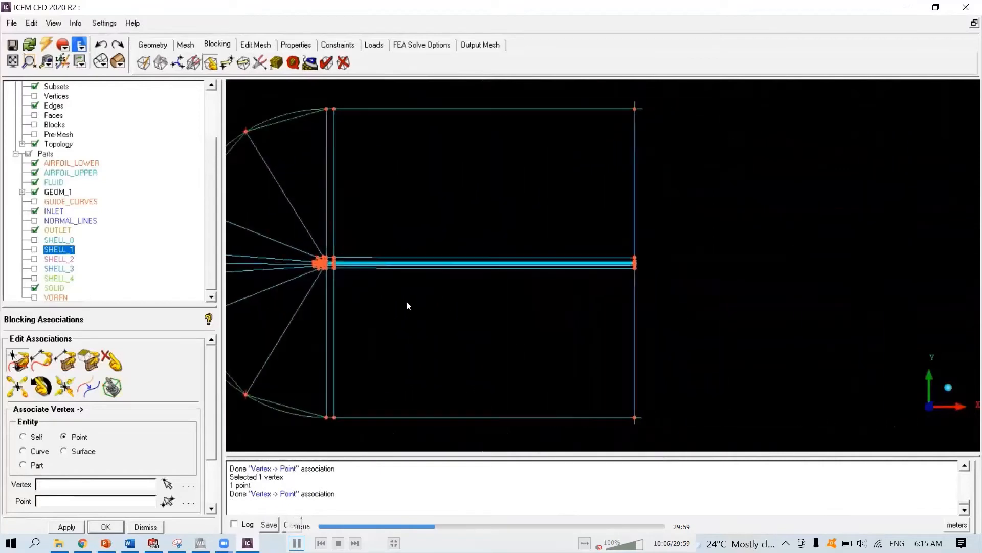
{"action": "scroll", "coordinate": [670, 300], "scroll_direction": "up", "scroll_amount": 6}
{"action": "middle_click_drag", "start_coordinate": [674, 302], "coordinate": [557, 309]}
{"action": "scroll", "coordinate": [584, 295], "scroll_direction": "up", "scroll_amount": 6}
{"action": "left_click", "coordinate": [21, 360]}
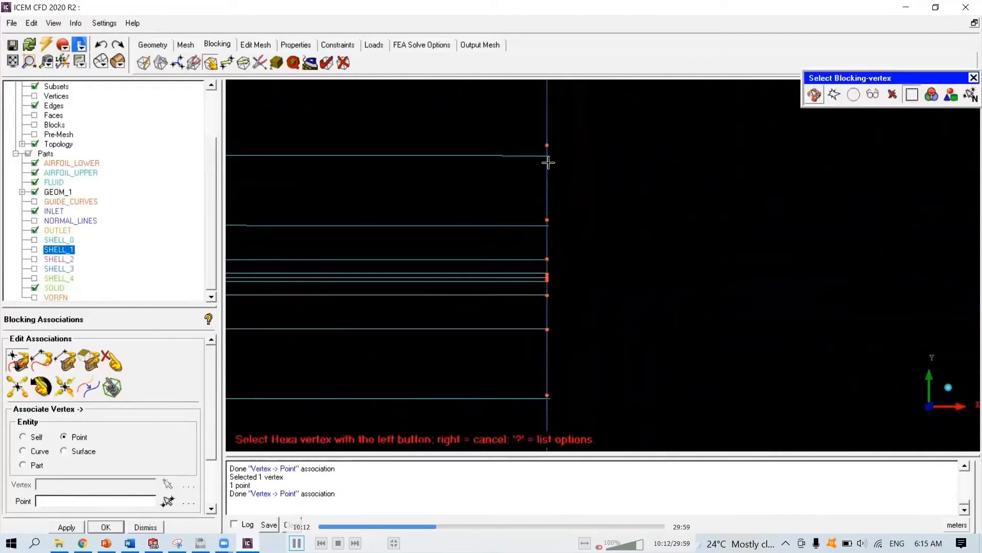
{"action": "left_click", "coordinate": [548, 156]}
{"action": "left_click", "coordinate": [547, 145]}
{"action": "left_click", "coordinate": [547, 397]}
{"action": "left_click", "coordinate": [547, 395]}
{"action": "left_click", "coordinate": [547, 328]}
{"action": "left_click", "coordinate": [547, 329]}
{"action": "left_click", "coordinate": [548, 225]}
{"action": "left_click", "coordinate": [547, 220]}
- Associate the remaining split vertices on the downstream vertical edges with their corresponding points
{"action": "scroll", "coordinate": [537, 289], "scroll_direction": "up", "scroll_amount": 5}
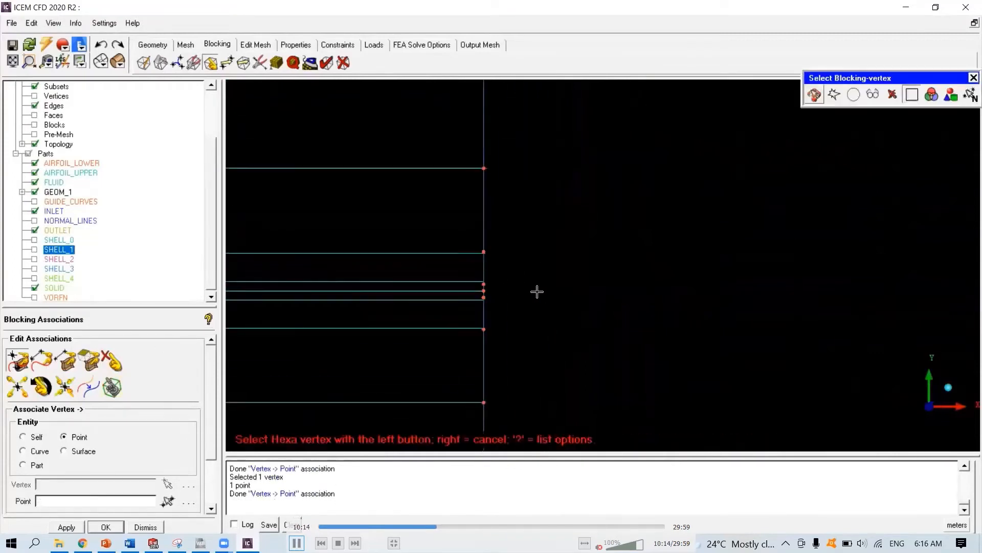
{"action": "left_click", "coordinate": [579, 322]}
{"action": "left_click", "coordinate": [579, 325]}
{"action": "left_click", "coordinate": [579, 213]}
{"action": "left_click", "coordinate": [578, 210]}
{"action": "scroll", "coordinate": [560, 265], "scroll_direction": "up", "scroll_amount": 5}
{"action": "left_click", "coordinate": [528, 236]}
{"action": "left_click", "coordinate": [528, 243]}
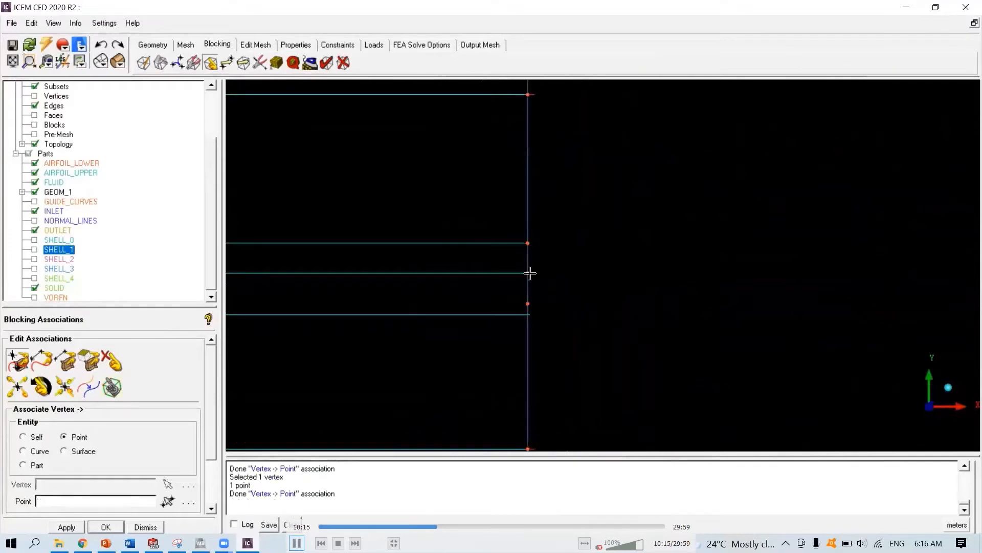
{"action": "left_click", "coordinate": [528, 273]}
{"action": "left_click", "coordinate": [528, 273]}
{"action": "left_click", "coordinate": [528, 305]}
{"action": "left_click", "coordinate": [528, 304]}
- Inspect the whole blocking from the outlet back to the inlet arc
{"action": "scroll", "coordinate": [563, 274], "scroll_direction": "down", "scroll_amount": 5}
{"action": "scroll", "coordinate": [566, 273], "scroll_direction": "down", "scroll_amount": 8}
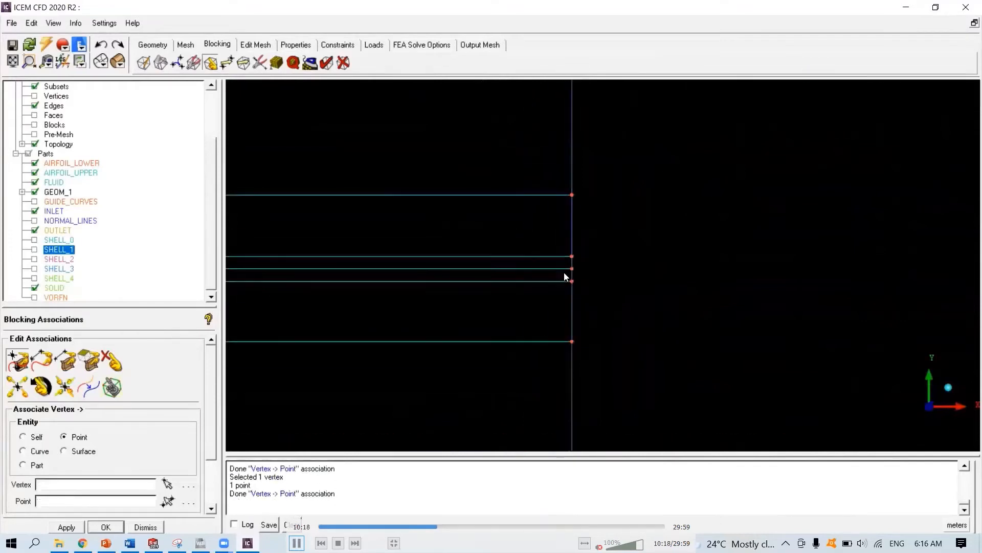
{"action": "scroll", "coordinate": [565, 273], "scroll_direction": "down", "scroll_amount": 6}
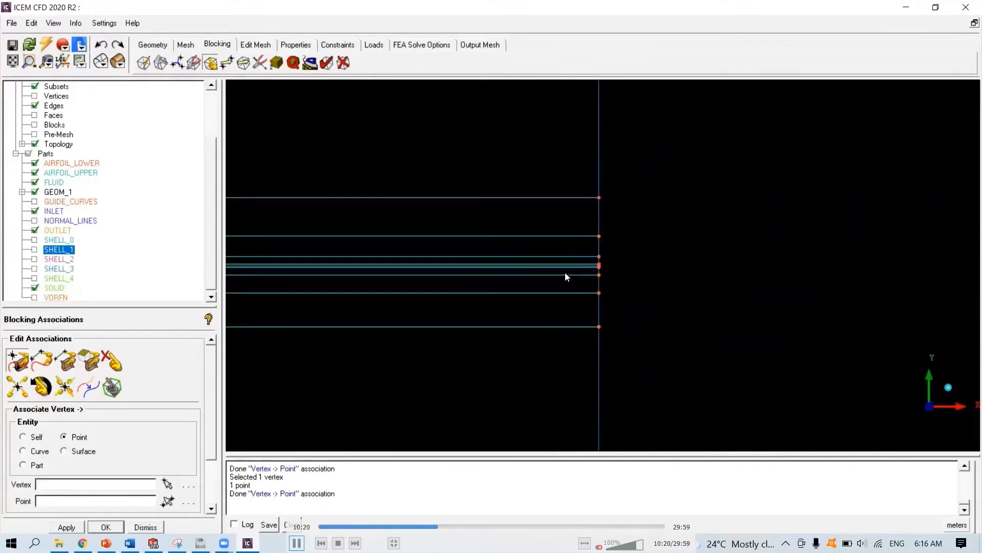
{"action": "scroll", "coordinate": [563, 276], "scroll_direction": "down", "scroll_amount": 4}
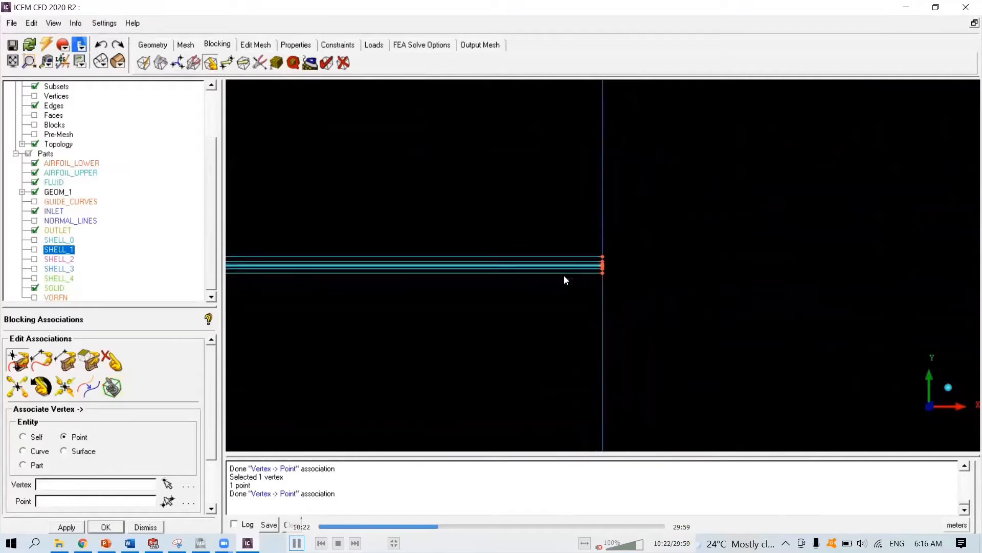
{"action": "middle_click_drag", "start_coordinate": [469, 280], "coordinate": [800, 289]}
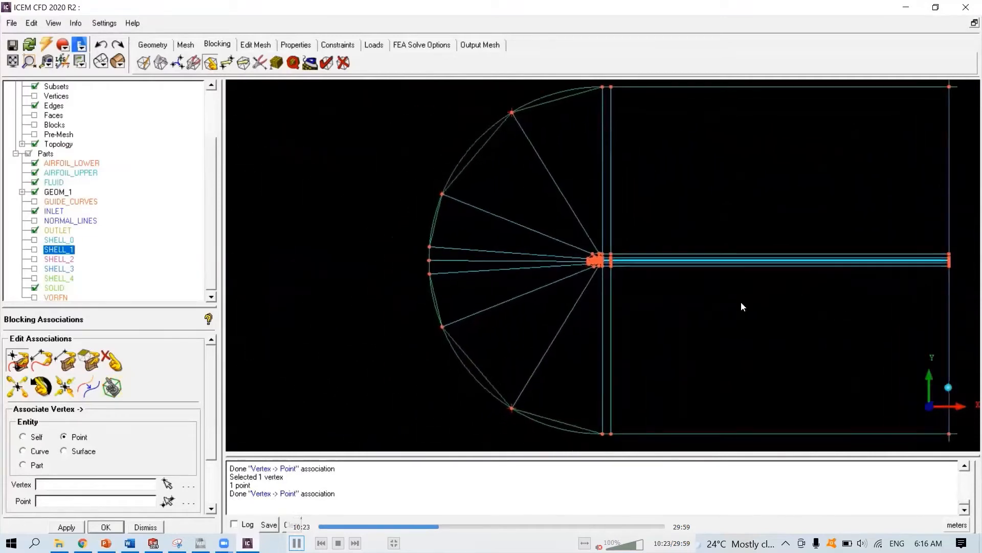
{"action": "scroll", "coordinate": [604, 295], "scroll_direction": "up", "scroll_amount": 5}
{"action": "scroll", "coordinate": [574, 273], "scroll_direction": "up", "scroll_amount": 3}
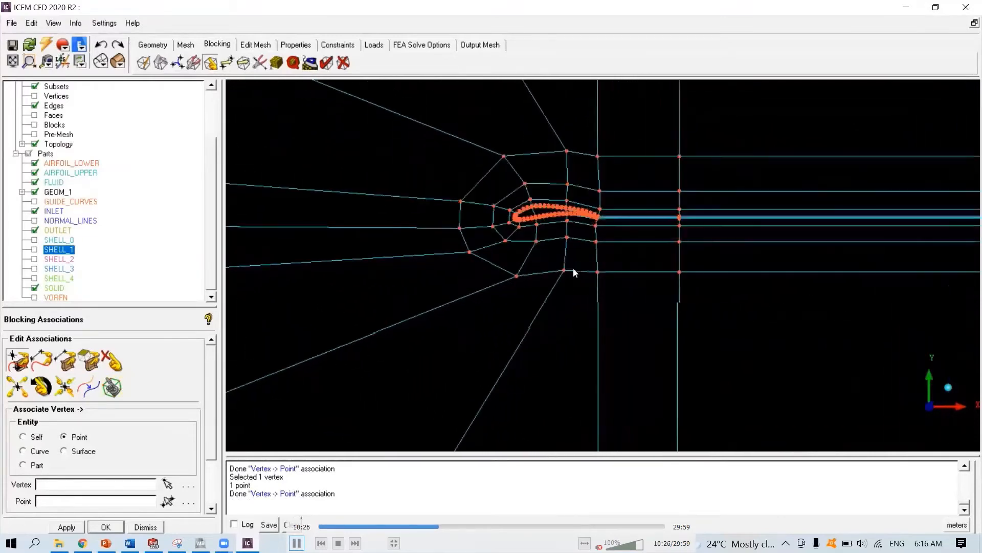
{"action": "scroll", "coordinate": [572, 271], "scroll_direction": "down", "scroll_amount": 3}
{"action": "scroll", "coordinate": [572, 272], "scroll_direction": "down", "scroll_amount": 5}
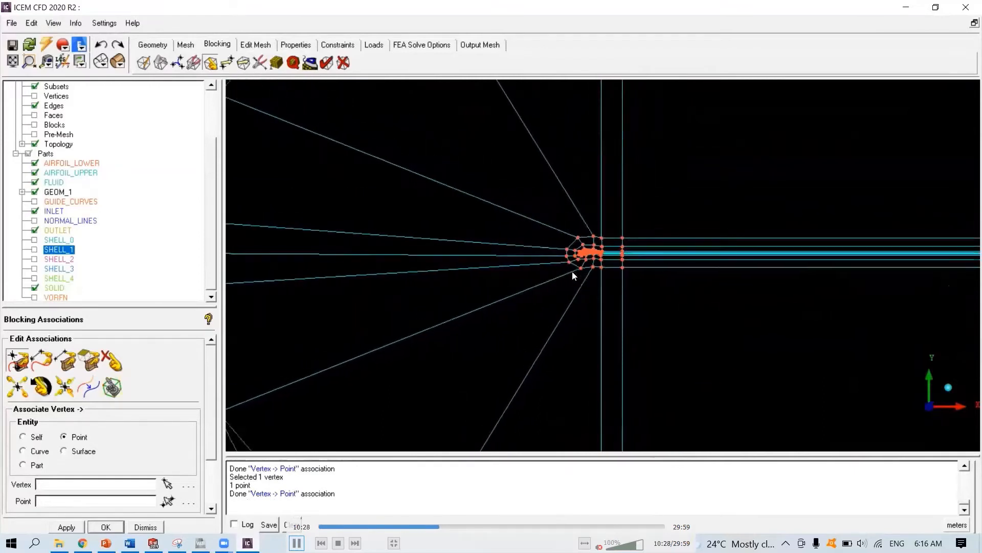
{"action": "middle_click_drag", "start_coordinate": [642, 280], "coordinate": [599, 290]}
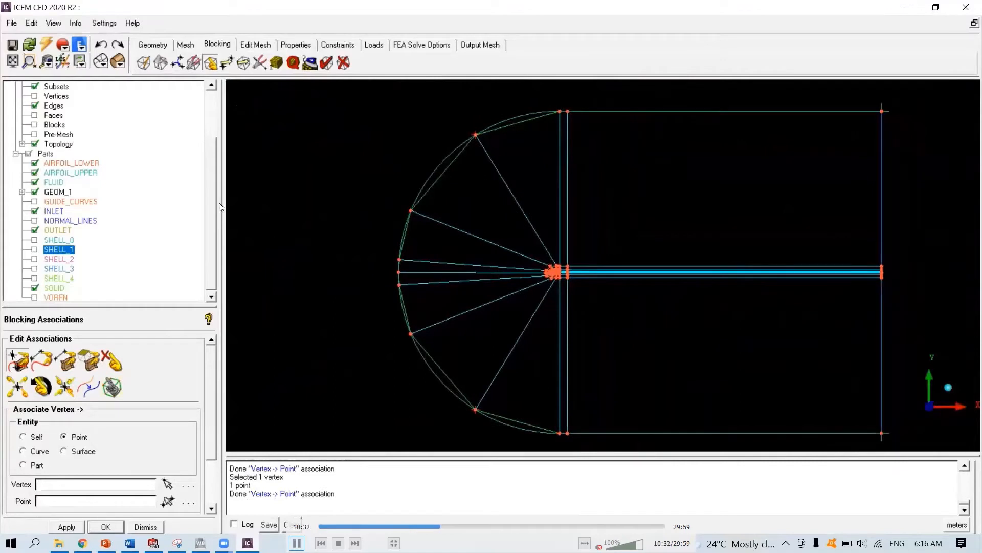
{"action": "left_click_drag", "start_coordinate": [213, 163], "coordinate": [210, 103]}
- Open Index Control for the blocking
{"action": "right_click", "coordinate": [58, 148]}
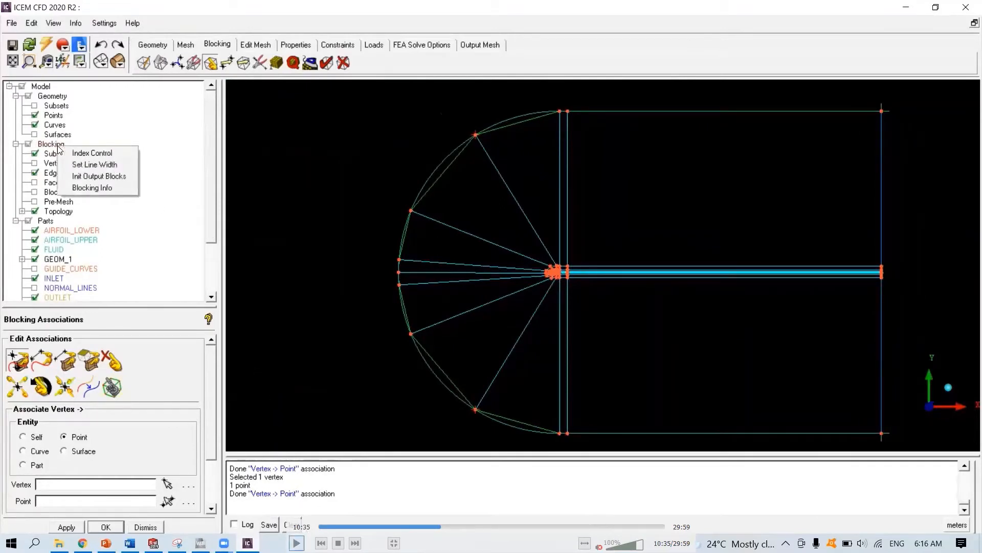
{"action": "left_click", "coordinate": [296, 543]}
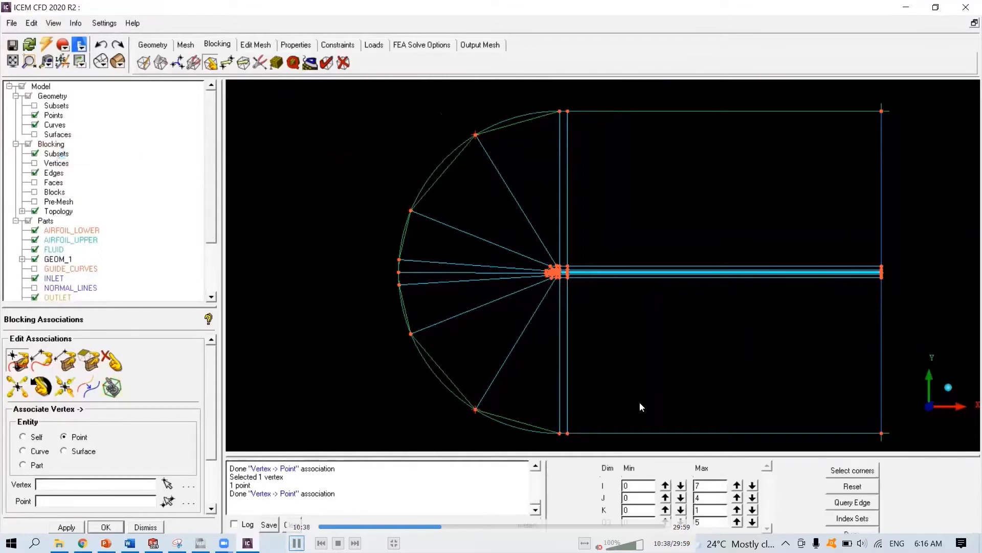
{"action": "left_click", "coordinate": [296, 543]}
{"action": "key", "text": "space"}
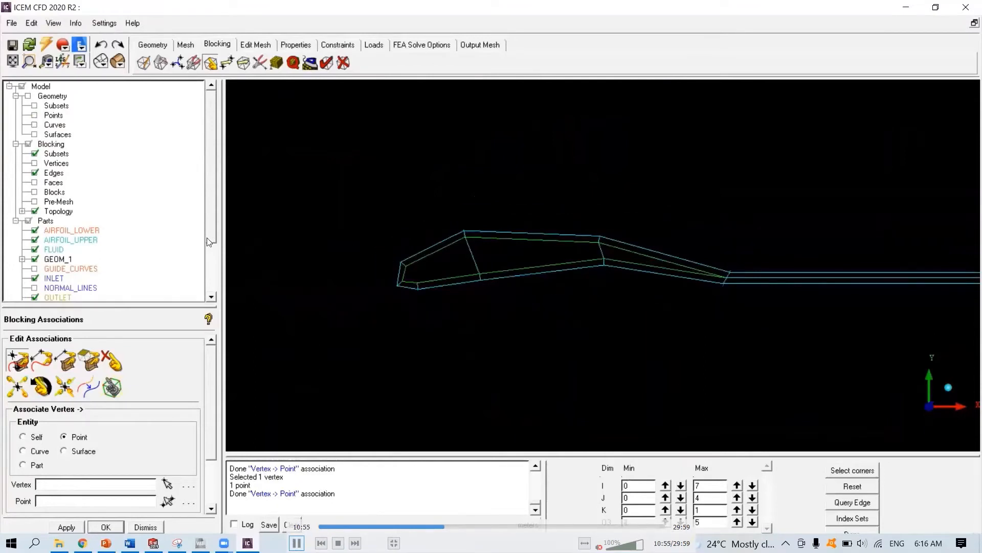
{"action": "key", "text": "space"}
{"action": "key", "text": "space"}
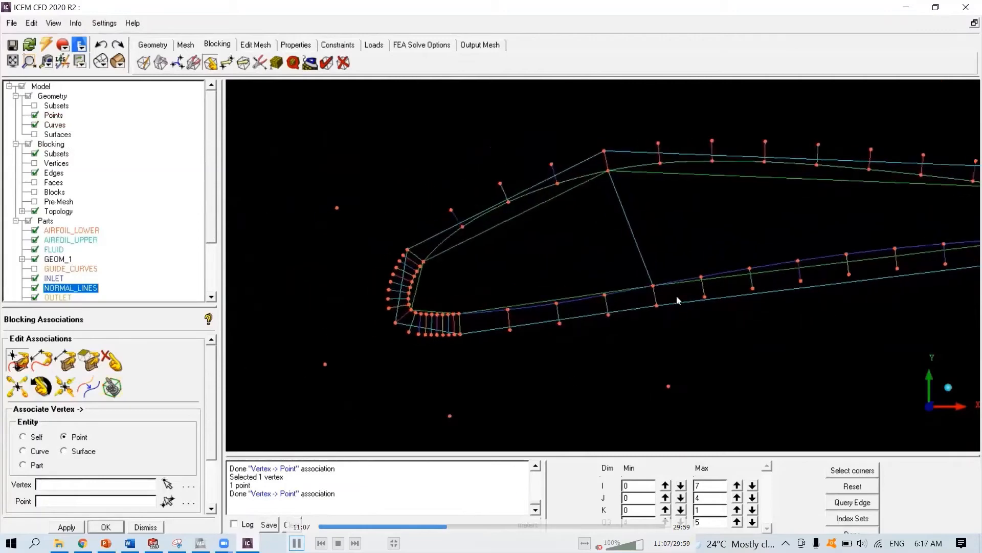
{"action": "key", "text": "space"}
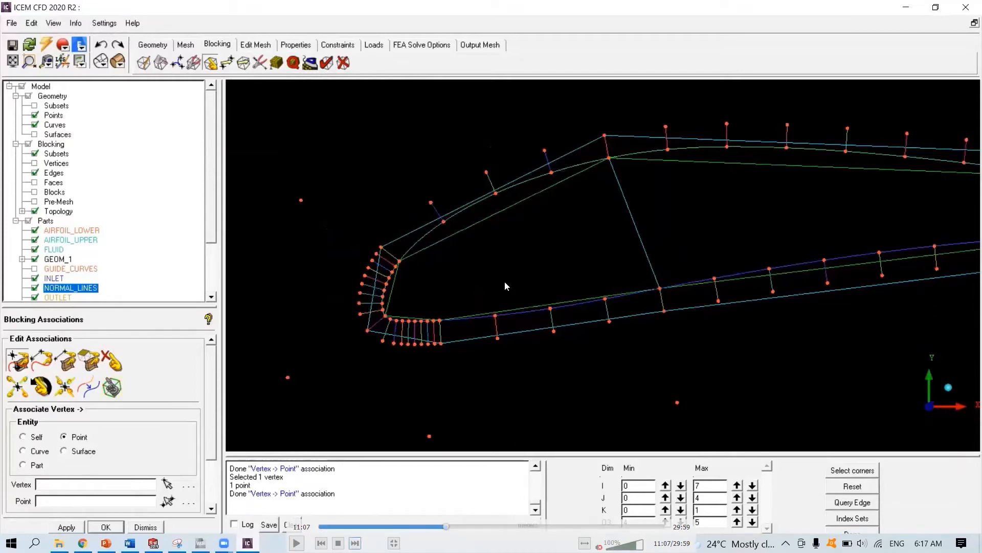
{"action": "key", "text": "space"}
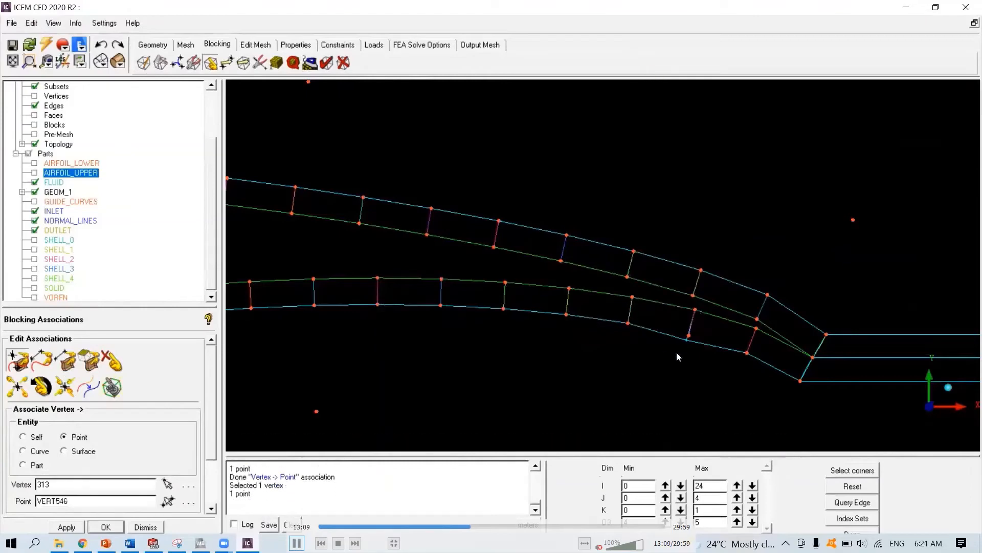
{"action": "scroll", "coordinate": [658, 351], "scroll_direction": "down", "scroll_amount": 3}
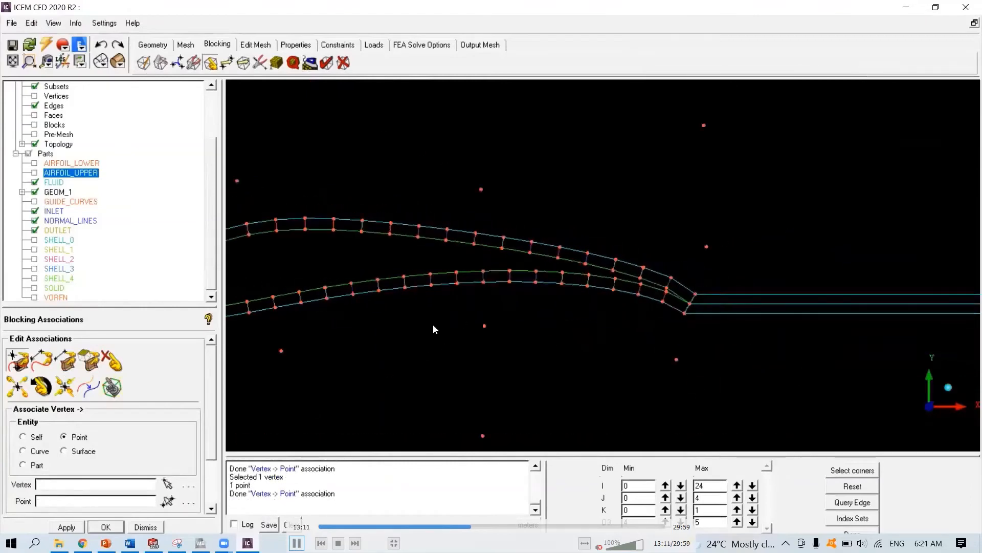
- Split the blocks at the airfoil leading edge with two new edges across the nose region
{"action": "middle_click_drag", "start_coordinate": [432, 324], "coordinate": [855, 302]}
{"action": "scroll", "coordinate": [579, 305], "scroll_direction": "up", "scroll_amount": 5}
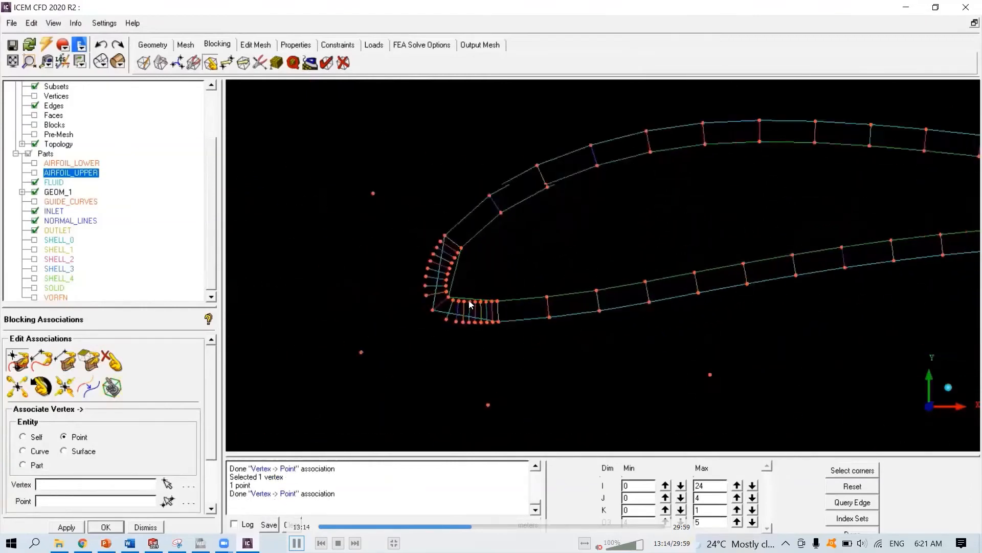
{"action": "scroll", "coordinate": [578, 254], "scroll_direction": "up", "scroll_amount": 1}
{"action": "middle_click_drag", "start_coordinate": [578, 254], "coordinate": [602, 271]}
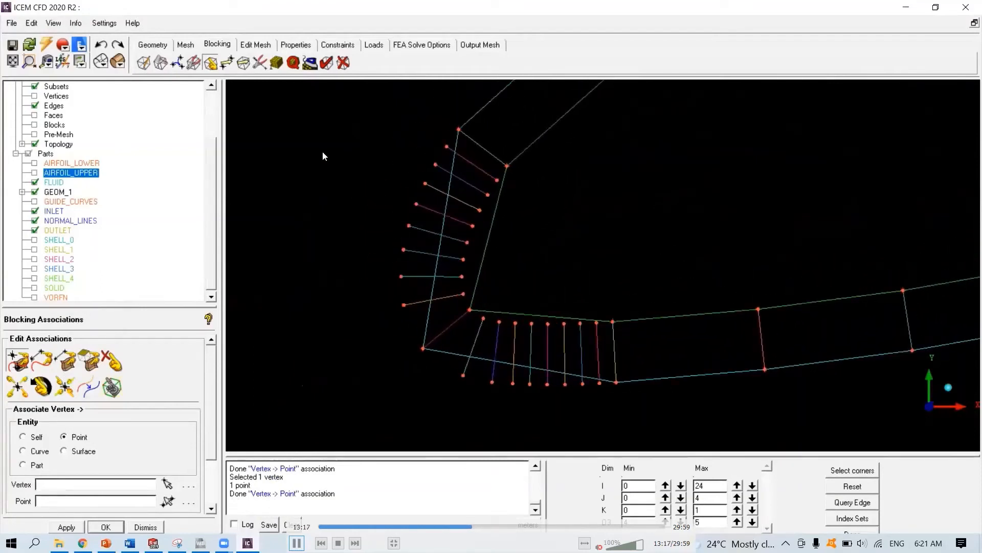
{"action": "left_click", "coordinate": [157, 63]}
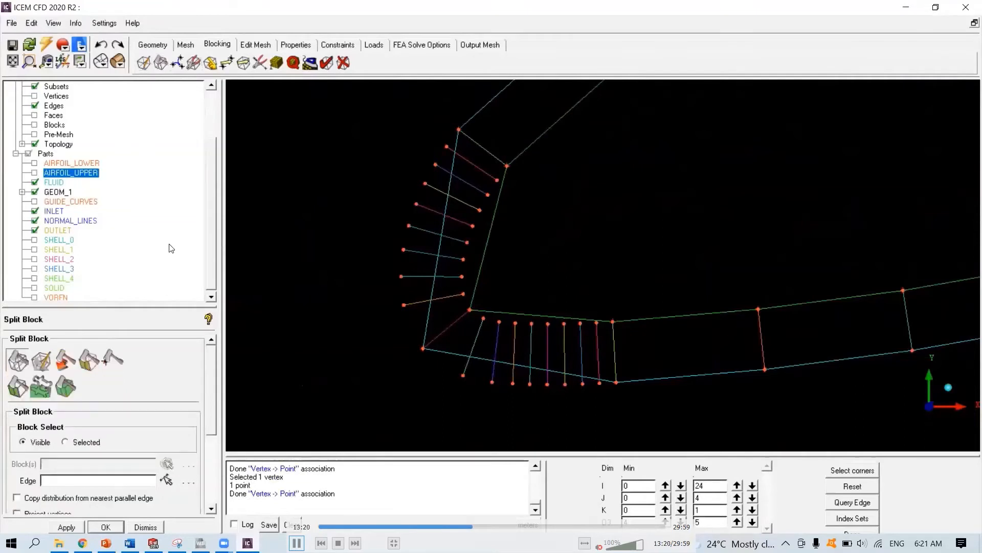
{"action": "left_click", "coordinate": [473, 295]}
{"action": "left_click", "coordinate": [475, 291]}
{"action": "left_click", "coordinate": [488, 328]}
{"action": "middle_click", "coordinate": [487, 326]}
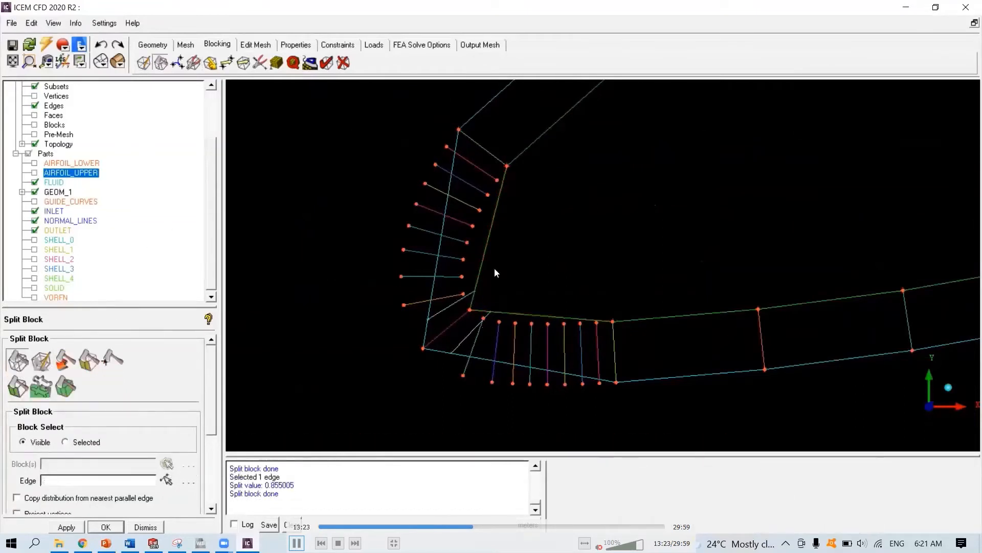
{"action": "left_click", "coordinate": [492, 229]}
{"action": "middle_click", "coordinate": [492, 228]}
{"action": "left_click", "coordinate": [552, 315]}
{"action": "middle_click", "coordinate": [544, 289]}
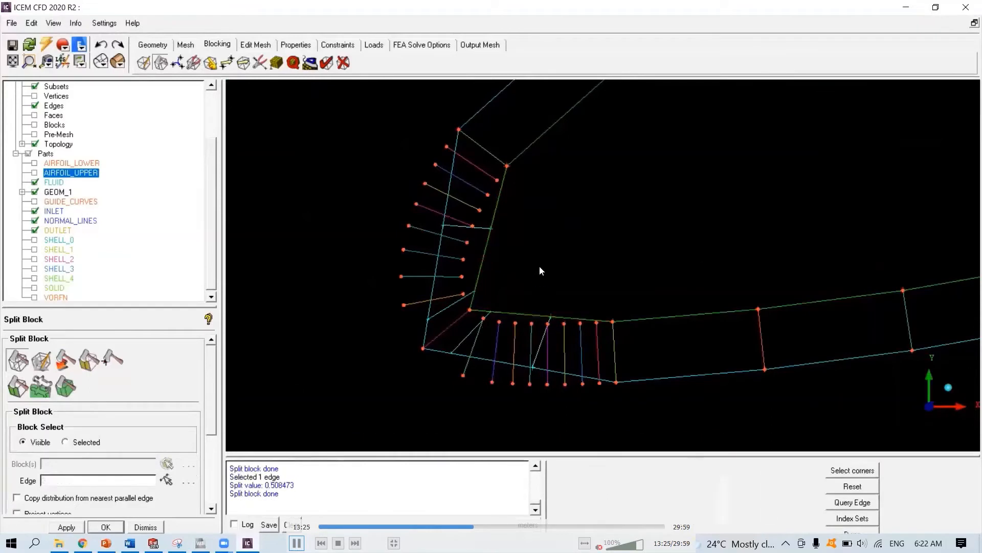
{"action": "right_click", "coordinate": [539, 266]}
- Associate the new leading-edge split vertices with their matching shell points
{"action": "left_click", "coordinate": [210, 63]}
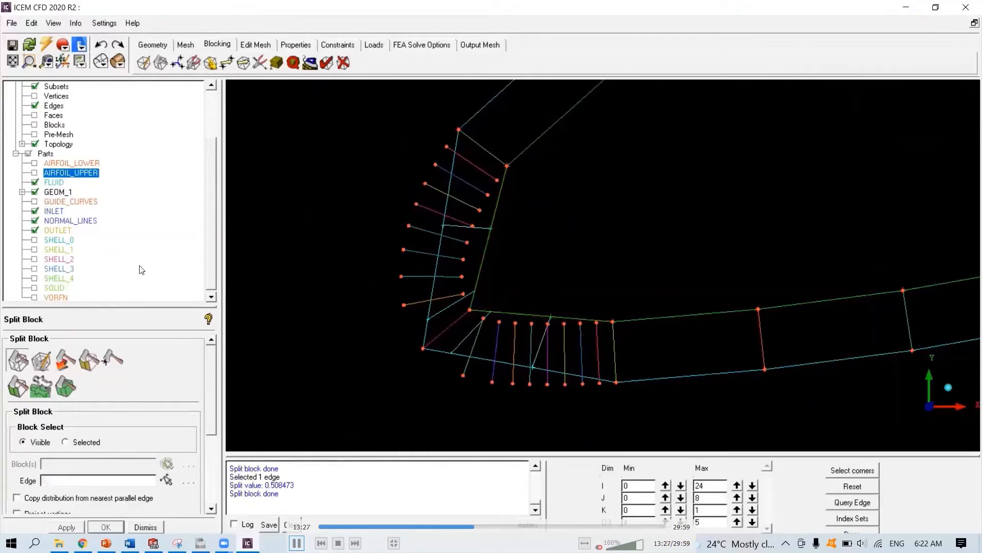
{"action": "left_click", "coordinate": [491, 228]}
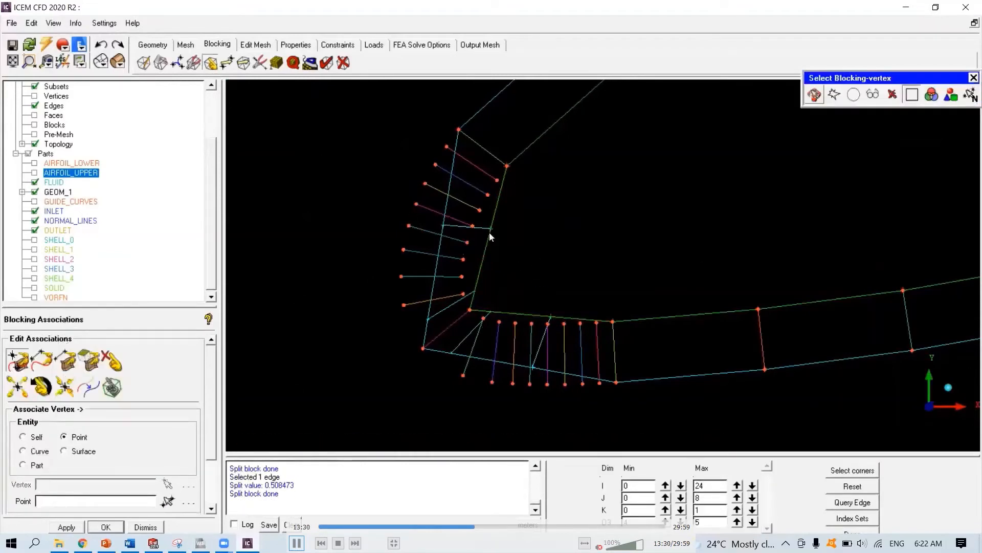
{"action": "left_click", "coordinate": [473, 226]}
{"action": "left_click", "coordinate": [443, 225]}
{"action": "left_click", "coordinate": [416, 204]}
{"action": "left_click", "coordinate": [474, 292]}
{"action": "left_click", "coordinate": [463, 294]}
{"action": "left_click", "coordinate": [428, 316]}
{"action": "left_click", "coordinate": [404, 305]}
{"action": "left_click", "coordinate": [491, 311]}
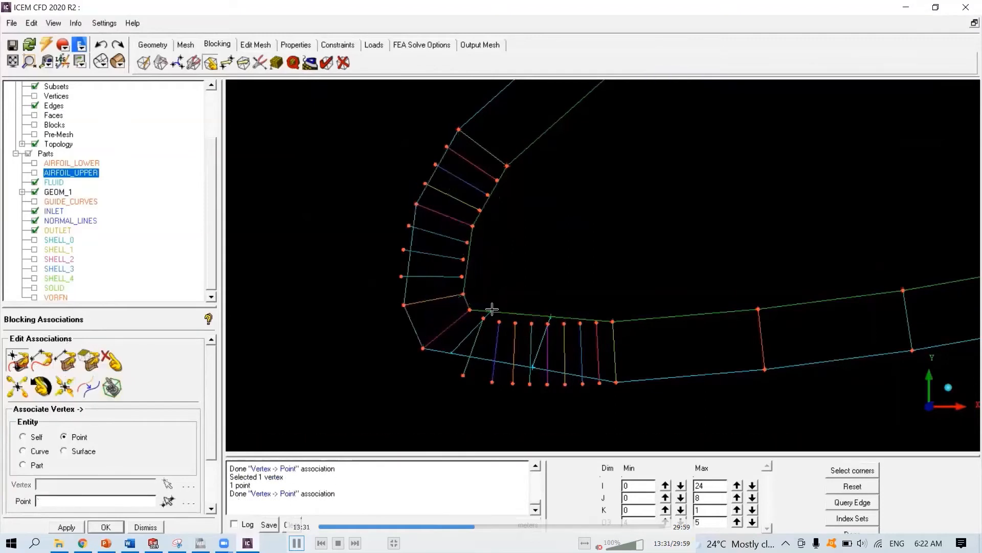
{"action": "left_click", "coordinate": [483, 319]}
{"action": "left_click", "coordinate": [452, 353]}
{"action": "left_click", "coordinate": [463, 375]}
{"action": "left_click", "coordinate": [550, 316]}
{"action": "left_click", "coordinate": [548, 323]}
{"action": "left_click", "coordinate": [536, 368]}
{"action": "left_click", "coordinate": [548, 383]}
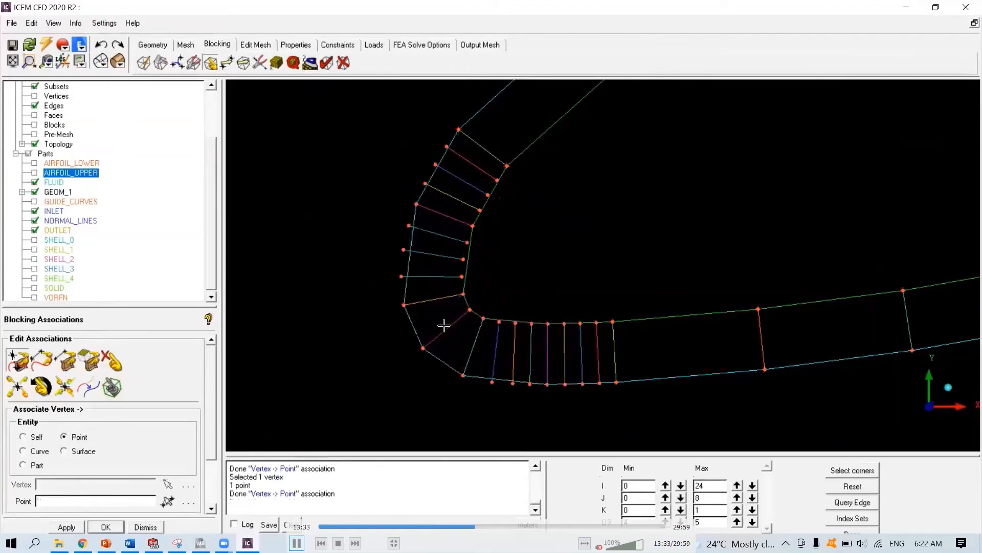
- Hide the curves and split the upper nose blocks with several new edges along the leading edge
{"action": "left_click", "coordinate": [162, 63]}
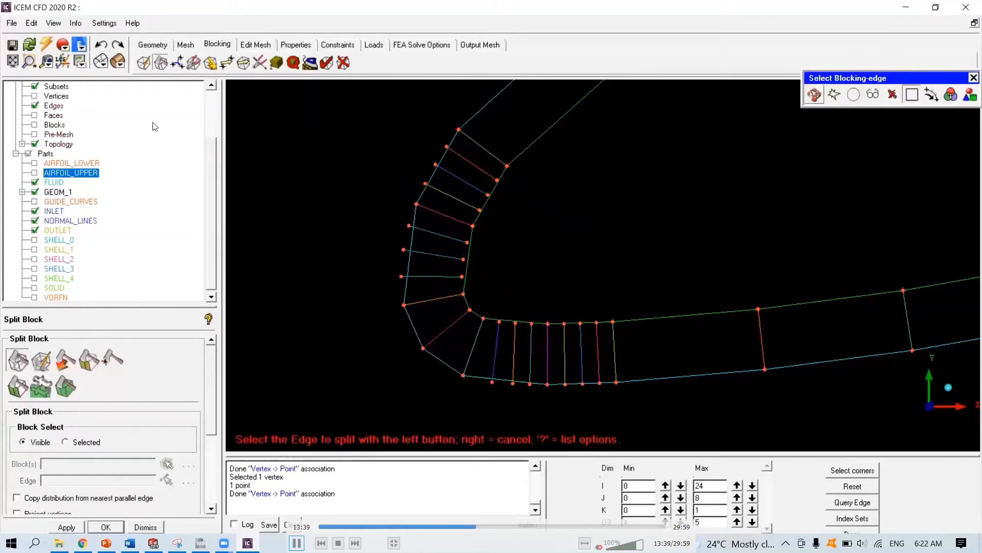
{"action": "scroll", "coordinate": [205, 123], "scroll_direction": "up", "scroll_amount": 2}
{"action": "scroll", "coordinate": [205, 123], "scroll_direction": "up", "scroll_amount": 1}
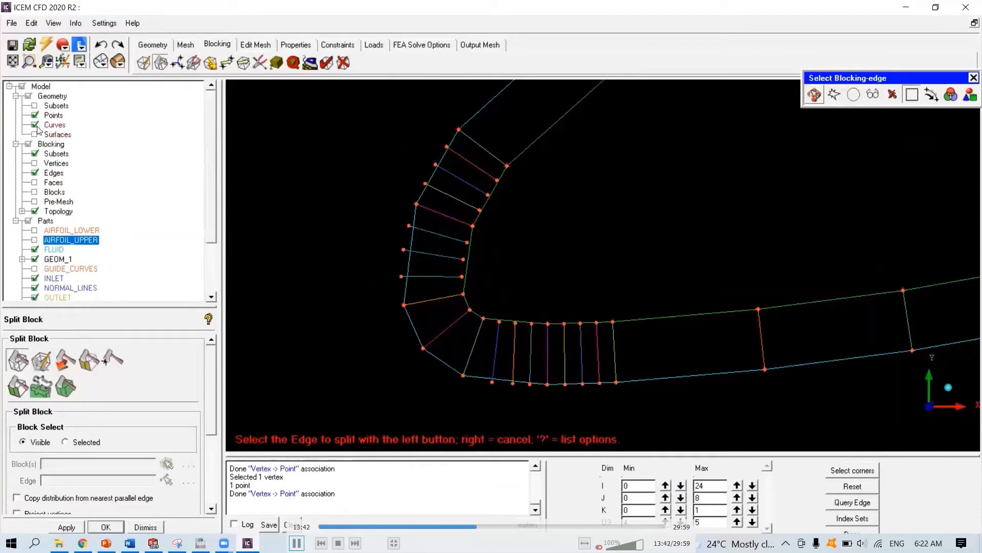
{"action": "left_click", "coordinate": [35, 125]}
{"action": "left_click", "coordinate": [499, 186]}
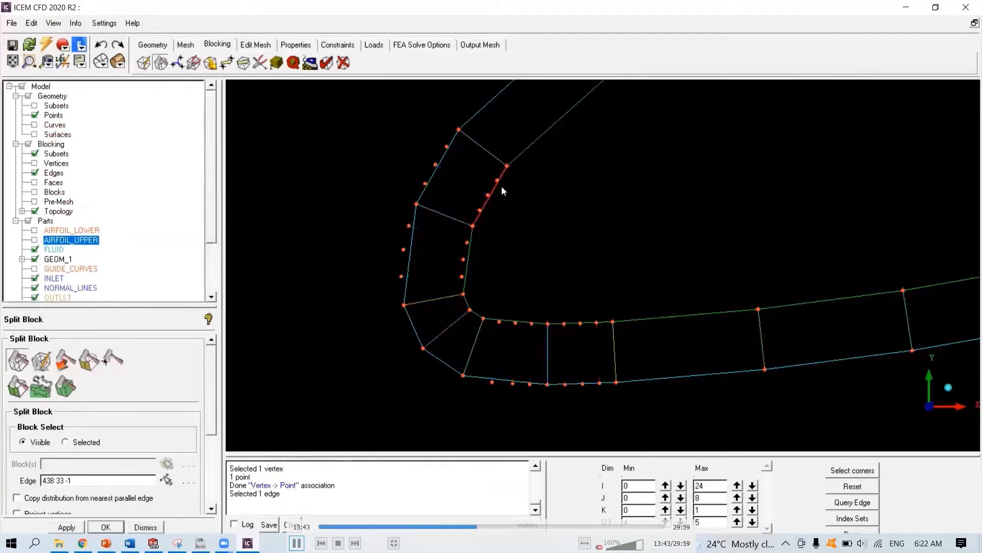
{"action": "left_click", "coordinate": [500, 197]}
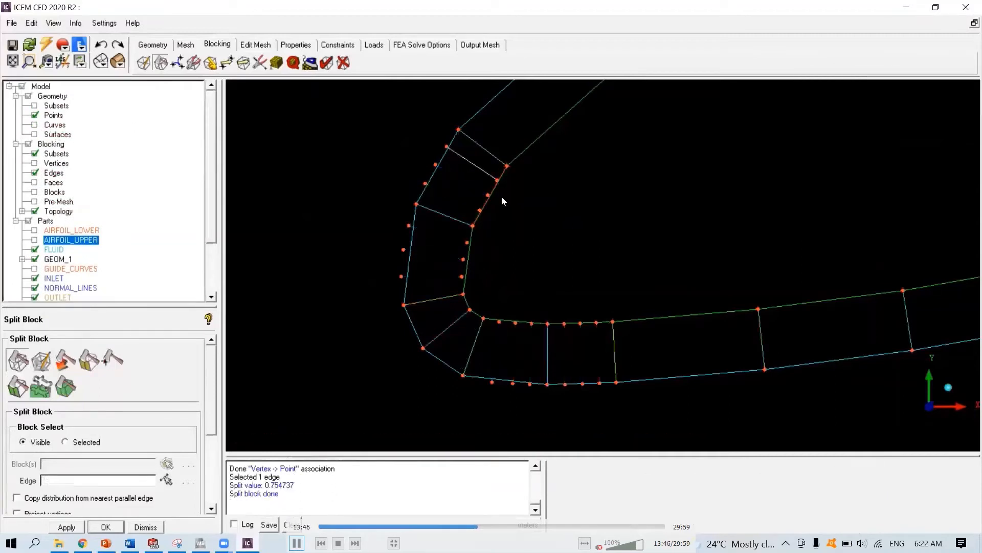
{"action": "left_click", "coordinate": [491, 199]}
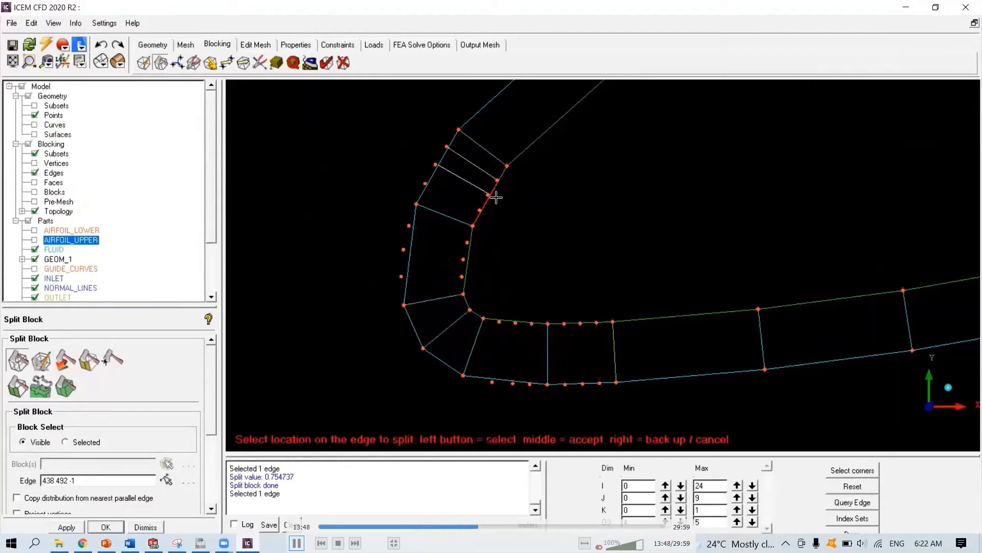
{"action": "left_click", "coordinate": [481, 209]}
{"action": "left_click", "coordinate": [475, 242]}
{"action": "left_click", "coordinate": [468, 258]}
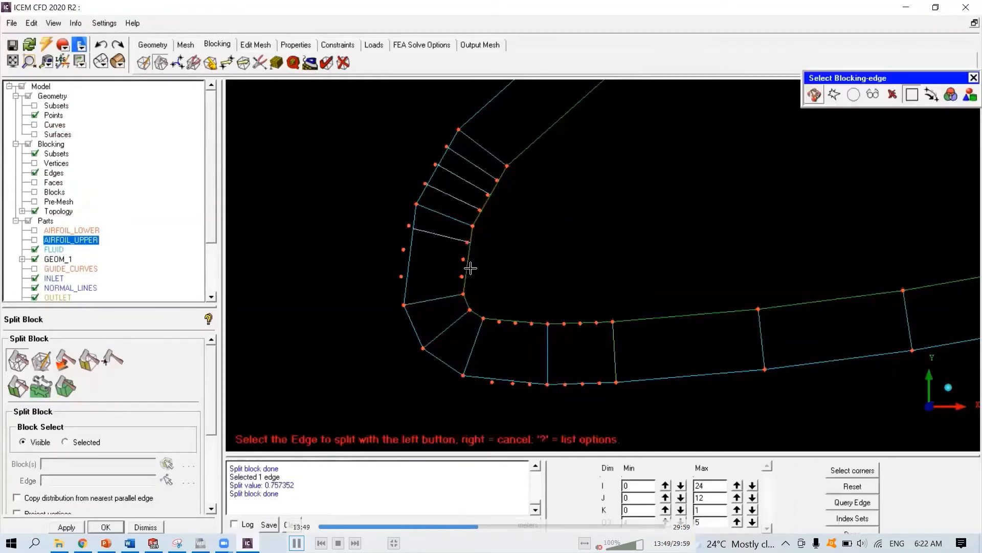
{"action": "left_click", "coordinate": [480, 270]}
{"action": "left_click", "coordinate": [471, 276]}
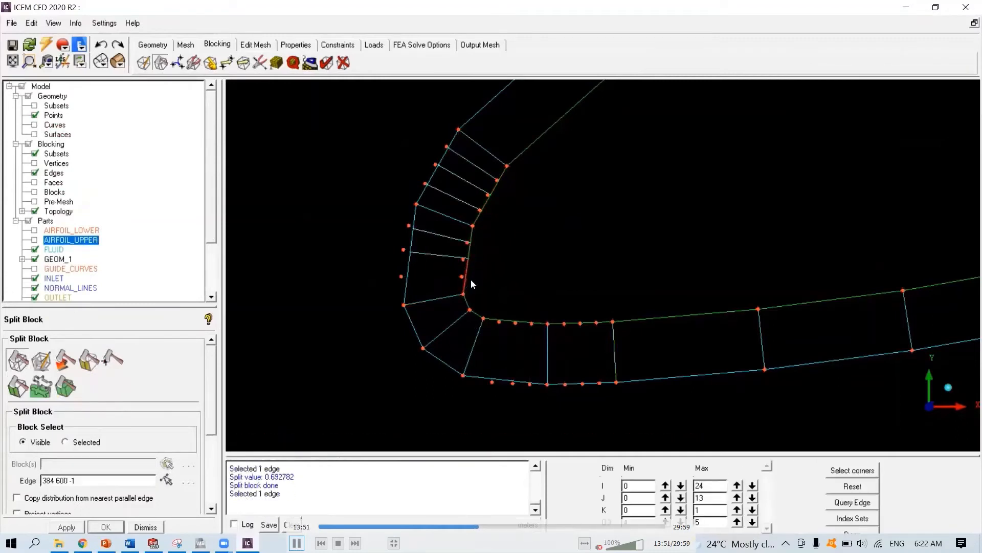
- Split the lower-surface blocks near the leading edge with several new edges
{"action": "left_click", "coordinate": [585, 322]}
{"action": "left_click", "coordinate": [595, 334]}
{"action": "left_click", "coordinate": [578, 323]}
{"action": "left_click", "coordinate": [579, 337]}
{"action": "left_click", "coordinate": [557, 322]}
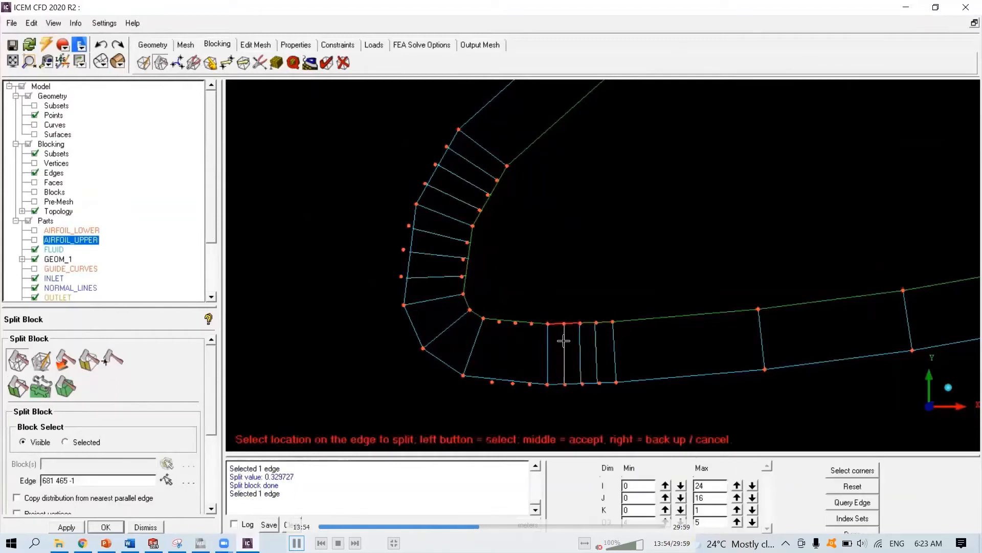
{"action": "left_click", "coordinate": [564, 338]}
{"action": "left_click", "coordinate": [532, 323]}
{"action": "left_click", "coordinate": [530, 339]}
{"action": "left_click", "coordinate": [517, 322]}
{"action": "left_click", "coordinate": [516, 340]}
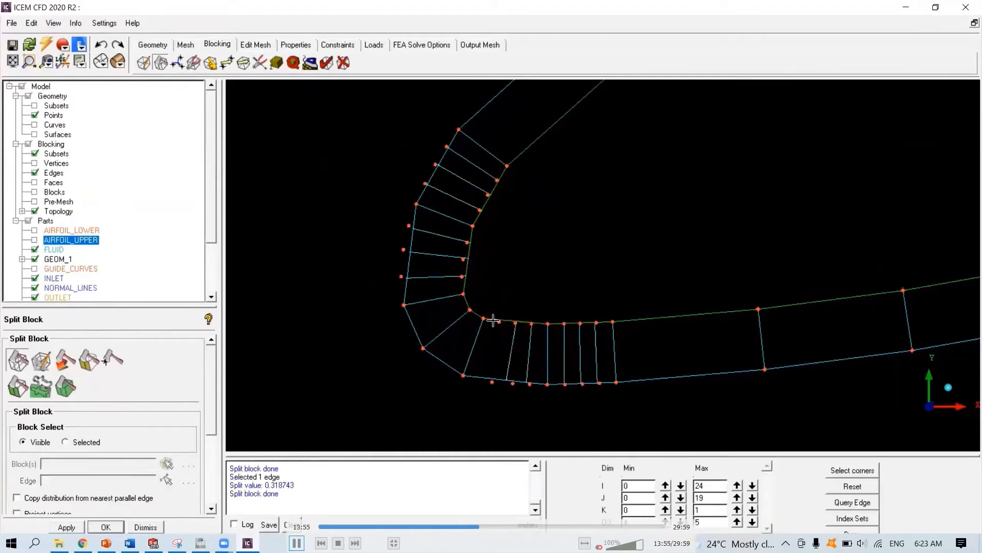
{"action": "left_click", "coordinate": [494, 320]}
{"action": "left_click", "coordinate": [500, 327]}
{"action": "right_click", "coordinate": [508, 267]}
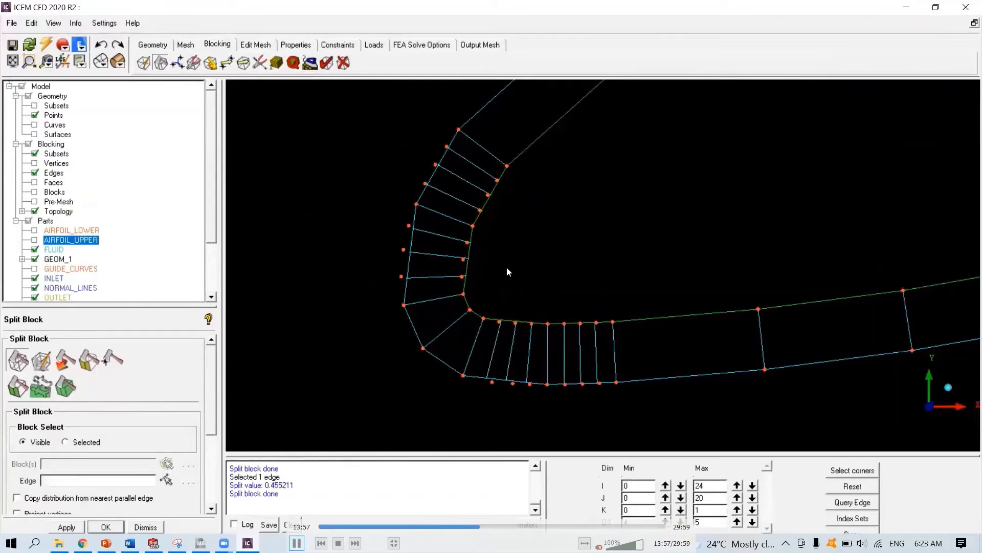
- Associate the new upper nose vertices with their corresponding shell points
{"action": "left_click", "coordinate": [210, 62]}
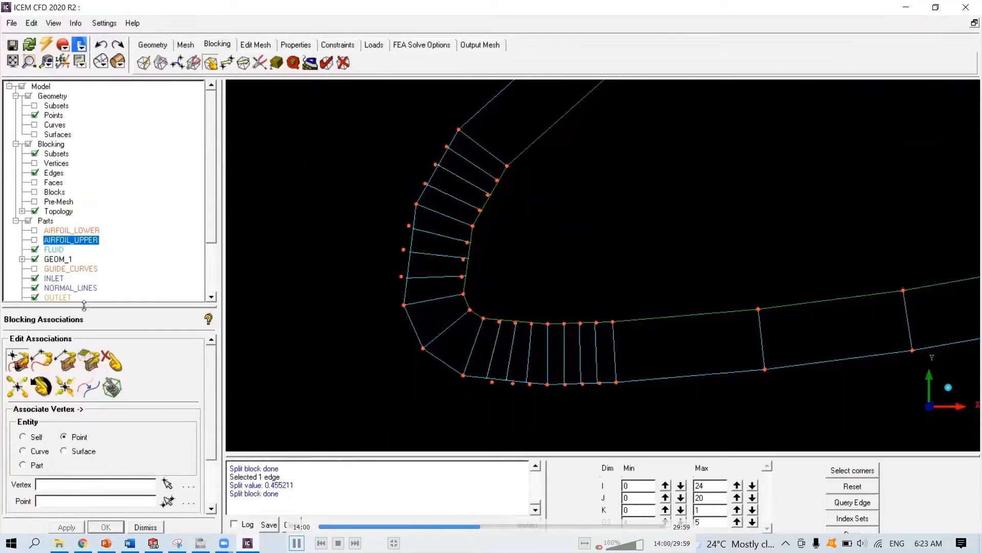
{"action": "left_click", "coordinate": [19, 358]}
{"action": "left_click", "coordinate": [447, 147]}
{"action": "left_click", "coordinate": [447, 147]}
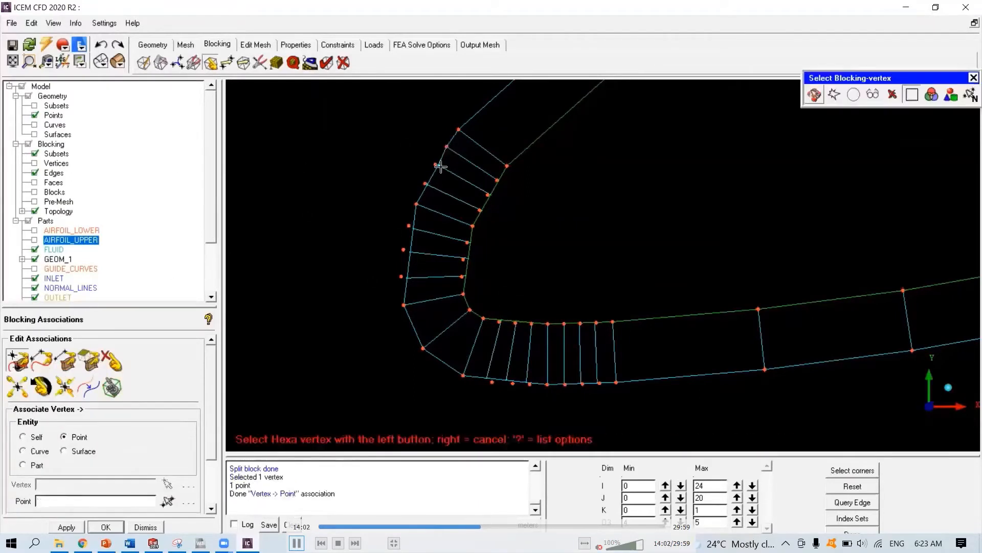
{"action": "left_click", "coordinate": [437, 166]}
{"action": "left_click", "coordinate": [437, 164]}
{"action": "double_click", "coordinate": [426, 184]}
{"action": "left_click", "coordinate": [413, 228]}
{"action": "left_click", "coordinate": [409, 226]}
{"action": "left_click", "coordinate": [411, 253]}
{"action": "left_click", "coordinate": [404, 249]}
{"action": "left_click", "coordinate": [407, 277]}
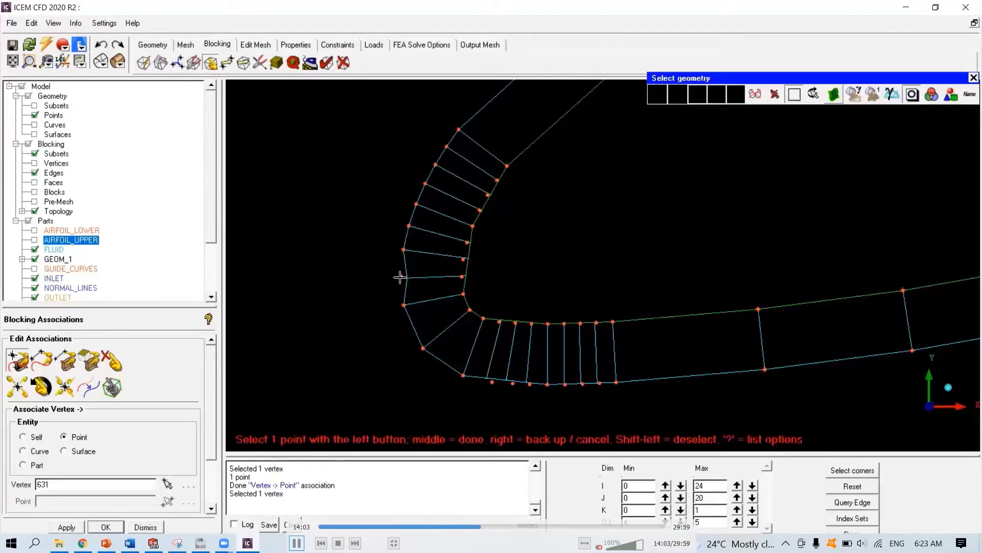
{"action": "left_click", "coordinate": [401, 276]}
{"action": "left_click", "coordinate": [464, 276]}
{"action": "left_click", "coordinate": [462, 277]}
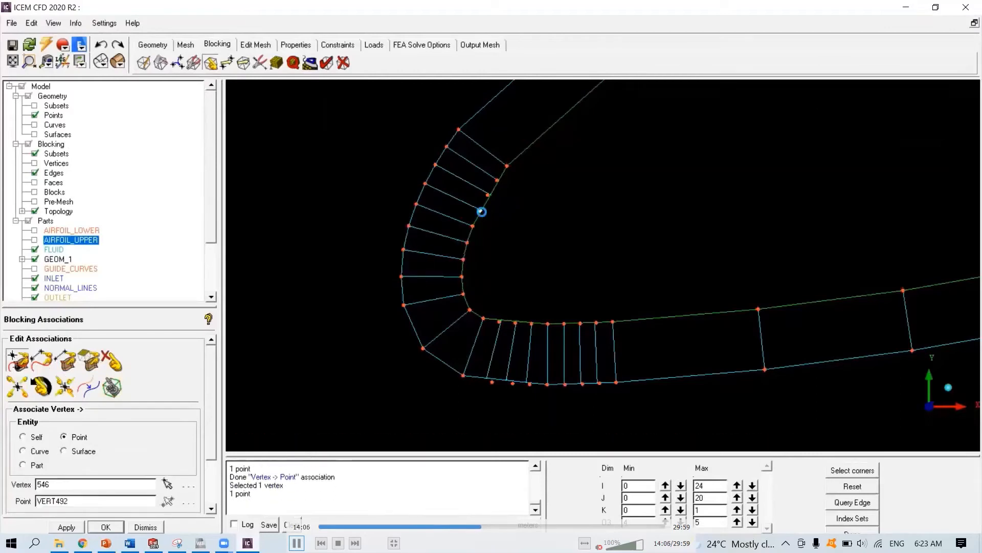
- Try to associate an upper nose vertex with a point, then undo the mistaken association
{"action": "middle_click", "coordinate": [497, 185]}
{"action": "left_click", "coordinate": [497, 185]}
{"action": "left_click", "coordinate": [501, 323]}
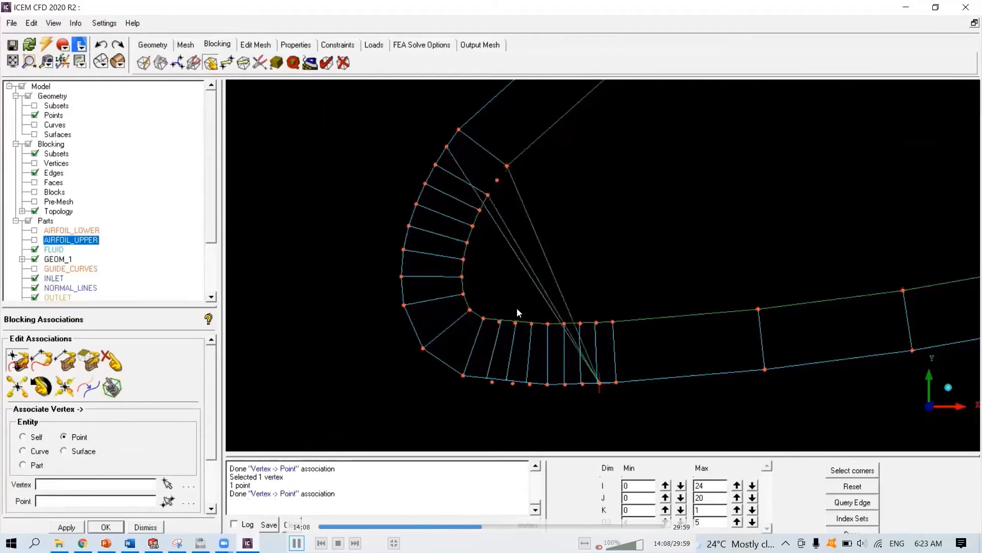
{"action": "left_click", "coordinate": [103, 46]}
- Associate the remaining upper nose vertices with their corresponding points
{"action": "left_click", "coordinate": [14, 360]}
{"action": "left_click", "coordinate": [496, 184]}
{"action": "left_click", "coordinate": [497, 180]}
{"action": "left_click", "coordinate": [595, 323]}
{"action": "left_click", "coordinate": [596, 323]}
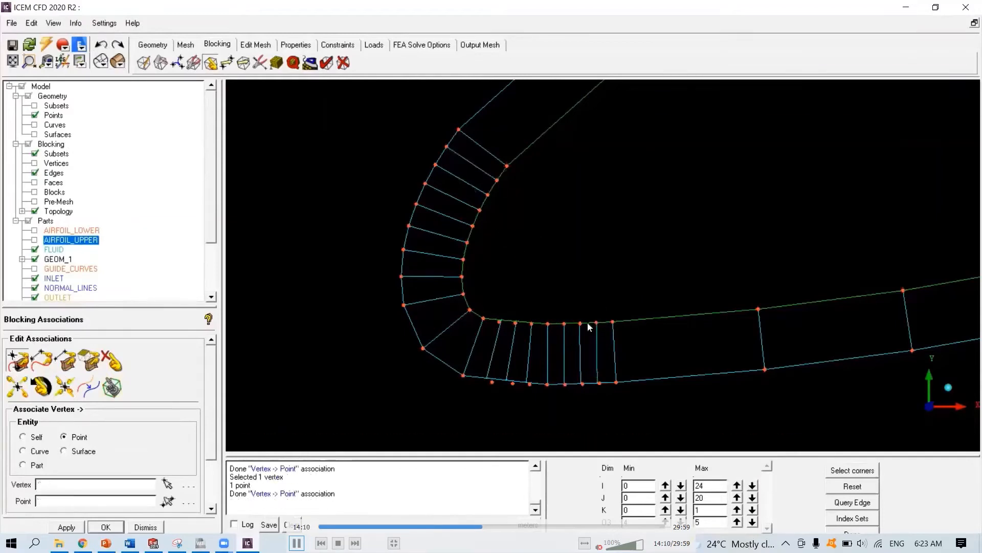
{"action": "left_click", "coordinate": [579, 323]}
{"action": "left_click", "coordinate": [580, 323]}
- Associate the split vertices along the lower outer shell edge with their matching points
{"action": "left_click", "coordinate": [489, 381]}
{"action": "left_click", "coordinate": [492, 381]}
{"action": "left_click", "coordinate": [510, 382]}
{"action": "left_click", "coordinate": [511, 383]}
{"action": "left_click", "coordinate": [528, 383]}
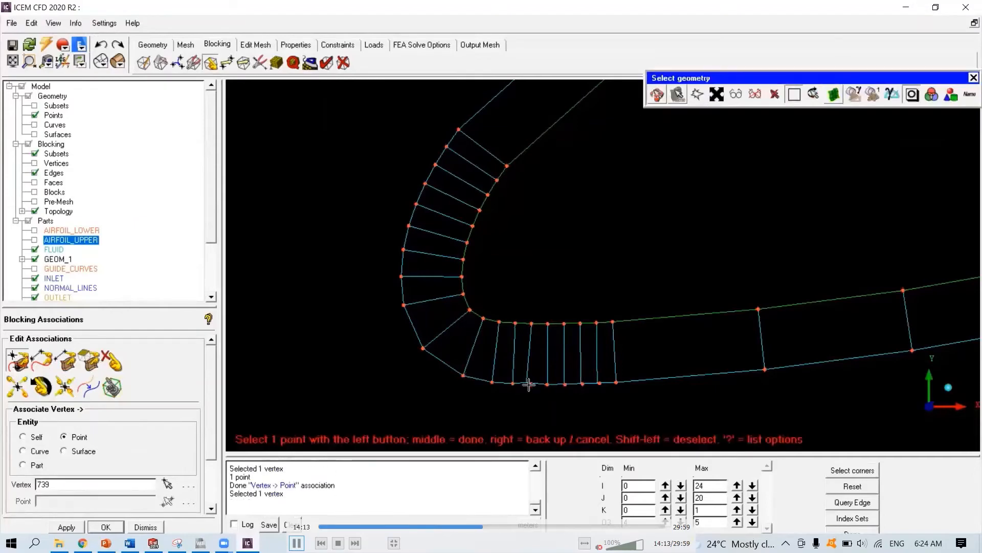
{"action": "left_click", "coordinate": [529, 384]}
{"action": "left_click", "coordinate": [563, 383]}
{"action": "left_click", "coordinate": [565, 384]}
{"action": "left_click", "coordinate": [581, 384]}
{"action": "left_click", "coordinate": [583, 384]}
{"action": "left_click", "coordinate": [597, 383]}
{"action": "left_click", "coordinate": [600, 383]}
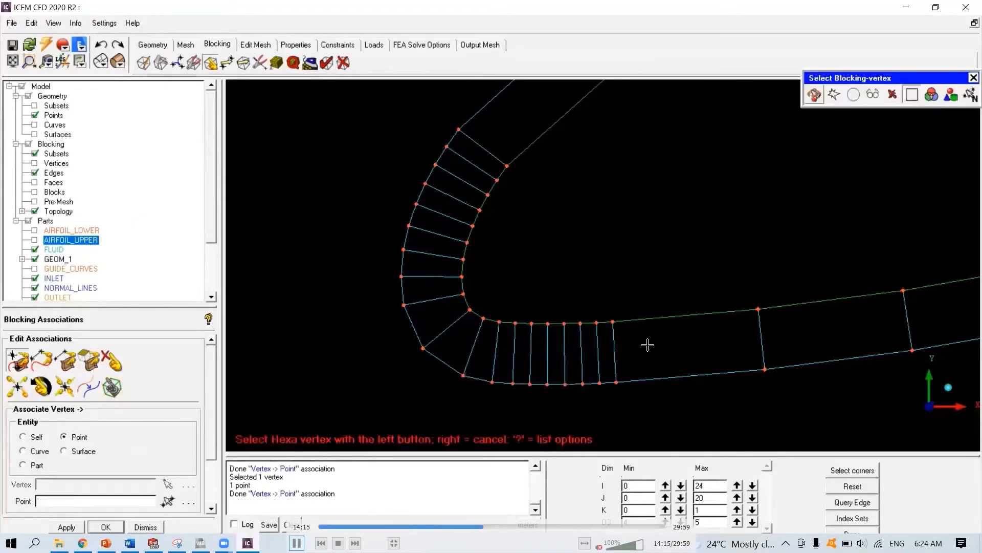
{"action": "middle_click", "coordinate": [648, 344]}
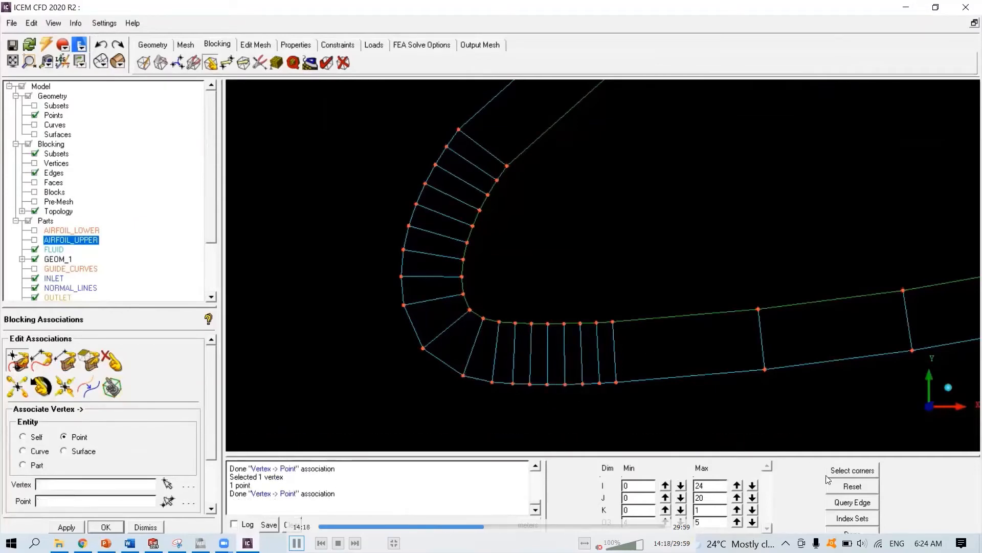
- Inspect the whole blocking from the airfoil out to the far-field boundaries
{"action": "scroll", "coordinate": [648, 320], "scroll_direction": "down", "scroll_amount": 5}
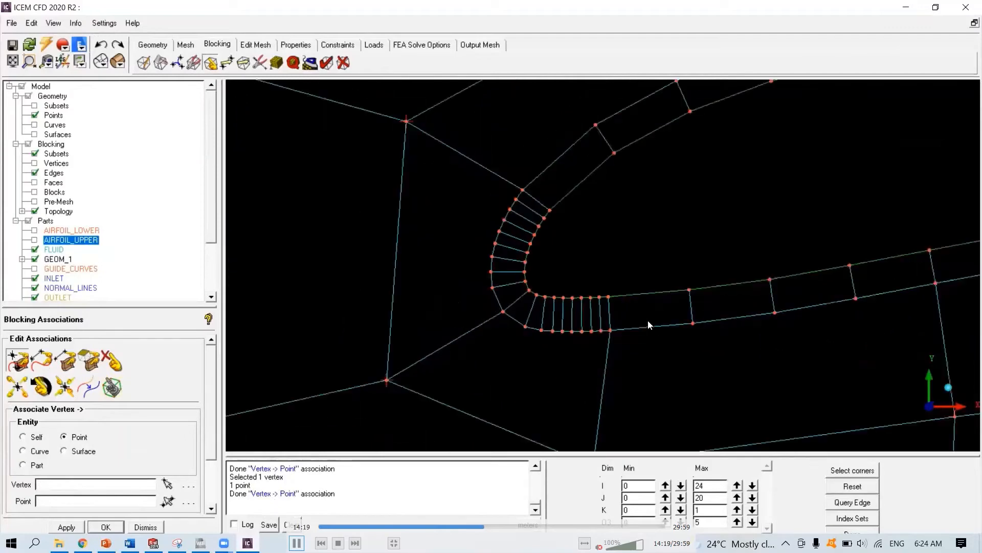
{"action": "scroll", "coordinate": [648, 320], "scroll_direction": "down", "scroll_amount": 8}
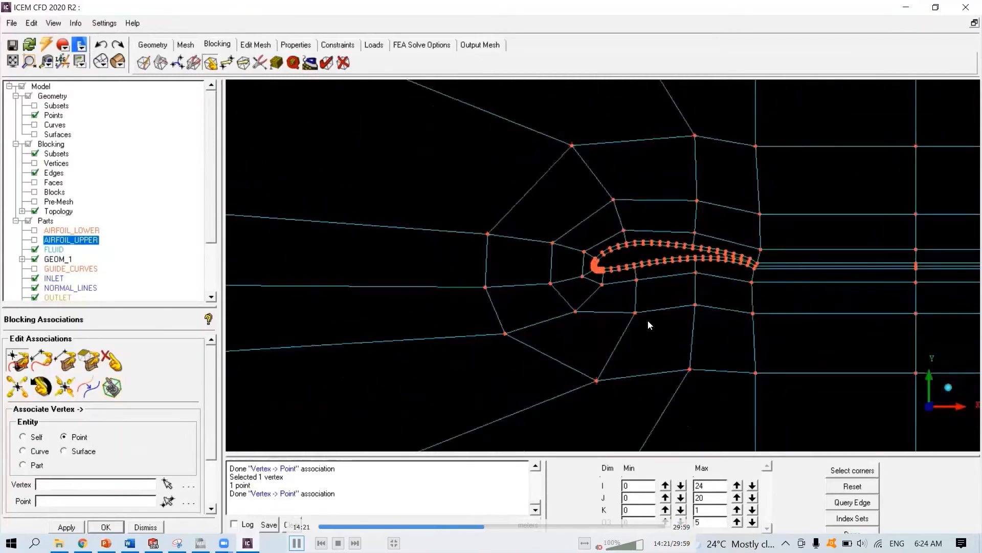
{"action": "scroll", "coordinate": [648, 325], "scroll_direction": "down", "scroll_amount": 5}
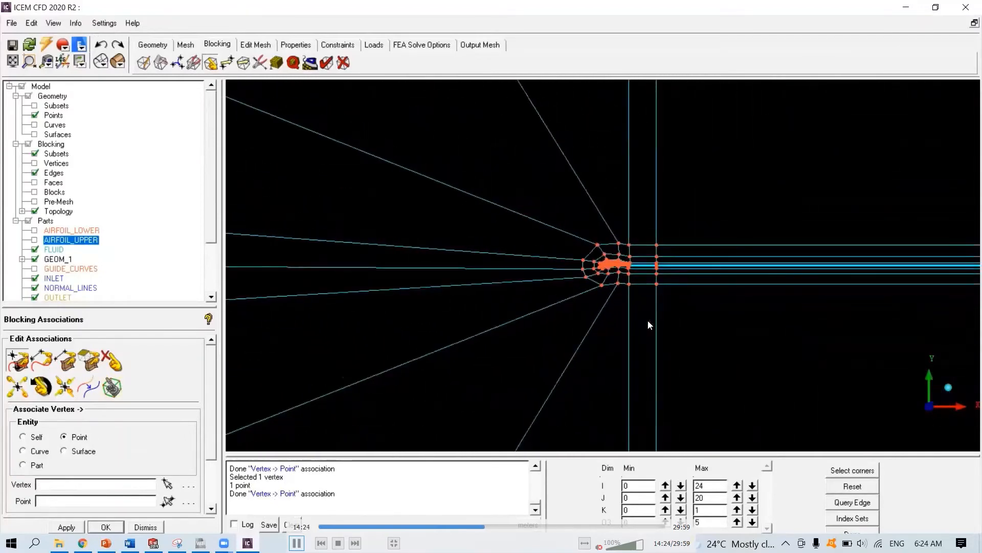
{"action": "scroll", "coordinate": [649, 326], "scroll_direction": "down", "scroll_amount": 6}
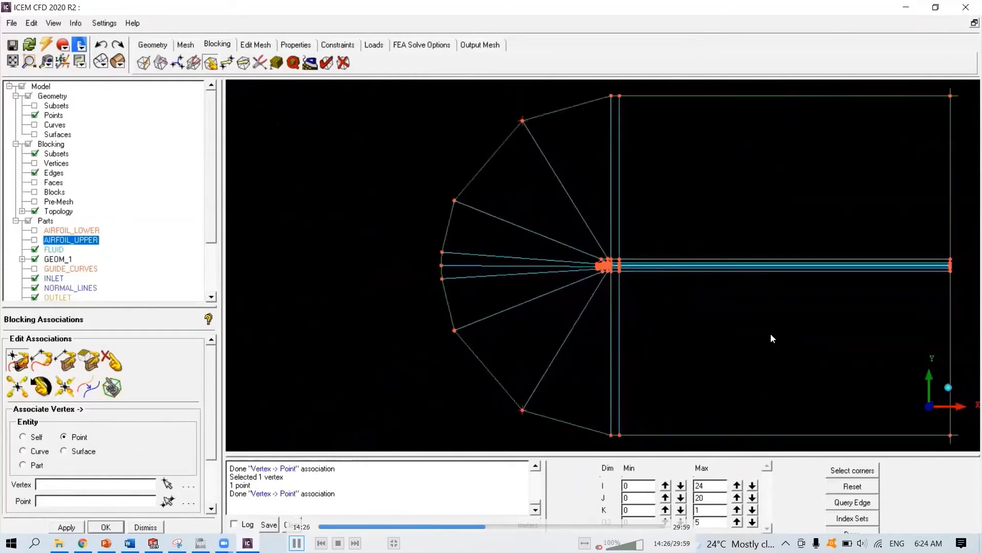
{"action": "scroll", "coordinate": [675, 339], "scroll_direction": "down", "scroll_amount": 2}
{"action": "scroll", "coordinate": [614, 309], "scroll_direction": "up", "scroll_amount": 6}
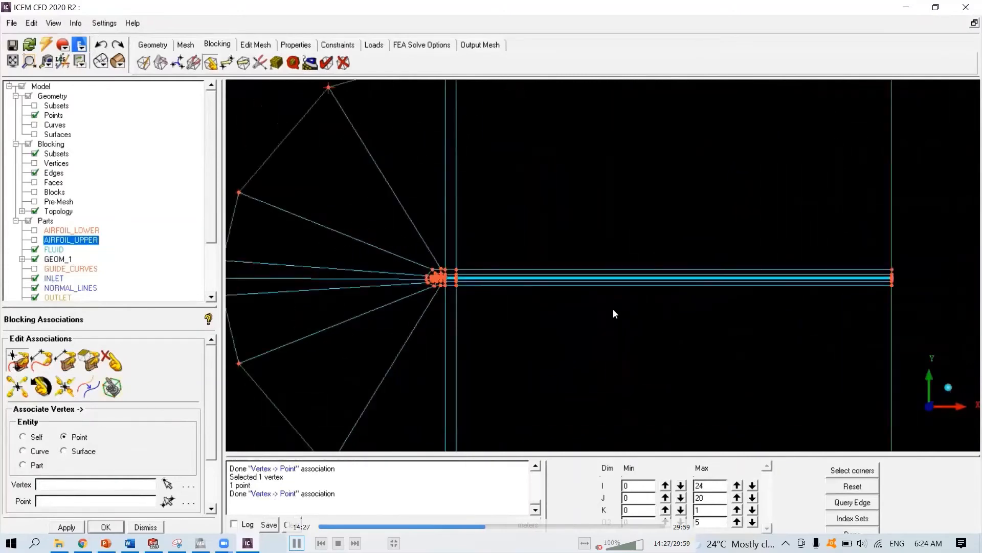
{"action": "scroll", "coordinate": [614, 313], "scroll_direction": "down", "scroll_amount": 2}
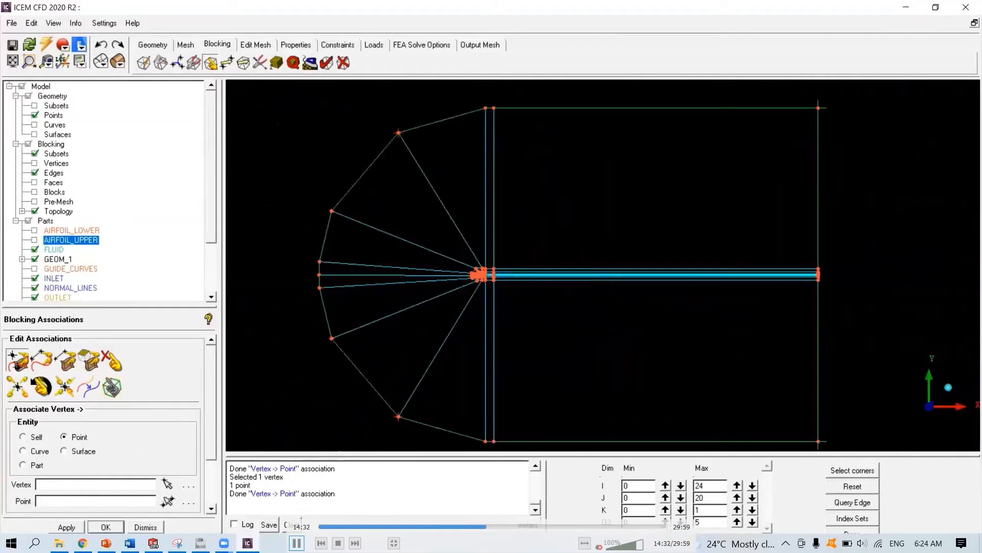
- Limit the displayed blocks to the airfoil and wake region and hide the geometry points
{"action": "left_click", "coordinate": [666, 523]}
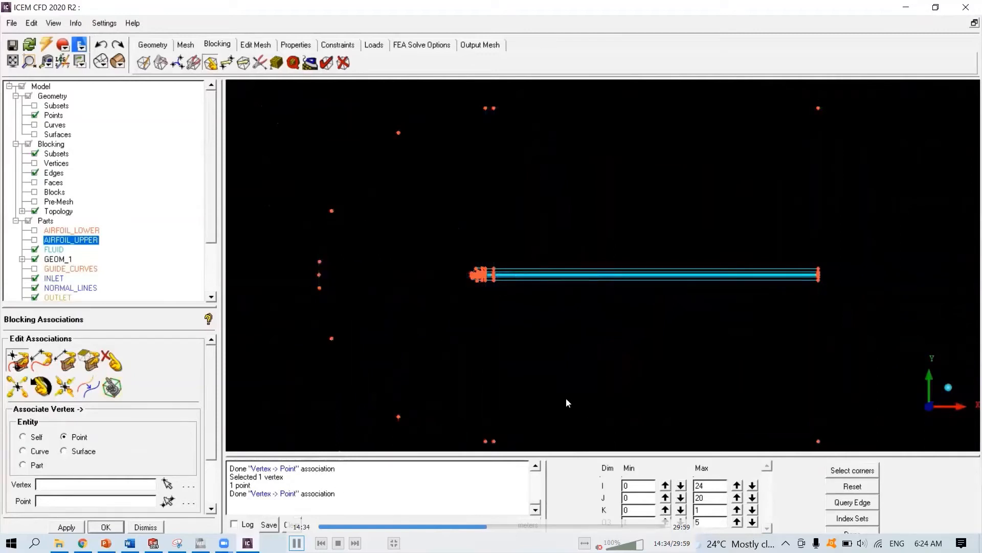
{"action": "left_click", "coordinate": [35, 116]}
{"action": "scroll", "coordinate": [591, 327], "scroll_direction": "up", "scroll_amount": 5}
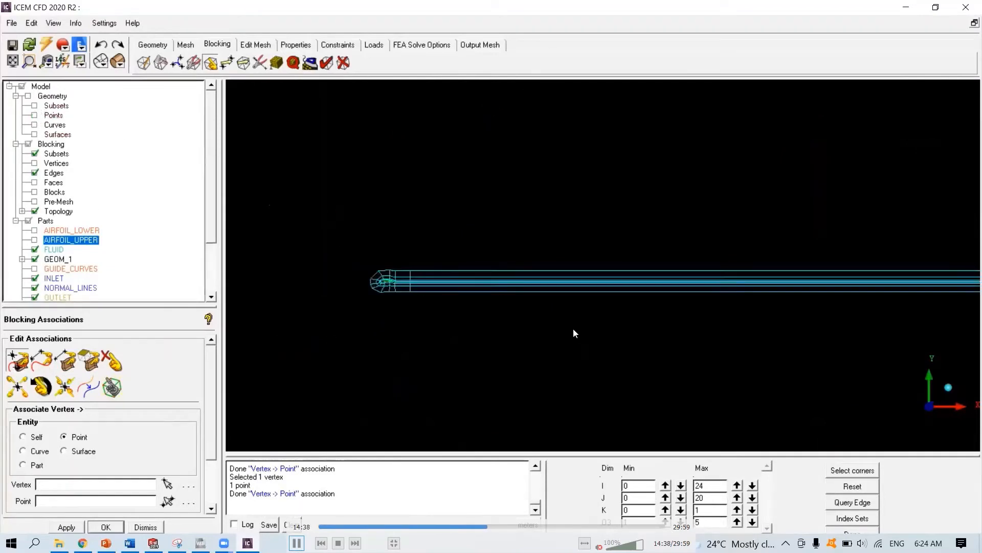
- Limit the block display to the first index layer and show only the SHELL_4 curves
{"action": "middle_click_drag", "start_coordinate": [573, 327], "coordinate": [476, 294]}
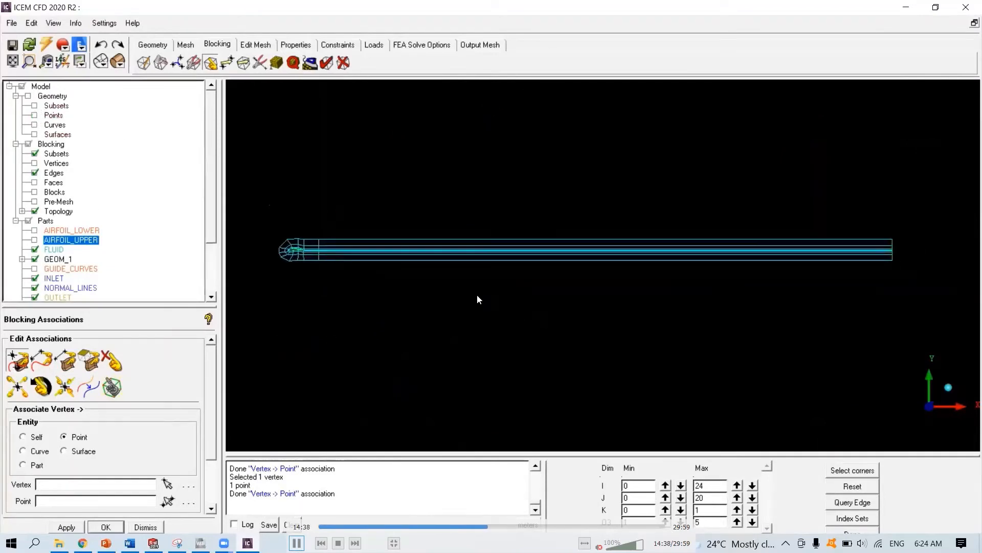
{"action": "left_click", "coordinate": [753, 522]}
{"action": "left_click", "coordinate": [752, 521]}
{"action": "left_click", "coordinate": [753, 522]}
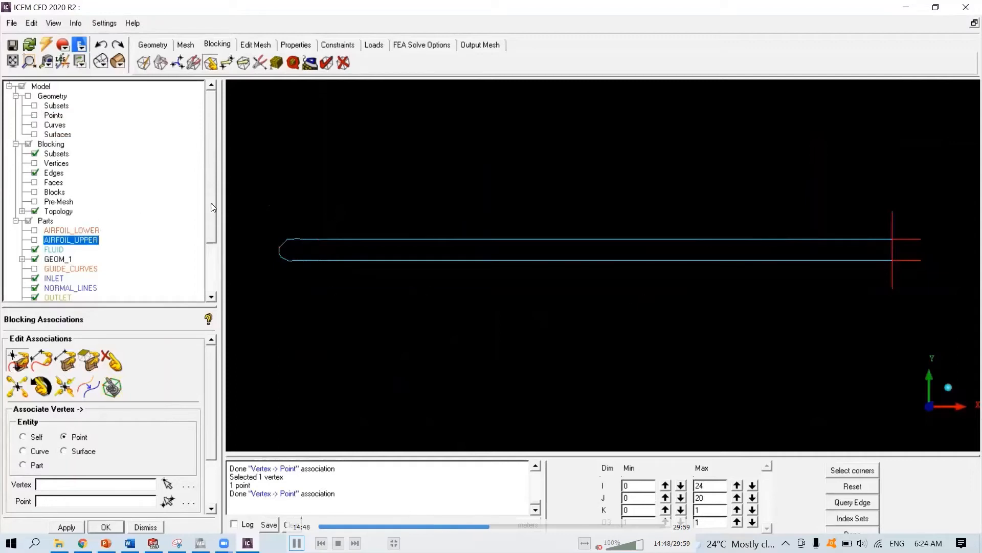
{"action": "scroll", "coordinate": [213, 208], "scroll_direction": "down", "scroll_amount": 2}
{"action": "scroll", "coordinate": [190, 184], "scroll_direction": "up", "scroll_amount": 2}
{"action": "left_click", "coordinate": [34, 125]}
{"action": "scroll", "coordinate": [212, 197], "scroll_direction": "down", "scroll_amount": 3}
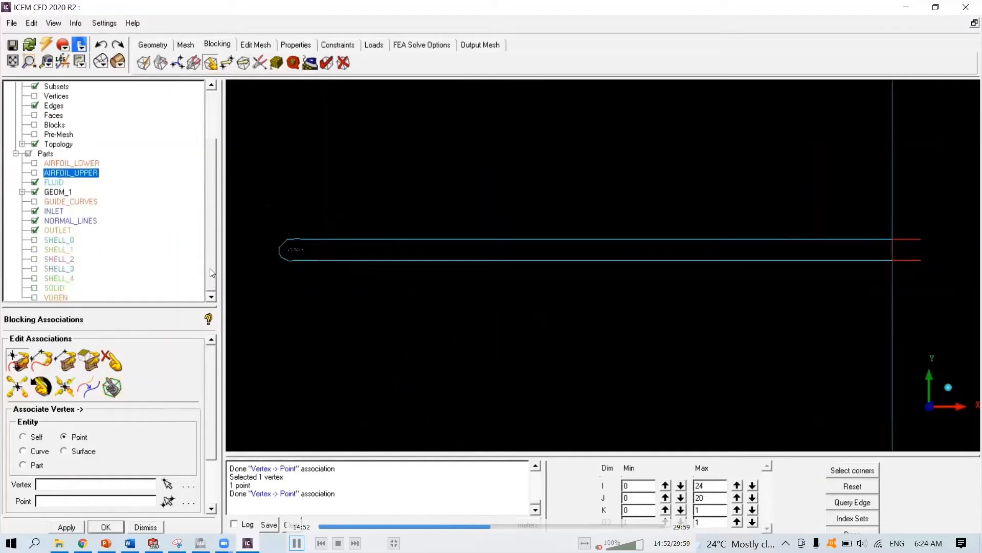
{"action": "left_click", "coordinate": [35, 211]}
{"action": "left_click", "coordinate": [34, 221]}
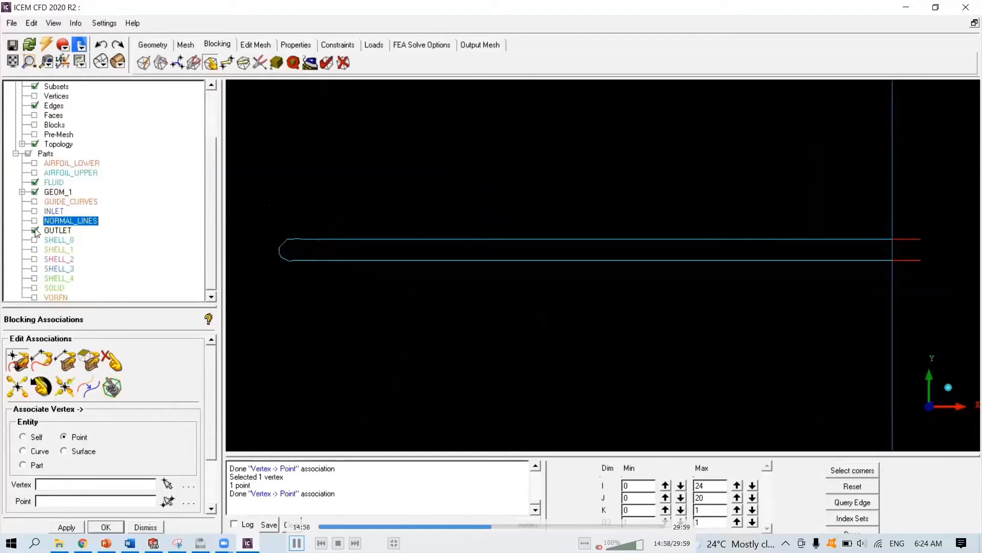
{"action": "left_click", "coordinate": [35, 231]}
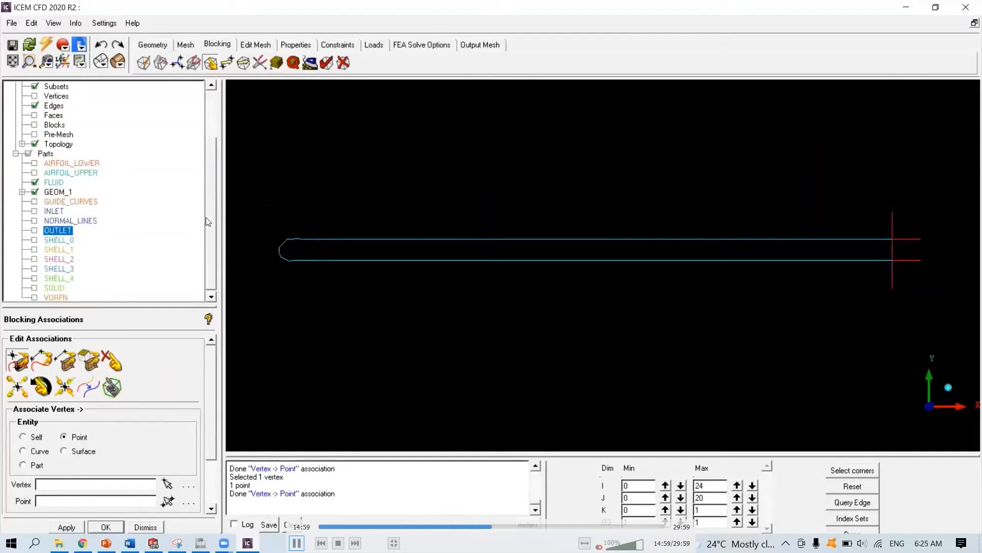
{"action": "left_click", "coordinate": [34, 278]}
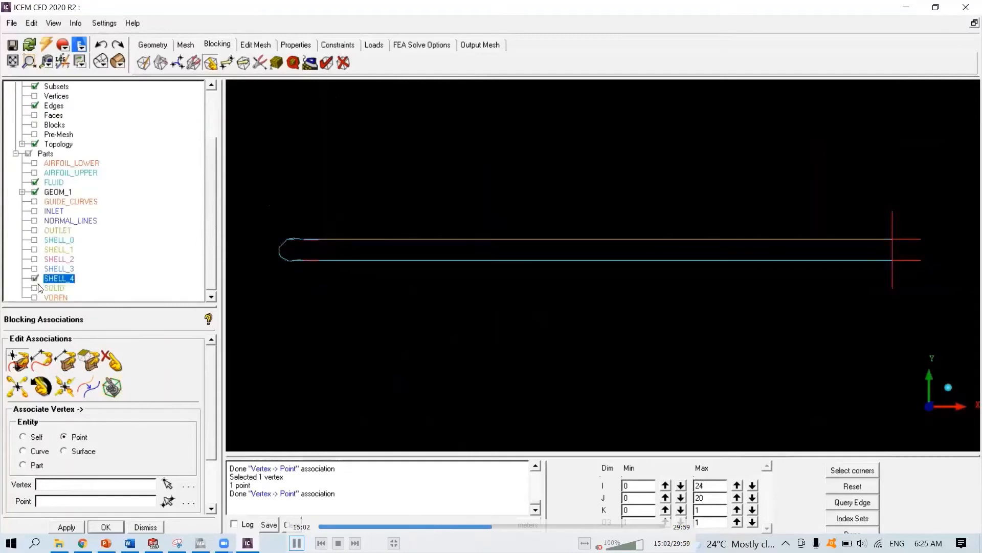
- Associate the first-layer block edges around the airfoil and wake with the SHELL_4 curves
{"action": "left_click", "coordinate": [46, 363]}
{"action": "scroll", "coordinate": [304, 276], "scroll_direction": "down", "scroll_amount": 1}
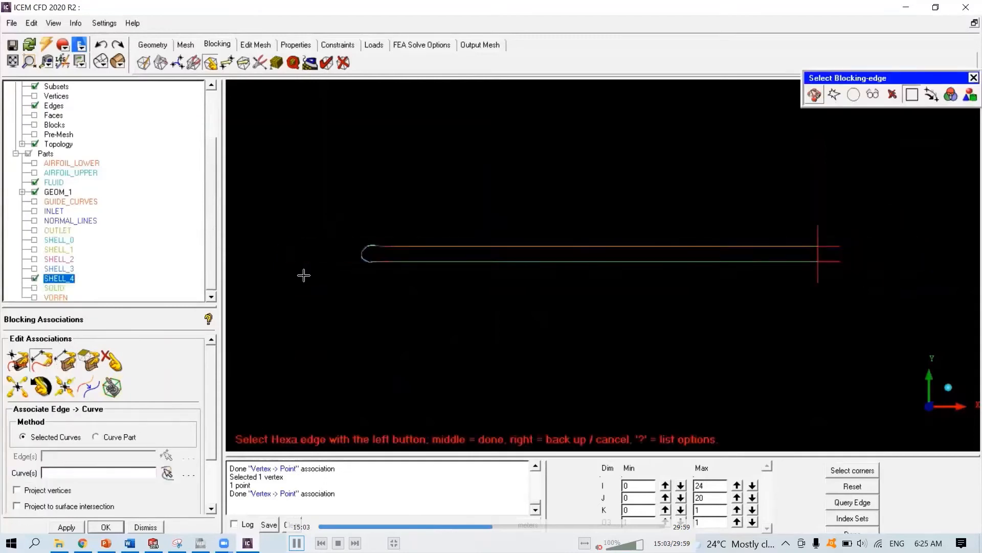
{"action": "left_click_drag", "start_coordinate": [315, 210], "coordinate": [839, 294]}
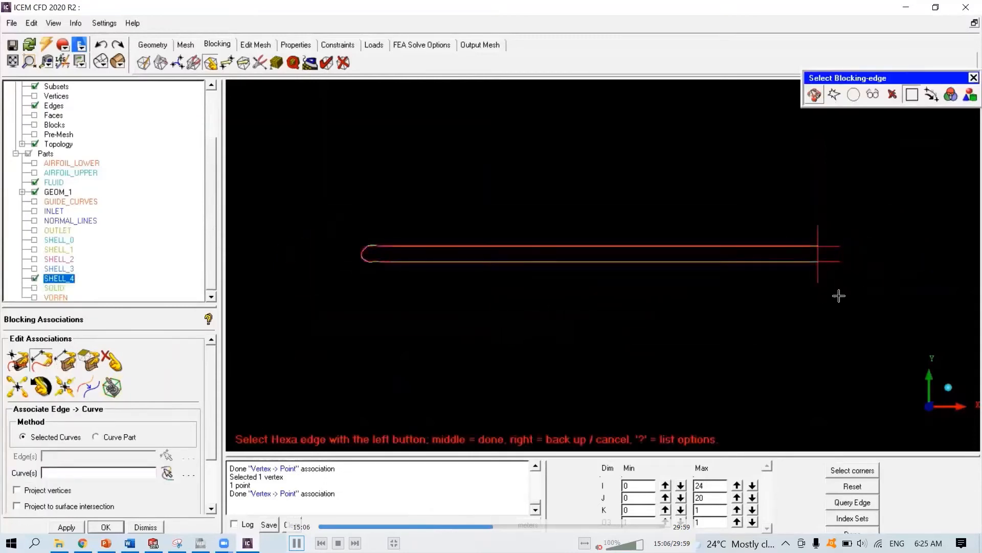
{"action": "middle_click", "coordinate": [838, 295]}
{"action": "left_click_drag", "start_coordinate": [339, 240], "coordinate": [885, 324]}
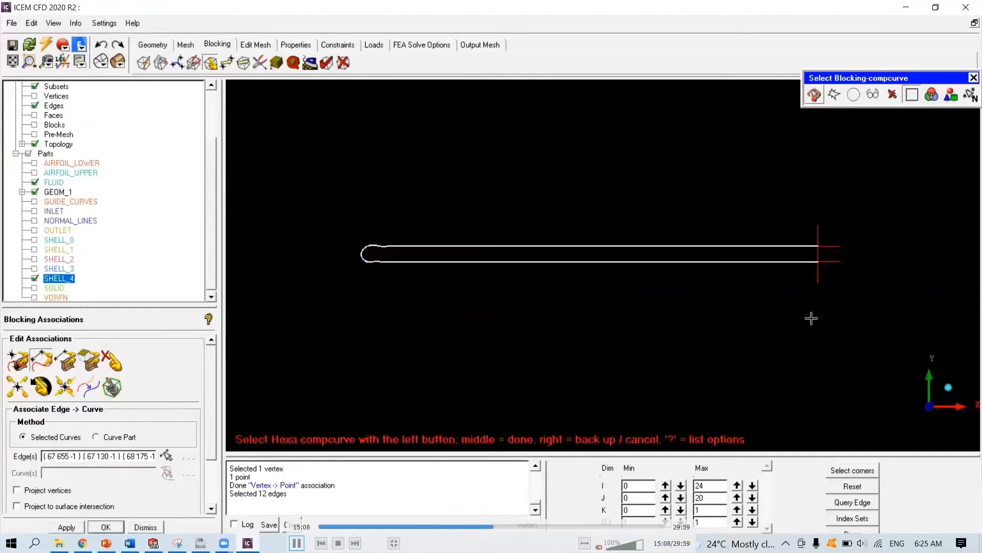
{"action": "middle_click", "coordinate": [811, 318]}
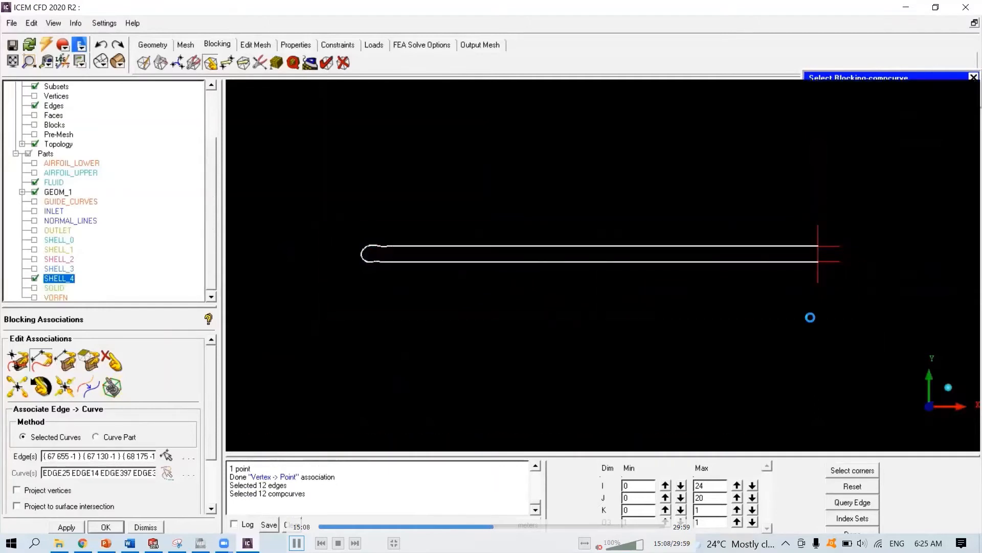
- Show the second index layer and associate its block edges with the SHELL_3 curves
{"action": "left_click", "coordinate": [34, 278]}
{"action": "left_click", "coordinate": [35, 268]}
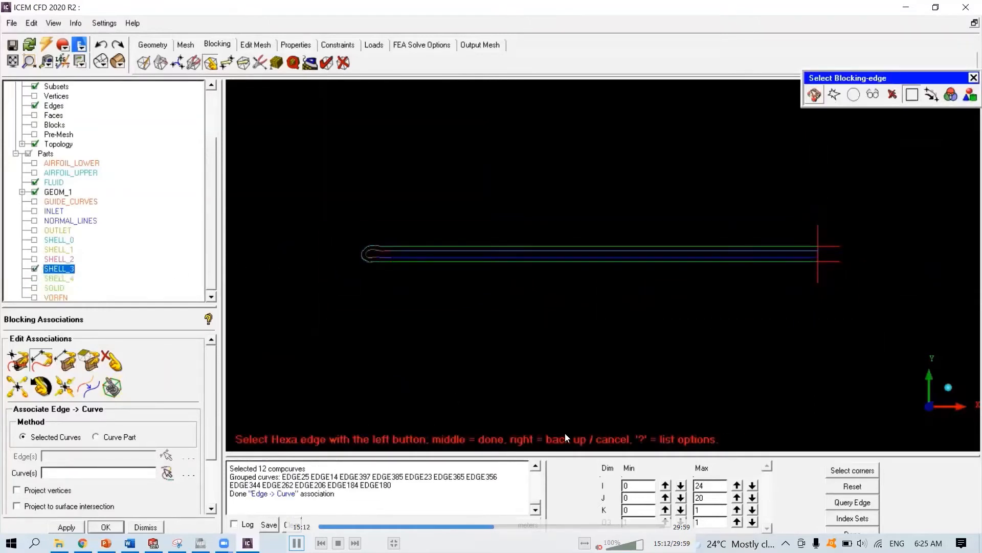
{"action": "left_click", "coordinate": [667, 524]}
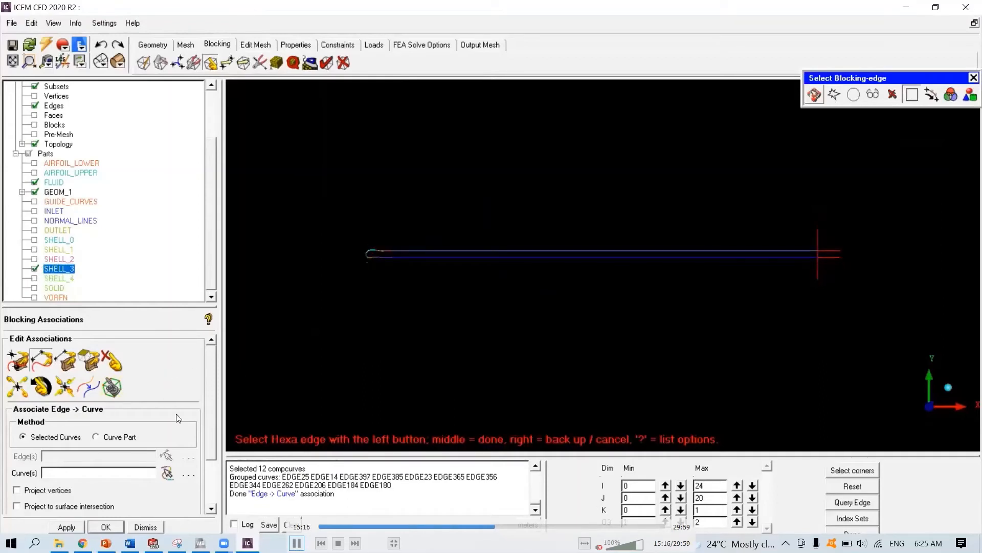
{"action": "left_click_drag", "start_coordinate": [331, 219], "coordinate": [844, 289]}
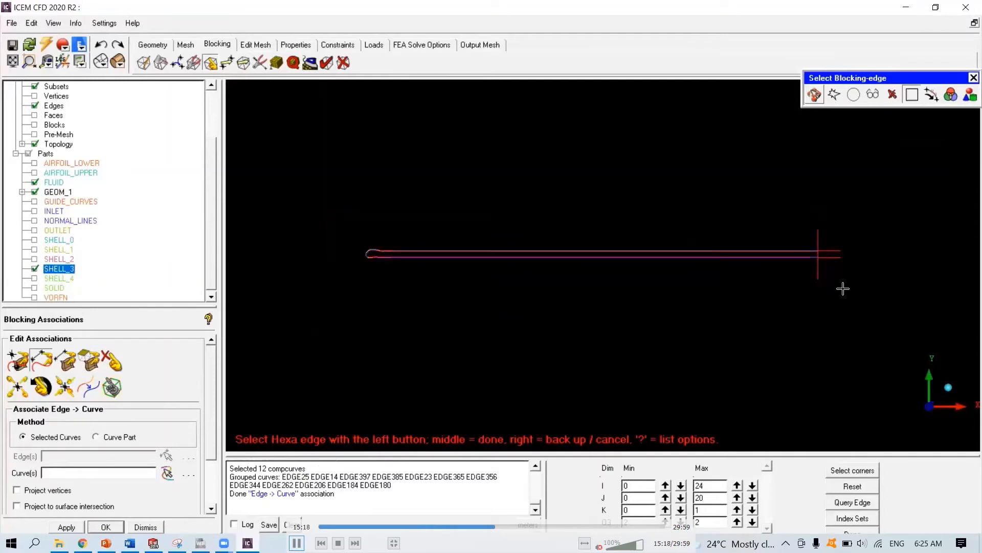
{"action": "middle_click", "coordinate": [843, 288]}
{"action": "left_click_drag", "start_coordinate": [328, 231], "coordinate": [871, 297]}
{"action": "middle_click", "coordinate": [872, 299]}
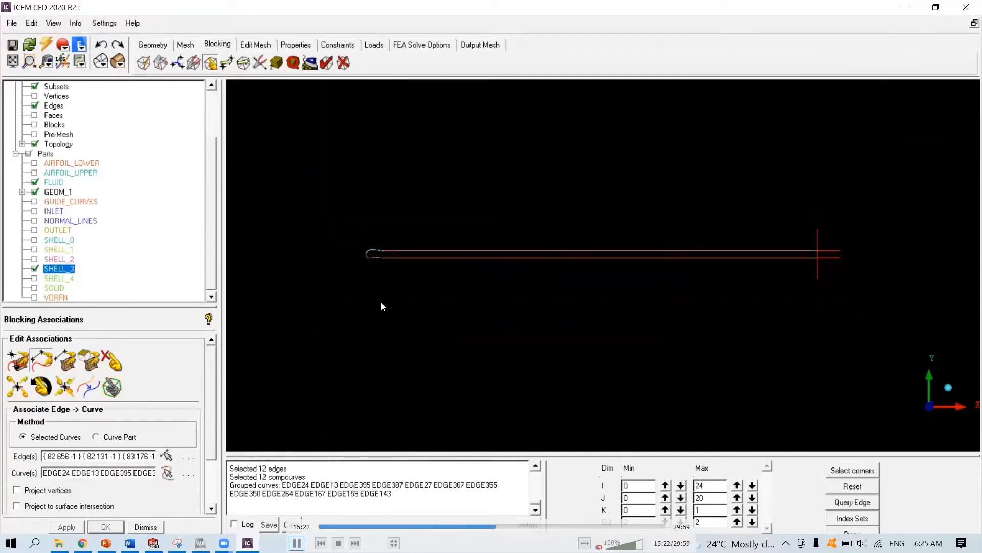
- Show the third index layer and associate its block edges with the SHELL_2 curves
{"action": "left_click", "coordinate": [34, 269]}
{"action": "left_click", "coordinate": [35, 259]}
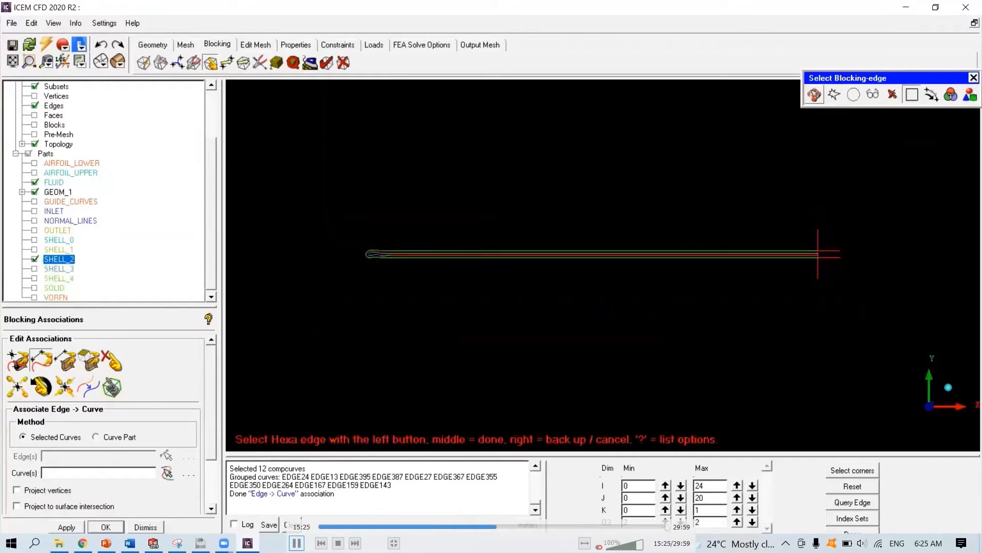
{"action": "left_click", "coordinate": [665, 522]}
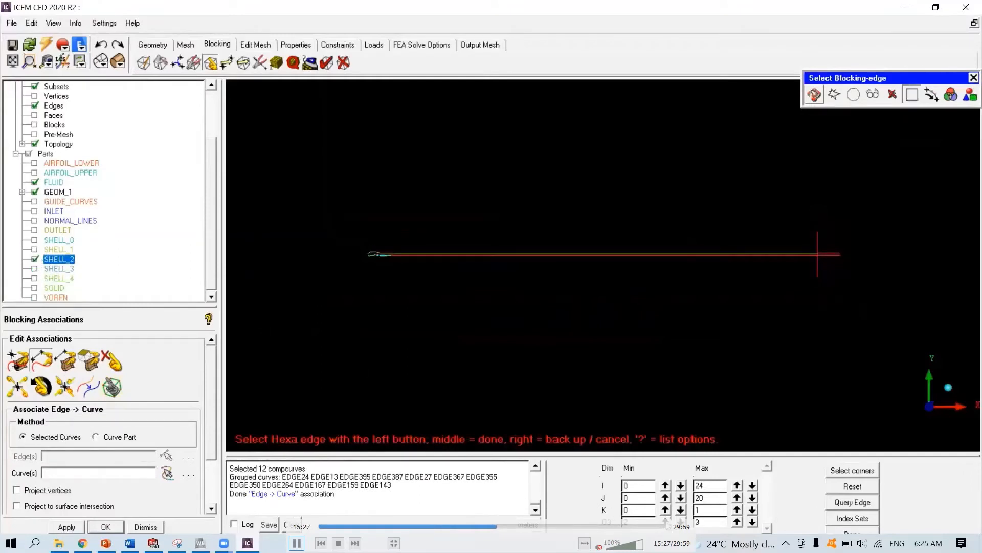
{"action": "left_click", "coordinate": [39, 357]}
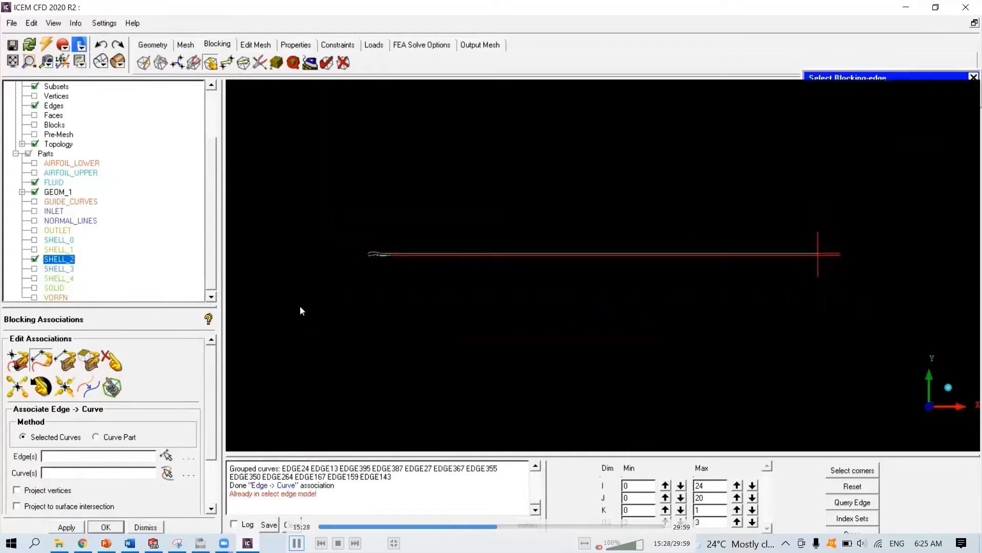
{"action": "left_click", "coordinate": [163, 455]}
{"action": "left_click_drag", "start_coordinate": [781, 308], "coordinate": [857, 309]}
{"action": "middle_click", "coordinate": [857, 309]}
{"action": "left_click_drag", "start_coordinate": [315, 214], "coordinate": [864, 309]}
{"action": "middle_click", "coordinate": [862, 309]}
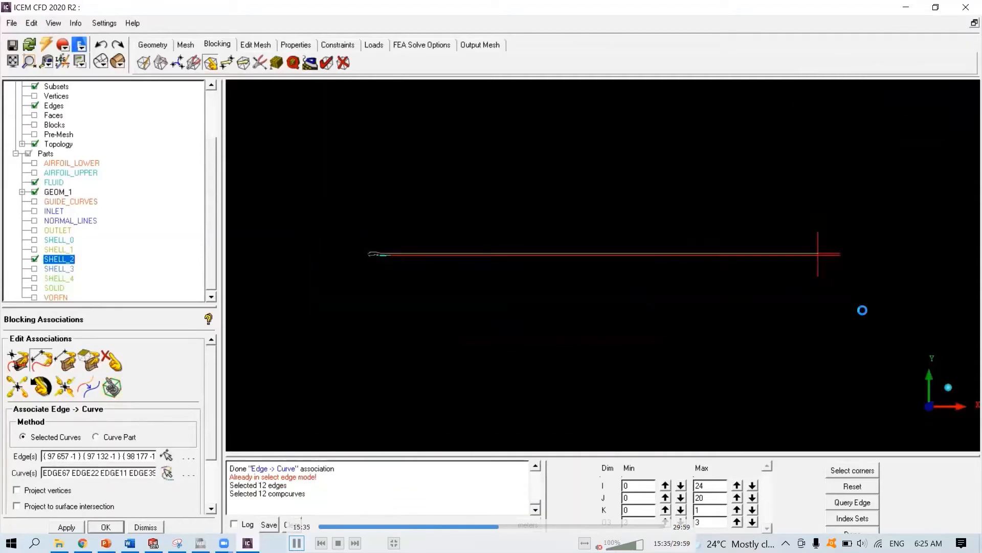
{"action": "middle_click", "coordinate": [401, 297]}
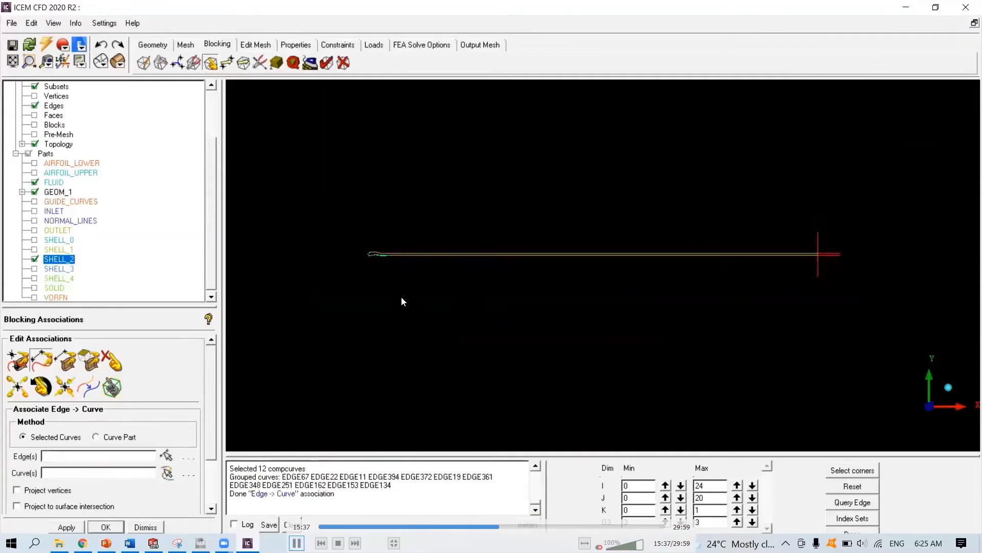
- Show the fourth index layer and associate its block edges with the SHELL_1 curves
{"action": "left_click", "coordinate": [35, 258]}
{"action": "left_click", "coordinate": [35, 249]}
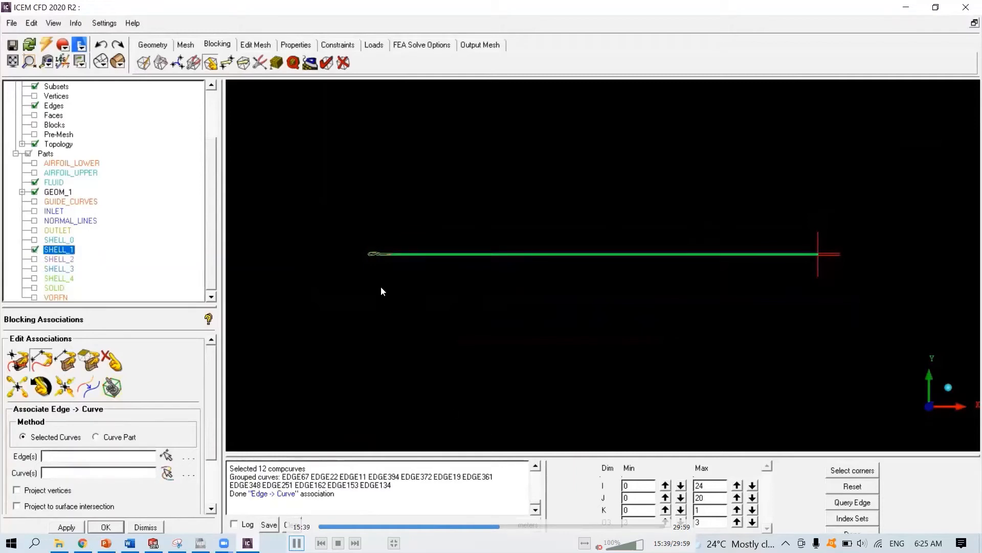
{"action": "scroll", "coordinate": [380, 287], "scroll_direction": "up", "scroll_amount": 3}
{"action": "middle_click_drag", "start_coordinate": [341, 284], "coordinate": [652, 309]}
{"action": "scroll", "coordinate": [528, 314], "scroll_direction": "up", "scroll_amount": 3}
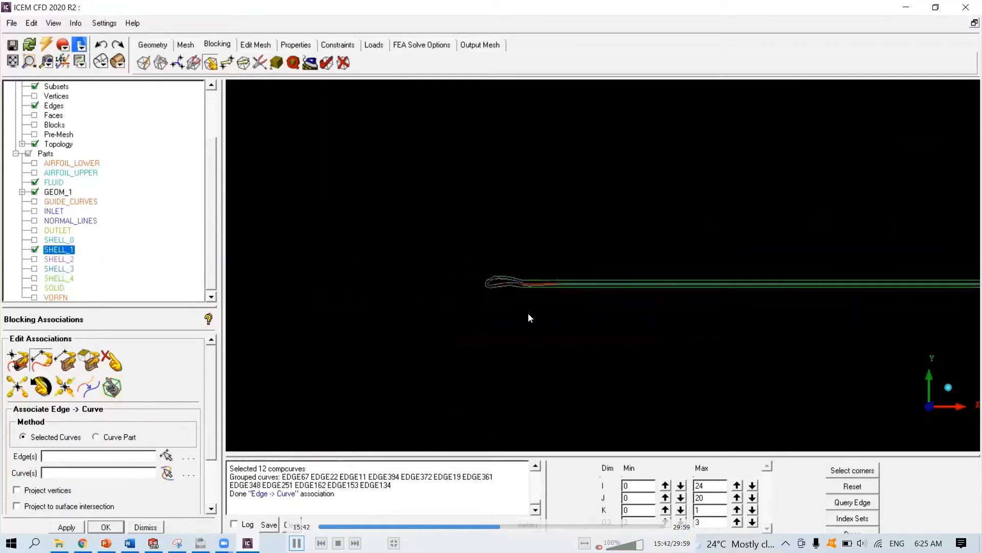
{"action": "scroll", "coordinate": [517, 319], "scroll_direction": "up", "scroll_amount": 3}
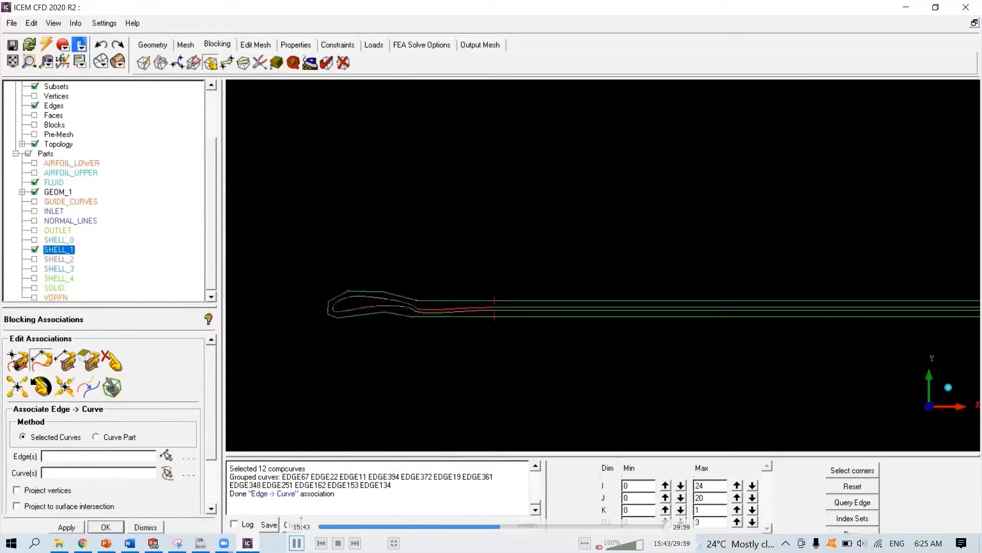
{"action": "left_click", "coordinate": [665, 523]}
{"action": "scroll", "coordinate": [552, 346], "scroll_direction": "down", "scroll_amount": 5}
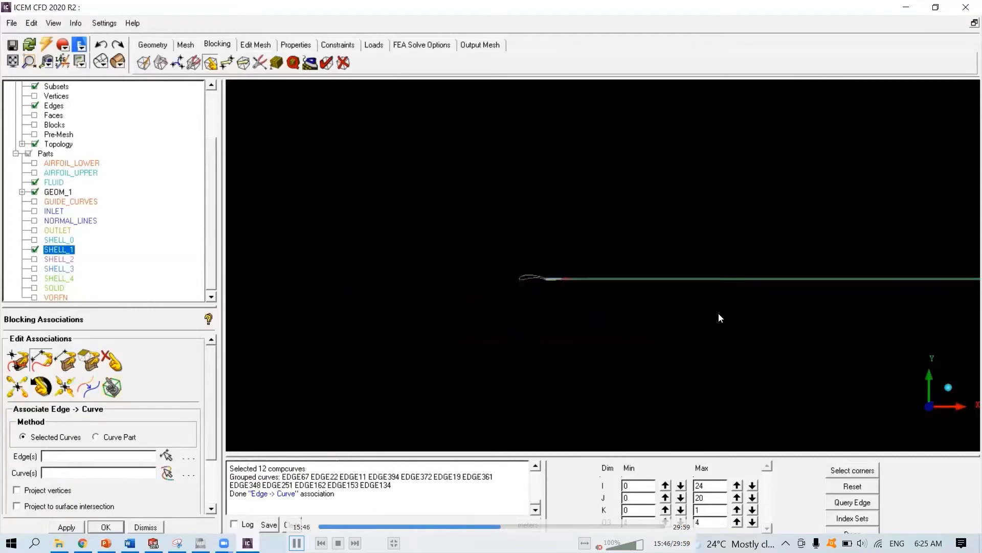
{"action": "middle_click_drag", "start_coordinate": [734, 329], "coordinate": [512, 345]}
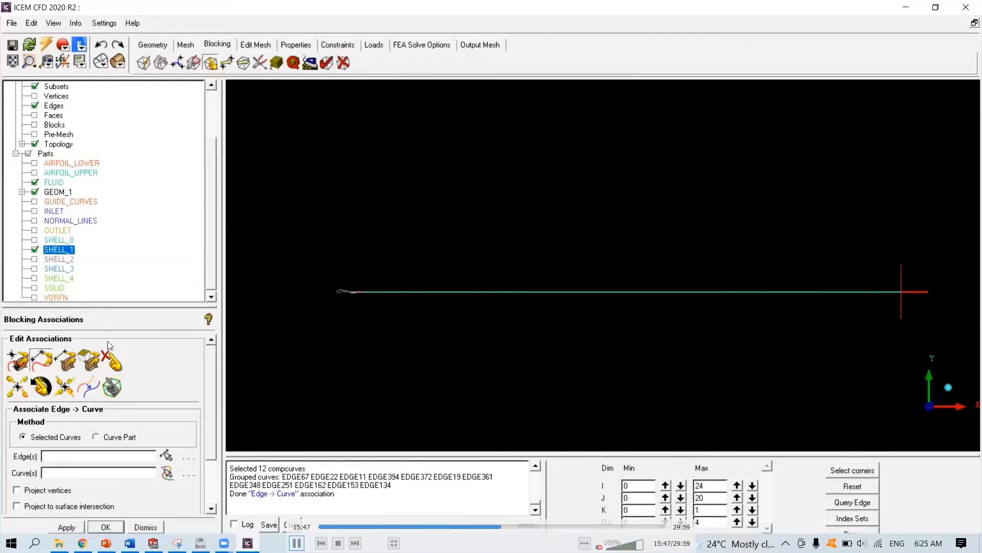
{"action": "left_click", "coordinate": [166, 456]}
{"action": "scroll", "coordinate": [436, 296], "scroll_direction": "down", "scroll_amount": 3}
{"action": "left_click_drag", "start_coordinate": [343, 252], "coordinate": [861, 336]}
{"action": "middle_click", "coordinate": [861, 336]}
{"action": "left_click_drag", "start_coordinate": [353, 237], "coordinate": [855, 346]}
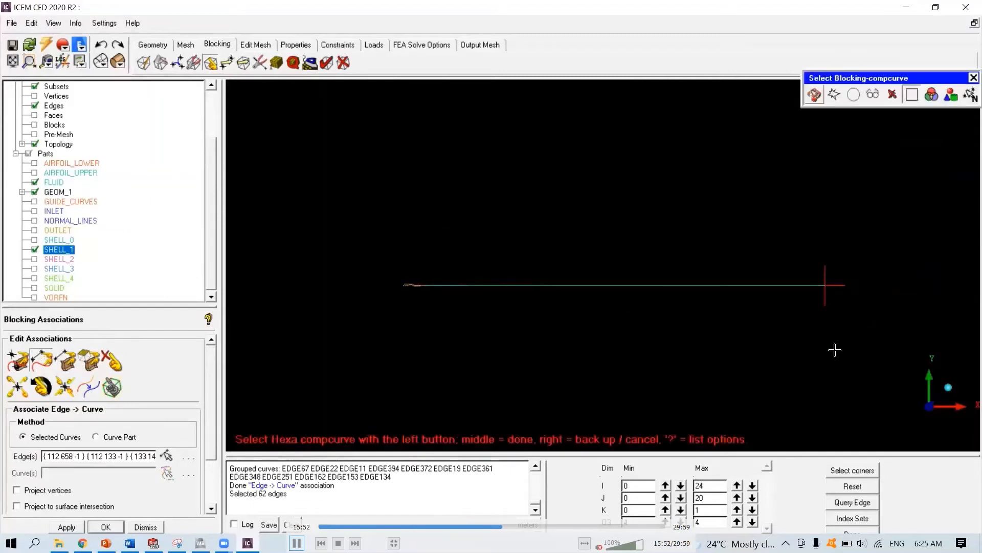
{"action": "middle_click", "coordinate": [799, 354]}
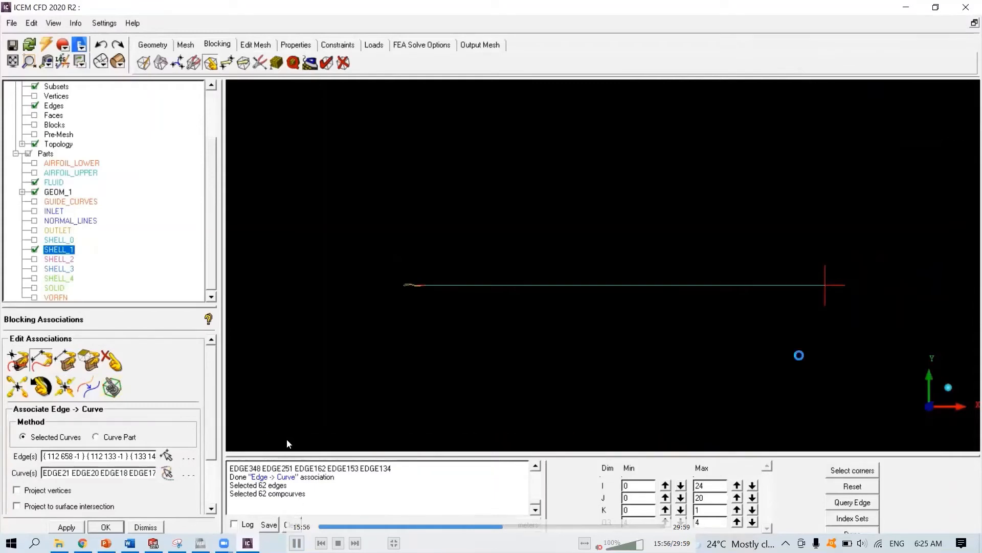
{"action": "scroll", "coordinate": [432, 316], "scroll_direction": "up", "scroll_amount": 4}
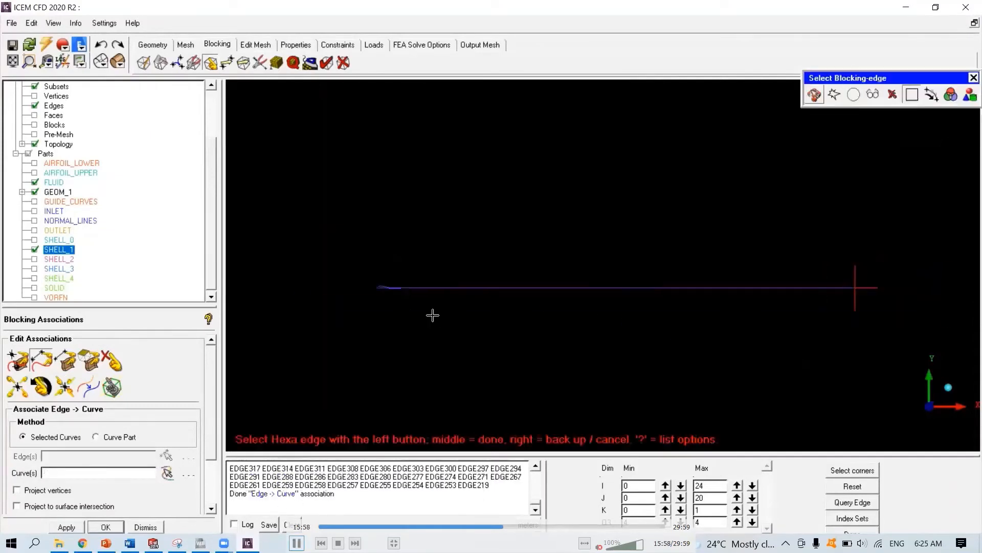
{"action": "middle_click", "coordinate": [430, 316]}
- Show the fifth index layer and associate its two wake edges with the SHELL_0 curves
{"action": "scroll", "coordinate": [401, 327], "scroll_direction": "up", "scroll_amount": 2}
{"action": "scroll", "coordinate": [681, 327], "scroll_direction": "down", "scroll_amount": 5}
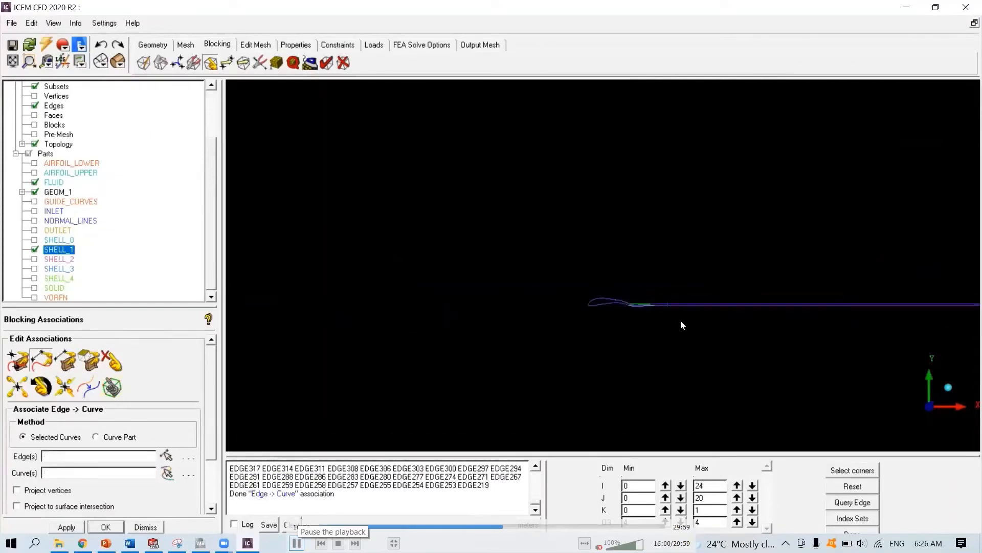
{"action": "middle_click_drag", "start_coordinate": [689, 363], "coordinate": [494, 299]}
{"action": "scroll", "coordinate": [509, 225], "scroll_direction": "up", "scroll_amount": 4}
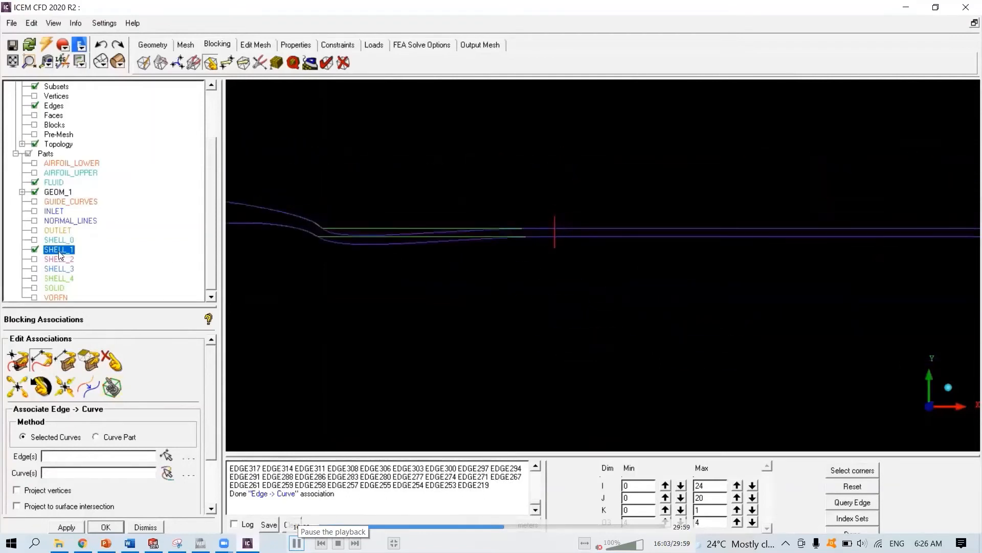
{"action": "left_click", "coordinate": [34, 249]}
{"action": "left_click", "coordinate": [34, 240]}
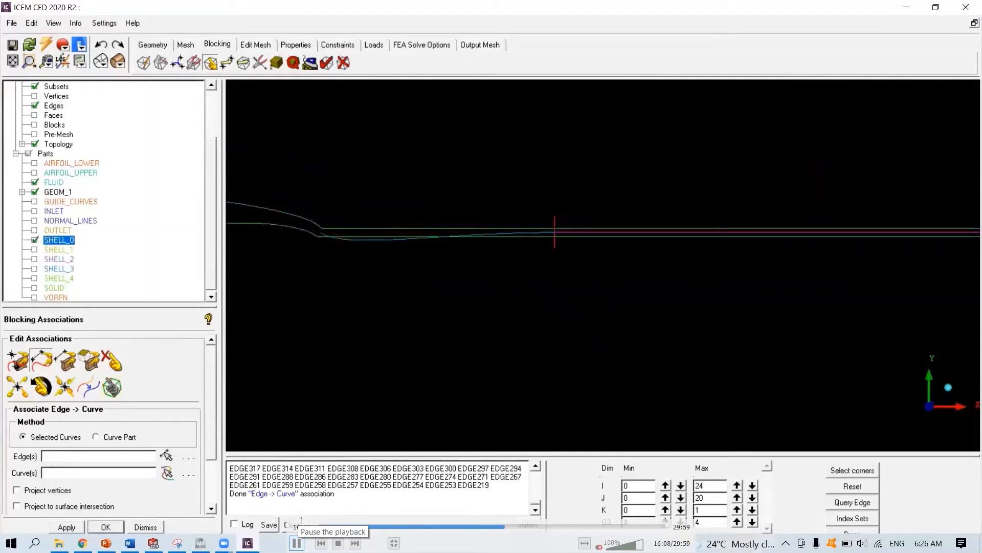
{"action": "left_click", "coordinate": [666, 522]}
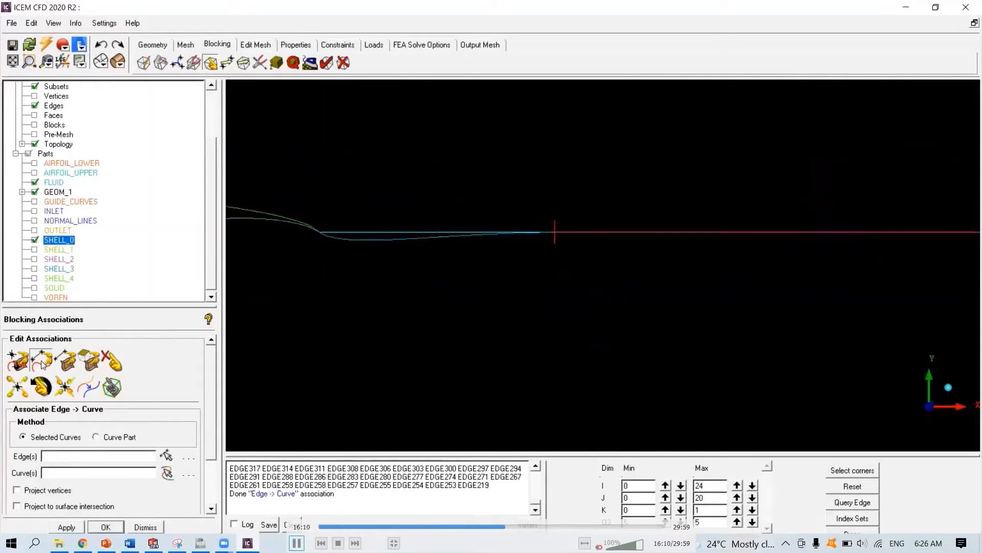
{"action": "left_click", "coordinate": [42, 361]}
{"action": "left_click", "coordinate": [387, 233]}
{"action": "left_click", "coordinate": [566, 232]}
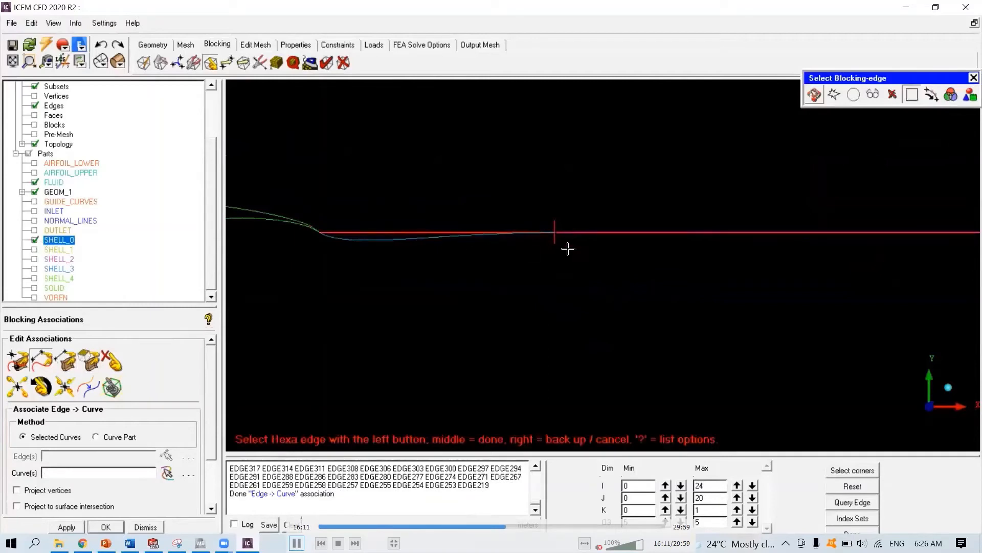
{"action": "middle_click", "coordinate": [507, 248]}
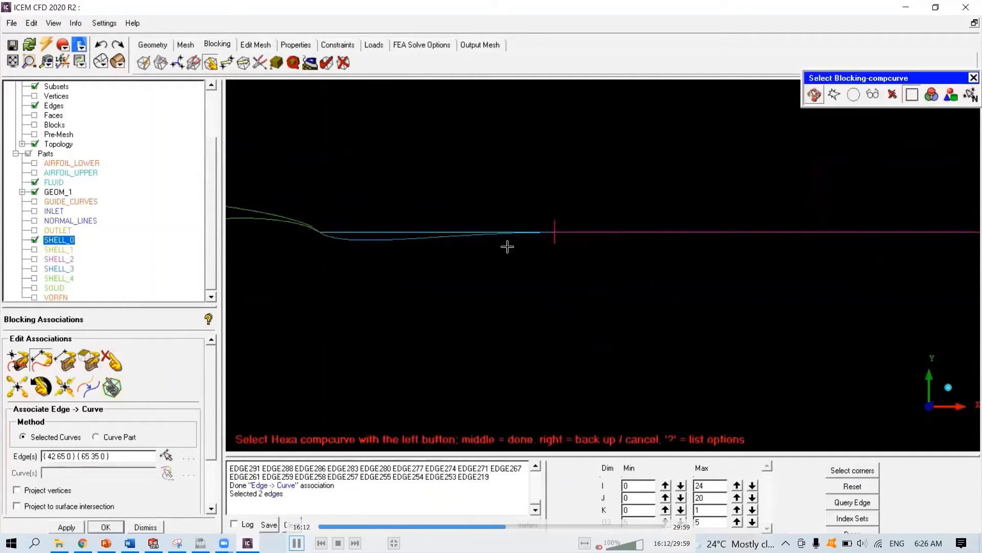
{"action": "left_click", "coordinate": [473, 232]}
{"action": "left_click", "coordinate": [574, 231]}
{"action": "middle_click", "coordinate": [570, 246]}
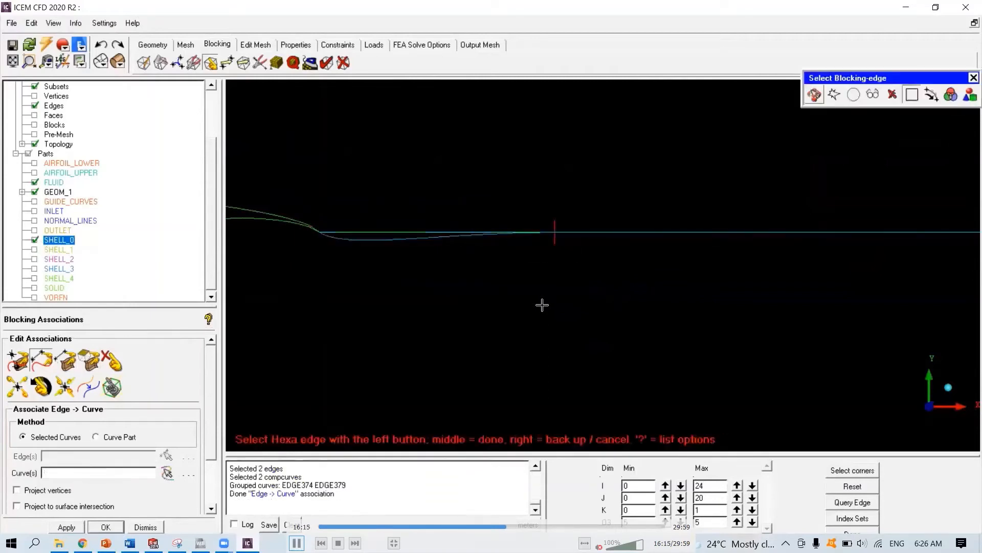
{"action": "scroll", "coordinate": [542, 305], "scroll_direction": "down", "scroll_amount": 2}
{"action": "middle_click", "coordinate": [501, 298]}
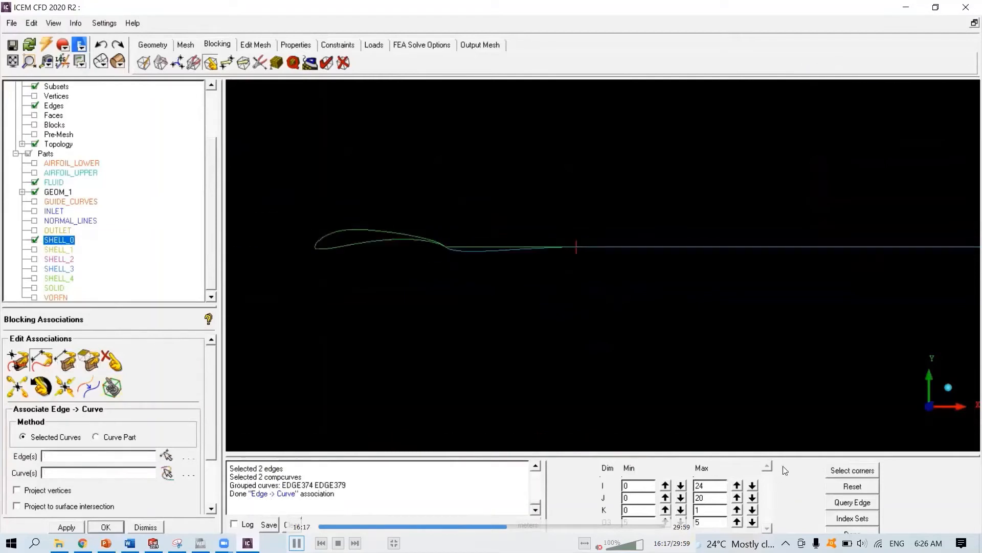
- Reset the index range to display all blocks again
{"action": "left_click", "coordinate": [835, 490]}
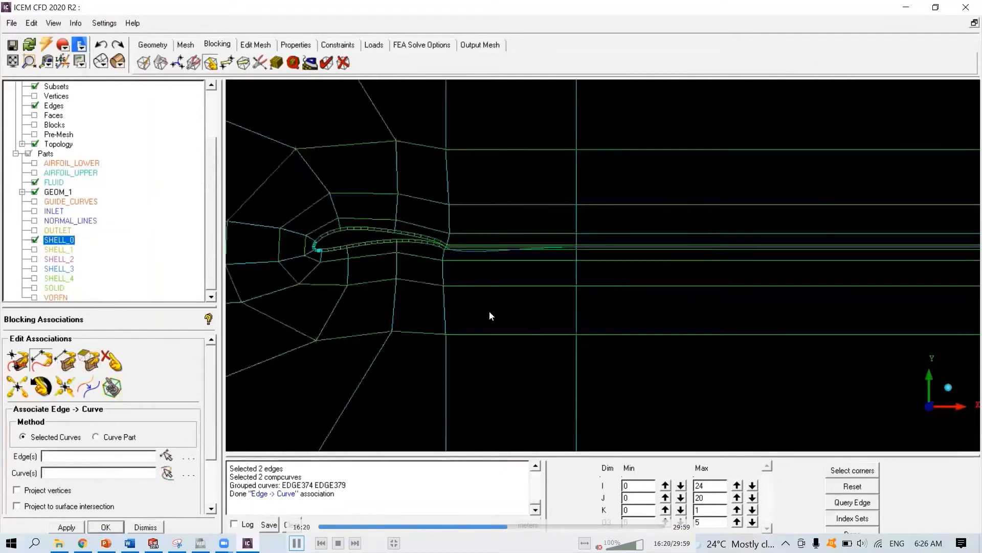
{"action": "scroll", "coordinate": [490, 316], "scroll_direction": "down", "scroll_amount": 2}
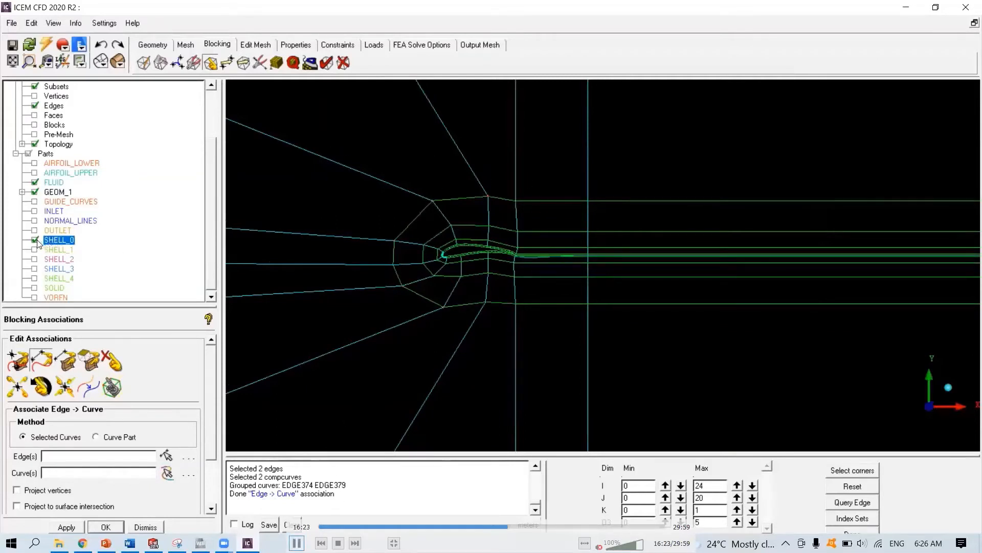
- Show the GUIDE_CURVES part and associate the full-height vertical block edges downstream of the trailing edge with their guide curves
{"action": "left_click", "coordinate": [34, 201]}
{"action": "left_click", "coordinate": [41, 362]}
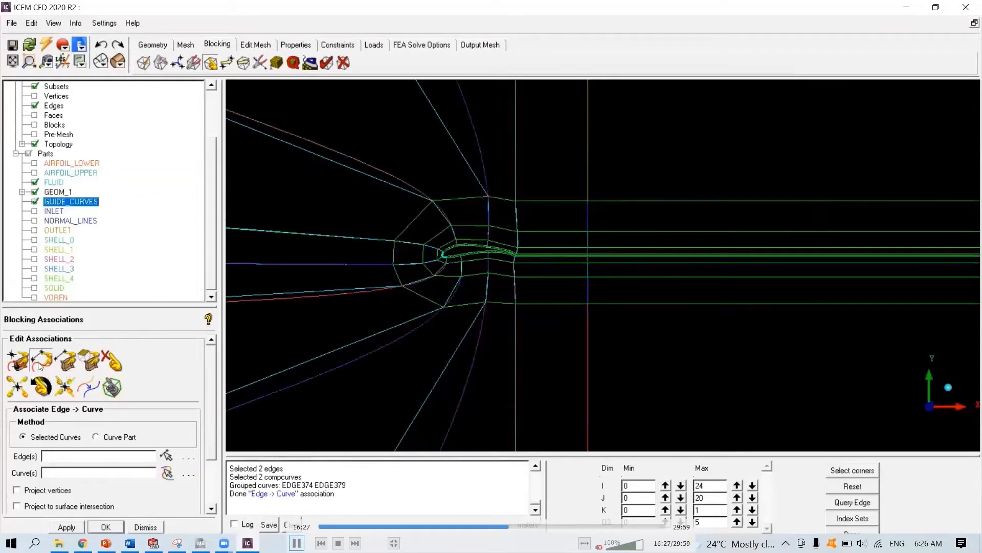
{"action": "scroll", "coordinate": [625, 250], "scroll_direction": "down", "scroll_amount": 3}
{"action": "scroll", "coordinate": [626, 249], "scroll_direction": "down", "scroll_amount": 5}
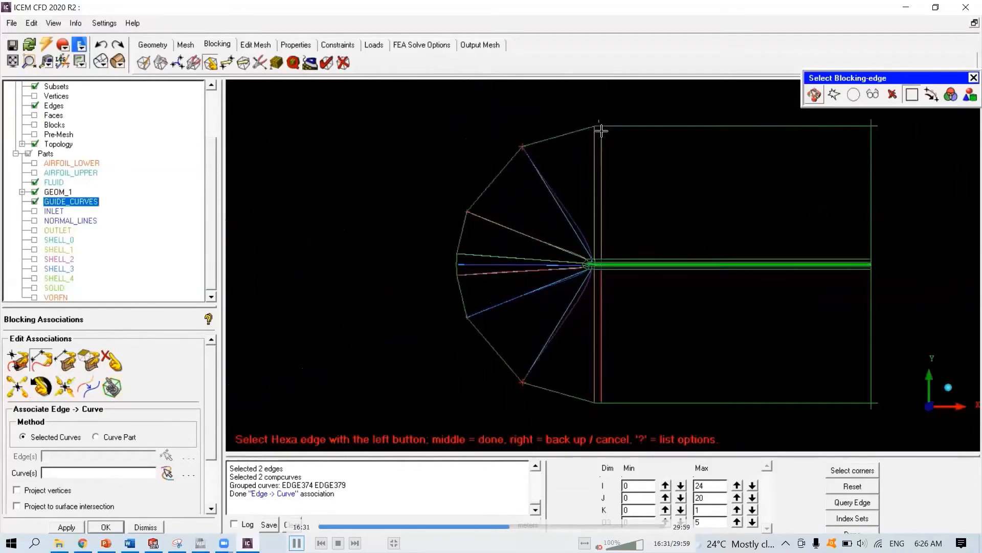
{"action": "left_click_drag", "start_coordinate": [598, 119], "coordinate": [609, 413]}
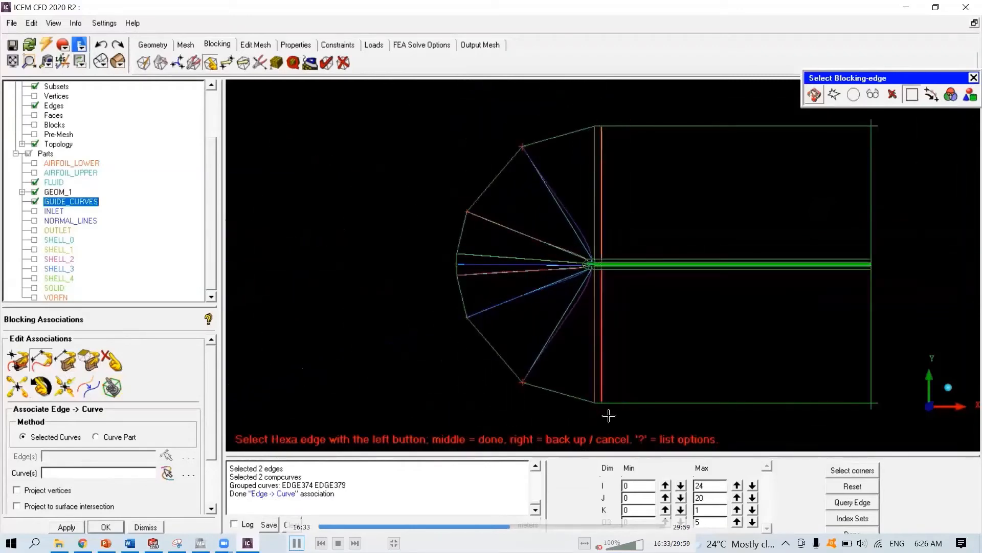
{"action": "middle_click", "coordinate": [607, 413]}
{"action": "left_click_drag", "start_coordinate": [599, 119], "coordinate": [612, 407]}
{"action": "middle_click", "coordinate": [614, 331]}
- Associate the four vertical block edges above the airfoil's trailing edge with their guide curves
{"action": "scroll", "coordinate": [602, 318], "scroll_direction": "up", "scroll_amount": 5}
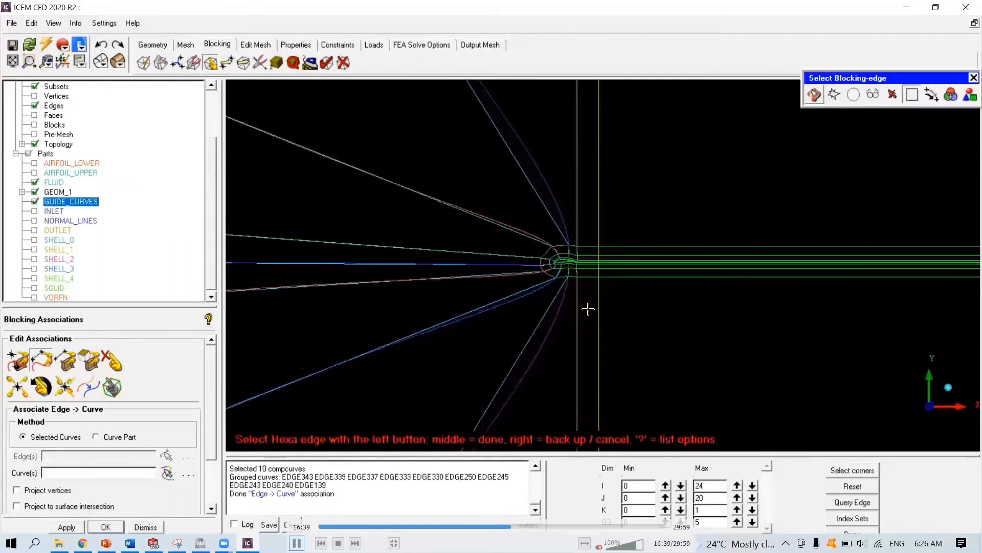
{"action": "scroll", "coordinate": [518, 287], "scroll_direction": "up", "scroll_amount": 5}
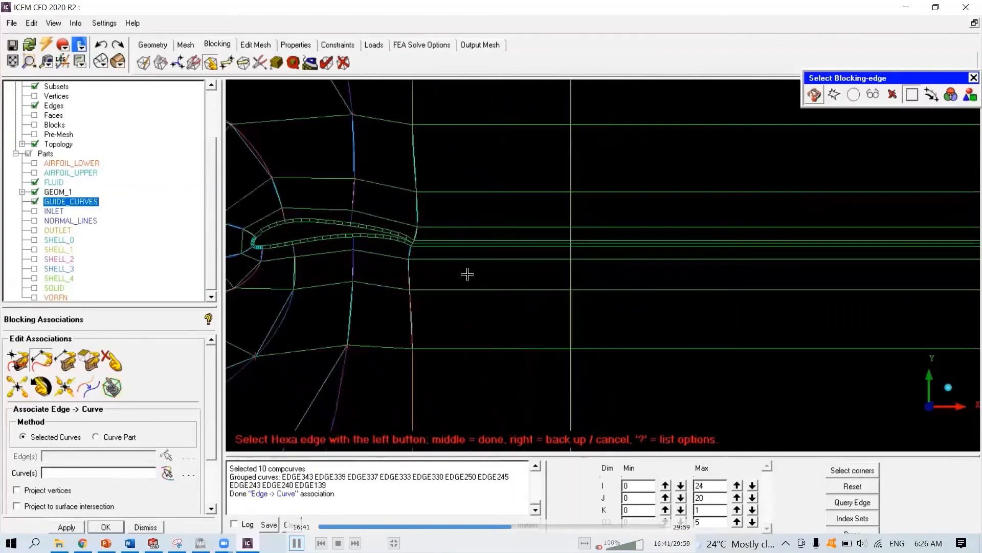
{"action": "left_click", "coordinate": [634, 151]}
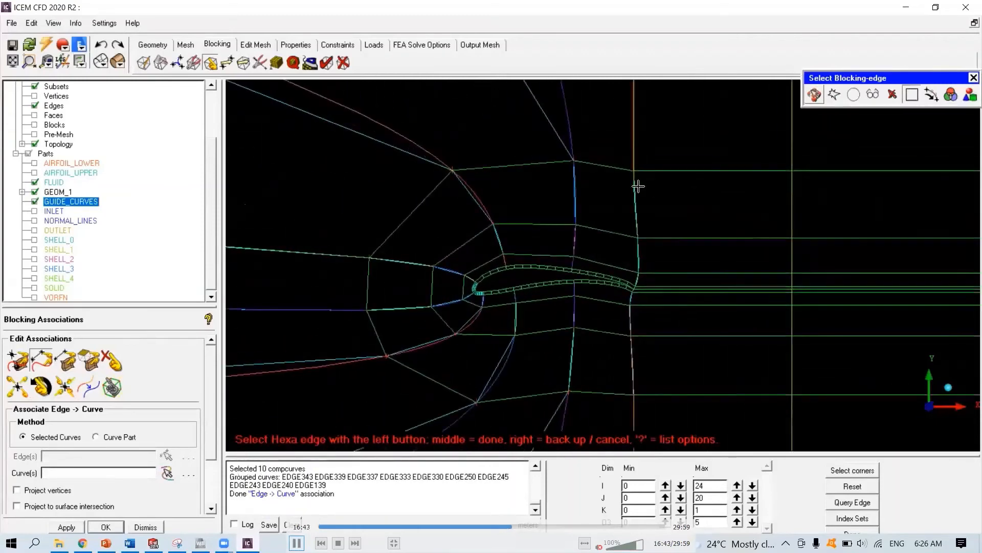
{"action": "left_click", "coordinate": [638, 259]}
{"action": "middle_click", "coordinate": [657, 257]}
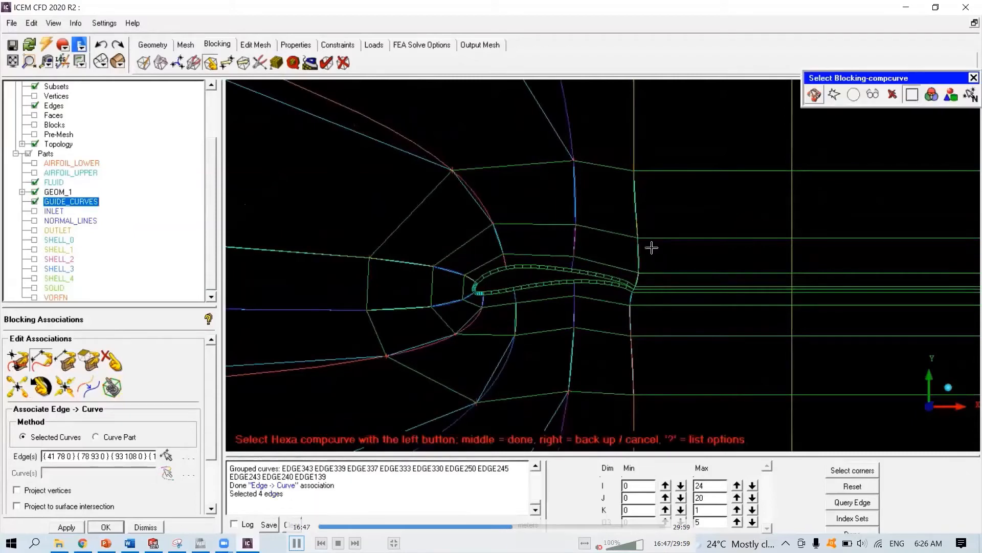
{"action": "left_click", "coordinate": [632, 154]}
{"action": "left_click", "coordinate": [635, 205]}
{"action": "left_click", "coordinate": [641, 262]}
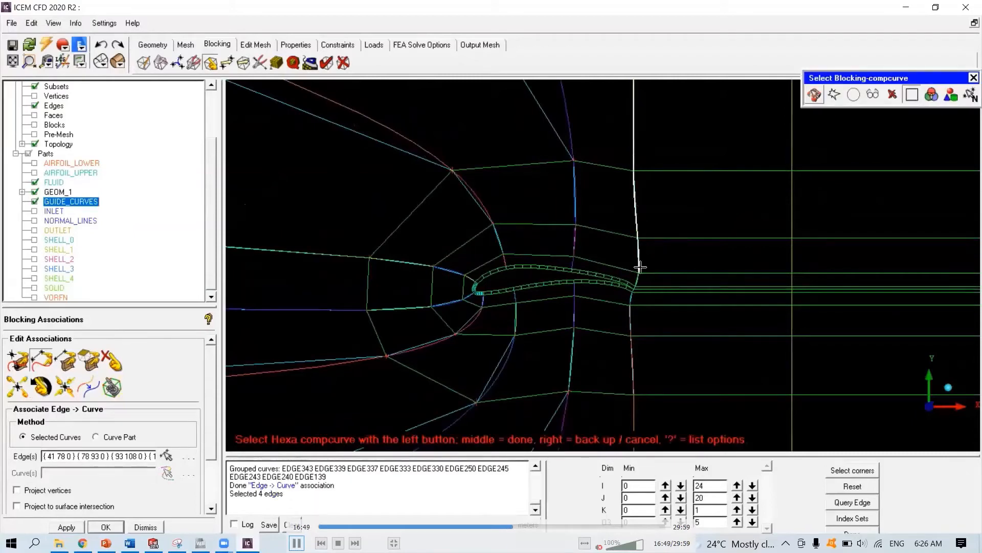
{"action": "middle_click", "coordinate": [658, 258]}
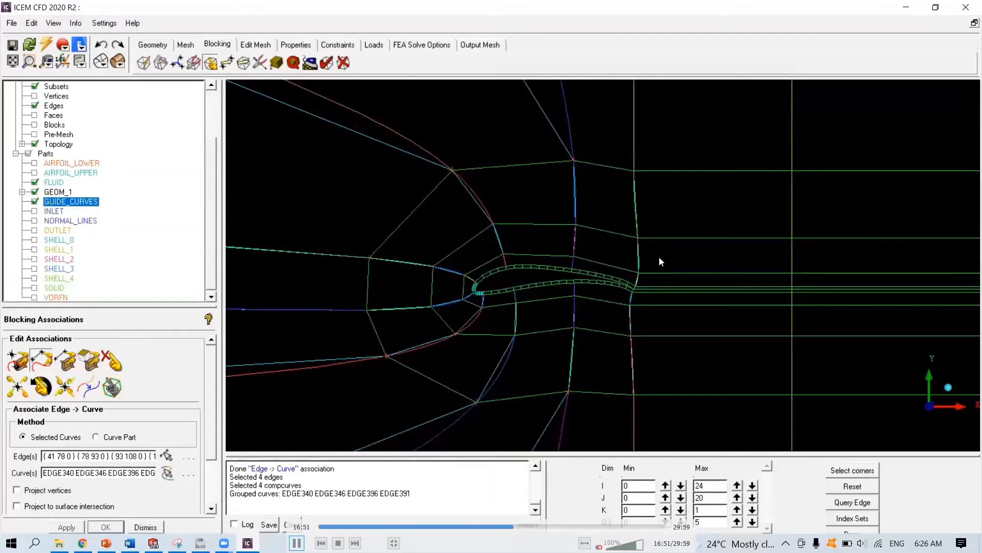
- Associate the four vertical block edges above mid-chord with their guide curves
{"action": "left_click", "coordinate": [565, 142]}
{"action": "left_click", "coordinate": [574, 192]}
{"action": "left_click", "coordinate": [574, 229]}
{"action": "left_click", "coordinate": [573, 259]}
{"action": "middle_click", "coordinate": [588, 244]}
{"action": "left_click", "coordinate": [570, 139]}
{"action": "left_click", "coordinate": [574, 195]}
{"action": "left_click", "coordinate": [572, 234]}
{"action": "left_click", "coordinate": [573, 259]}
{"action": "middle_click", "coordinate": [568, 235]}
- Associate the diagonal block edges above the leading edge with their guide curves
{"action": "left_click", "coordinate": [416, 159]}
{"action": "left_click", "coordinate": [473, 197]}
{"action": "left_click", "coordinate": [499, 238]}
{"action": "left_click", "coordinate": [504, 257]}
{"action": "middle_click", "coordinate": [458, 186]}
{"action": "left_click", "coordinate": [507, 259]}
{"action": "middle_click", "coordinate": [502, 257]}
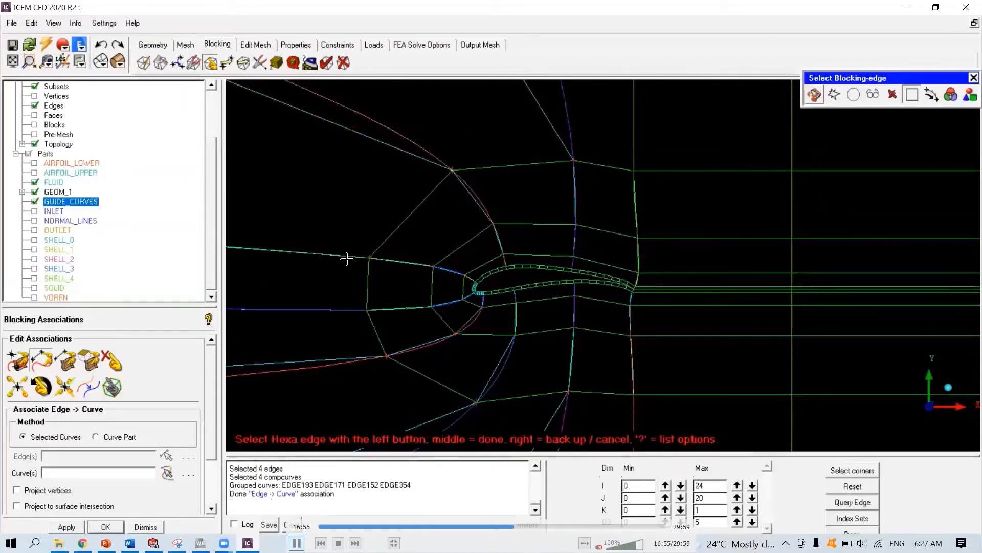
- Associate the upper horizontal block edges ahead of the leading edge with their guide curves
{"action": "left_click", "coordinate": [346, 258]}
{"action": "left_click", "coordinate": [401, 259]}
{"action": "left_click", "coordinate": [450, 271]}
{"action": "left_click", "coordinate": [466, 279]}
{"action": "middle_click", "coordinate": [449, 273]}
{"action": "left_click", "coordinate": [336, 258]}
{"action": "middle_click", "coordinate": [464, 276]}
- Associate the lower horizontal block edges ahead of the leading edge with their guide curves
{"action": "left_click", "coordinate": [336, 310]}
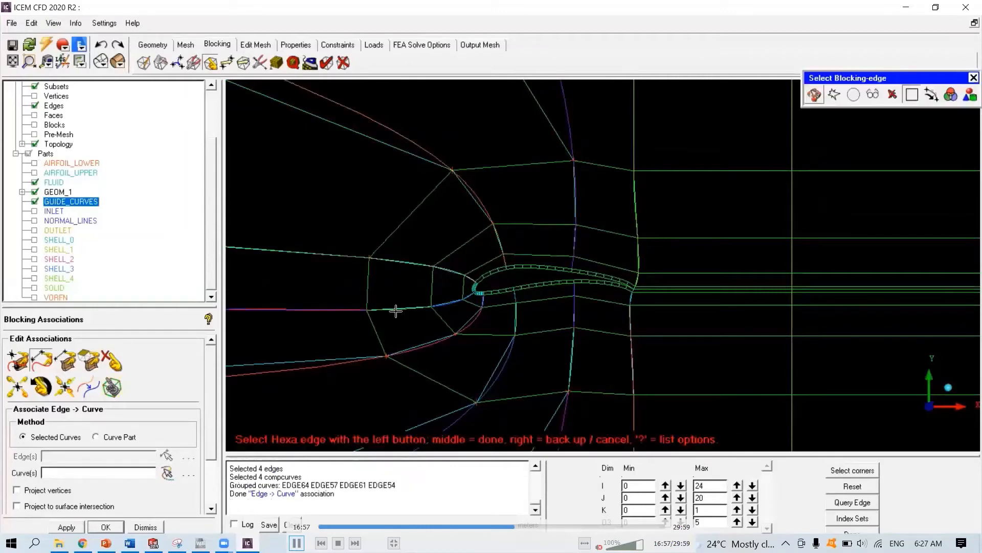
{"action": "left_click", "coordinate": [394, 310]}
{"action": "left_click", "coordinate": [449, 300]}
{"action": "left_click", "coordinate": [466, 297]}
{"action": "middle_click", "coordinate": [437, 301]}
{"action": "left_click", "coordinate": [339, 309]}
{"action": "left_click", "coordinate": [396, 309]}
- Associate the diagonal block edges below the leading edge with their guide curves
{"action": "left_click", "coordinate": [340, 358]}
{"action": "left_click", "coordinate": [422, 345]}
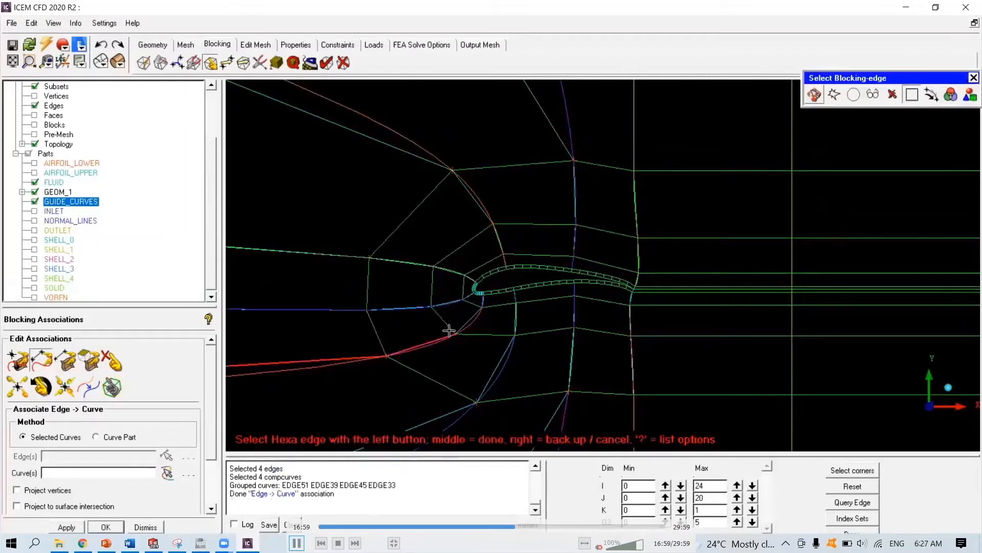
{"action": "left_click", "coordinate": [467, 322]}
{"action": "left_click", "coordinate": [484, 302]}
{"action": "middle_click", "coordinate": [460, 319]}
{"action": "left_click", "coordinate": [371, 361]}
{"action": "left_click", "coordinate": [413, 349]}
{"action": "left_click", "coordinate": [479, 316]}
- Associate the block edges running down-left from the airfoil's lower front with their guide curves
{"action": "middle_click_drag", "start_coordinate": [505, 317], "coordinate": [424, 235]}
{"action": "left_click", "coordinate": [359, 335]}
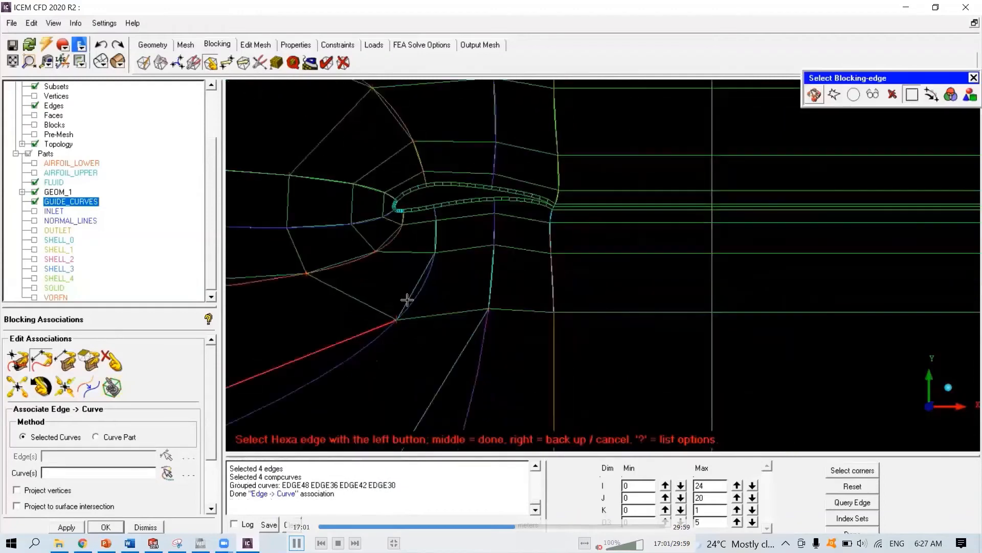
{"action": "left_click", "coordinate": [408, 301]}
{"action": "left_click", "coordinate": [436, 235]}
{"action": "left_click", "coordinate": [436, 216]}
{"action": "middle_click", "coordinate": [431, 230]}
{"action": "left_click", "coordinate": [369, 343]}
{"action": "left_click", "coordinate": [414, 297]}
- Associate the block edges running down from below mid-chord with their guide curves
{"action": "left_click", "coordinate": [456, 379]}
{"action": "left_click", "coordinate": [493, 277]}
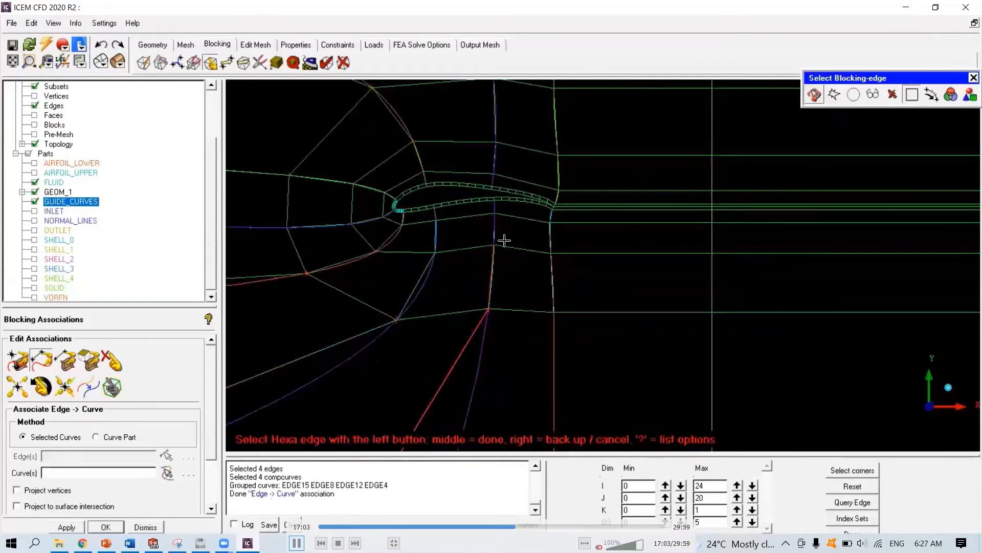
{"action": "left_click", "coordinate": [496, 234]}
{"action": "left_click", "coordinate": [495, 213]}
{"action": "middle_click", "coordinate": [495, 225]}
{"action": "left_click", "coordinate": [475, 361]}
{"action": "left_click", "coordinate": [493, 279]}
{"action": "left_click", "coordinate": [496, 234]}
- Associate the vertical block edges below the trailing edge with their guide curves and exit the association tool
{"action": "left_click", "coordinate": [556, 364]}
{"action": "left_click", "coordinate": [551, 269]}
{"action": "left_click", "coordinate": [550, 238]}
{"action": "left_click", "coordinate": [550, 218]}
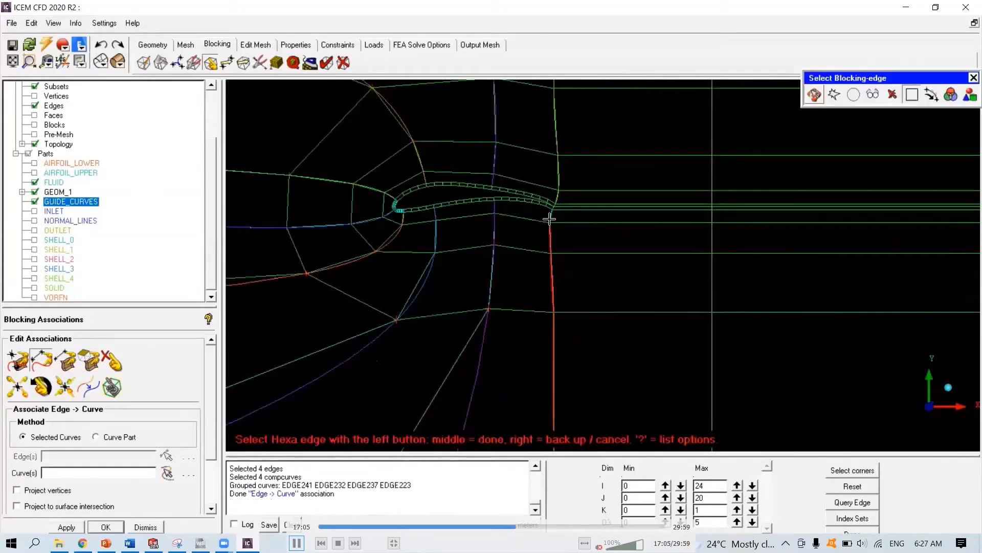
{"action": "middle_click", "coordinate": [543, 232]}
{"action": "left_click", "coordinate": [558, 338]}
{"action": "left_click", "coordinate": [553, 274]}
{"action": "left_click", "coordinate": [551, 239]}
{"action": "right_click", "coordinate": [542, 235]}
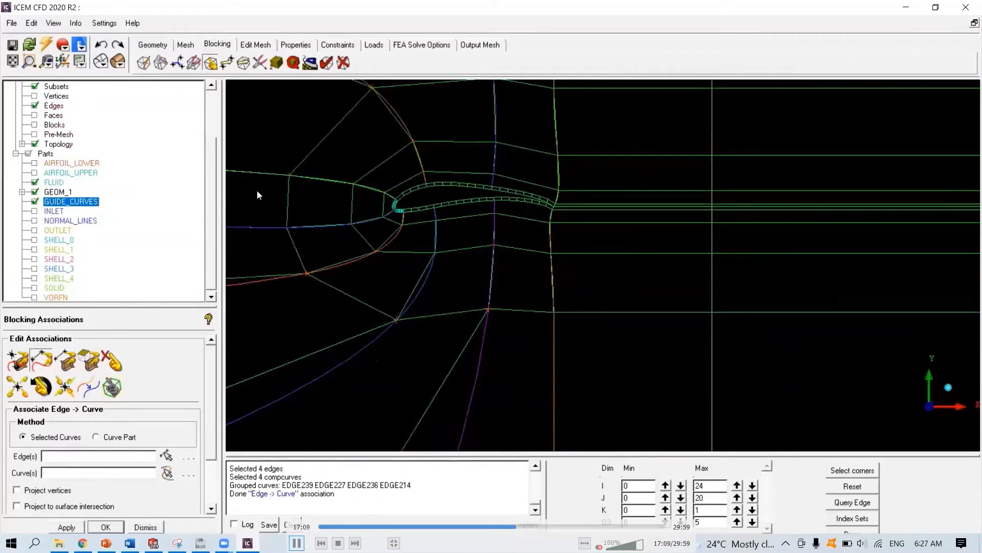
- Hide the geometry curves and open the Edge Params tool of the pre-mesh parameters
{"action": "scroll", "coordinate": [206, 178], "scroll_direction": "up", "scroll_amount": 3}
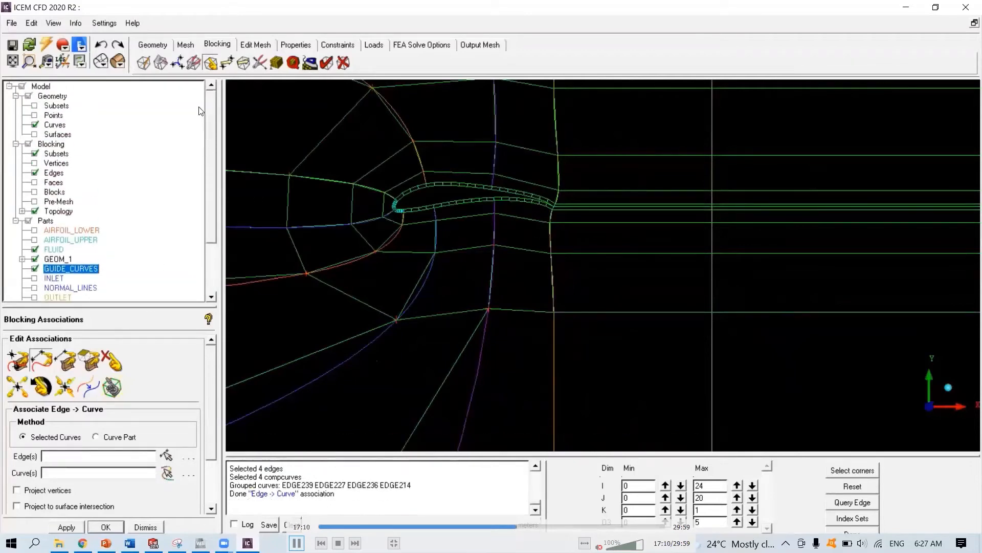
{"action": "left_click", "coordinate": [35, 125]}
{"action": "scroll", "coordinate": [533, 285], "scroll_direction": "up", "scroll_amount": 5}
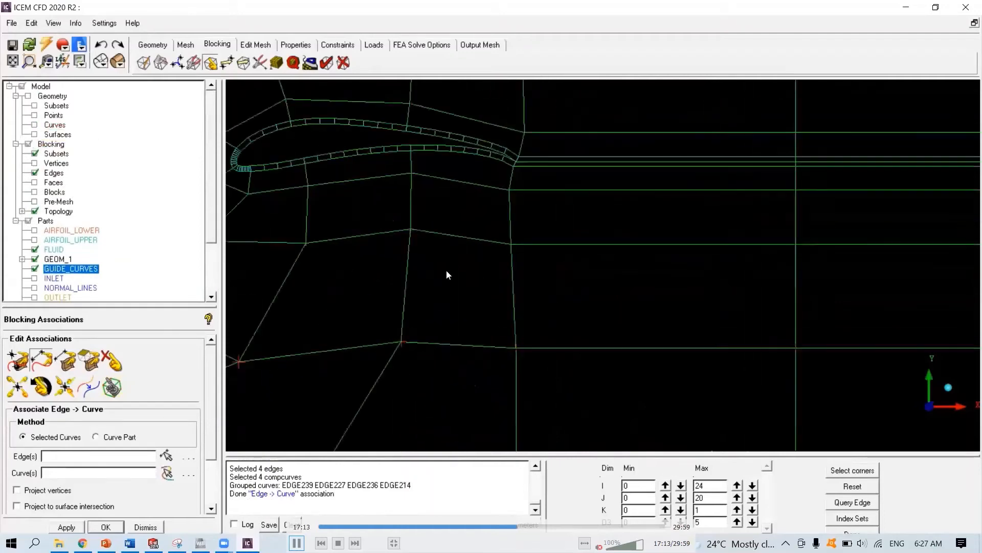
{"action": "middle_click_drag", "start_coordinate": [373, 237], "coordinate": [819, 389]}
{"action": "scroll", "coordinate": [638, 336], "scroll_direction": "up", "scroll_amount": 8}
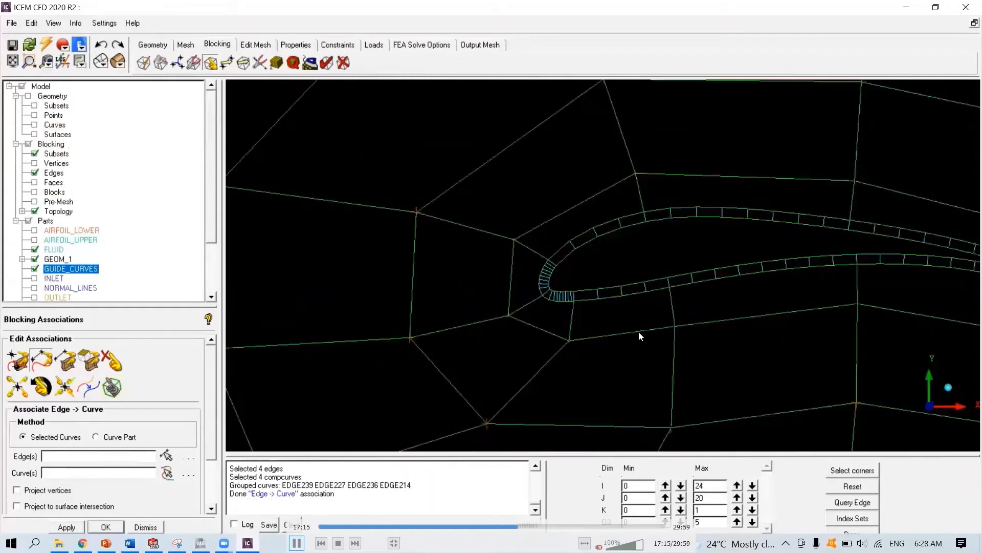
{"action": "scroll", "coordinate": [491, 343], "scroll_direction": "up", "scroll_amount": 1}
{"action": "middle_click_drag", "start_coordinate": [491, 341], "coordinate": [604, 215]}
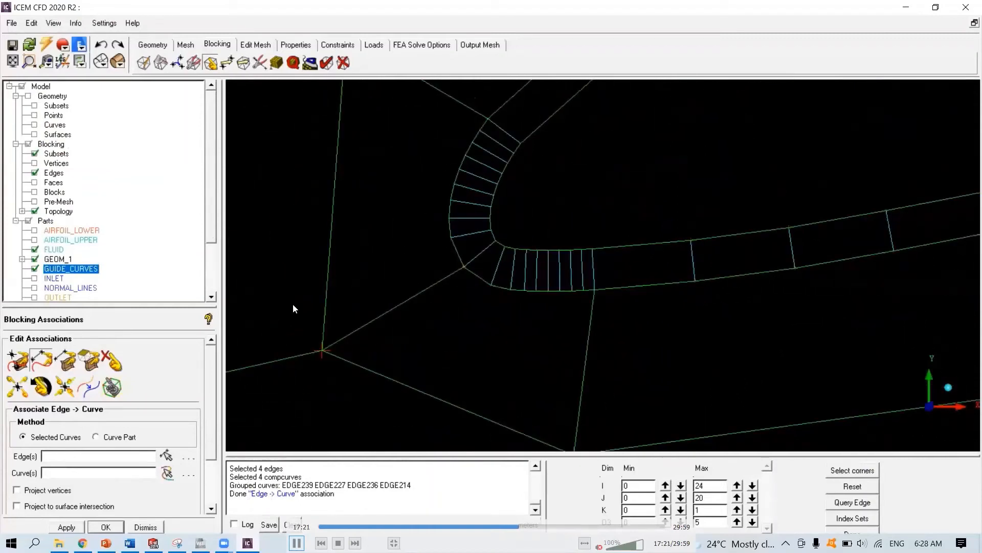
{"action": "left_click", "coordinate": [277, 63]}
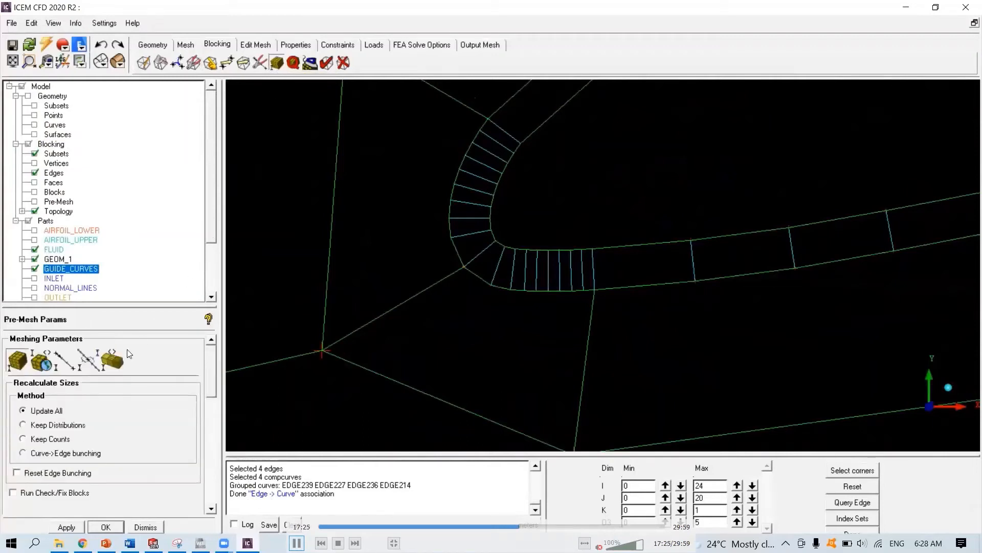
{"action": "left_click", "coordinate": [67, 364]}
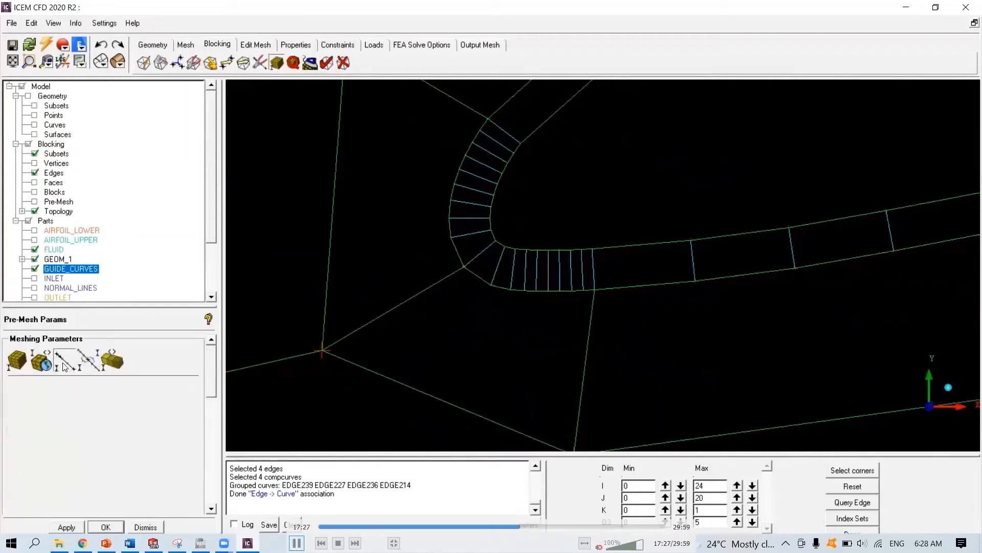
{"action": "left_click_drag", "start_coordinate": [131, 307], "coordinate": [125, 212]}
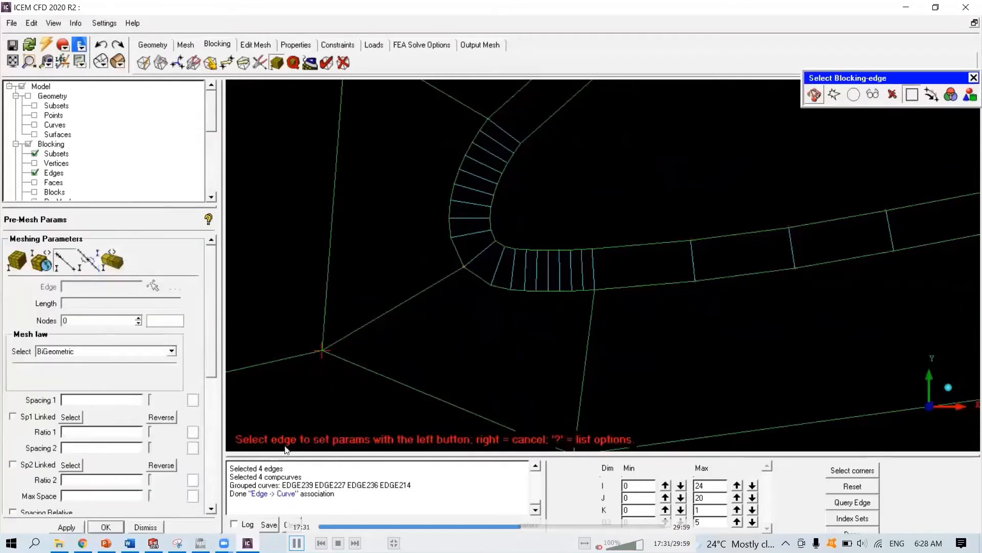
- Switch to the browser's Y+ Wall Distance Estimation calculator, review its inputs and estimated wall distance, and return
{"action": "left_click", "coordinate": [85, 544]}
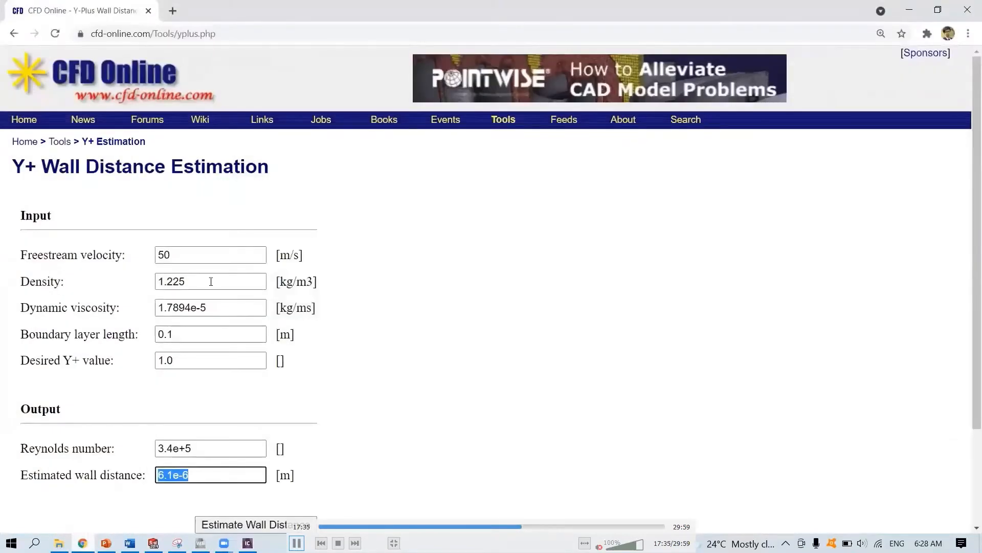
{"action": "left_click", "coordinate": [192, 255]}
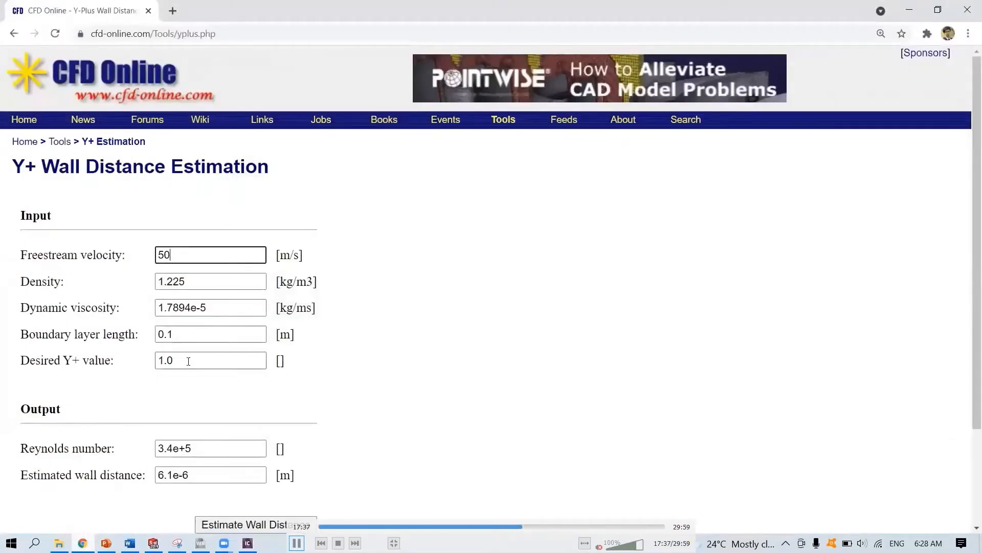
{"action": "double_click", "coordinate": [182, 329]}
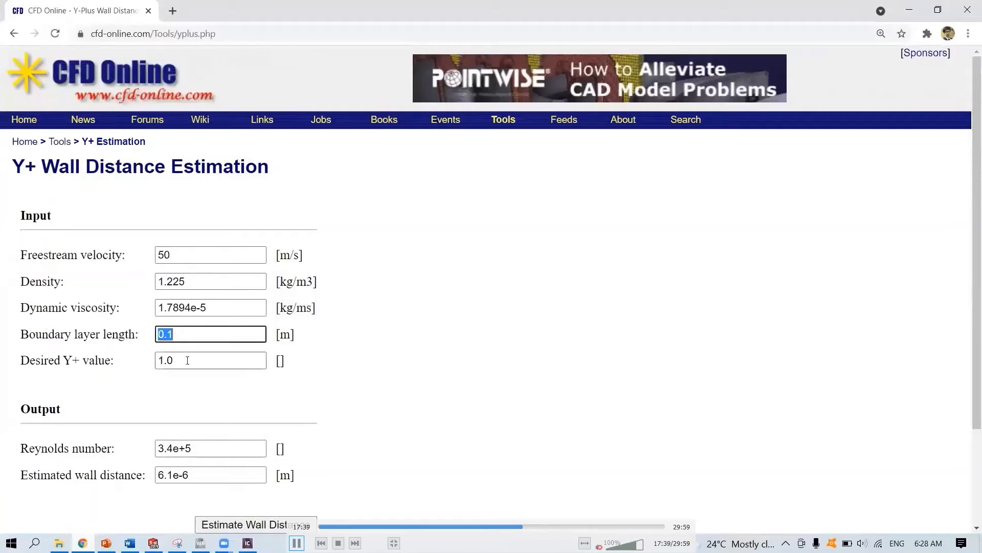
{"action": "key", "text": "Tab"}
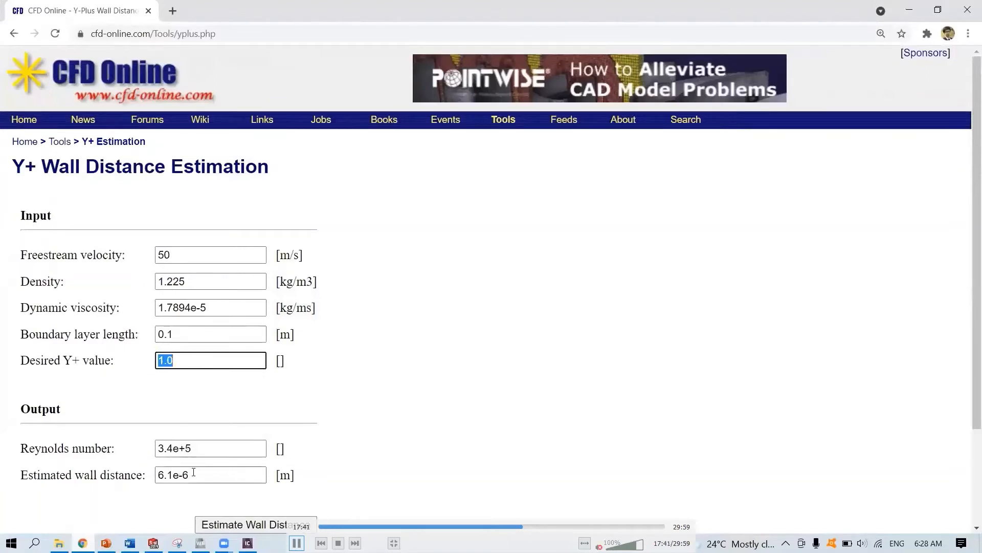
{"action": "left_click_drag", "start_coordinate": [194, 474], "coordinate": [131, 472]}
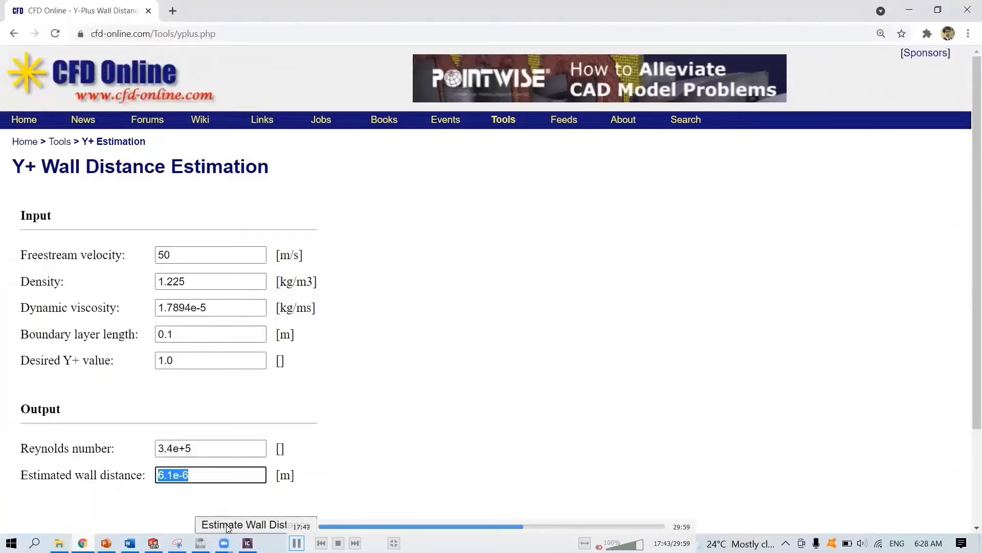
{"action": "key", "text": "alt+Tab"}
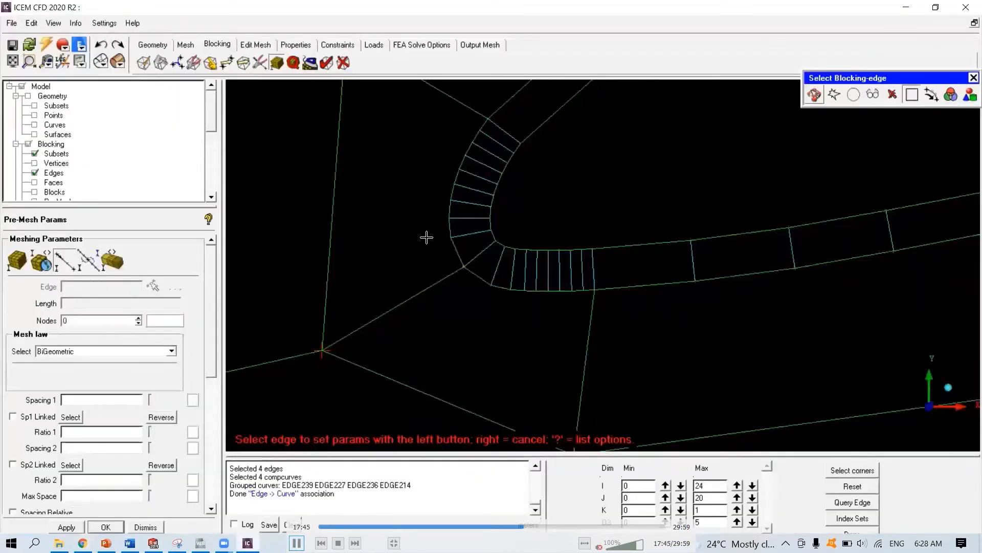
- Select the short wall-normal edge at the lower leading-edge corner and set its mesh law to Geometric2
{"action": "scroll", "coordinate": [212, 332], "scroll_direction": "down", "scroll_amount": 1}
{"action": "scroll", "coordinate": [213, 336], "scroll_direction": "down", "scroll_amount": 3}
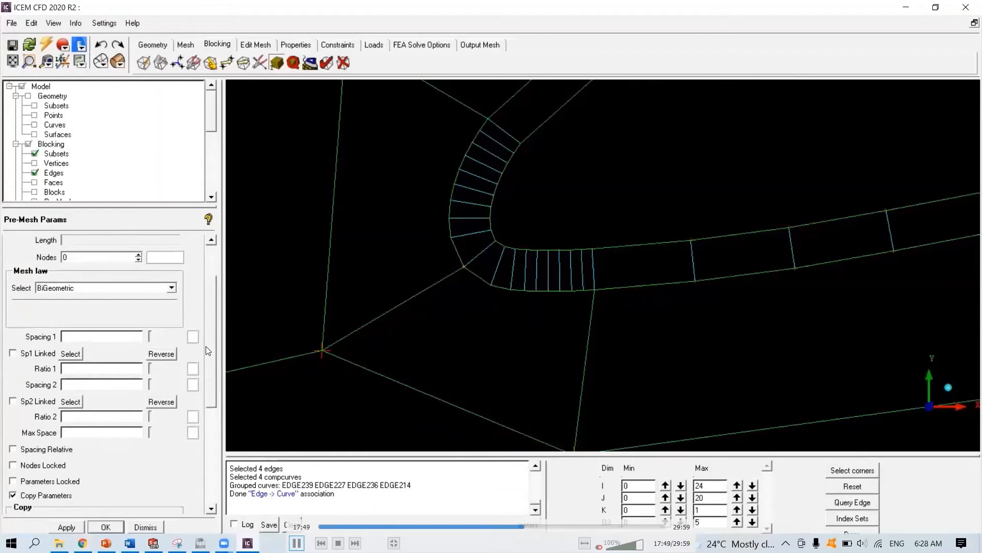
{"action": "scroll", "coordinate": [211, 279], "scroll_direction": "up", "scroll_amount": 4}
{"action": "left_click", "coordinate": [152, 286]}
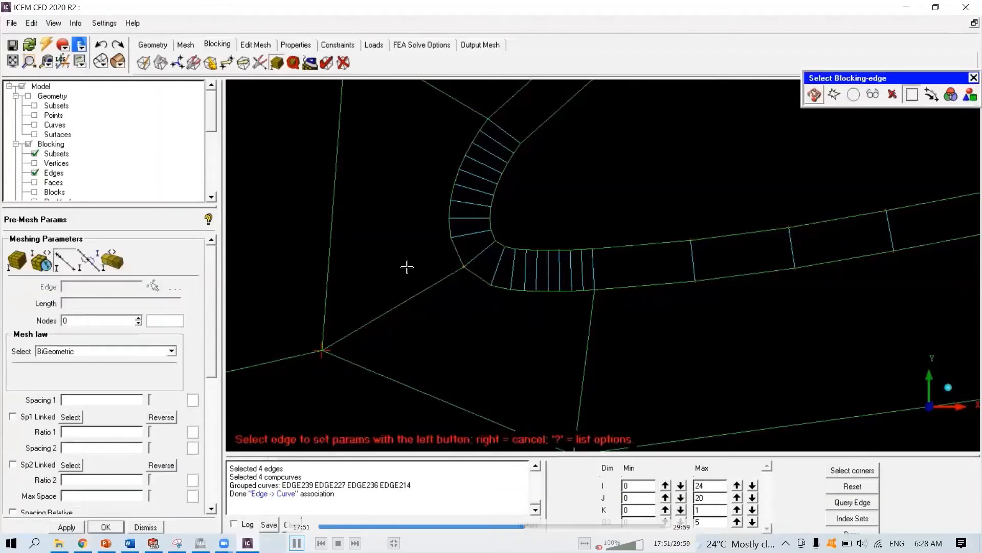
{"action": "left_click", "coordinate": [481, 253]}
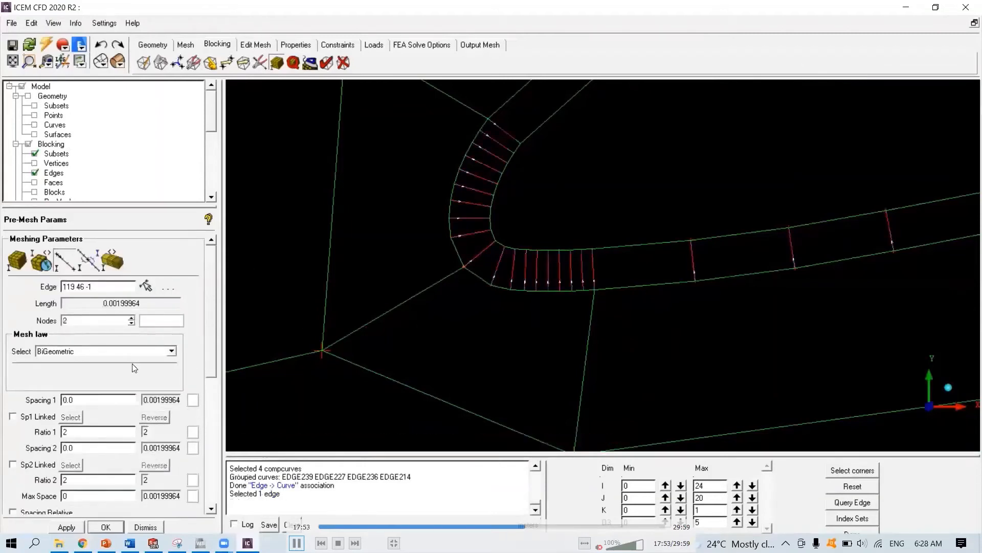
{"action": "left_click", "coordinate": [105, 353]}
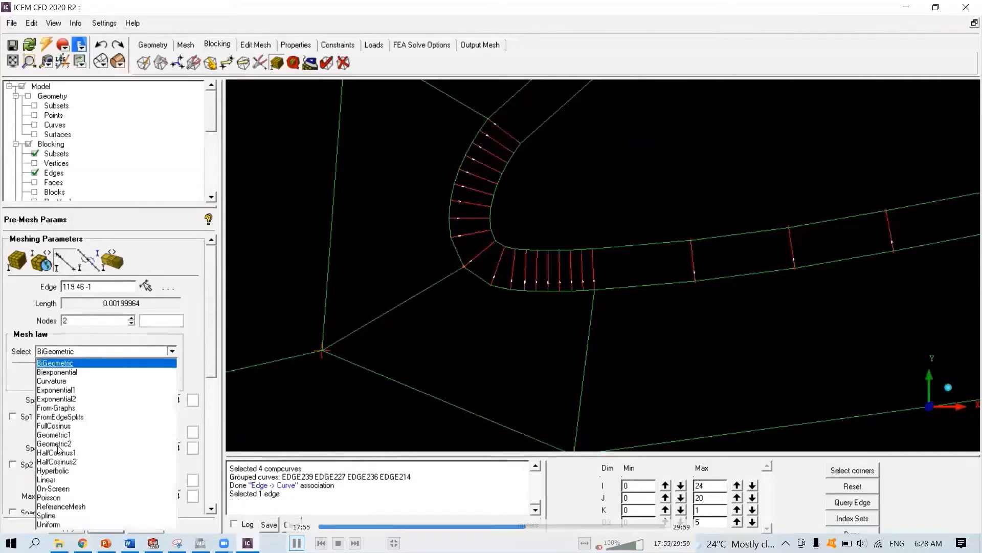
{"action": "left_click", "coordinate": [58, 444]}
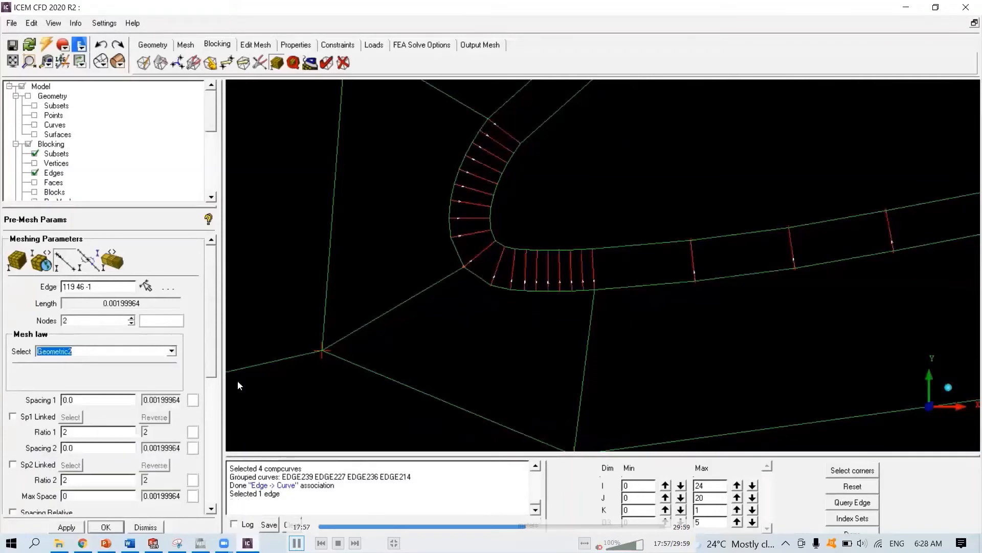
- Give that edge 11 nodes with Spacing 2 of 6.1E-6 and copy the parameters to its parallel edges
{"action": "scroll", "coordinate": [497, 288], "scroll_direction": "up", "scroll_amount": 3}
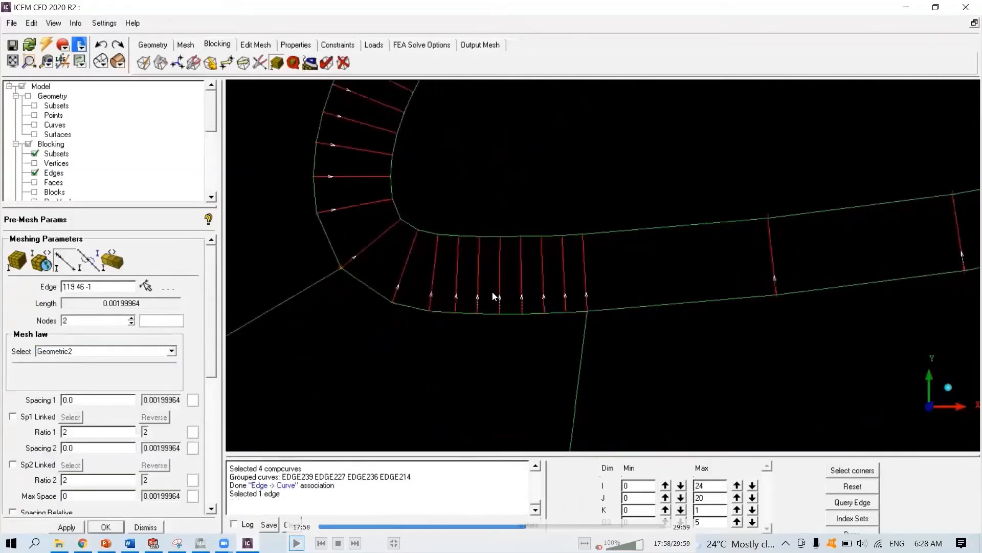
{"action": "scroll", "coordinate": [494, 296], "scroll_direction": "up", "scroll_amount": 3}
{"action": "left_click", "coordinate": [297, 542]}
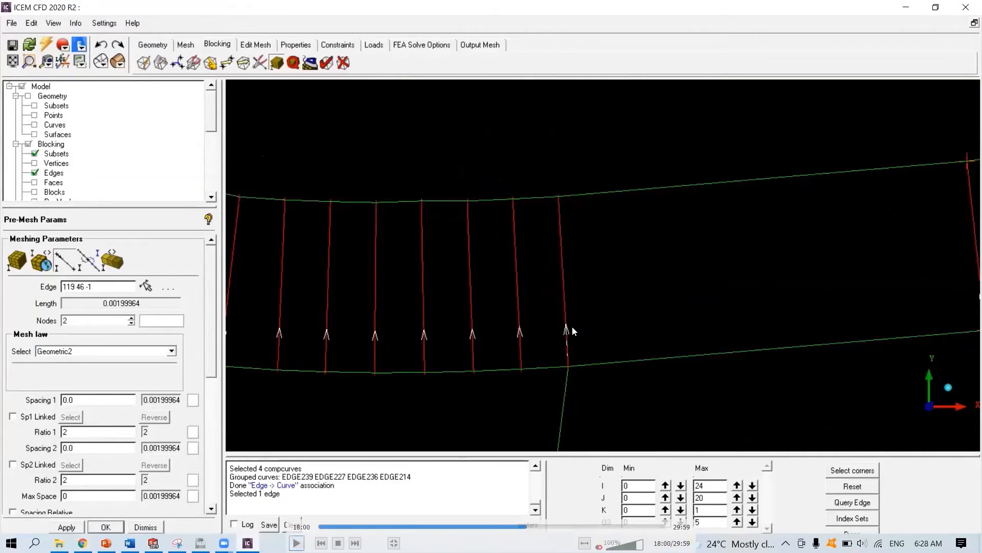
{"action": "left_click", "coordinate": [297, 542]}
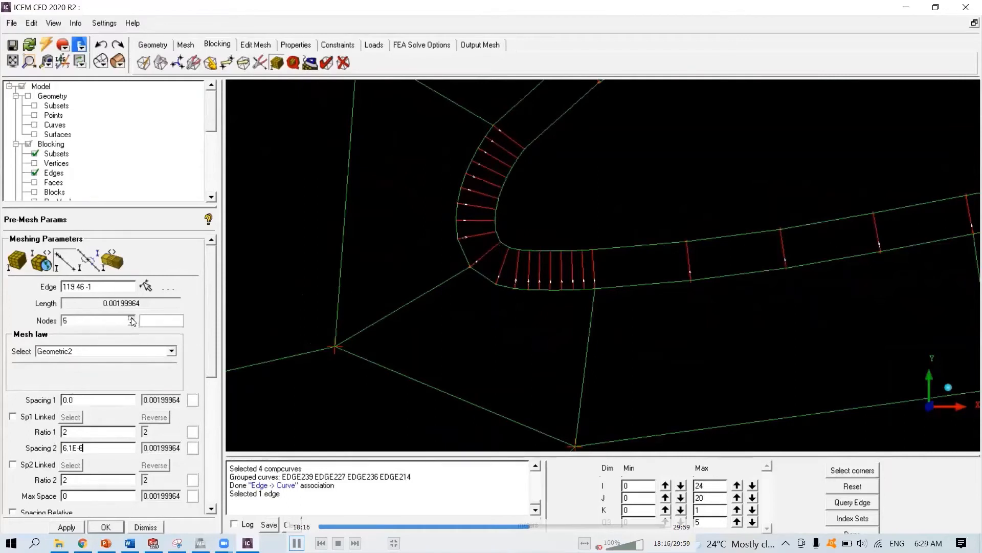
{"action": "key", "text": "space"}
{"action": "left_click", "coordinate": [296, 542]}
{"action": "left_click", "coordinate": [296, 542]}
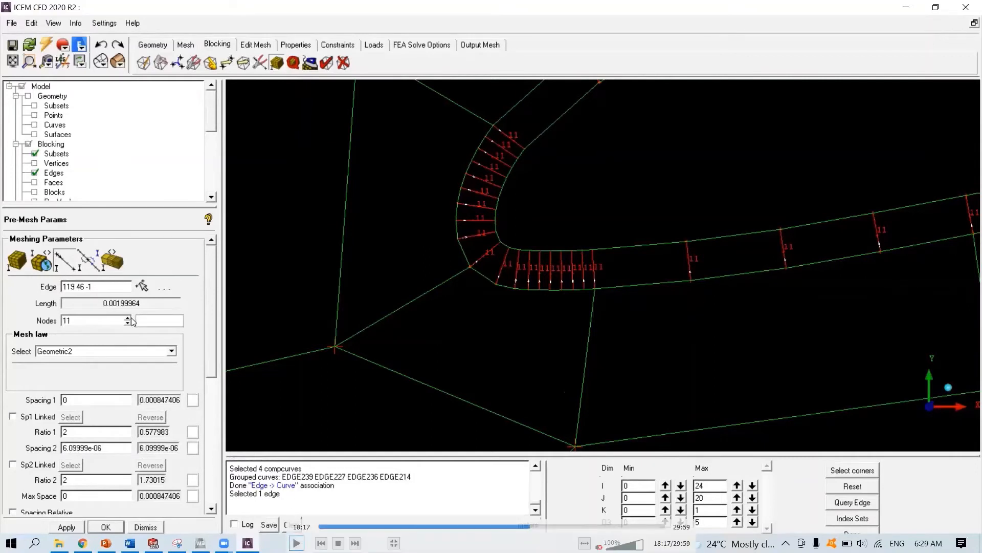
{"action": "key", "text": "space"}
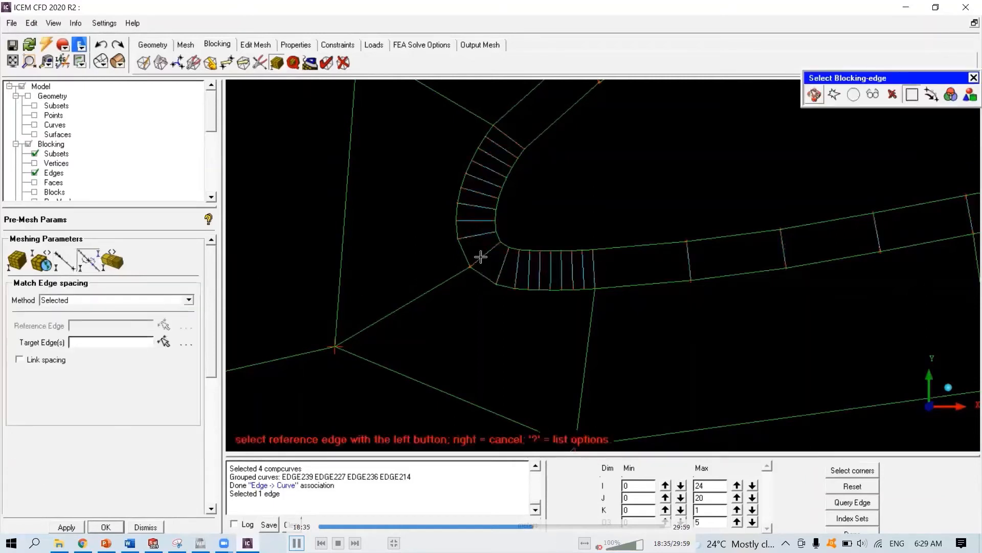
- Match the spacing of the diagonal block edge from the lower leading-edge corner to reference edge 119 46
{"action": "key", "text": "space"}
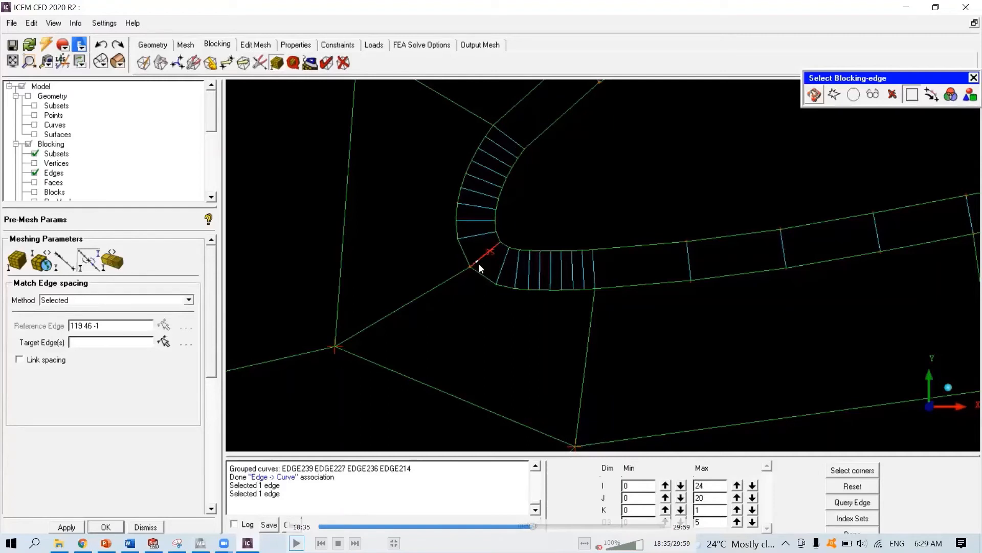
{"action": "left_click", "coordinate": [414, 300]}
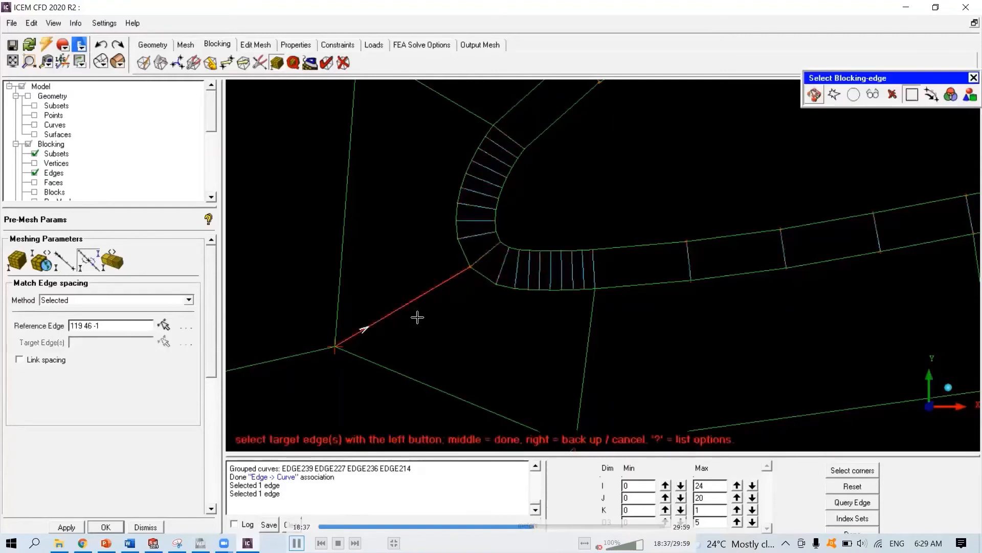
{"action": "middle_click", "coordinate": [417, 317]}
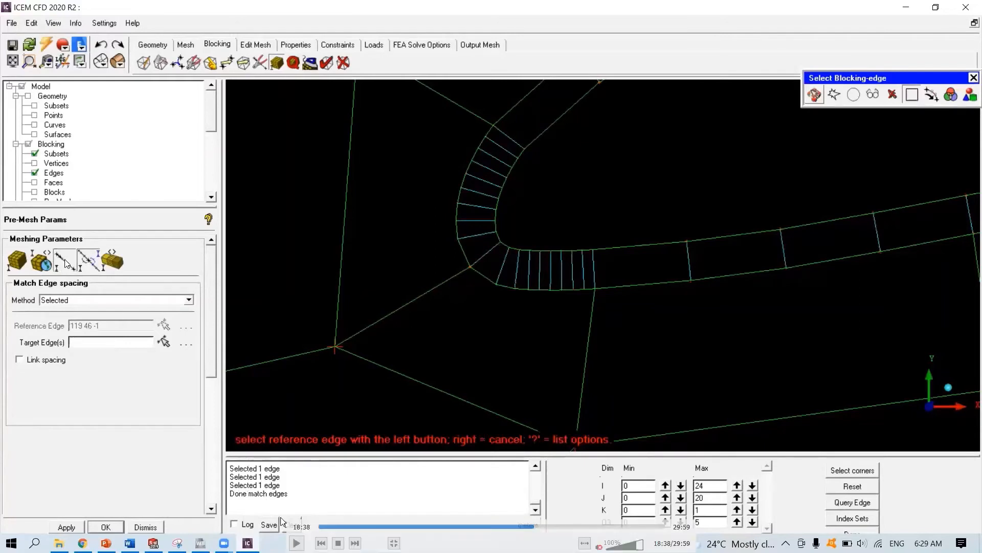
{"action": "left_click", "coordinate": [297, 542]}
- Reopen Edge Params and inspect the spacing settings of the diagonal edge from the lower leading-edge corner
{"action": "left_click", "coordinate": [65, 264]}
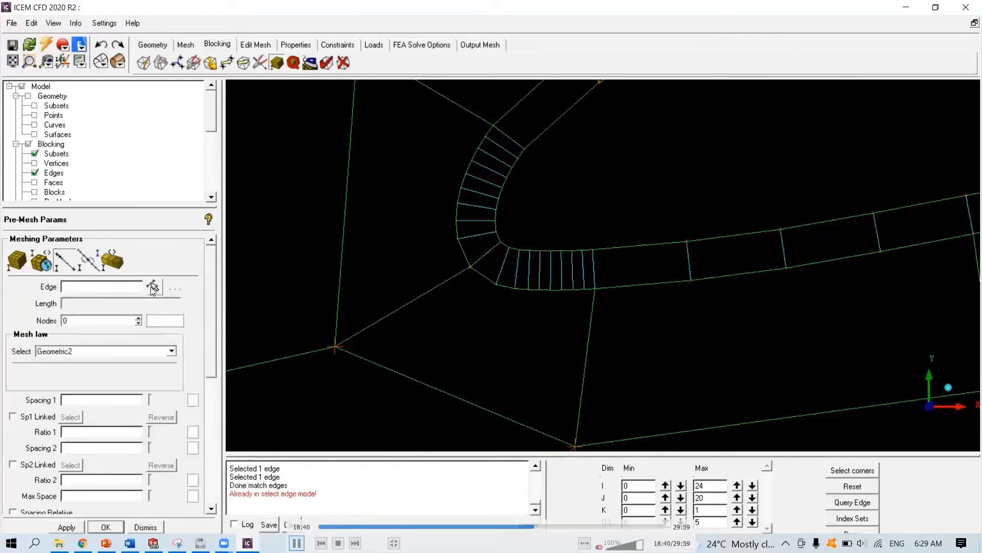
{"action": "key", "text": "space"}
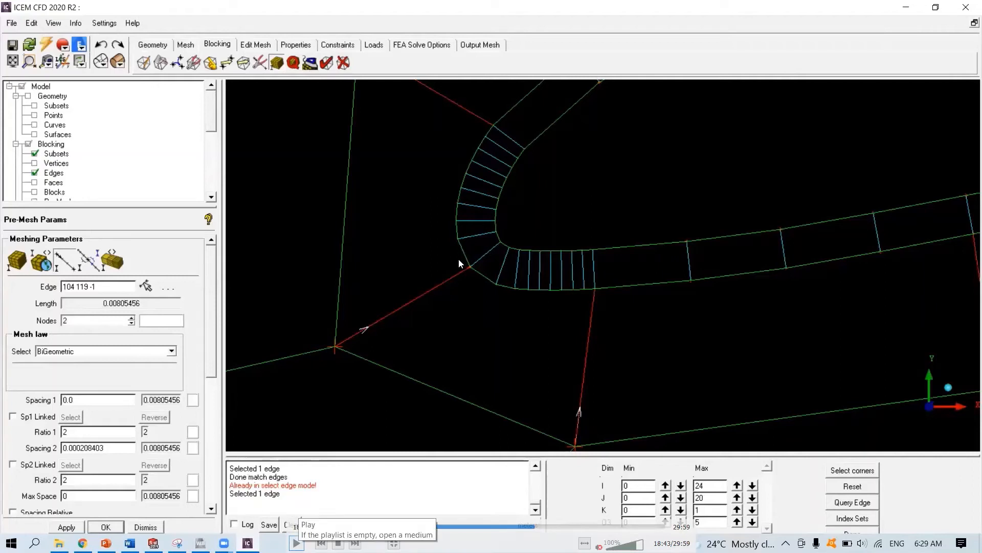
{"action": "left_click", "coordinate": [297, 542]}
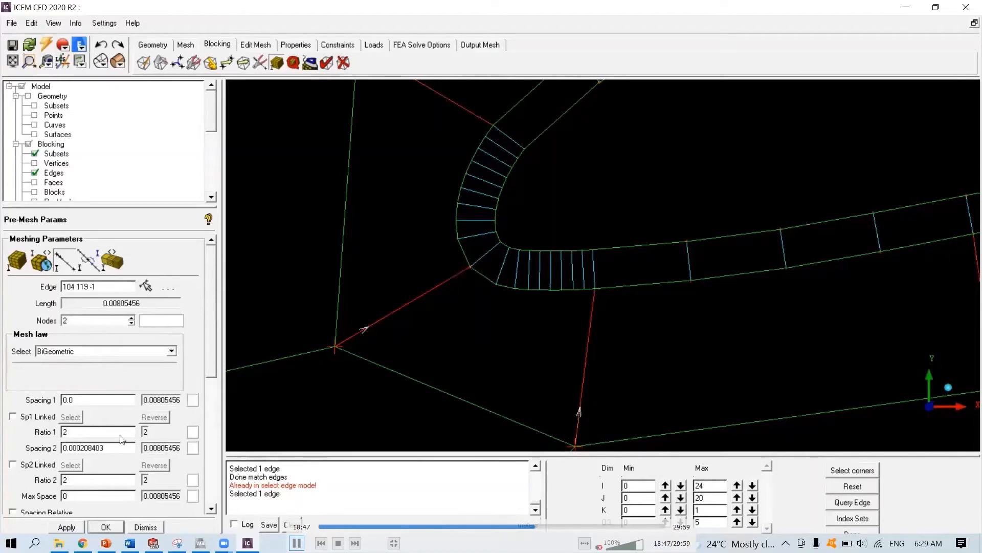
{"action": "left_click", "coordinate": [102, 444]}
{"action": "key", "text": "space"}
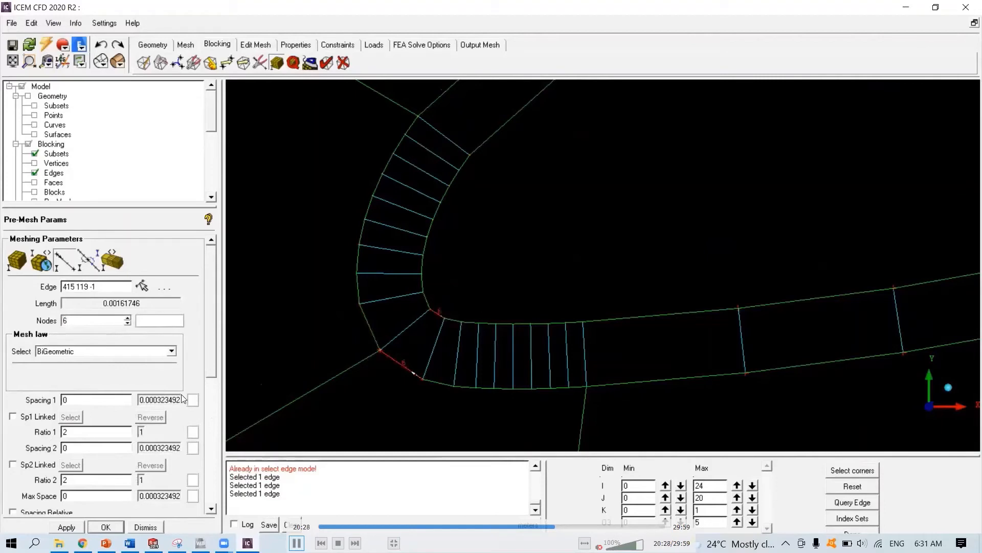
{"action": "key", "text": "space"}
{"action": "left_click", "coordinate": [297, 543]}
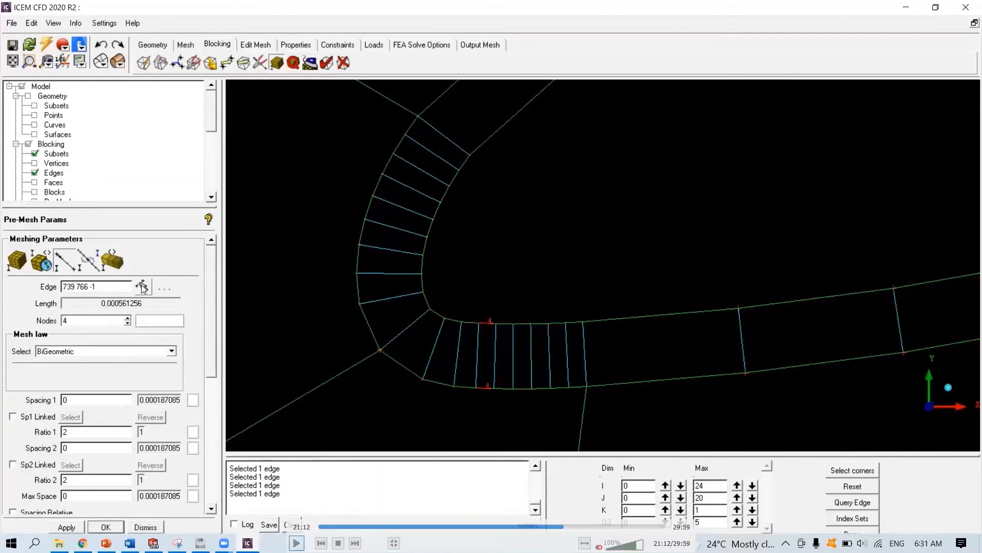
- Apply 4 nodes to the first lower-surface airfoil segment behind the leading-edge corner
{"action": "key", "text": "space"}
{"action": "left_click", "coordinate": [500, 390]}
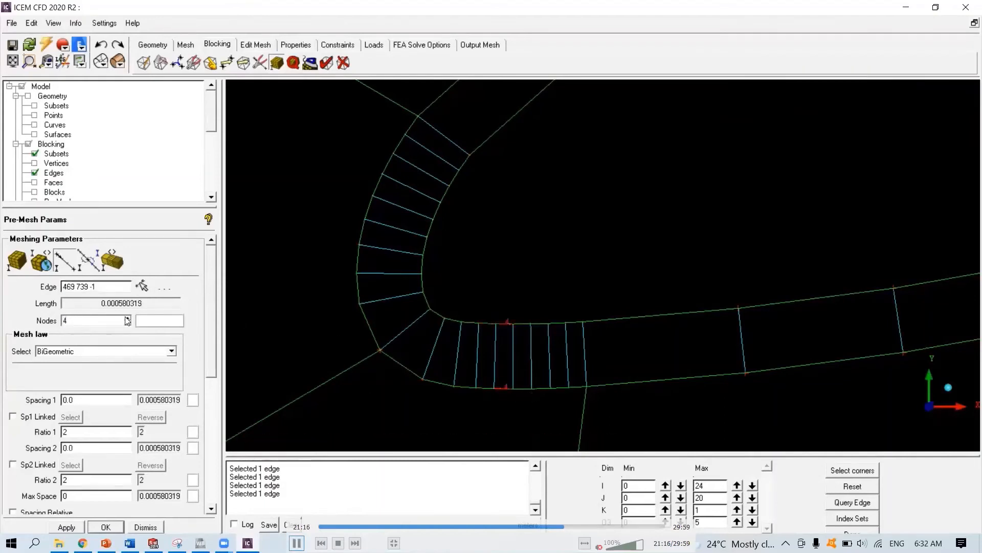
{"action": "key", "text": "Return"}
- Set the next lower-surface airfoil segment toward mid-chord to 4 nodes
{"action": "left_click", "coordinate": [145, 285]}
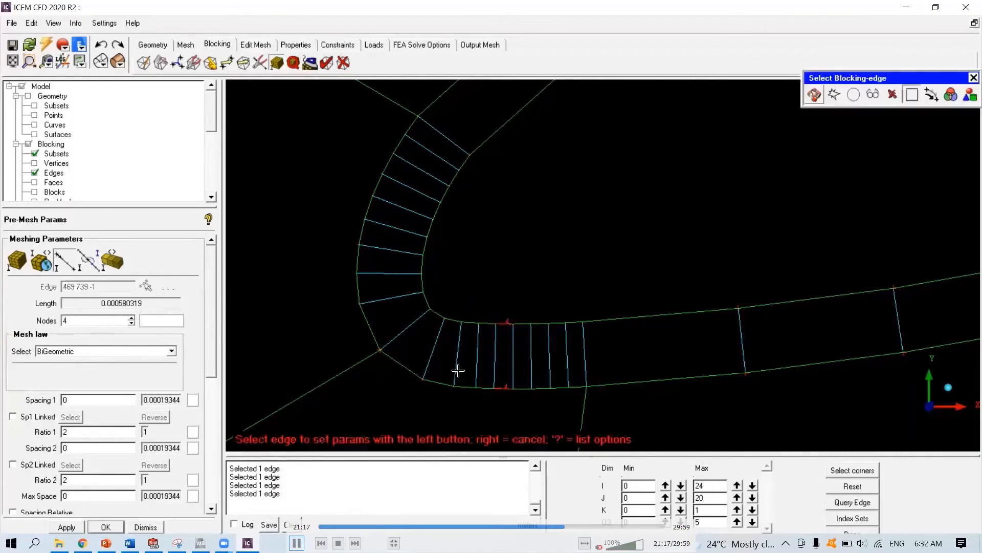
{"action": "left_click", "coordinate": [521, 388]}
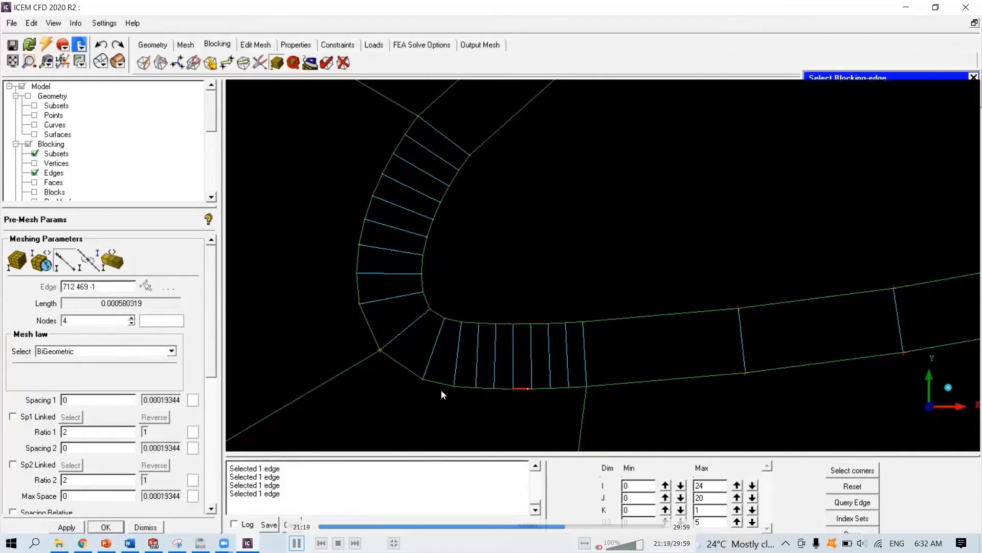
{"action": "double_click", "coordinate": [79, 322]}
{"action": "type", "text": "4"}
{"action": "key", "text": "Return"}
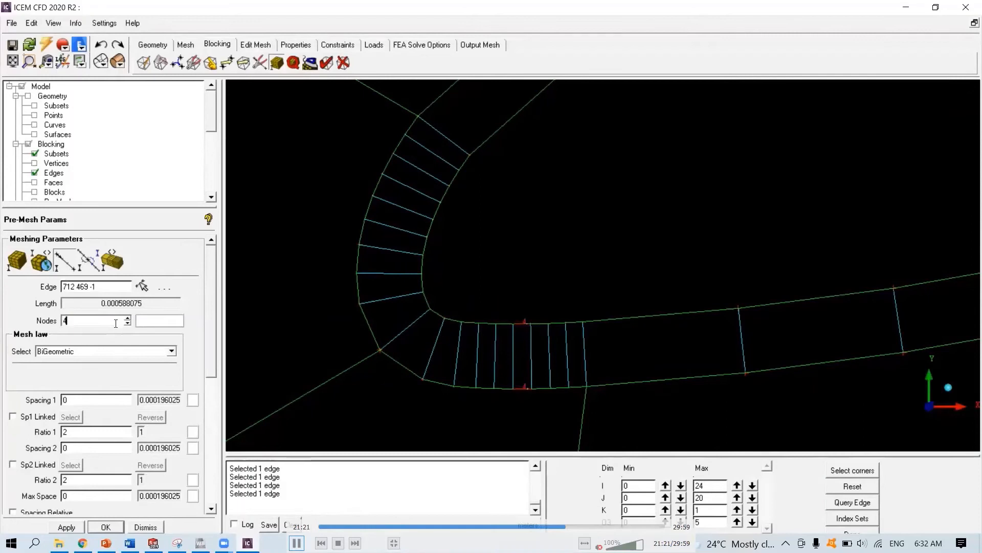
- Set the third lower-surface airfoil segment to 4 nodes
{"action": "left_click", "coordinate": [142, 285]}
{"action": "left_click", "coordinate": [542, 390]}
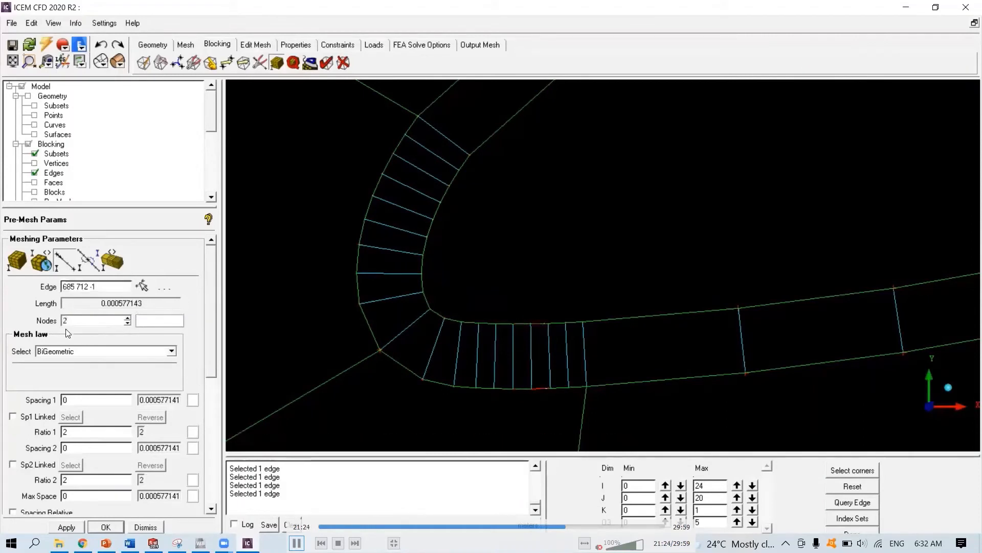
{"action": "left_click", "coordinate": [99, 320]}
{"action": "type", "text": "4"}
{"action": "key", "text": "Return"}
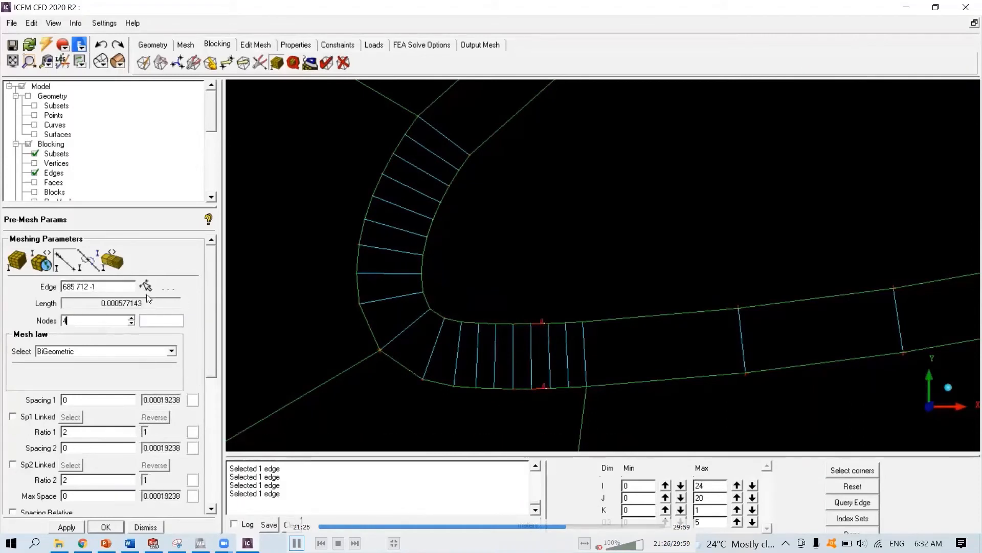
- Set the remaining two lower-surface segments before the vertical block edge to 4 nodes each
{"action": "left_click", "coordinate": [142, 285]}
{"action": "left_click", "coordinate": [554, 387]}
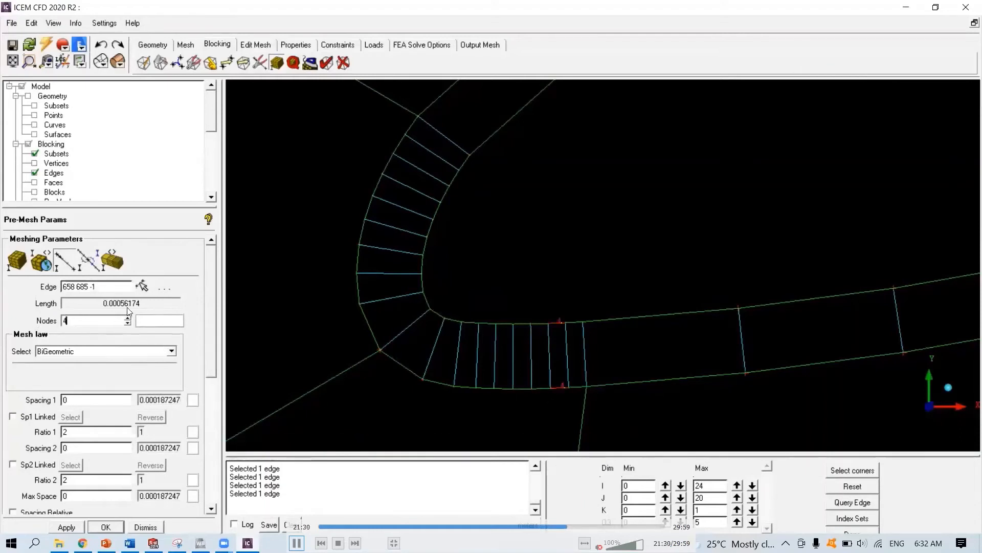
{"action": "left_click", "coordinate": [142, 285]}
{"action": "left_click", "coordinate": [574, 388]}
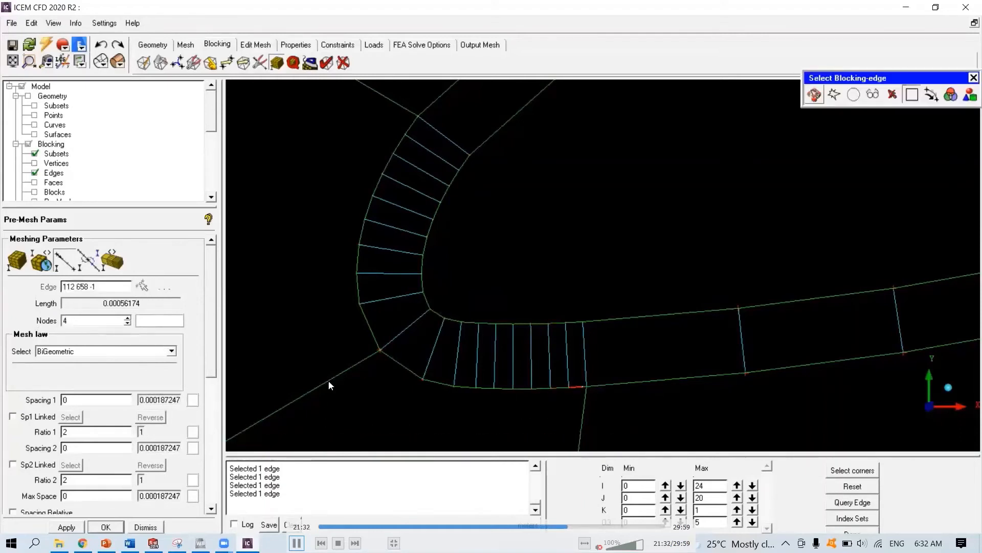
{"action": "double_click", "coordinate": [72, 322]}
{"action": "type", "text": "4"}
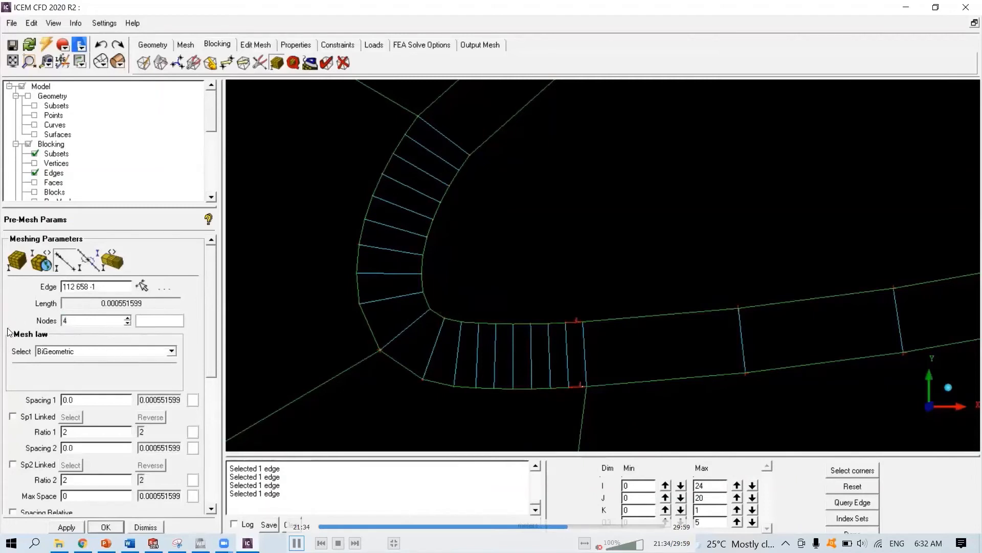
- Reduce the leading-edge curve segment just above the lower corner to 5 nodes
{"action": "left_click", "coordinate": [142, 285]}
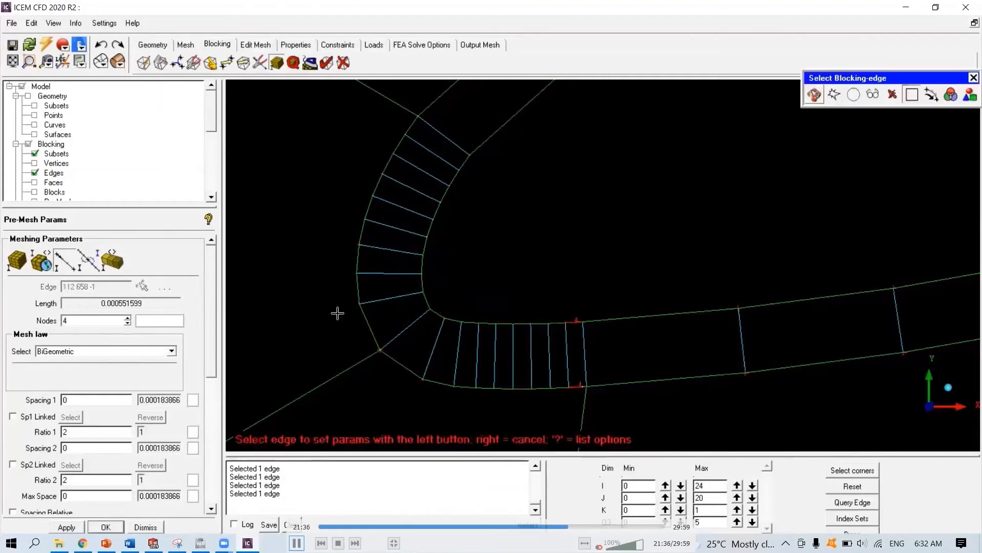
{"action": "left_click", "coordinate": [361, 316]}
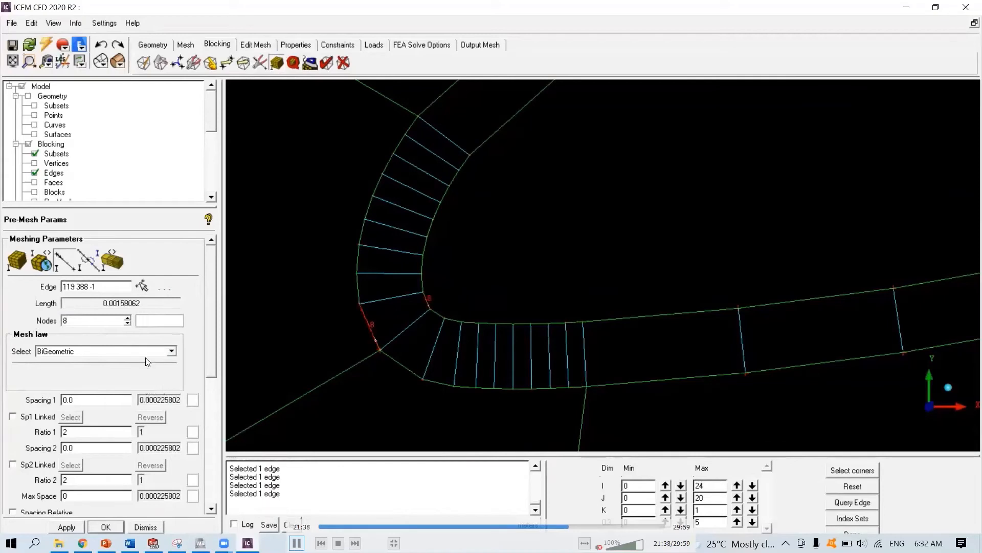
{"action": "left_click", "coordinate": [142, 286]}
{"action": "left_click", "coordinate": [358, 285]}
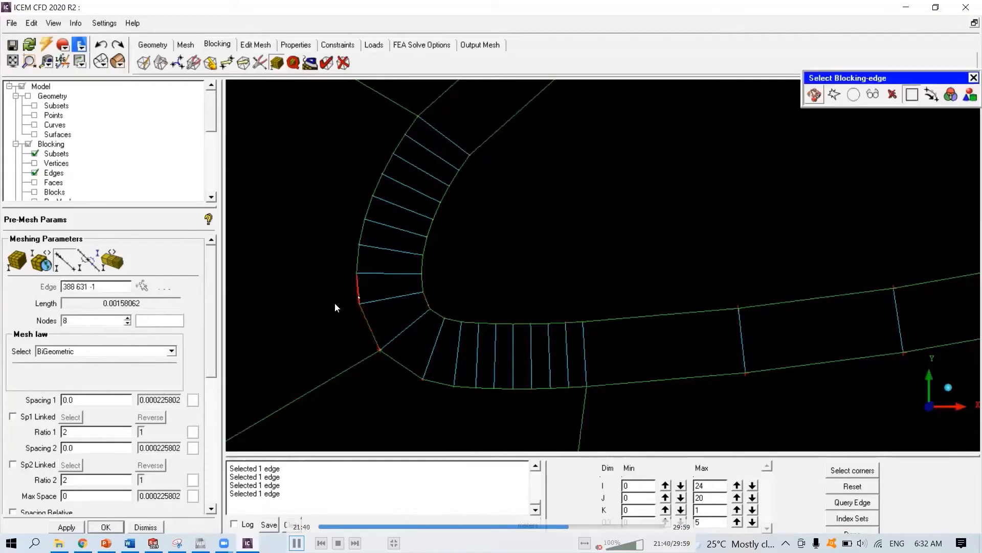
{"action": "left_click", "coordinate": [128, 318]}
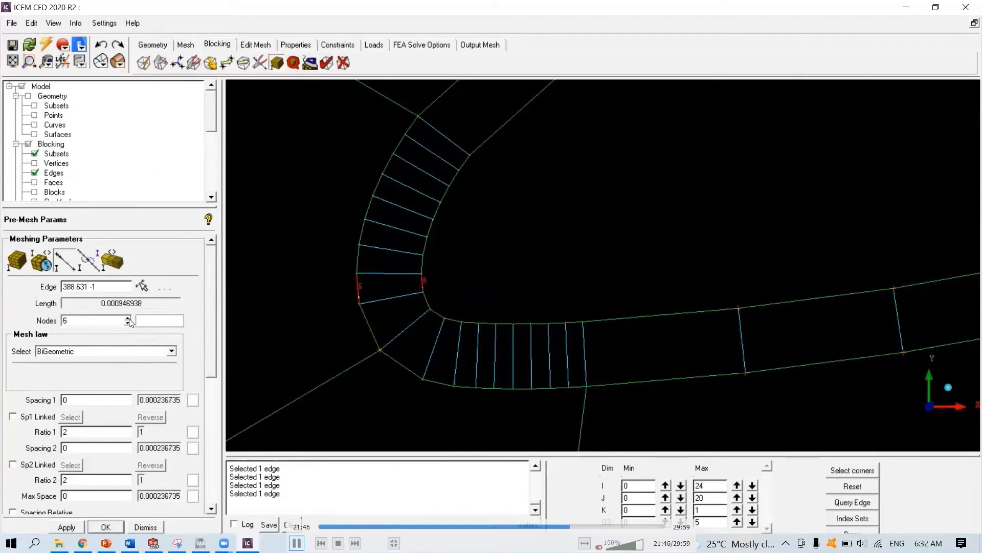
- Set the next leading-edge segment upward to 5 nodes
{"action": "left_click", "coordinate": [142, 286]}
{"action": "left_click", "coordinate": [360, 261]}
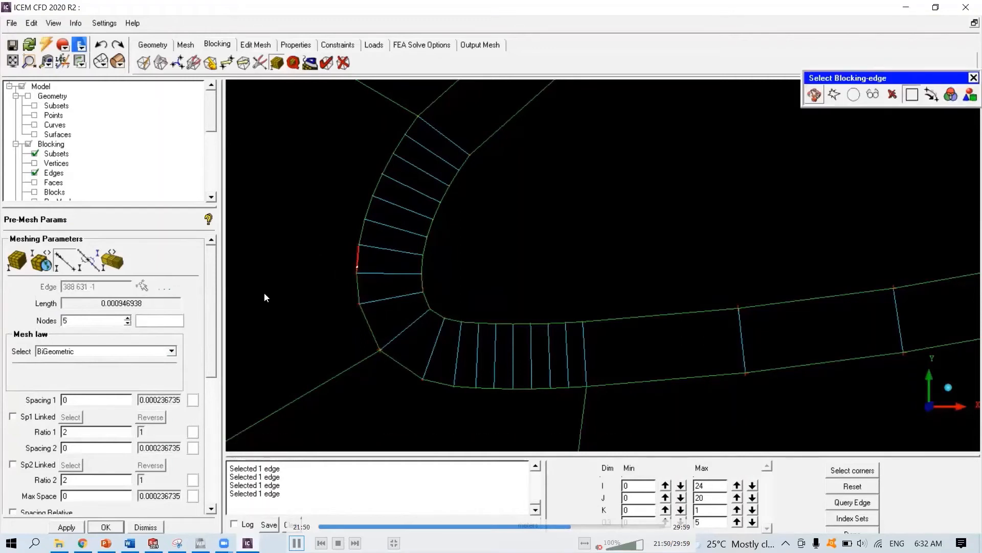
{"action": "left_click", "coordinate": [130, 317]}
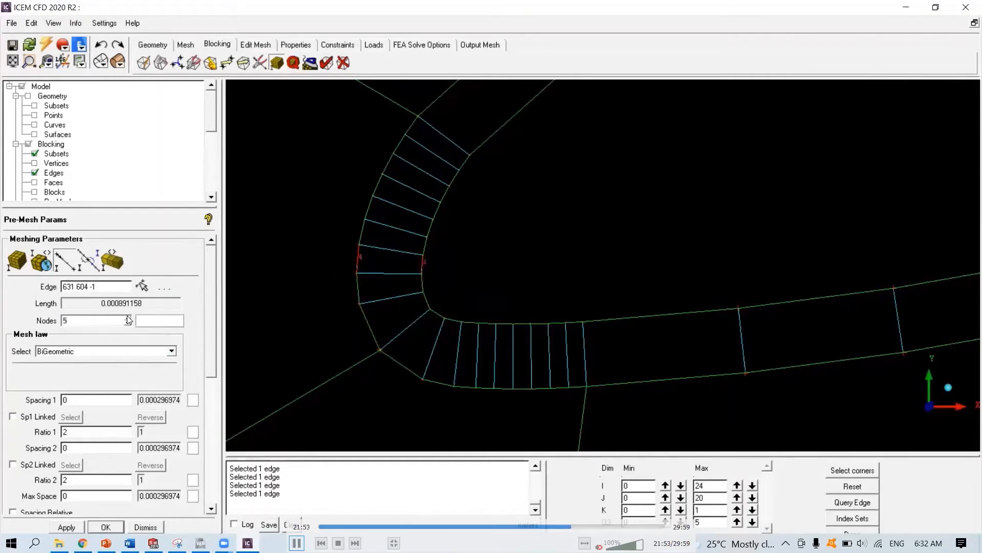
- Set the following leading-edge segment further up to 5 nodes
{"action": "left_click", "coordinate": [145, 286]}
{"action": "left_click", "coordinate": [363, 234]}
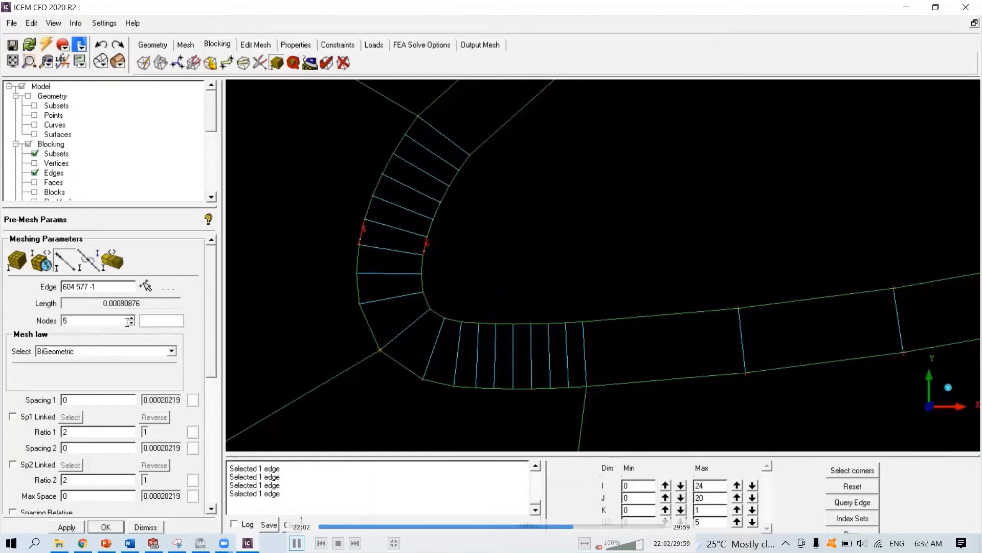
{"action": "left_click", "coordinate": [131, 323]}
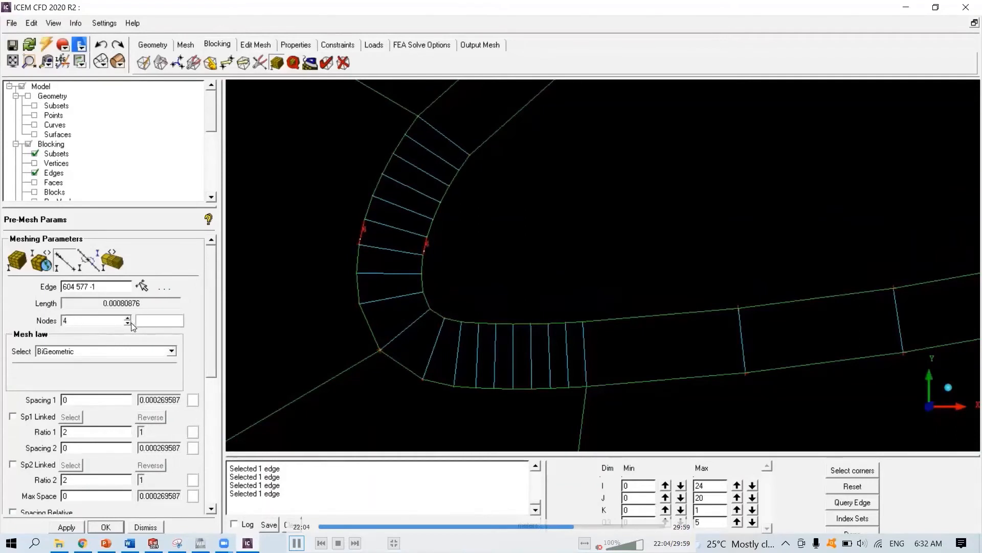
{"action": "left_click", "coordinate": [128, 318]}
{"action": "left_click", "coordinate": [143, 285]}
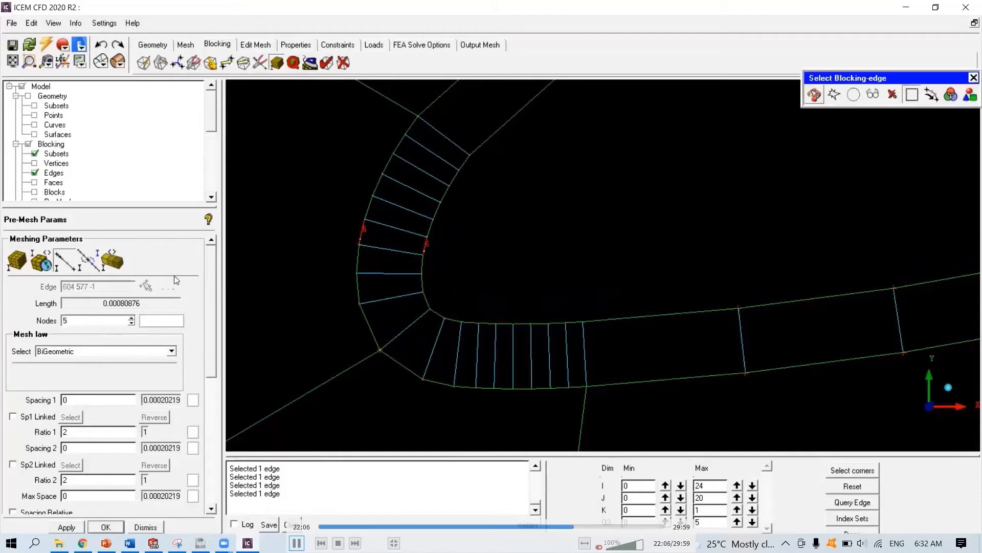
- Set the next two leading-edge curve segments upward to 4 nodes each
{"action": "left_click", "coordinate": [371, 212]}
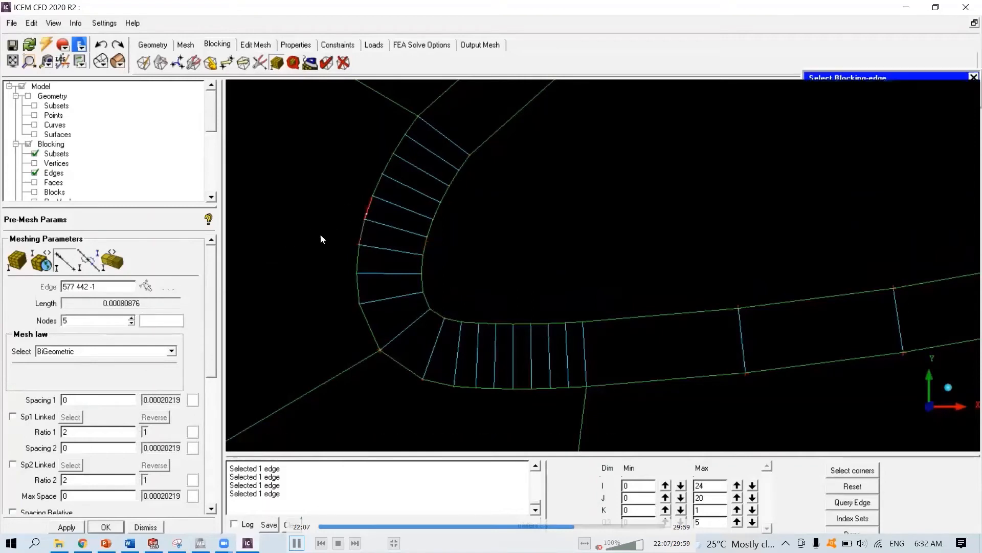
{"action": "double_click", "coordinate": [127, 318]}
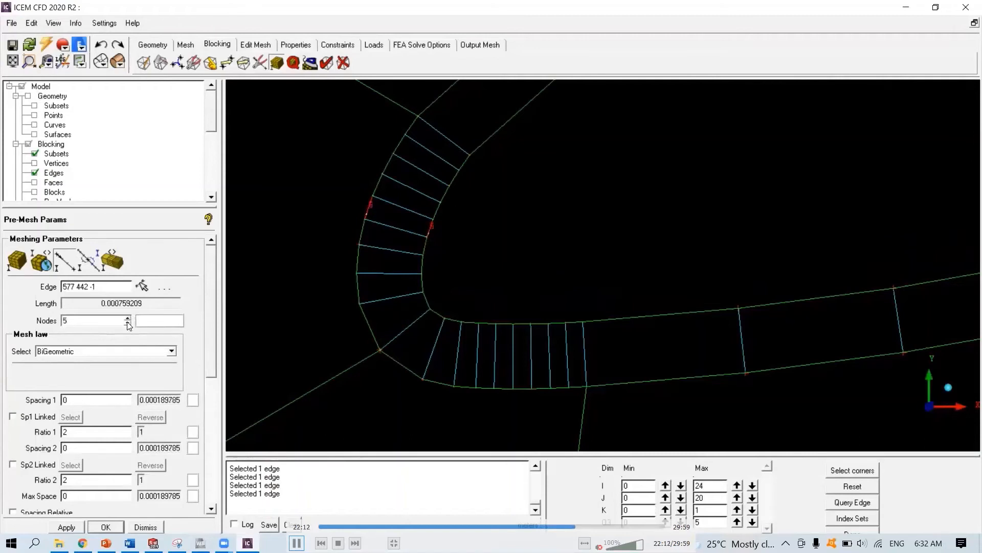
{"action": "left_click", "coordinate": [143, 286]}
{"action": "left_click", "coordinate": [379, 183]}
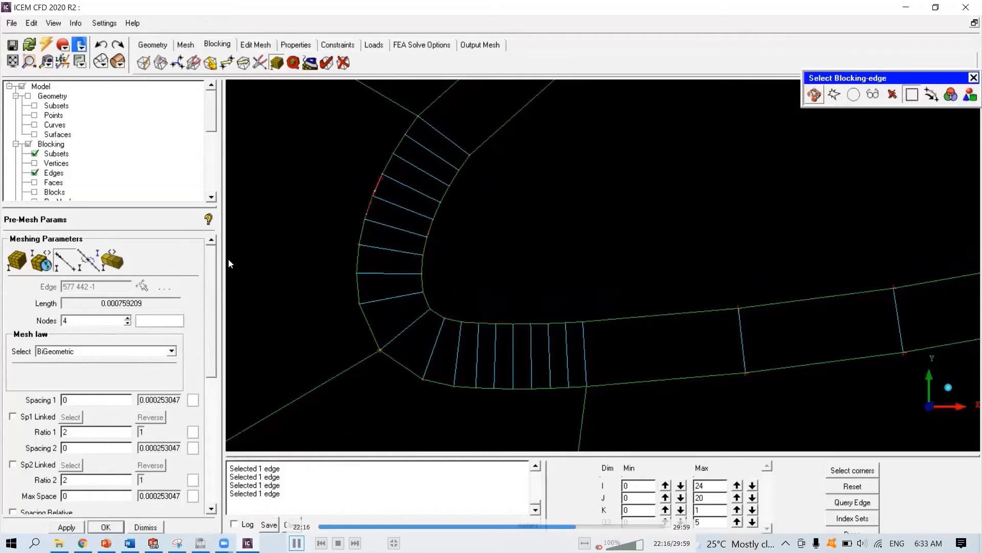
{"action": "double_click", "coordinate": [72, 320]}
{"action": "type", "text": "4"}
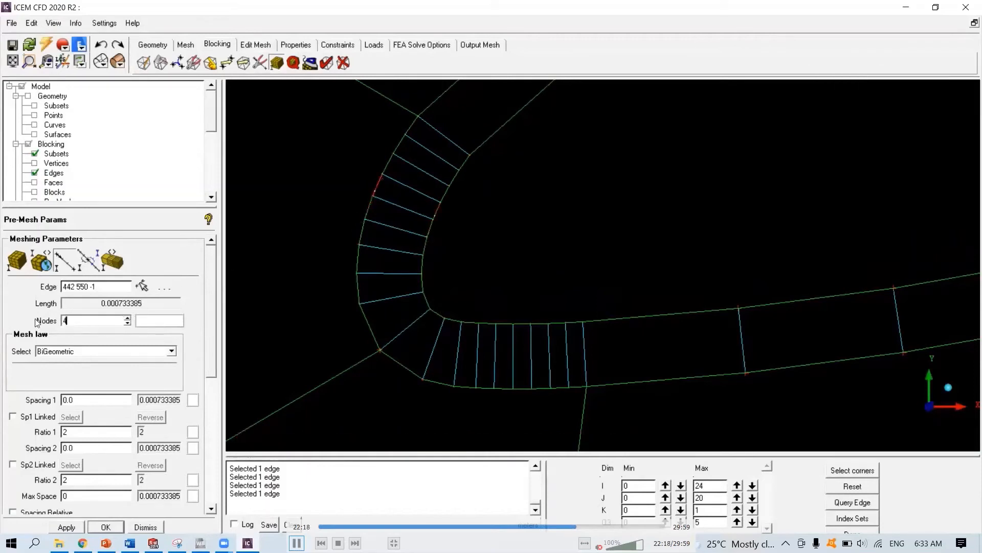
- Set the following two leading-edge segments toward the upper surface to 4 nodes each
{"action": "left_click", "coordinate": [143, 287]}
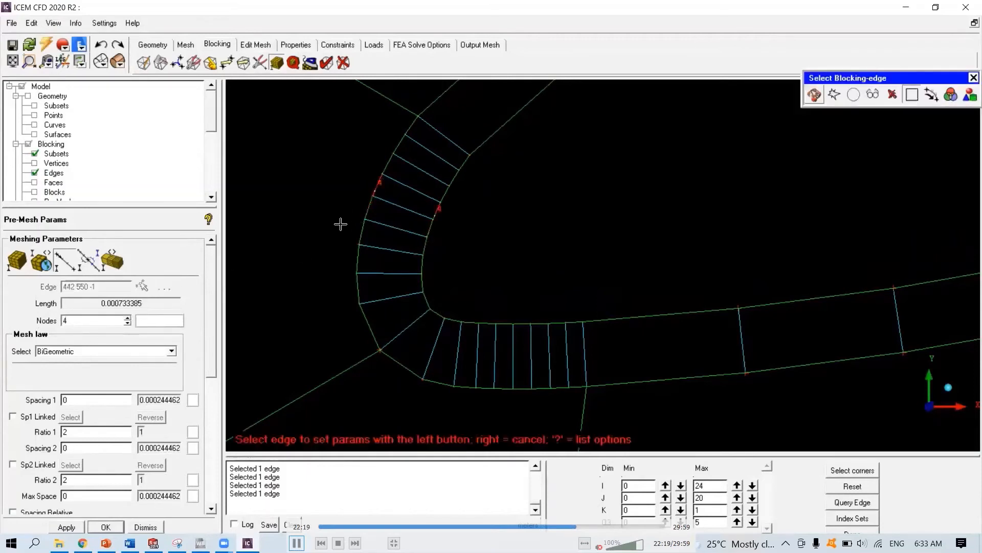
{"action": "left_click", "coordinate": [385, 166]}
{"action": "double_click", "coordinate": [67, 321]}
{"action": "type", "text": "4"}
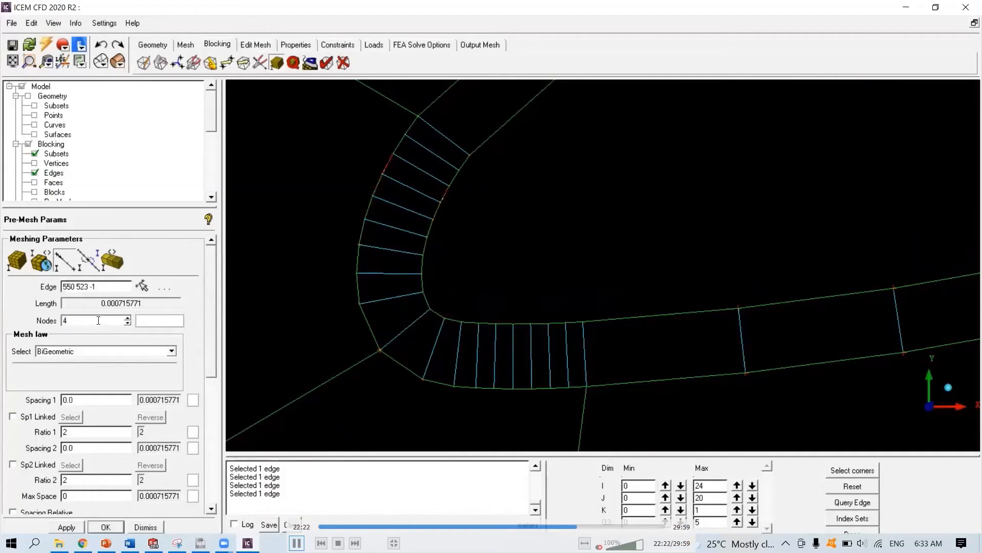
{"action": "left_click", "coordinate": [146, 286]}
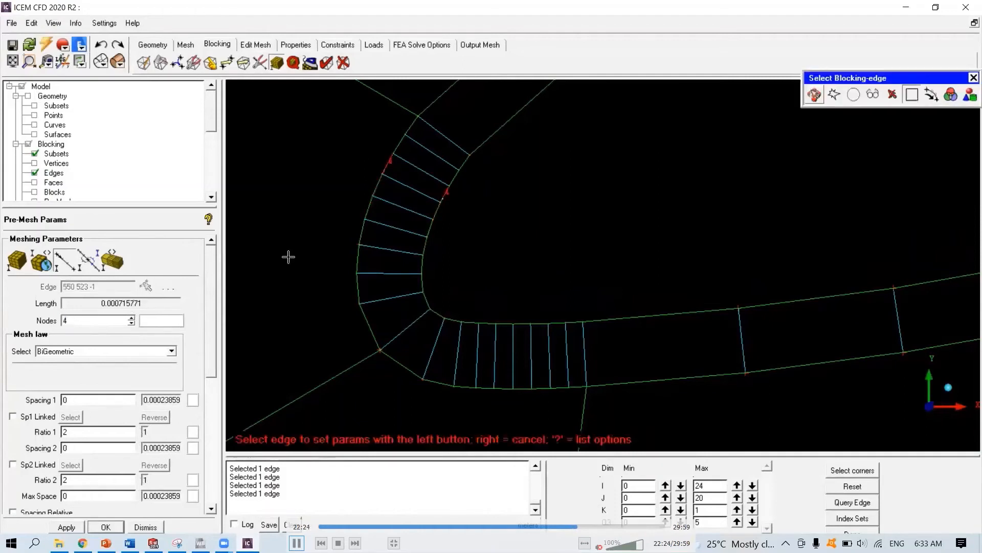
{"action": "left_click", "coordinate": [399, 143]}
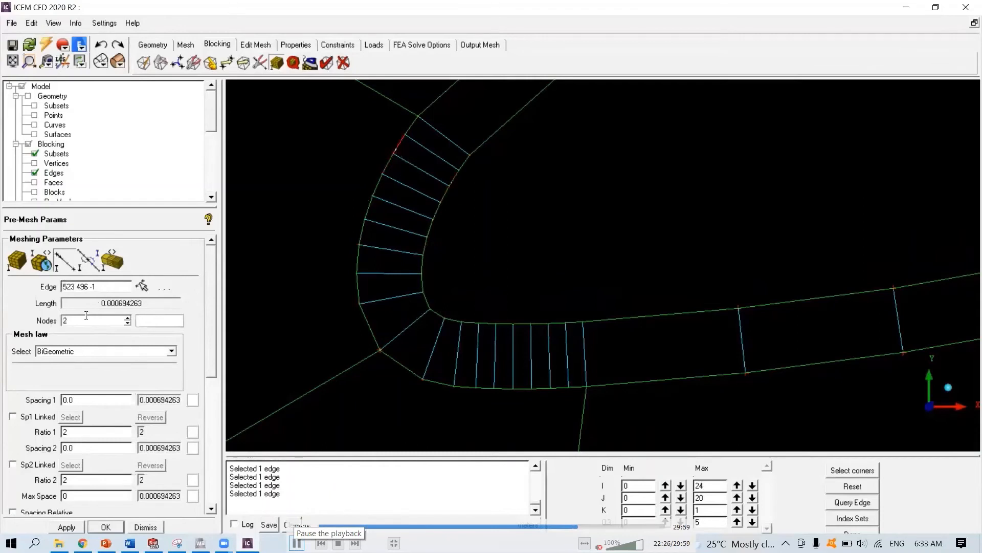
{"action": "left_click", "coordinate": [142, 286]}
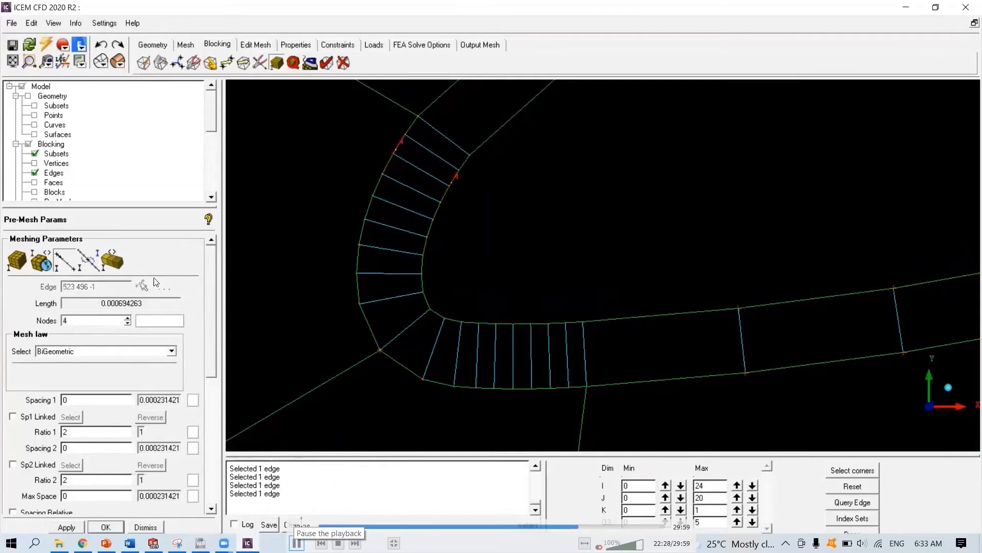
- Set the last leading-edge segment below the upper block corner to 4 nodes
{"action": "left_click", "coordinate": [410, 133]}
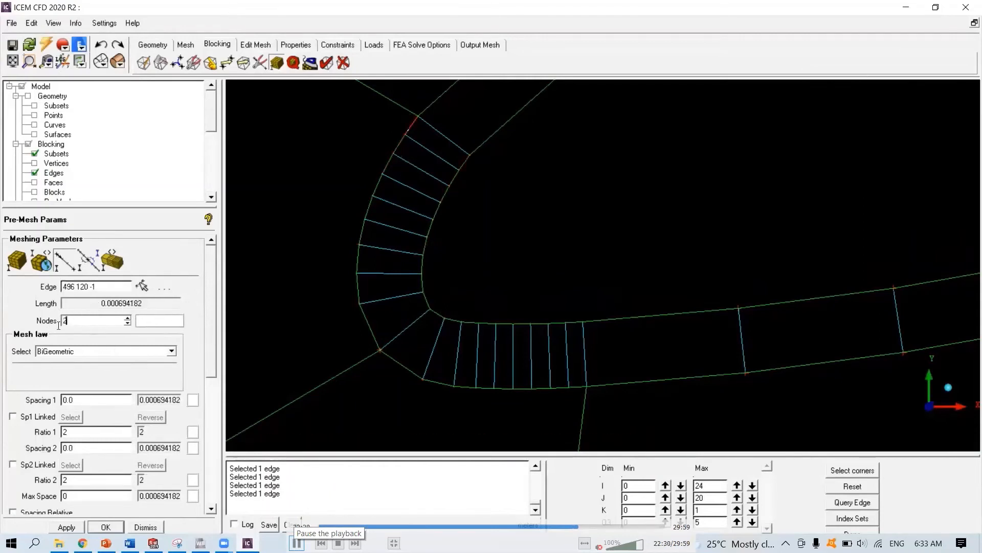
{"action": "key", "text": "Return"}
{"action": "scroll", "coordinate": [460, 280], "scroll_direction": "down", "scroll_amount": 2}
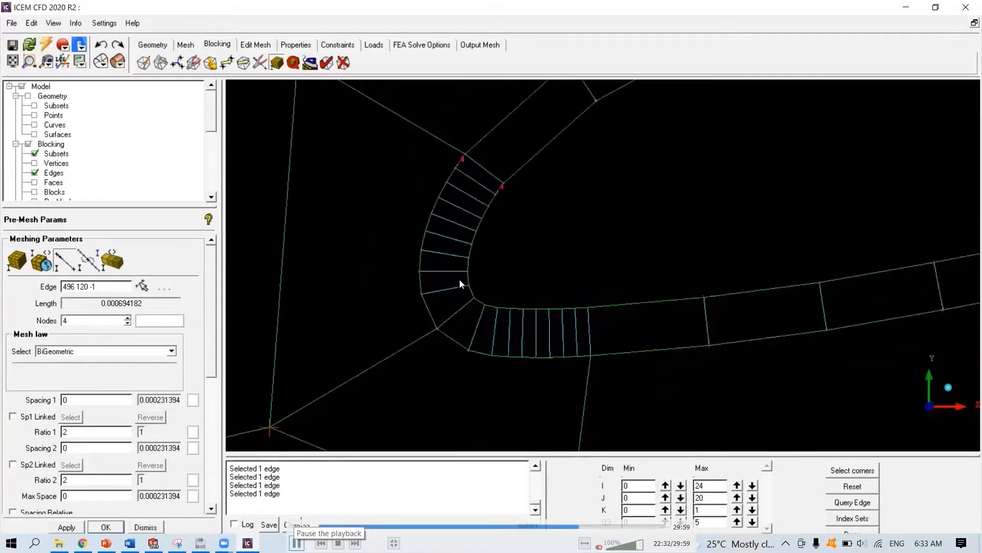
{"action": "middle_click_drag", "start_coordinate": [491, 248], "coordinate": [398, 319]}
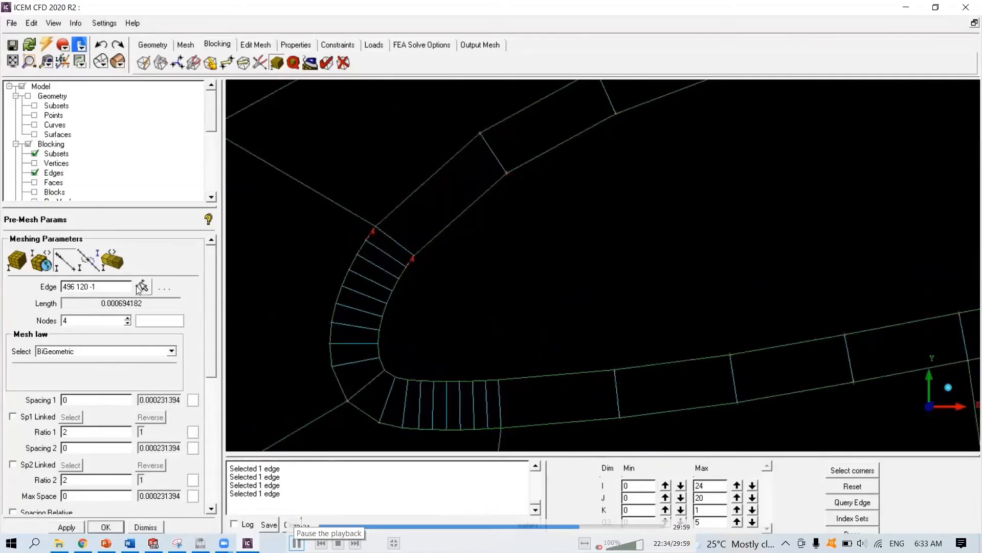
- Increase the node count of the upper-surface edge following the leading-edge blocks
{"action": "left_click", "coordinate": [142, 287]}
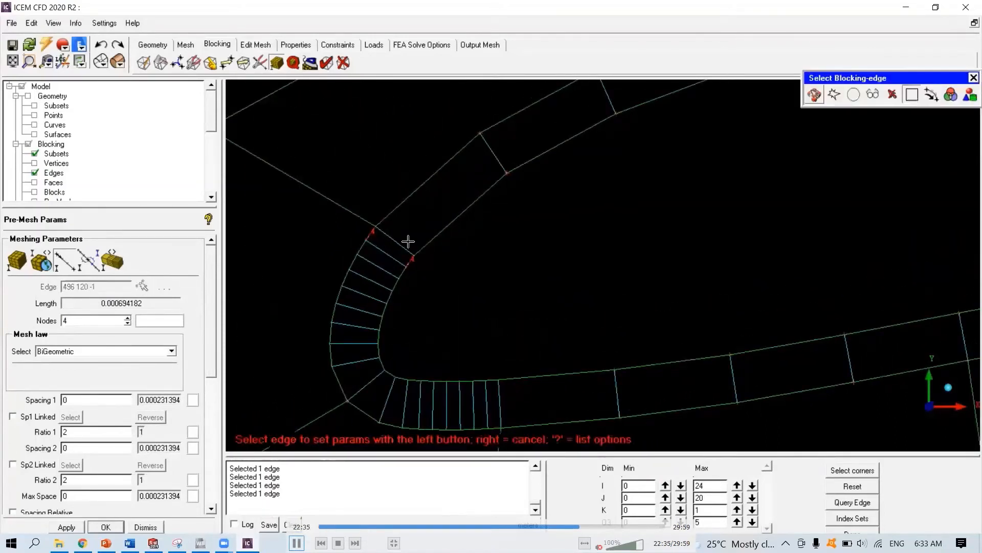
{"action": "left_click", "coordinate": [392, 210]}
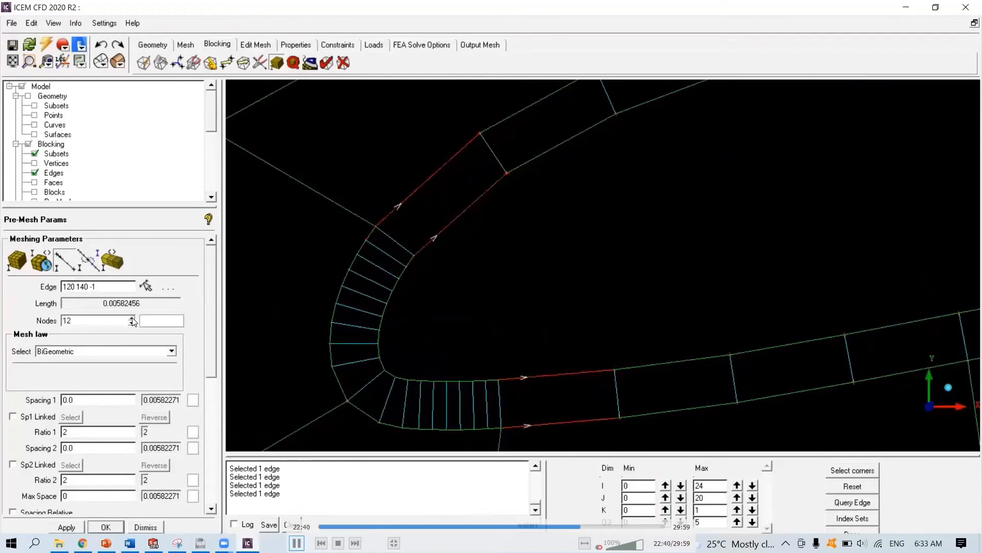
{"action": "left_click", "coordinate": [132, 318]}
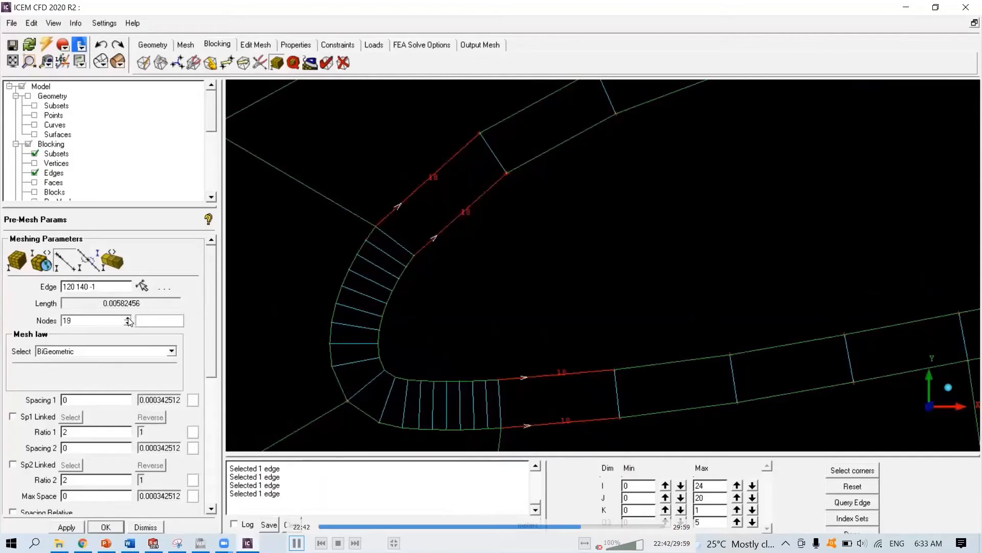
{"action": "left_click", "coordinate": [128, 318]}
{"action": "left_click", "coordinate": [128, 317]}
{"action": "left_click_drag", "start_coordinate": [105, 323], "coordinate": [25, 328]}
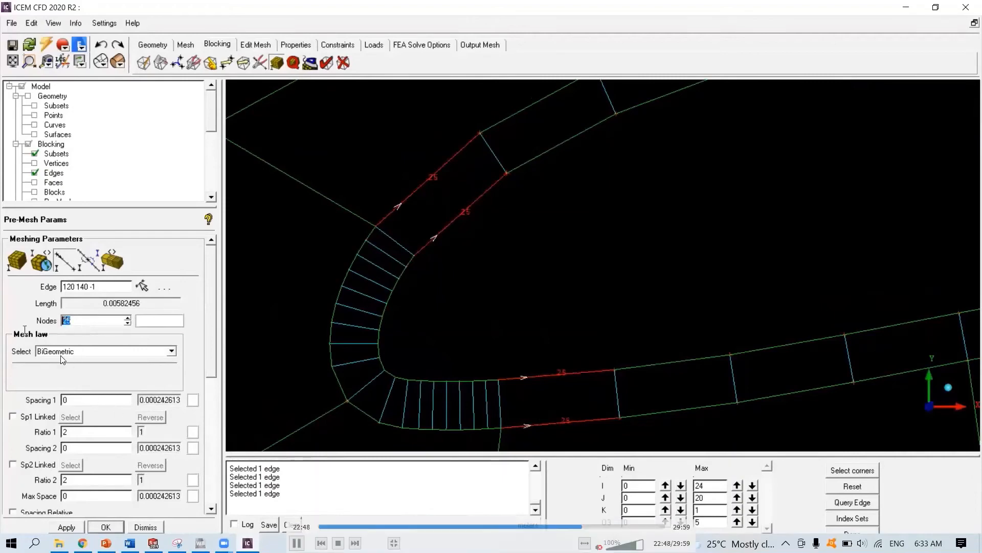
{"action": "left_click", "coordinate": [141, 285]}
- Set the next upper-surface block edge to 25 nodes
{"action": "left_click", "coordinate": [564, 177]}
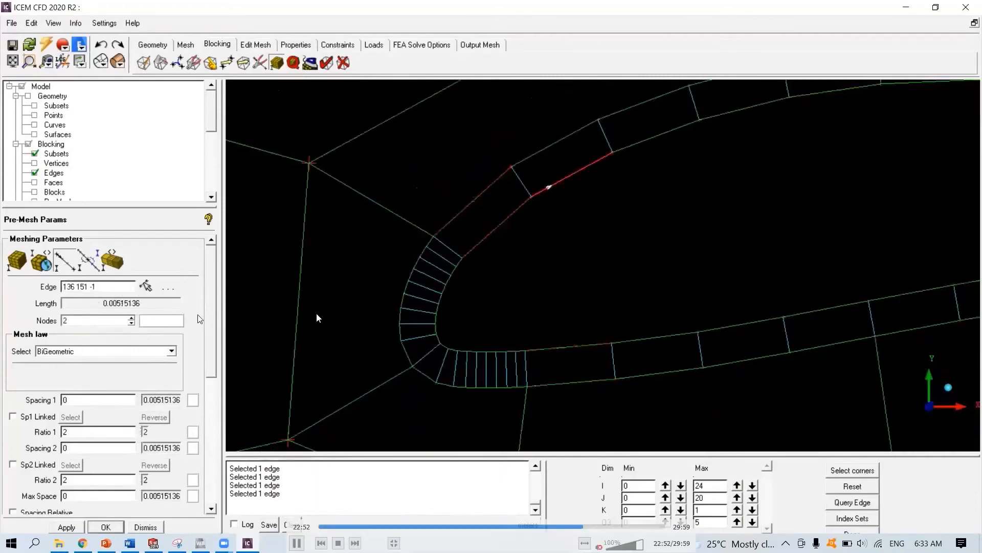
{"action": "left_click_drag", "start_coordinate": [89, 323], "coordinate": [57, 319]}
{"action": "type", "text": "25"}
{"action": "key", "text": "Return"}
- Select another block edge near the trailing-edge wake region for editing
{"action": "left_click", "coordinate": [146, 286]}
{"action": "scroll", "coordinate": [616, 227], "scroll_direction": "down", "scroll_amount": 2}
{"action": "left_click", "coordinate": [635, 172]}
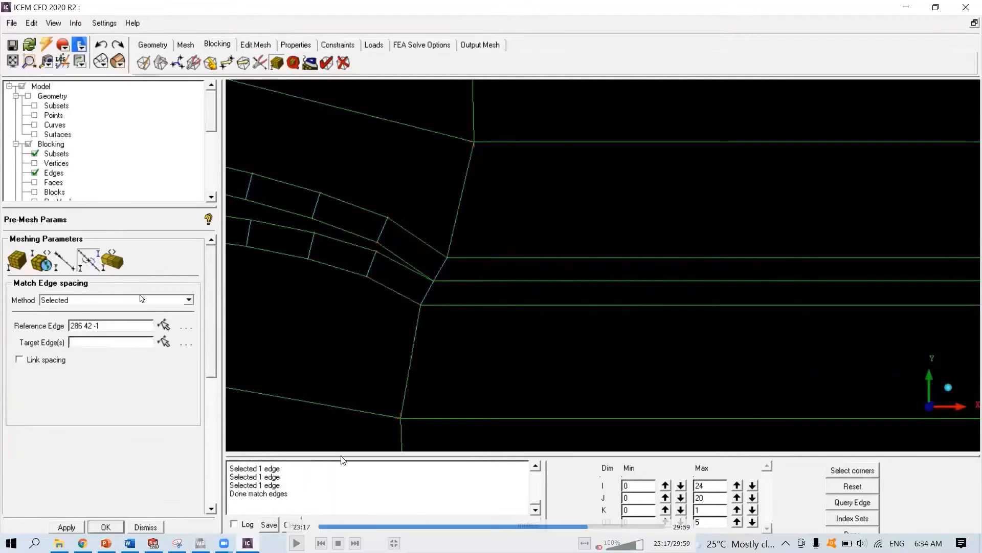
{"action": "left_click", "coordinate": [298, 539]}
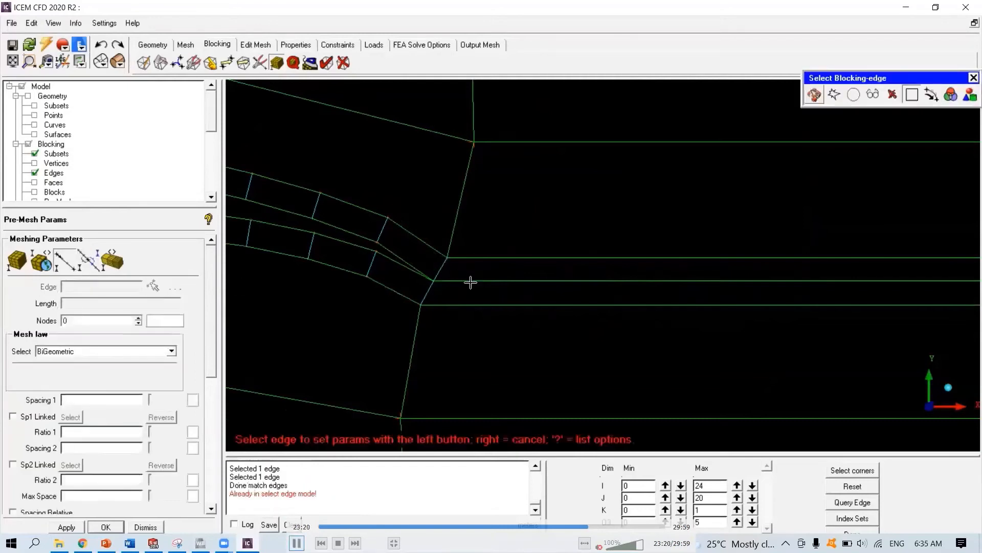
{"action": "left_click", "coordinate": [297, 542]}
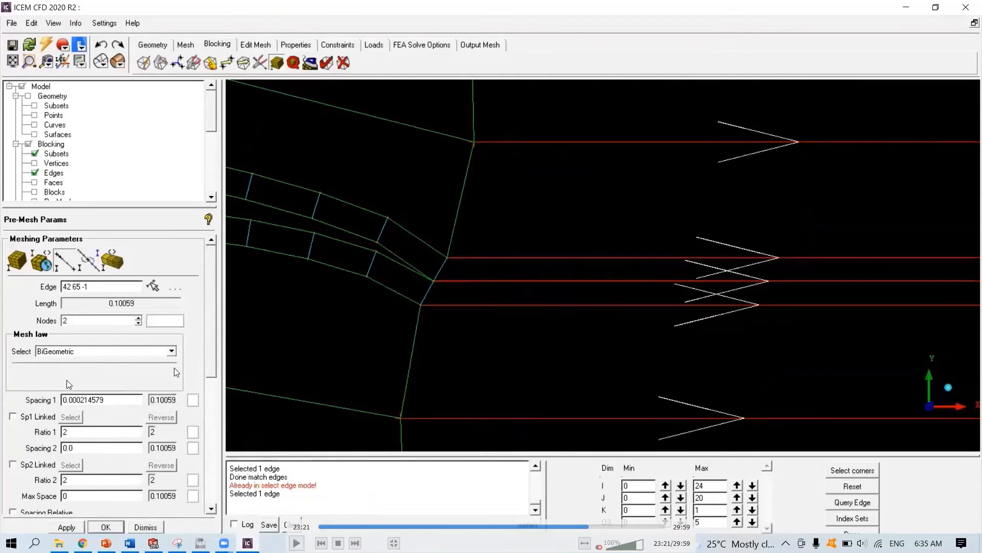
{"action": "left_click", "coordinate": [297, 541]}
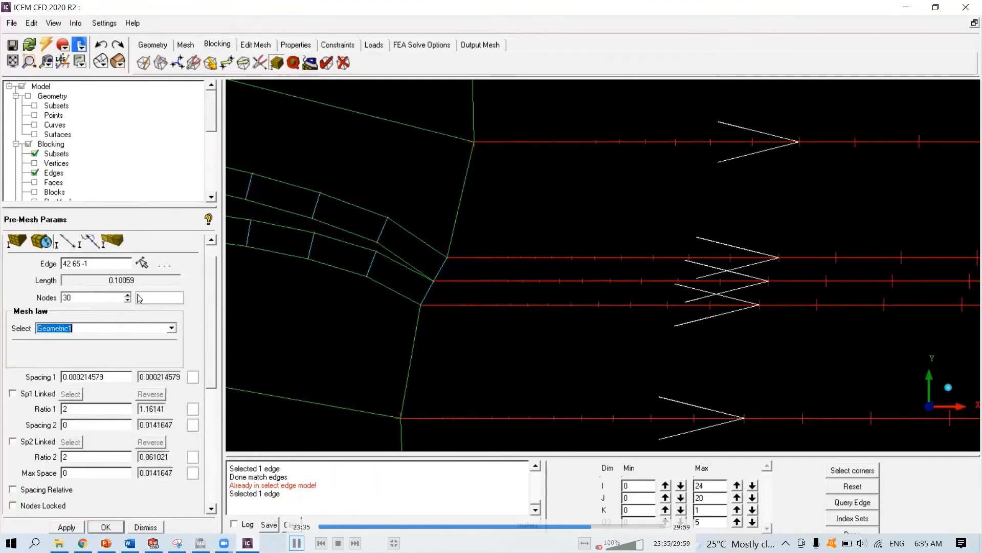
{"action": "left_click", "coordinate": [297, 542]}
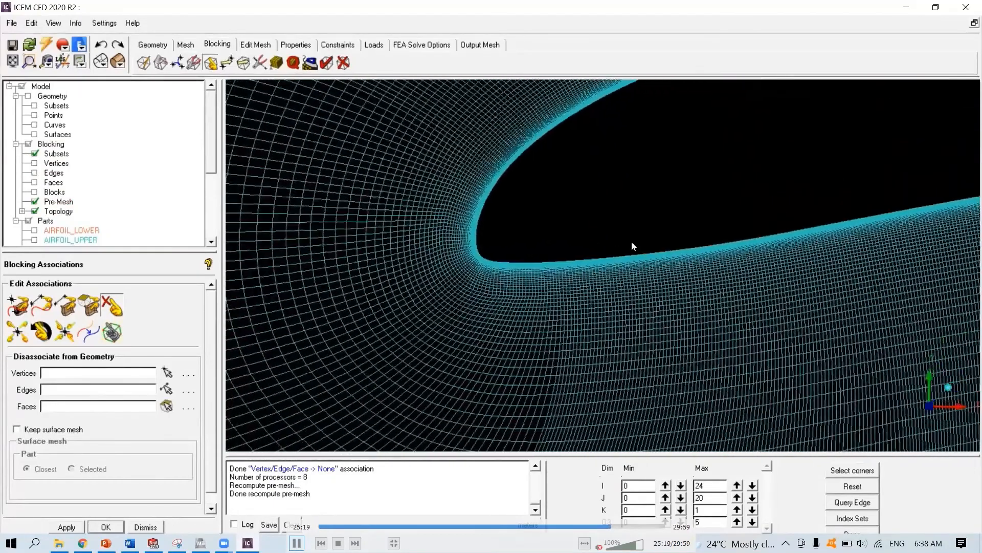
{"action": "key", "text": "space"}
{"action": "left_click", "coordinate": [297, 543]}
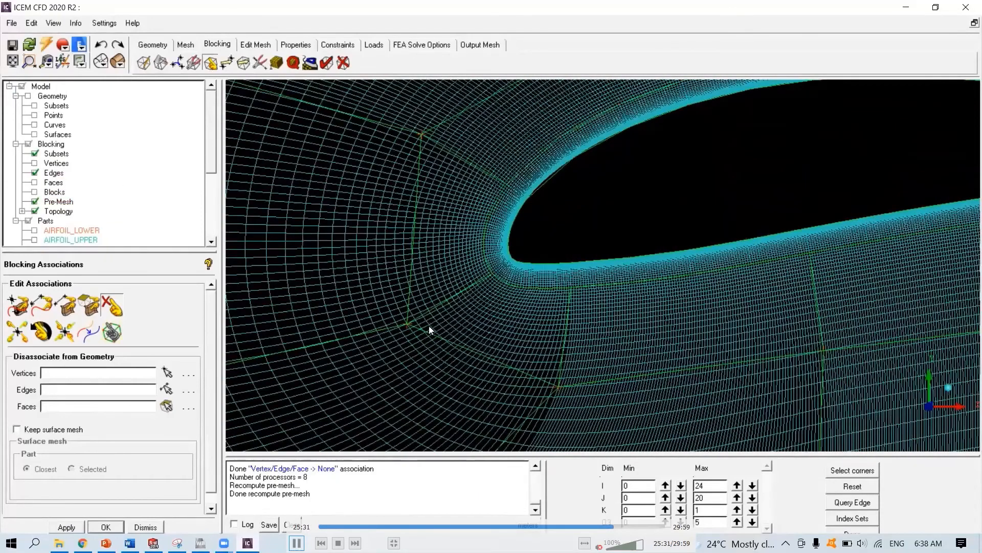
{"action": "key", "text": "space"}
{"action": "left_click", "coordinate": [297, 542]}
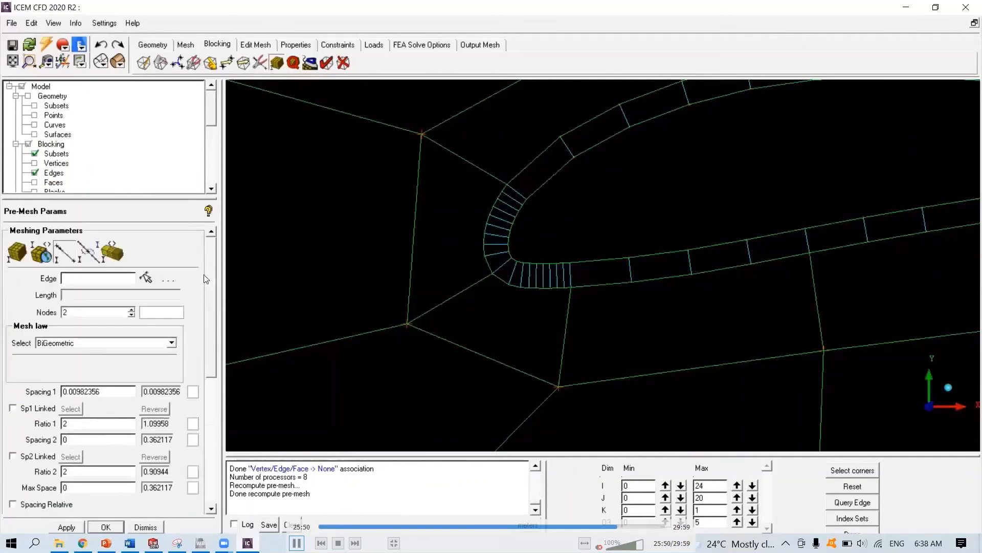
{"action": "key", "text": "space"}
{"action": "left_click", "coordinate": [297, 543]}
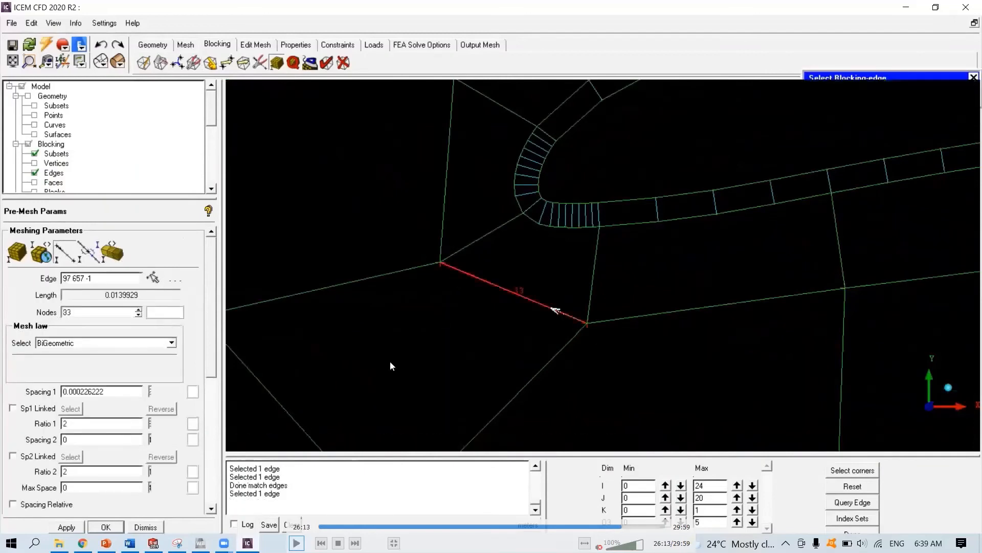
{"action": "left_click", "coordinate": [297, 543]}
{"action": "key", "text": "space"}
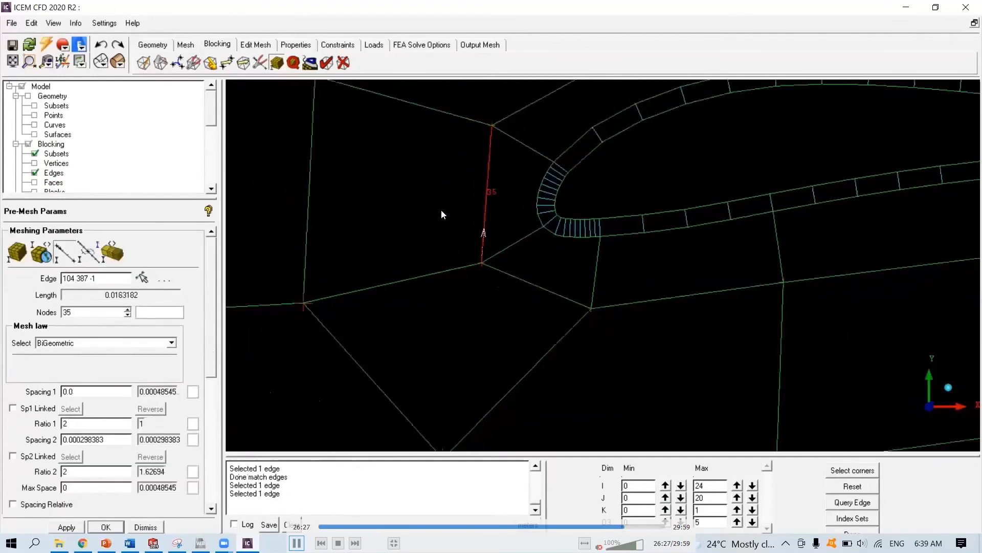
{"action": "key", "text": "space"}
{"action": "key", "text": "space"}
{"action": "left_click_drag", "start_coordinate": [71, 471], "coordinate": [64, 474]}
{"action": "left_click", "coordinate": [296, 542]}
{"action": "left_click", "coordinate": [297, 543]}
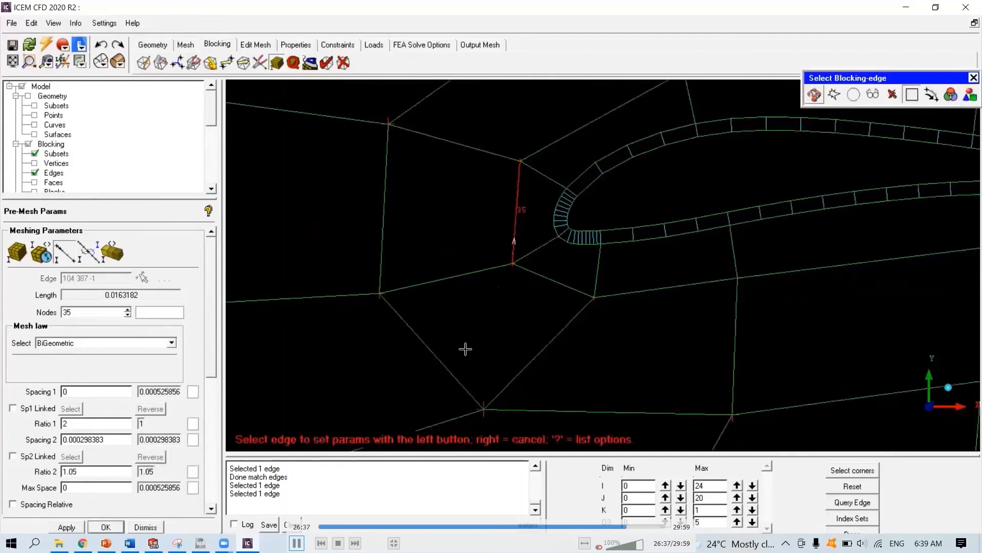
{"action": "key", "text": "space"}
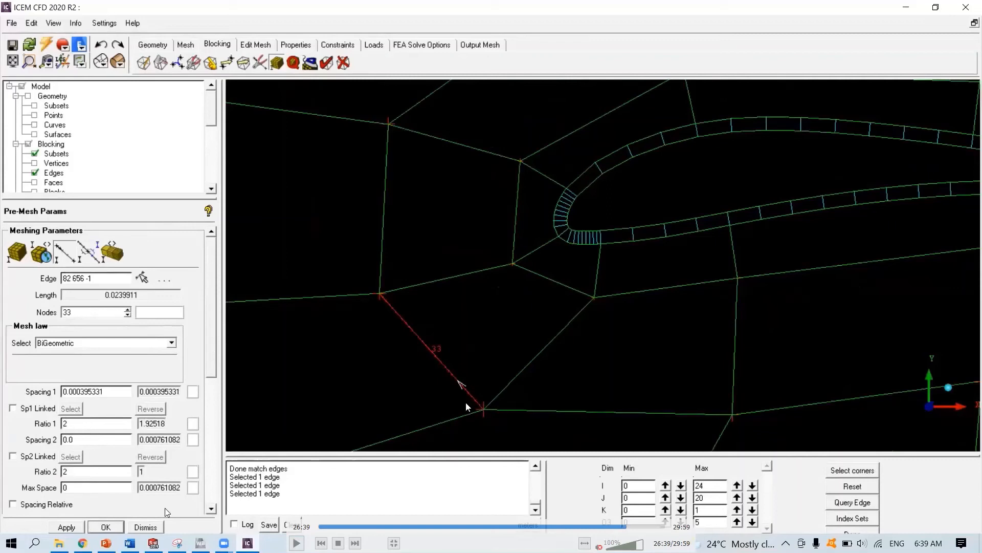
{"action": "key", "text": "space"}
{"action": "key", "text": "space"}
{"action": "key", "text": "space"}
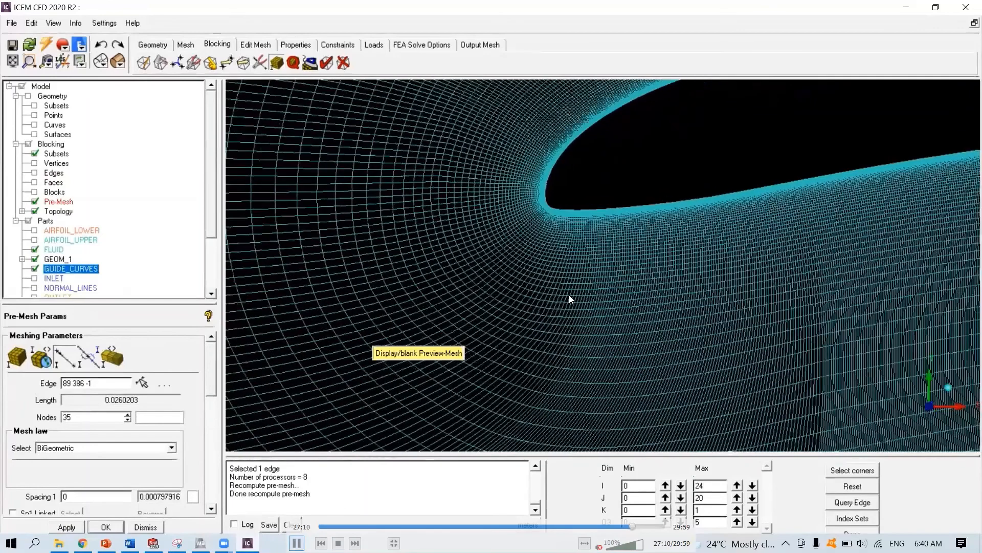
{"action": "left_click", "coordinate": [297, 543]}
{"action": "left_click", "coordinate": [297, 543]}
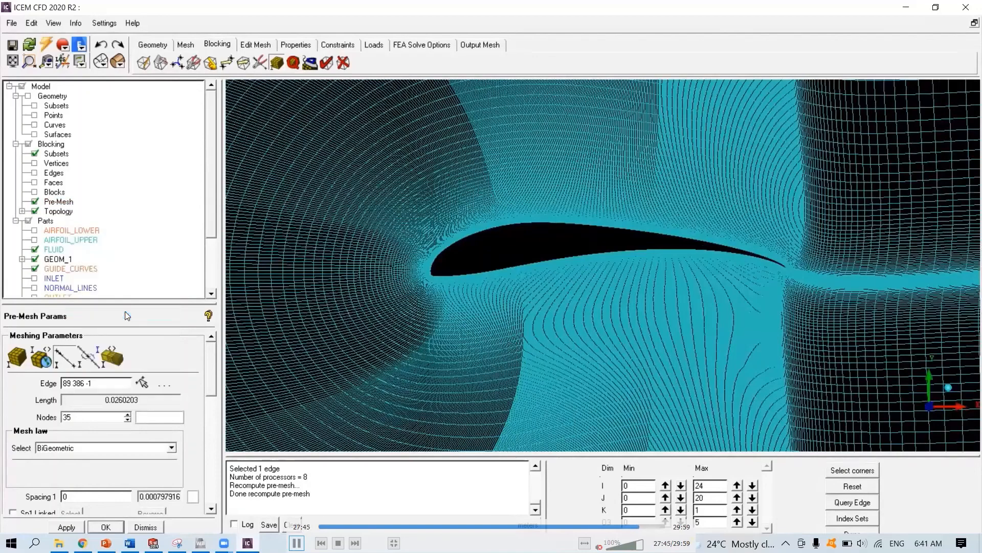
{"action": "key", "text": "space"}
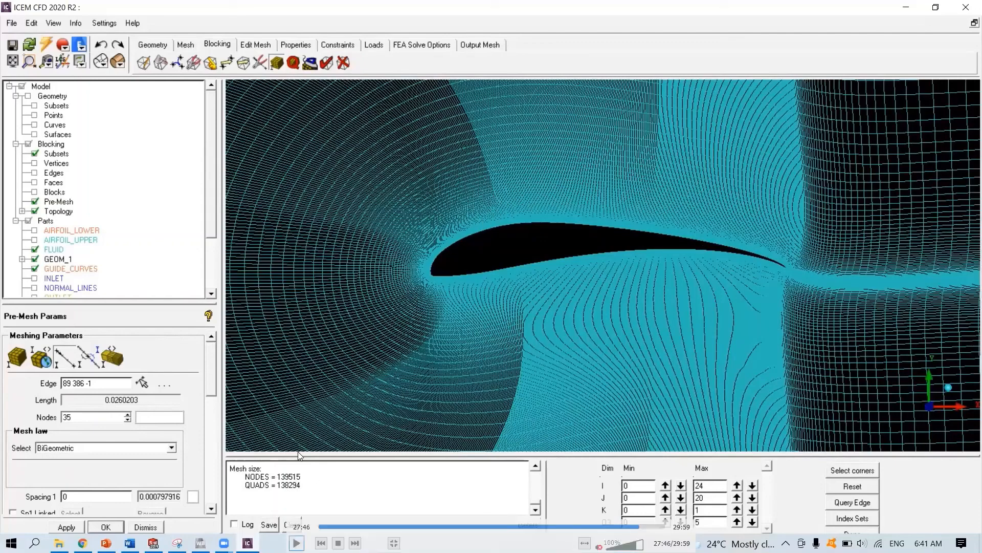
{"action": "key", "text": "space"}
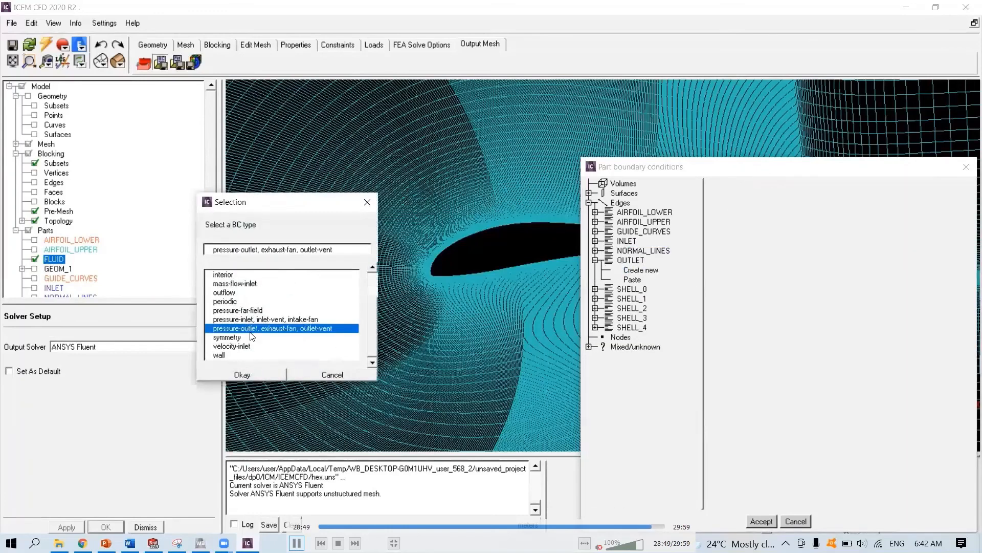
- Assign the interior boundary condition type to the SHELL_0 edge part
{"action": "left_click", "coordinate": [595, 260]}
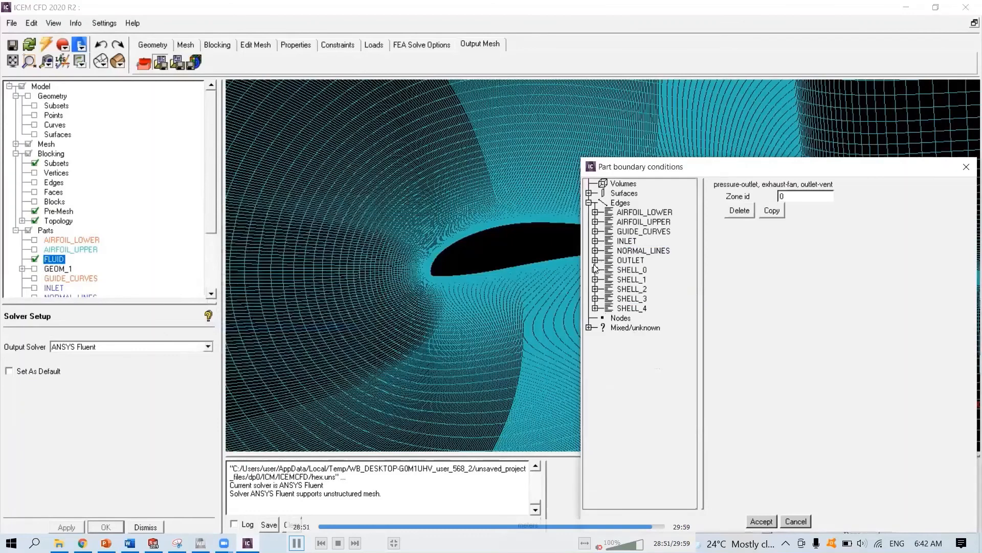
{"action": "left_click", "coordinate": [595, 270]}
{"action": "left_click", "coordinate": [641, 279]}
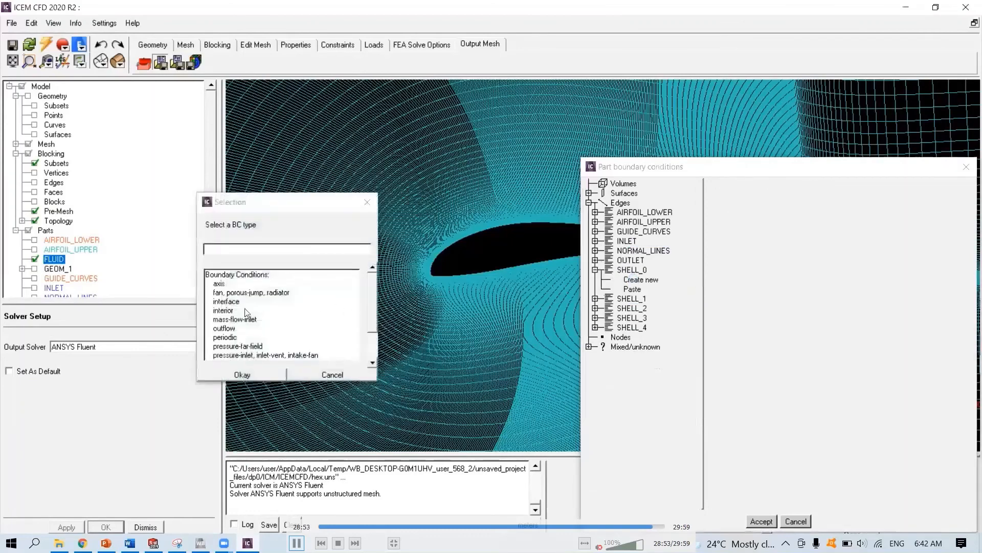
{"action": "left_click", "coordinate": [230, 310]}
{"action": "left_click", "coordinate": [249, 368]}
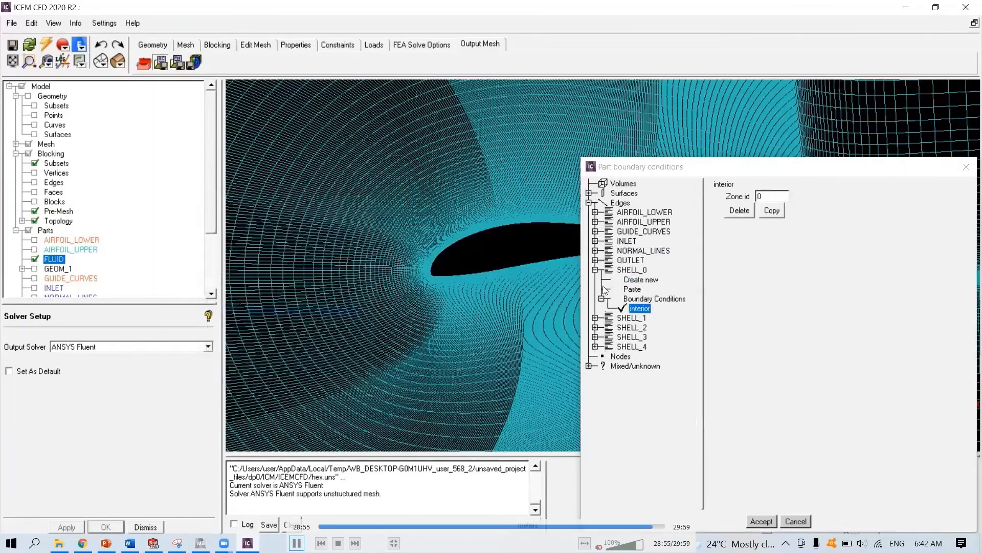
- Assign the interior boundary condition type to the SHELL_1 edge part
{"action": "left_click", "coordinate": [595, 270]}
{"action": "left_click", "coordinate": [595, 279]}
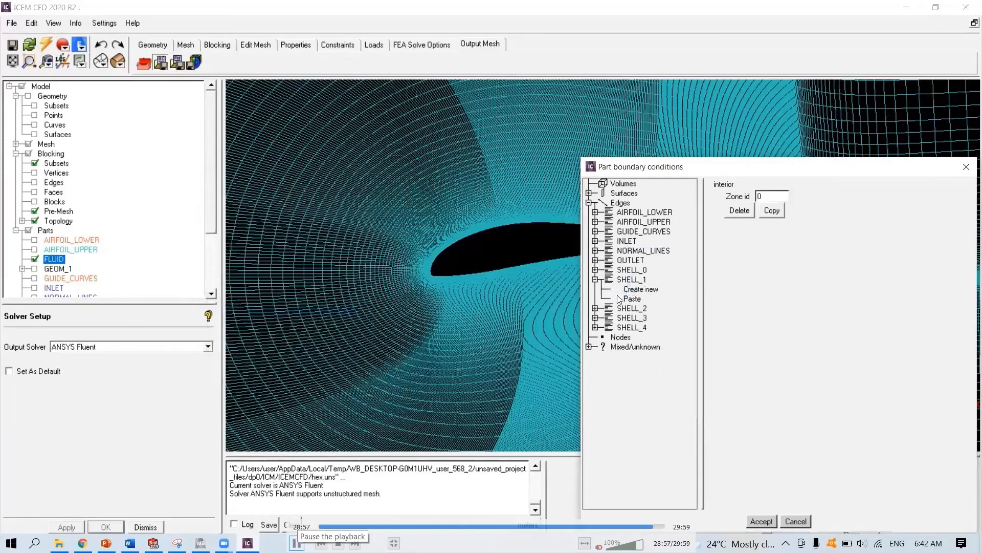
{"action": "left_click", "coordinate": [640, 289]}
{"action": "left_click", "coordinate": [230, 310]}
{"action": "left_click", "coordinate": [242, 374]}
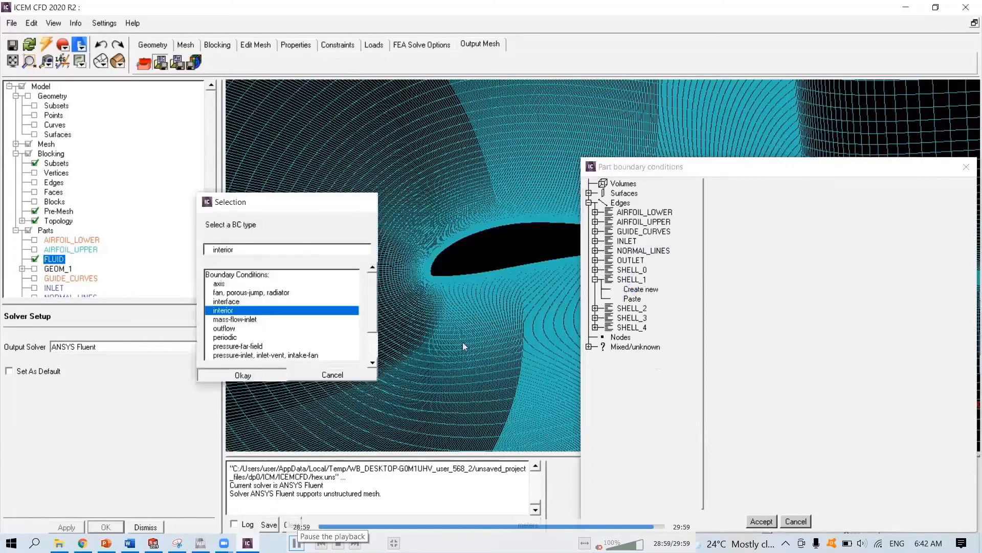
- Assign the interior boundary condition type to the SHELL_2 edge part
{"action": "left_click", "coordinate": [595, 279]}
{"action": "left_click", "coordinate": [595, 289]}
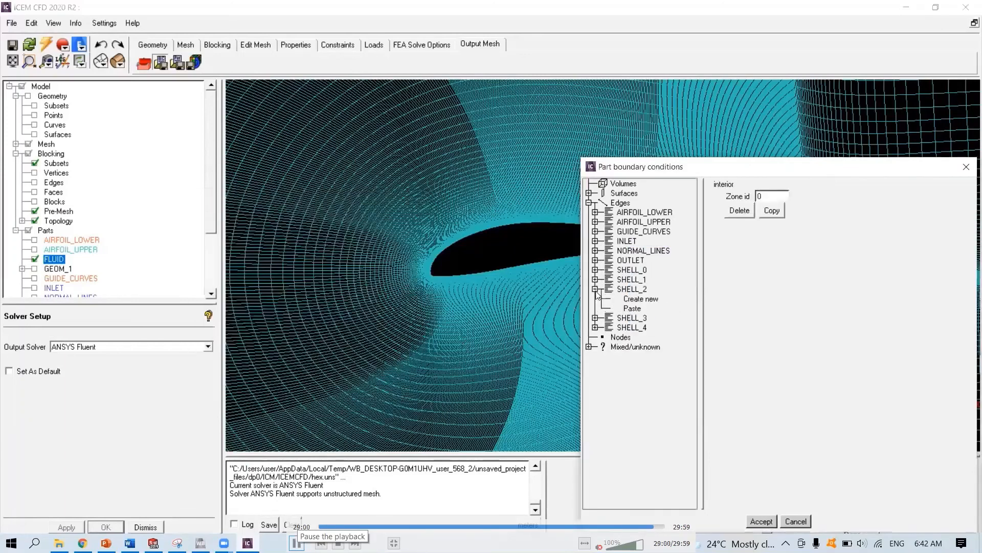
{"action": "left_click", "coordinate": [640, 299]}
{"action": "left_click", "coordinate": [230, 310]}
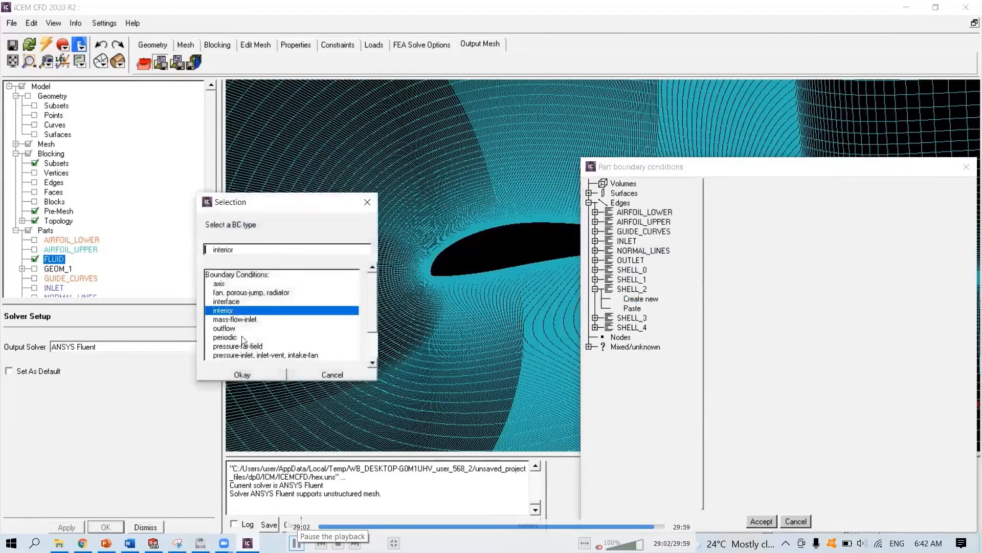
{"action": "left_click", "coordinate": [242, 374]}
- Assign the interior boundary condition type to the SHELL_3 edge part
{"action": "left_click", "coordinate": [595, 289]}
{"action": "left_click", "coordinate": [595, 299]}
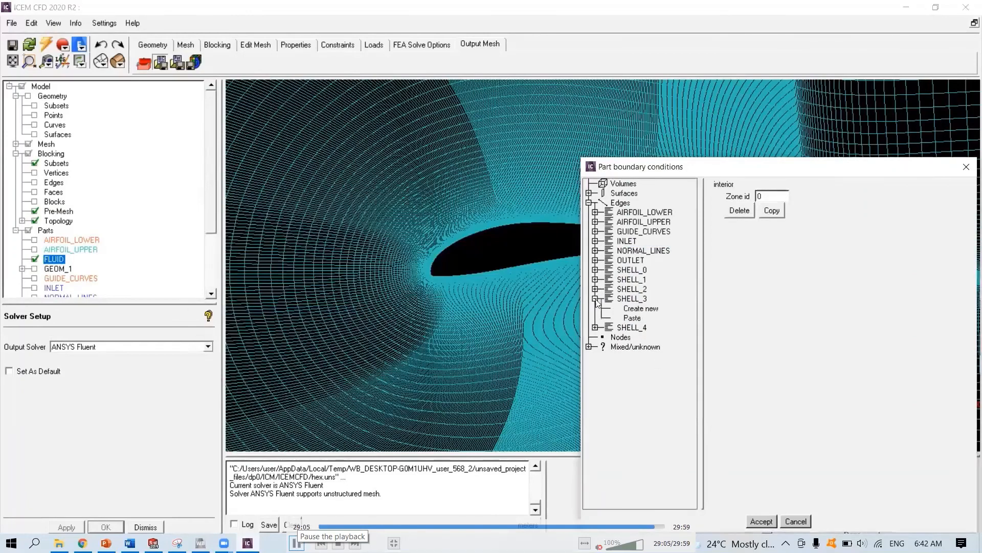
{"action": "left_click", "coordinate": [635, 308]}
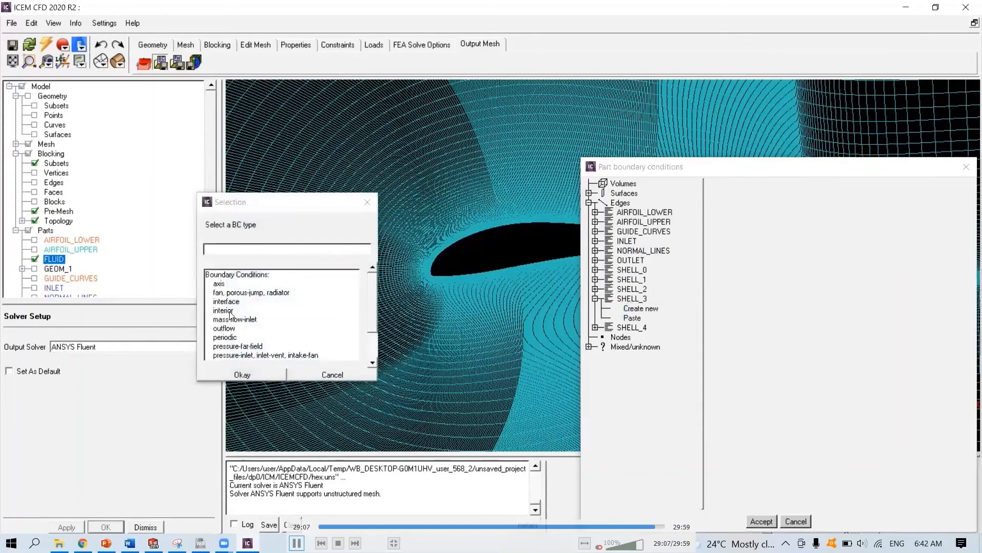
{"action": "left_click", "coordinate": [229, 310]}
{"action": "left_click", "coordinate": [250, 373]}
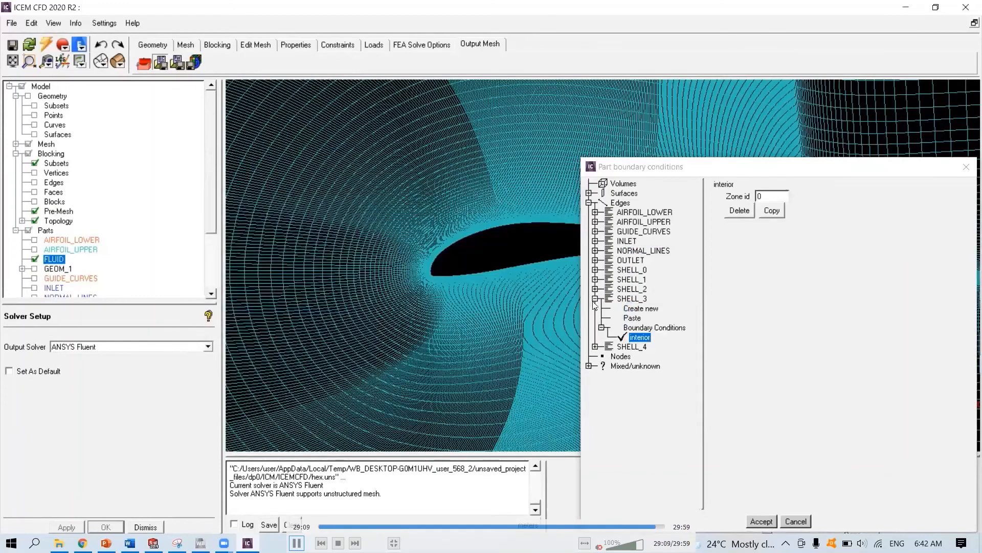
- Assign the interior boundary condition type to the SHELL_4 edge part and accept all part boundary conditions
{"action": "left_click", "coordinate": [595, 299]}
{"action": "left_click", "coordinate": [595, 308]}
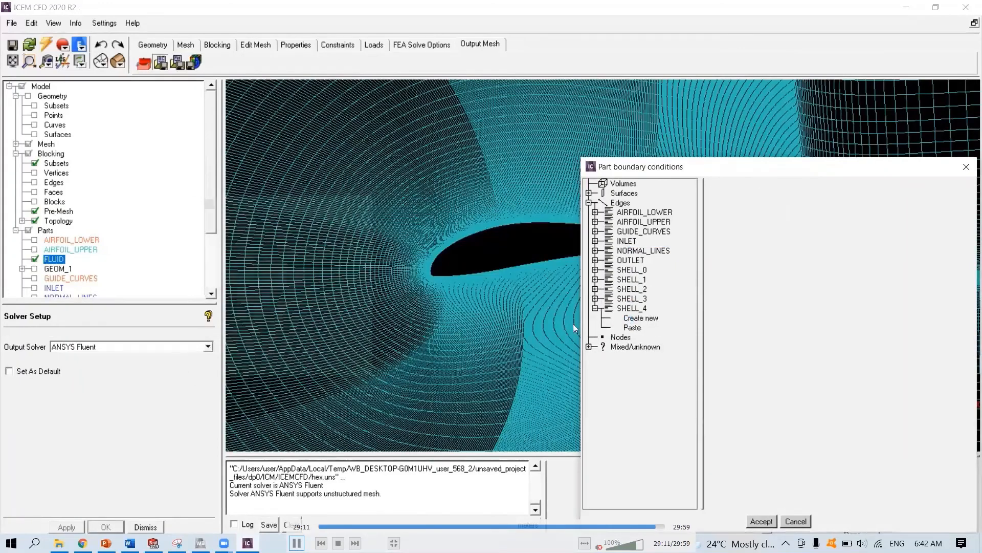
{"action": "left_click", "coordinate": [640, 318]}
{"action": "left_click", "coordinate": [229, 310]}
{"action": "left_click", "coordinate": [238, 376]}
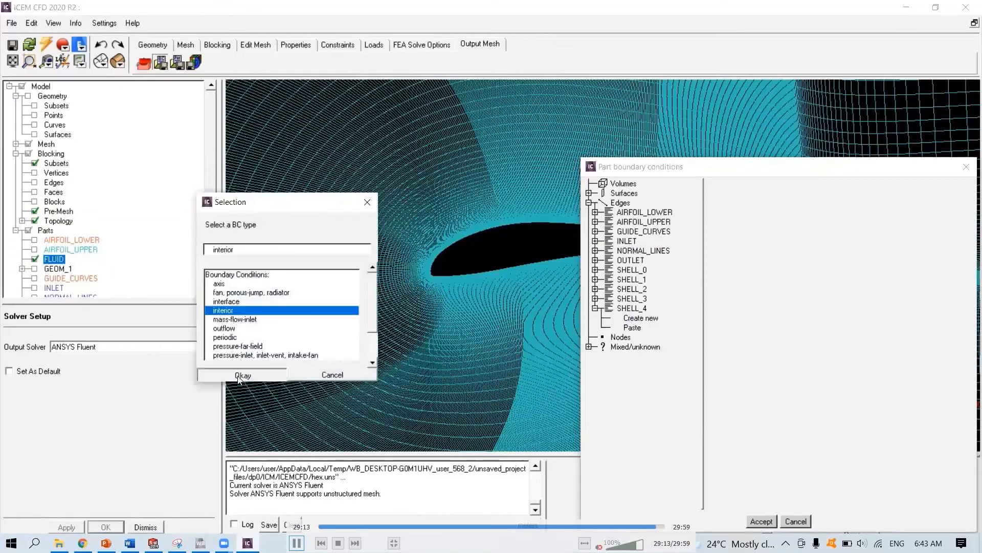
{"action": "left_click", "coordinate": [595, 308]}
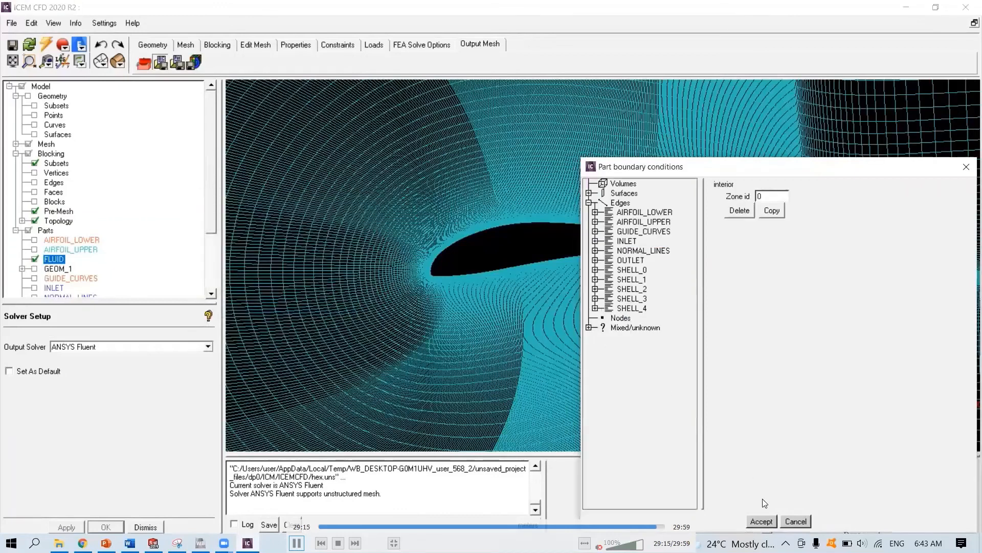
{"action": "left_click", "coordinate": [760, 521]}
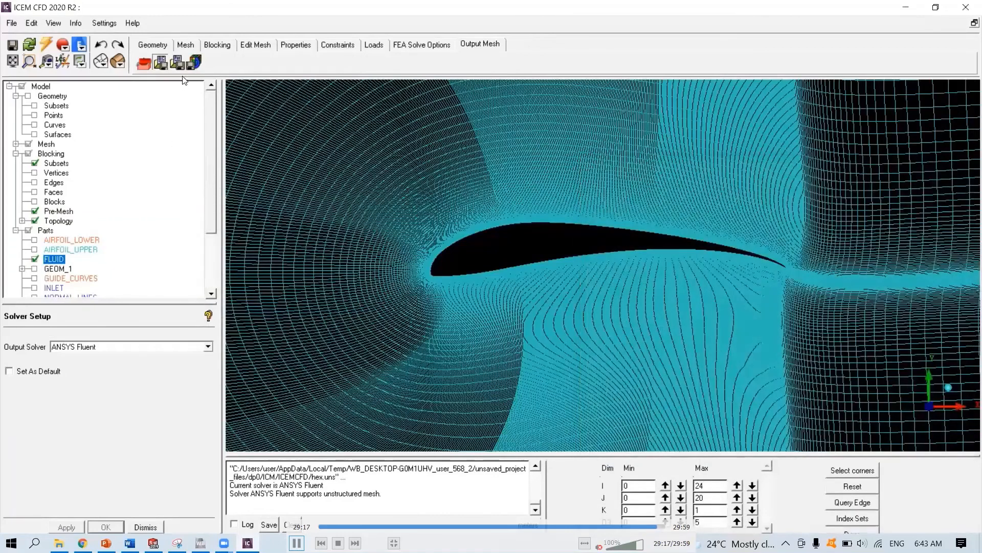
- Check the solver parameters, then save the boundary condition file as ICM.fluentAnsys.fbc and save the current project
{"action": "left_click", "coordinate": [177, 63]}
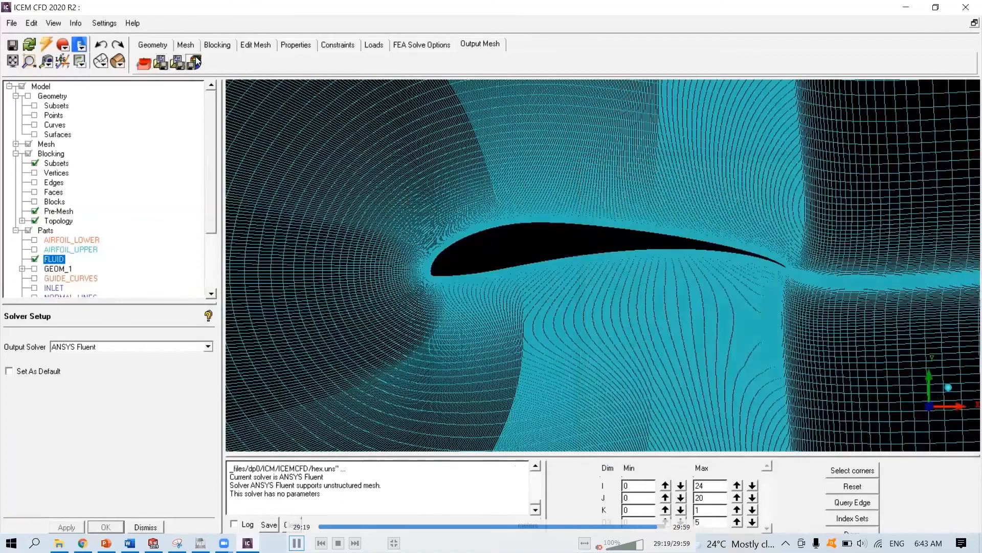
{"action": "left_click", "coordinate": [196, 61]}
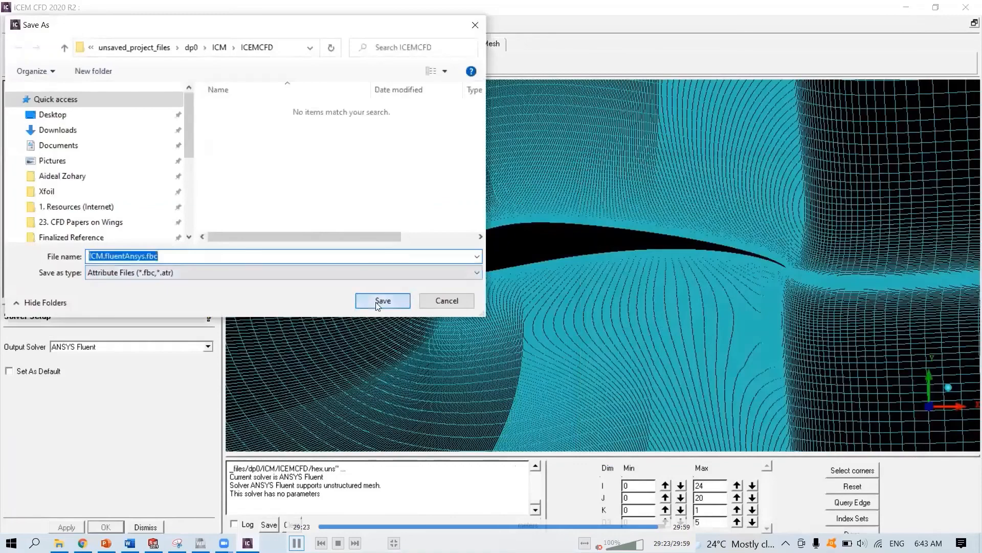
{"action": "left_click", "coordinate": [376, 302]}
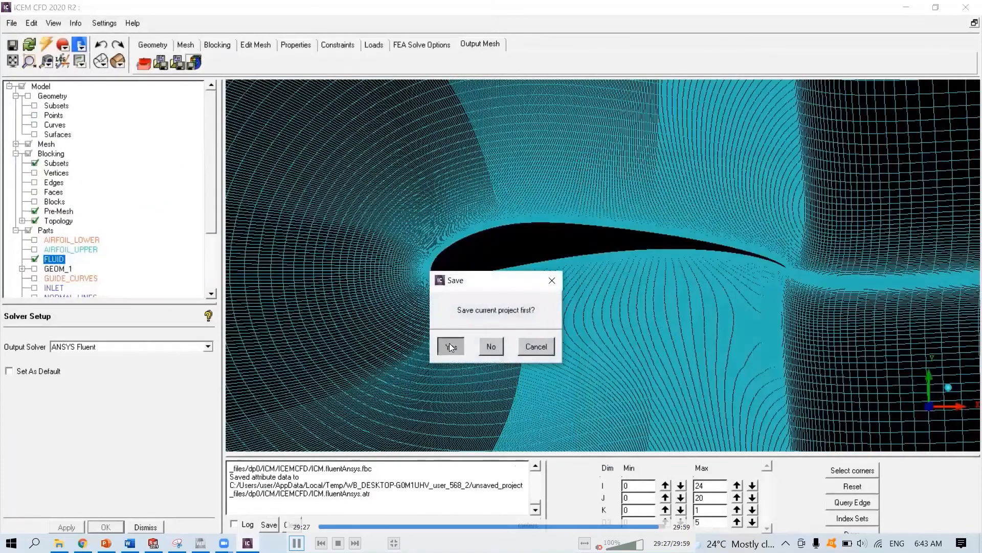
{"action": "left_click", "coordinate": [449, 346]}
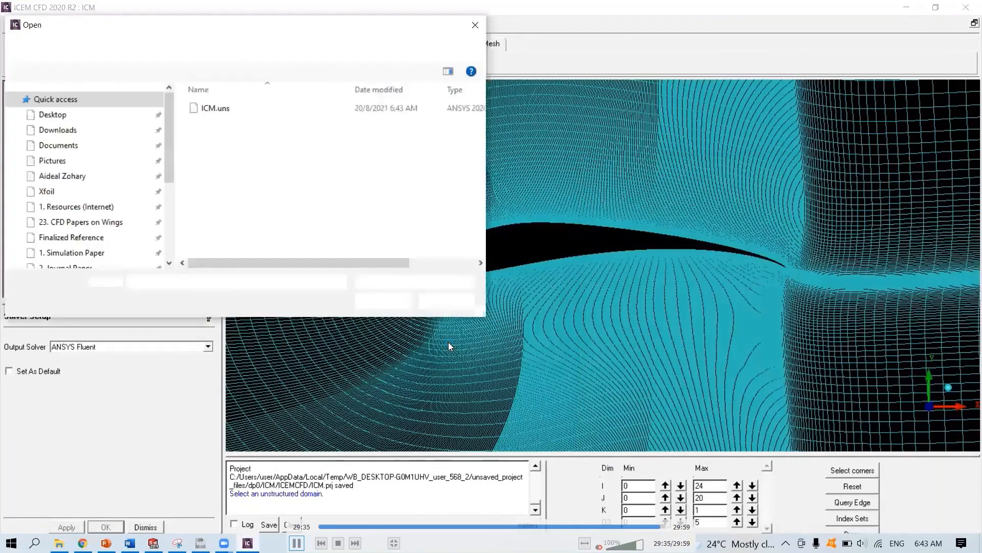
- Write the Fluent input from the ICM.uns mesh with a 2D grid dimension
{"action": "left_click", "coordinate": [384, 302]}
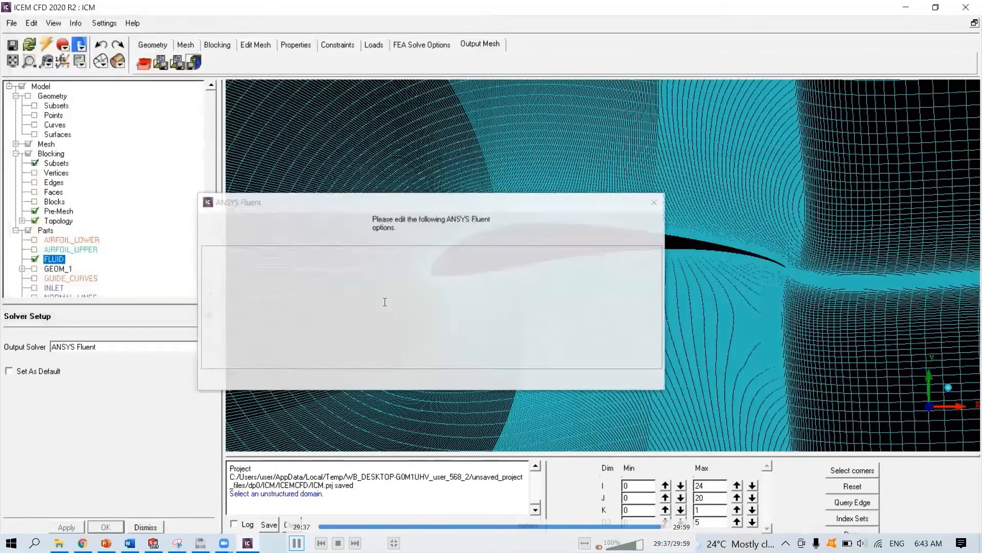
{"action": "left_click", "coordinate": [295, 252]}
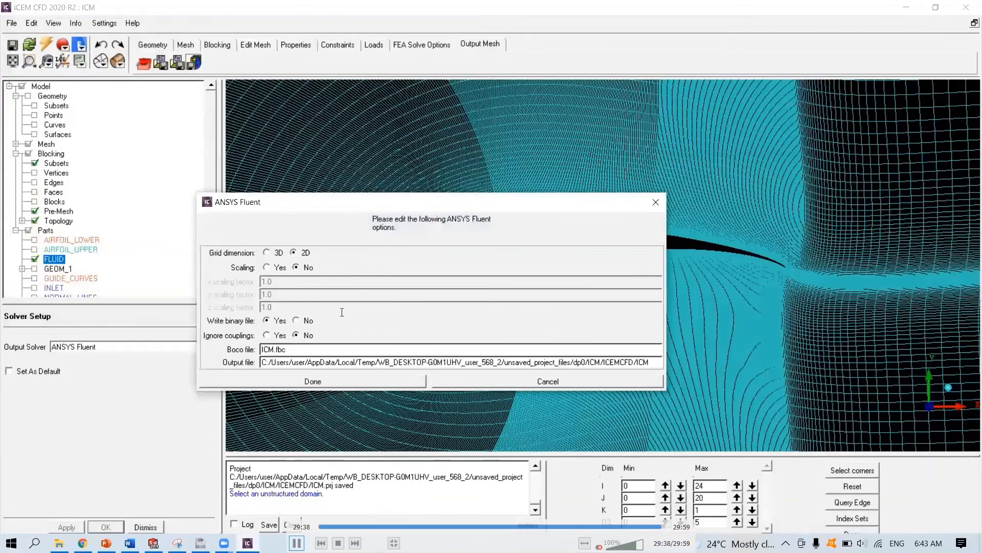
{"action": "left_click", "coordinate": [337, 383]}
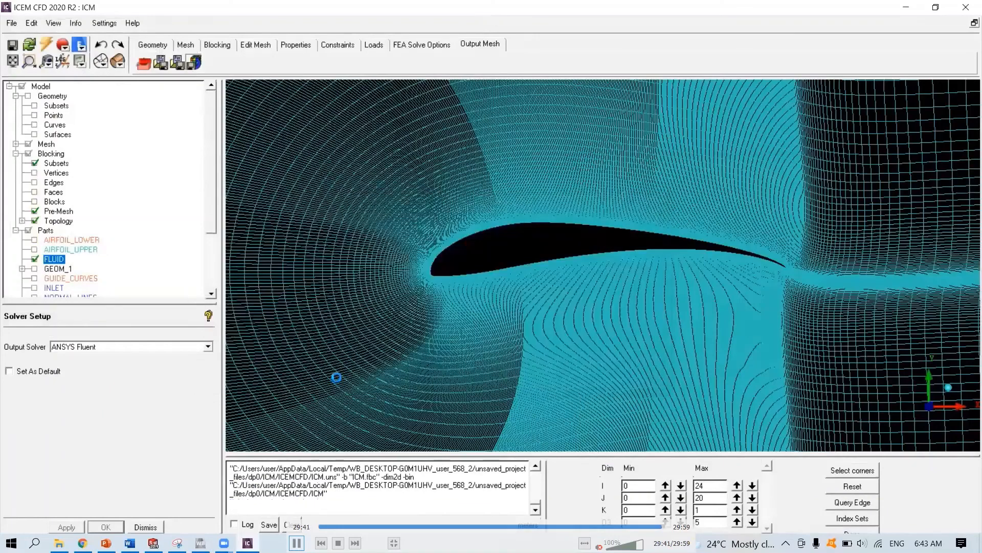